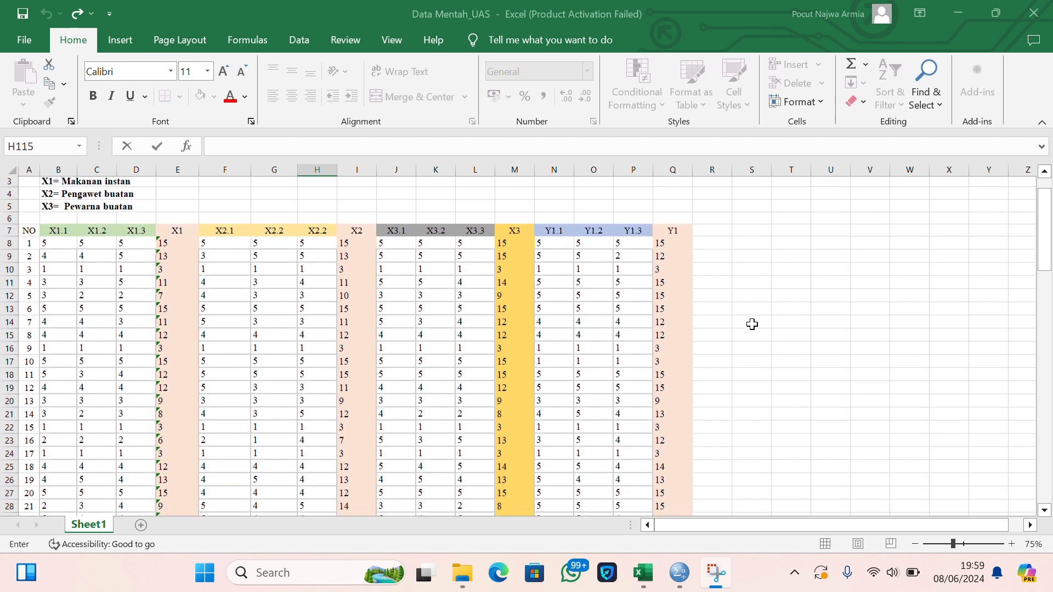
# - Switch to the SPSS Data Editor and look at the empty dataset in Data View and Variable View
pyautogui.moveTo(682, 583)
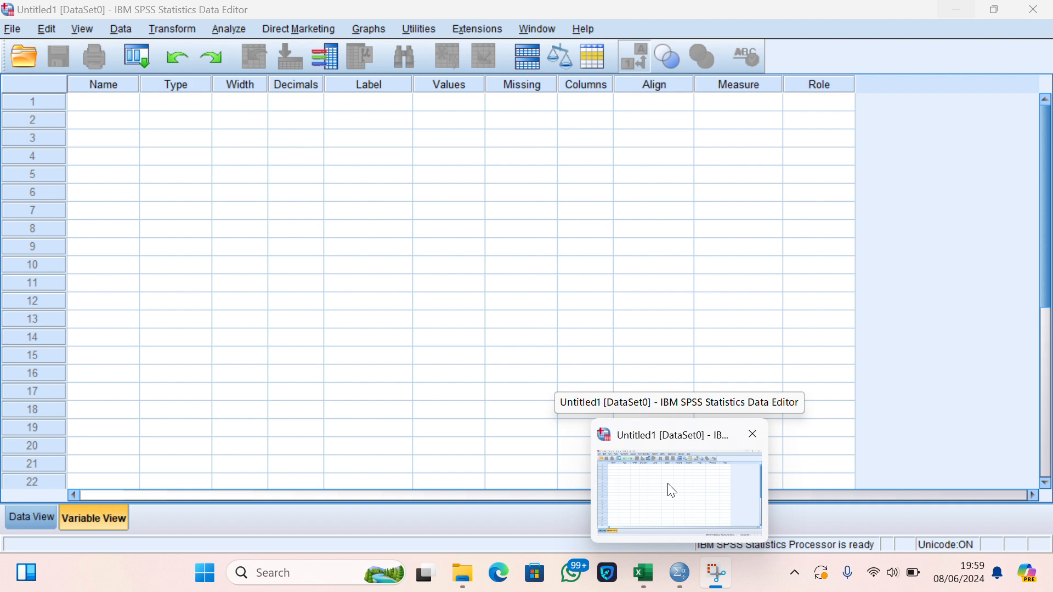
pyautogui.click(672, 490)
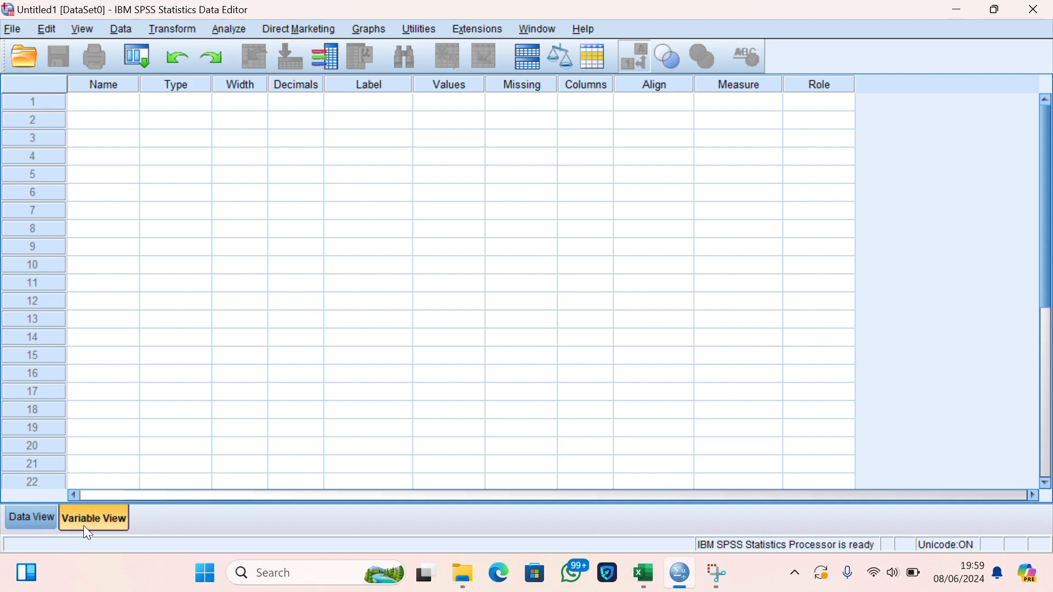
pyautogui.click(38, 521)
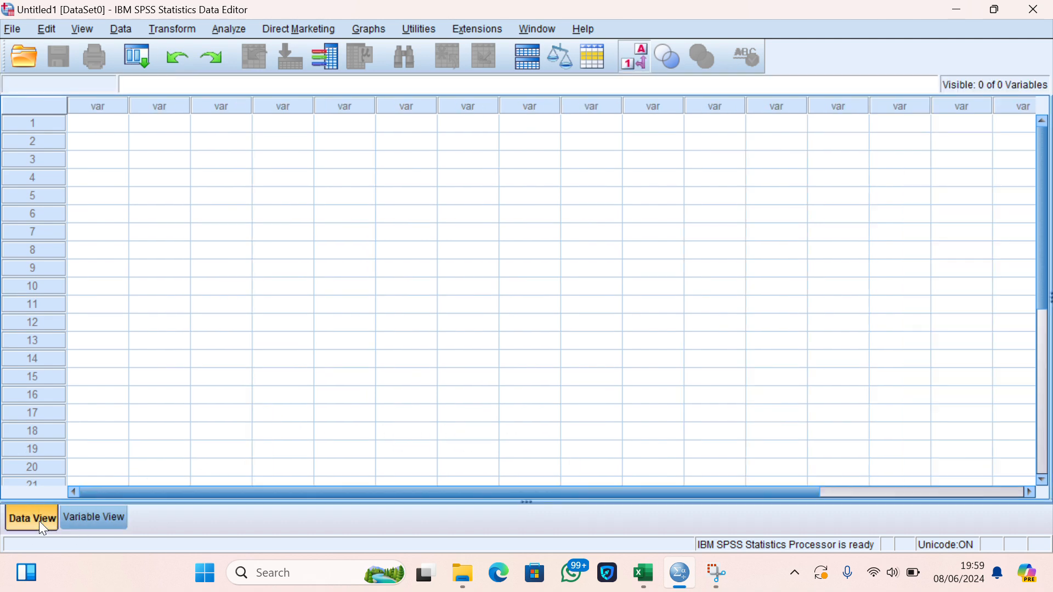
pyautogui.click(84, 521)
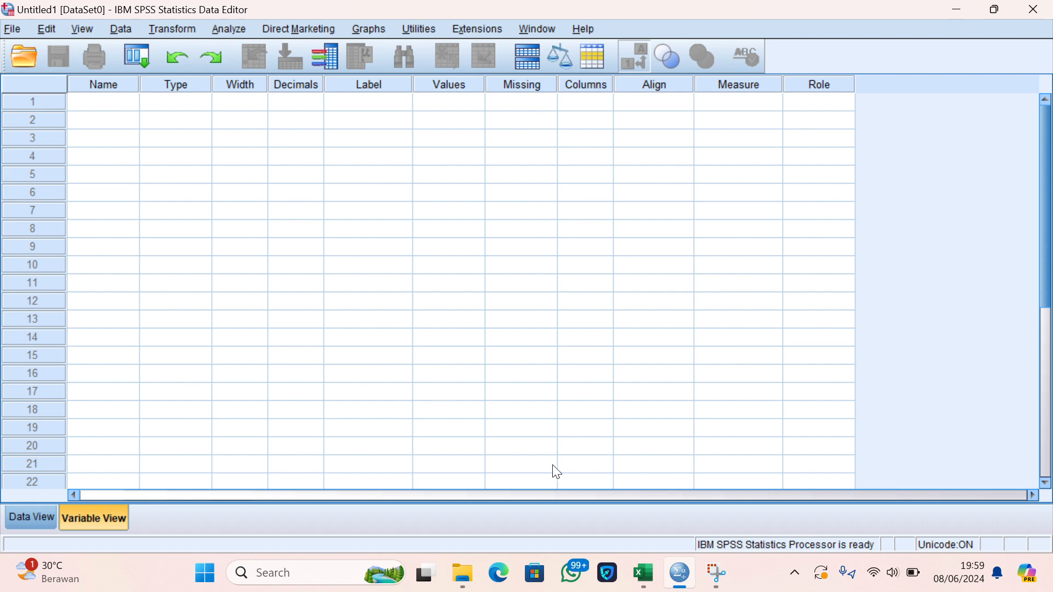
# - Switch to the Data Mentah_UAS workbook in Excel and check the column headings of the raw data table
pyautogui.moveTo(643, 573)
pyautogui.click(654, 498)
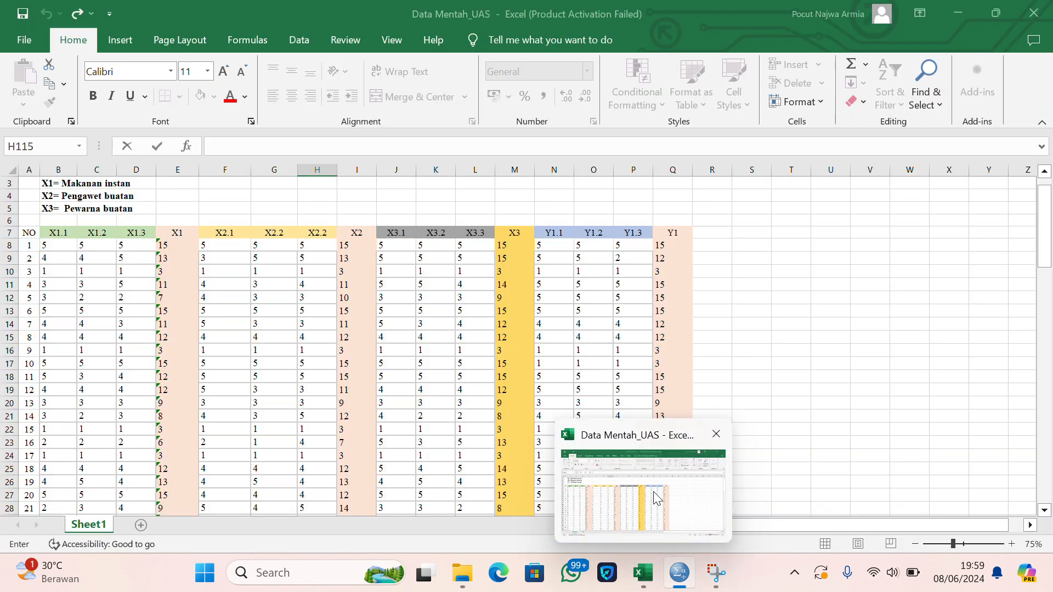
pyautogui.click(657, 498)
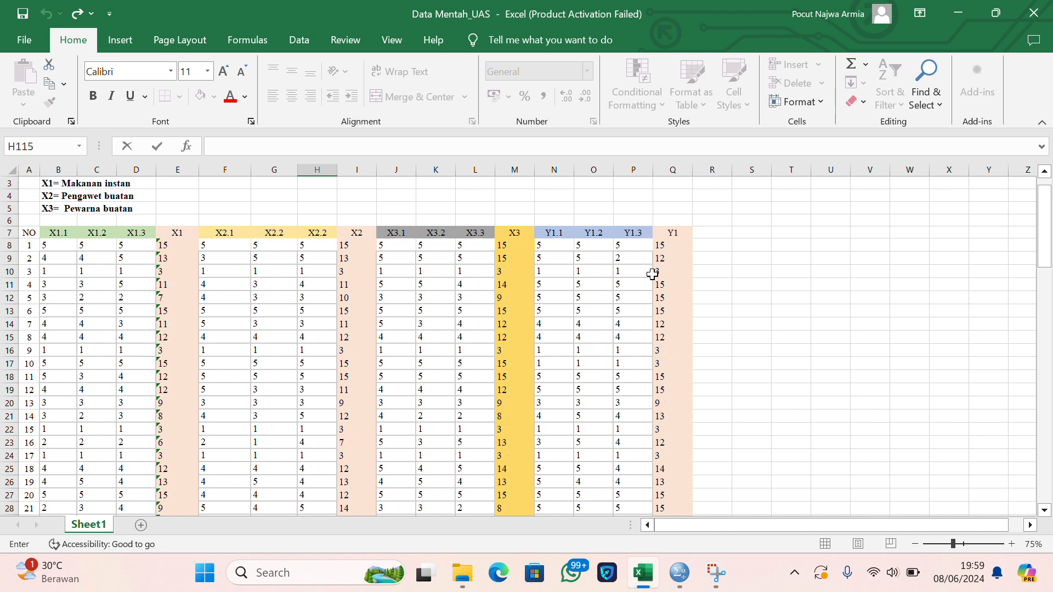
# - Switch to the SPSS Data Editor and define variables X1.1, X1.2, X1.3 and X1 in rows 1 to 4 of Variable View
pyautogui.moveTo(679, 567)
pyautogui.click(653, 483)
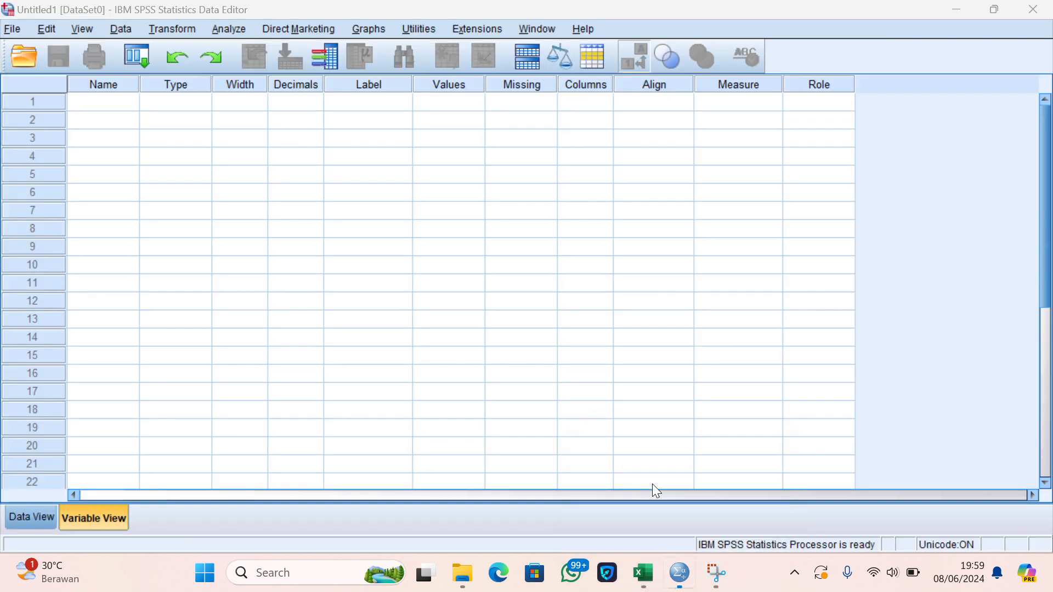
pyautogui.click(126, 103)
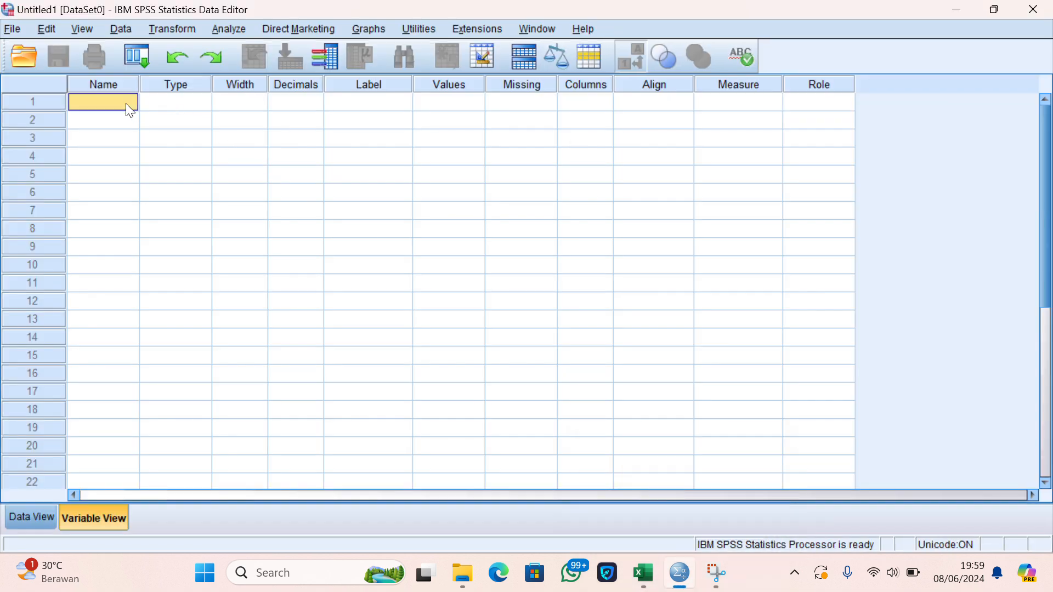
pyautogui.write('X1.')
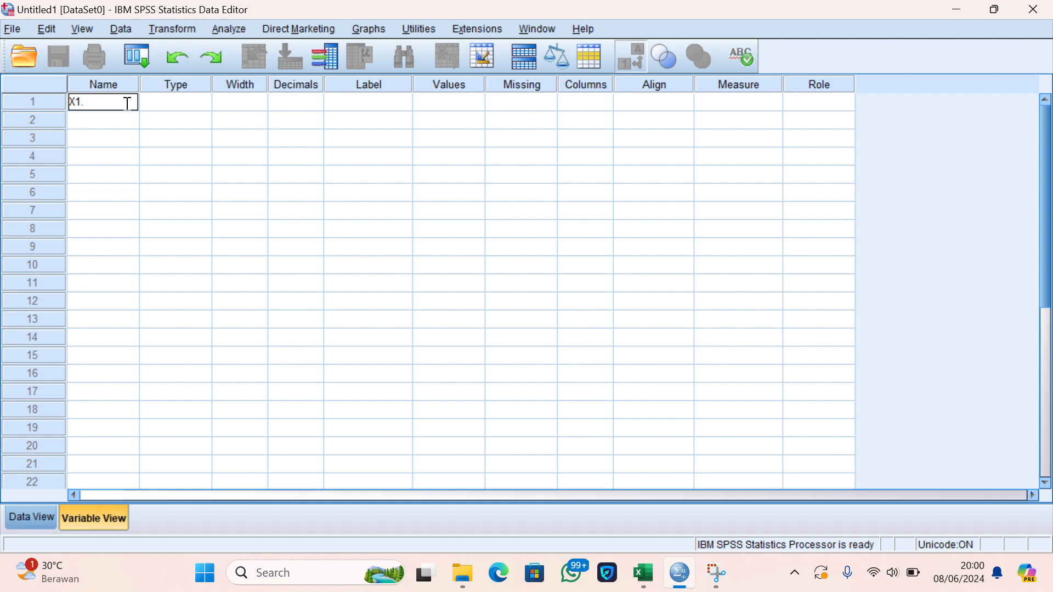
pyautogui.write('1')
pyautogui.press('Return')
pyautogui.write('X')
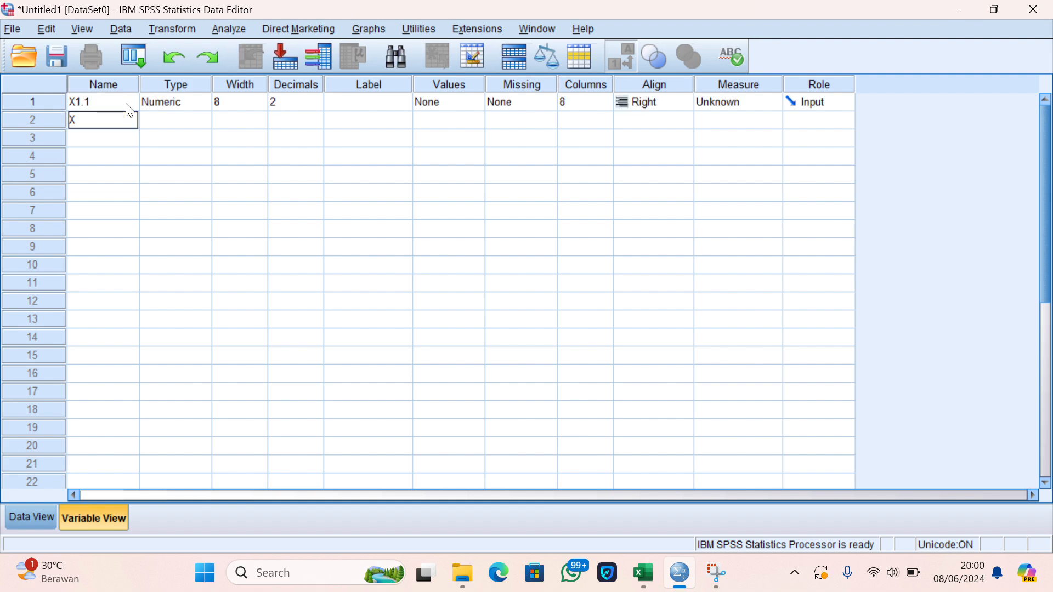
pyautogui.write('1.2')
pyautogui.press('Return')
pyautogui.write('X')
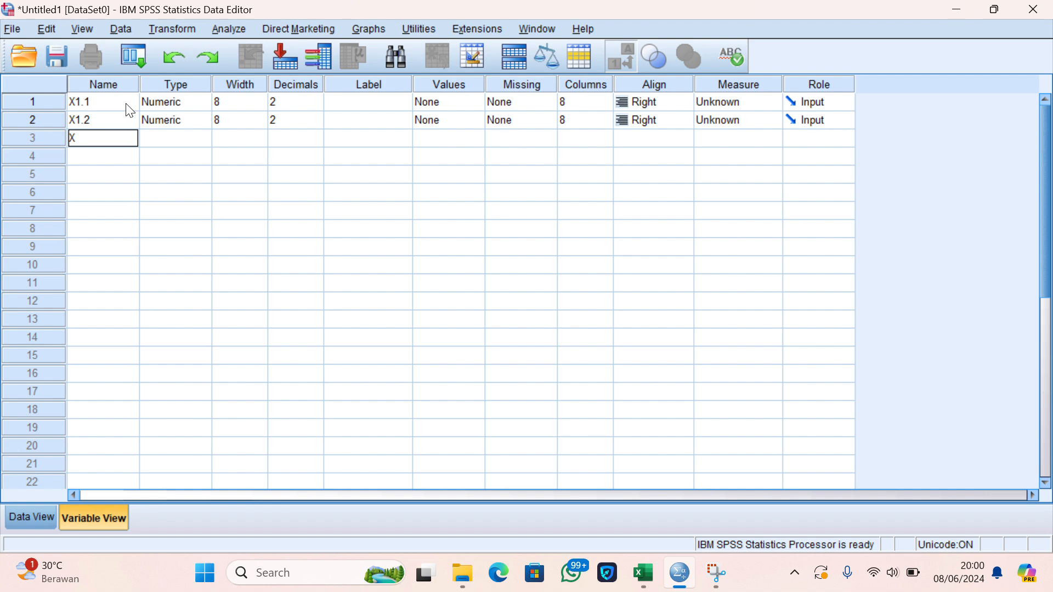
pyautogui.write('1.3')
pyautogui.press('Return')
pyautogui.write('X')
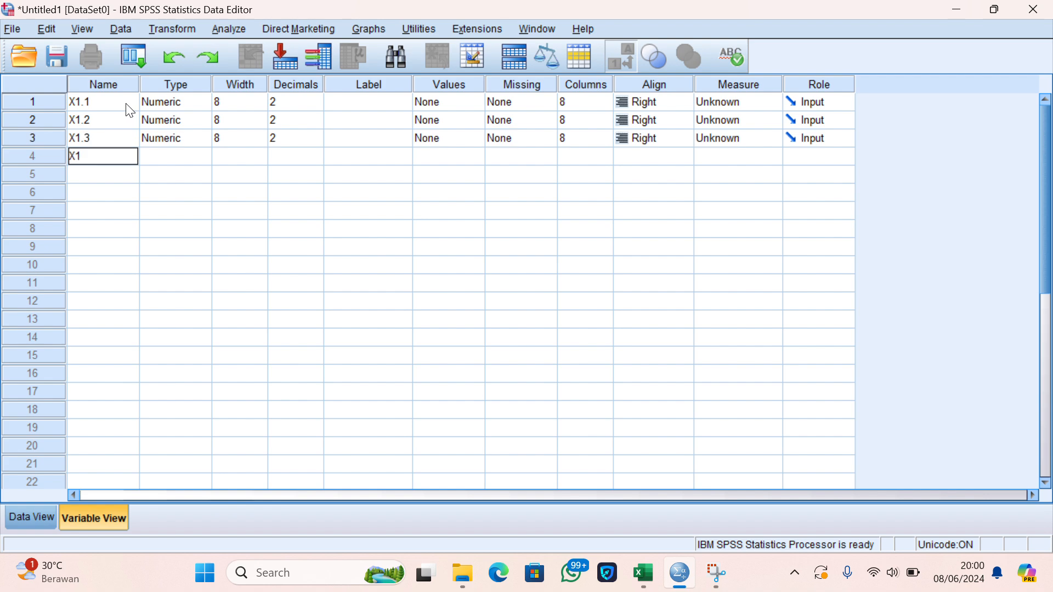
pyautogui.write('1')
pyautogui.press('Return')
# - Define variables X2.1, X2.2, X2.3 and X2 in rows 5 to 8
pyautogui.write('X')
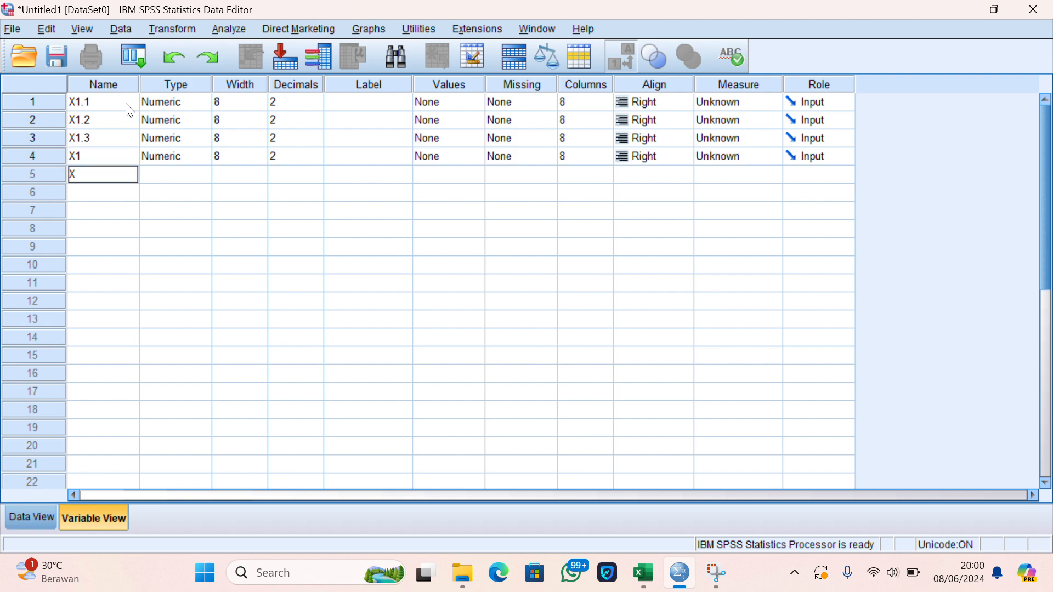
pyautogui.write('2.1')
pyautogui.press('Return')
pyautogui.write('X2')
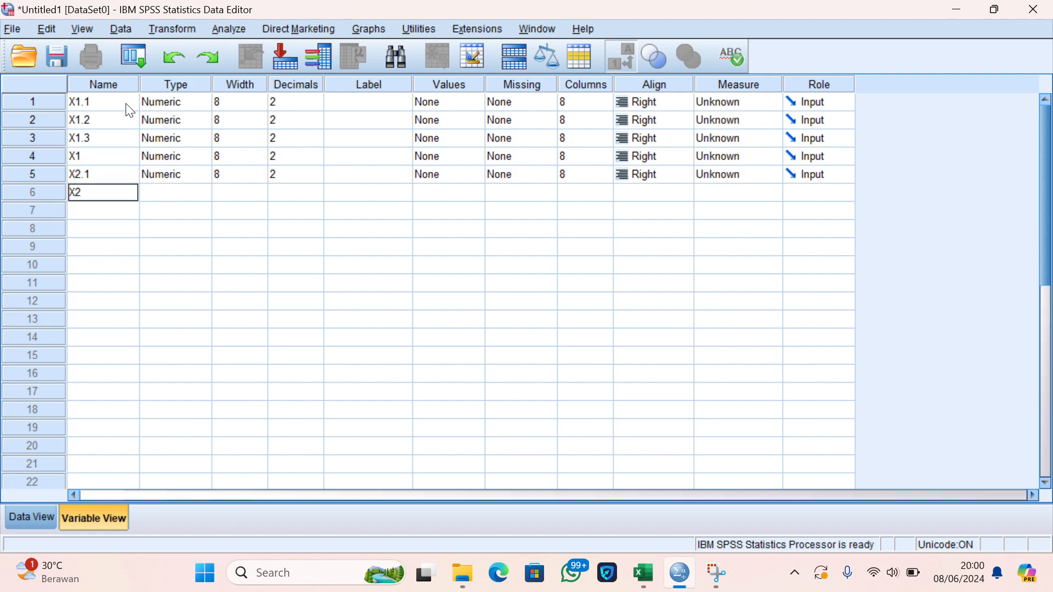
pyautogui.write('.2')
pyautogui.press('Return')
pyautogui.write('X2.')
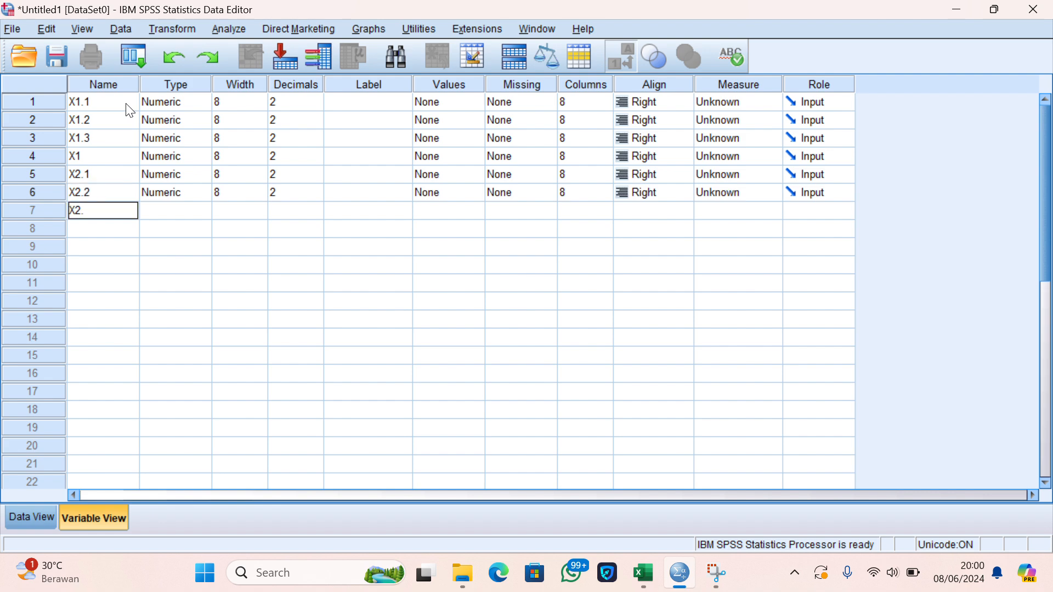
pyautogui.write('3')
pyautogui.press('Return')
pyautogui.write('X2')
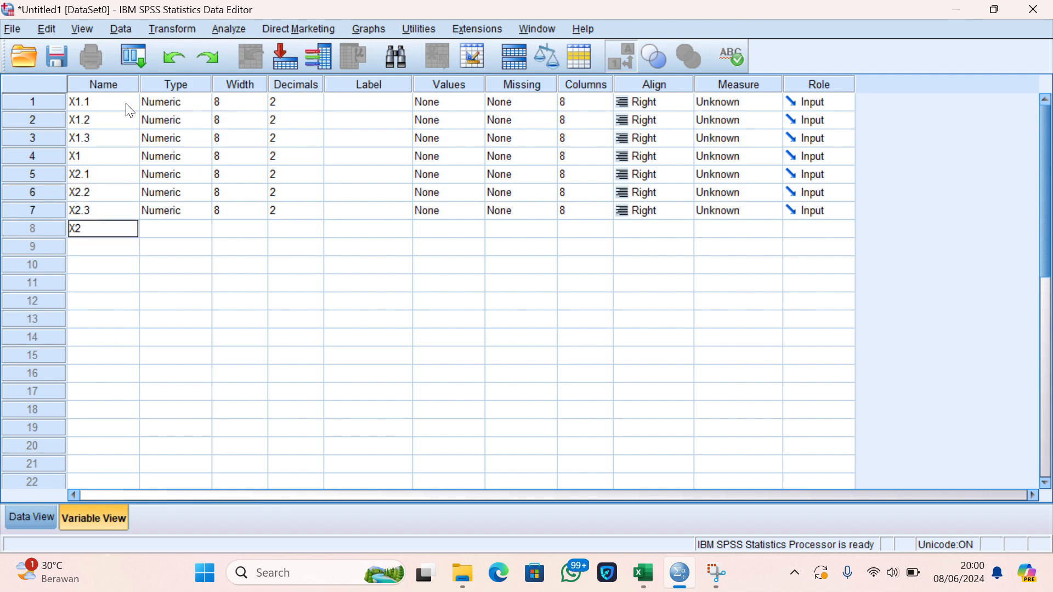
pyautogui.press('Return')
# - Define variables X3.1, X3.2, X3.3 and X3 in rows 9 to 12
pyautogui.write('X')
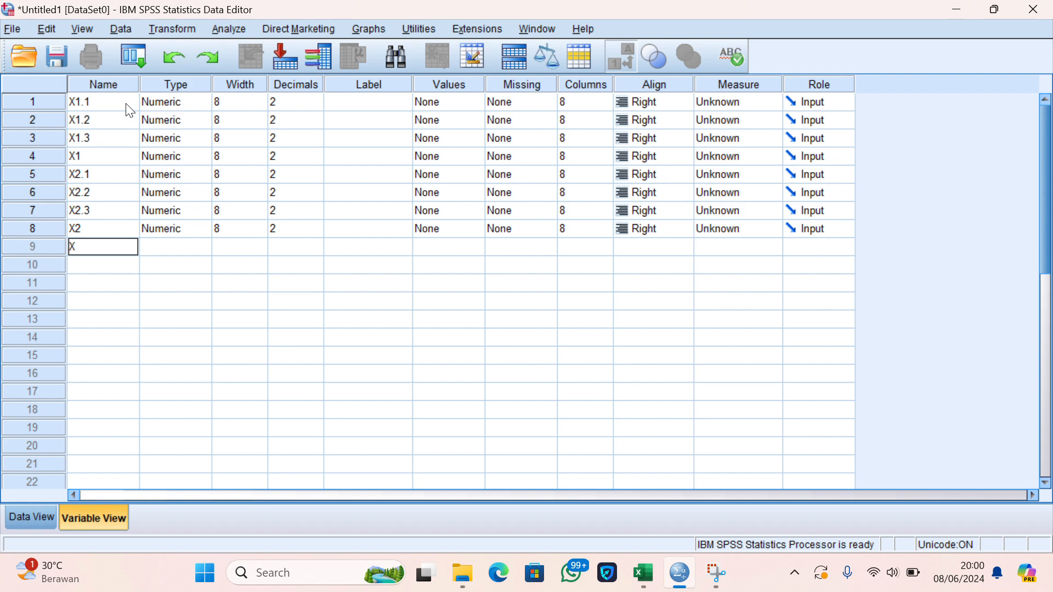
pyautogui.write('3.1')
pyautogui.press('Return')
pyautogui.write('X')
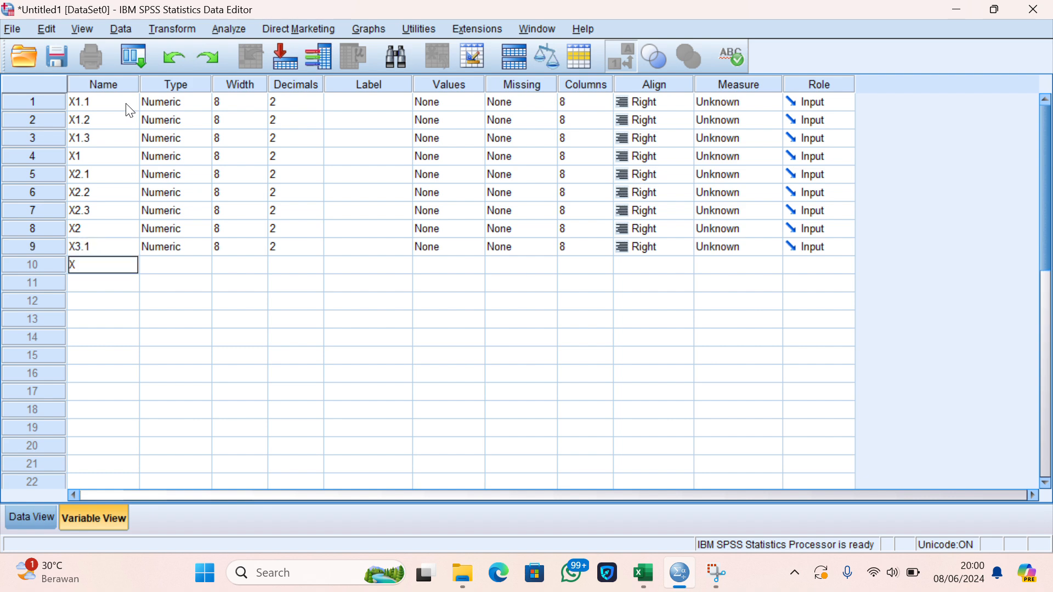
pyautogui.write('3.2')
pyautogui.press('Return')
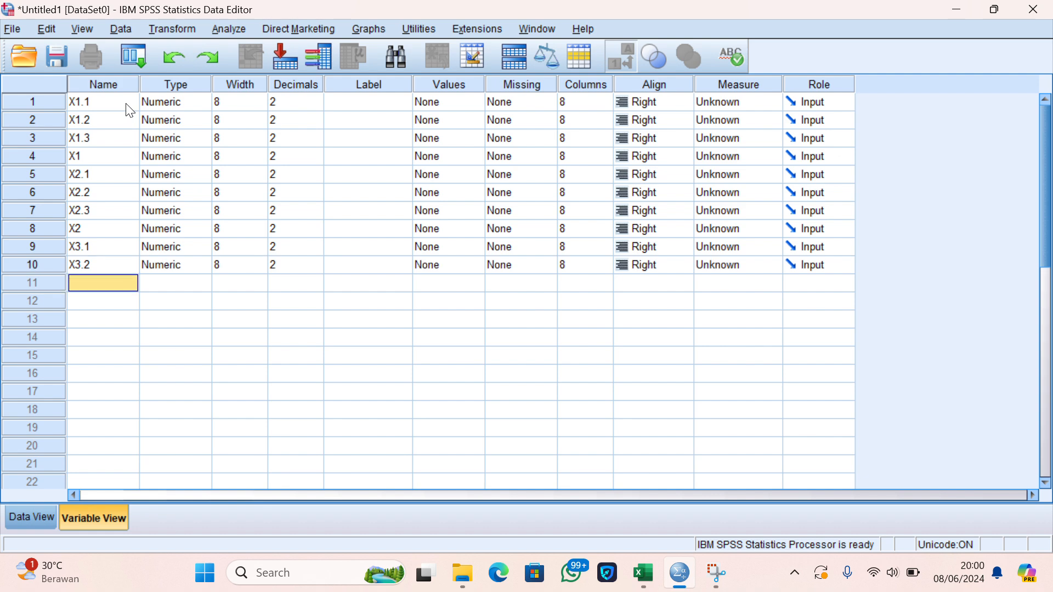
pyautogui.write('X3.3')
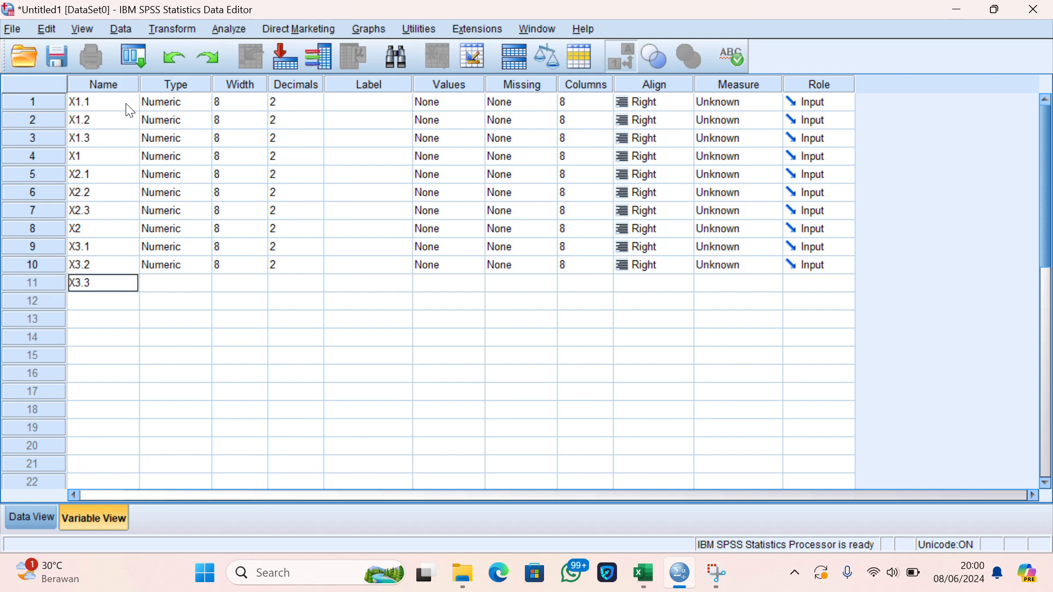
pyautogui.press('Return')
pyautogui.write('X3')
pyautogui.press('Return')
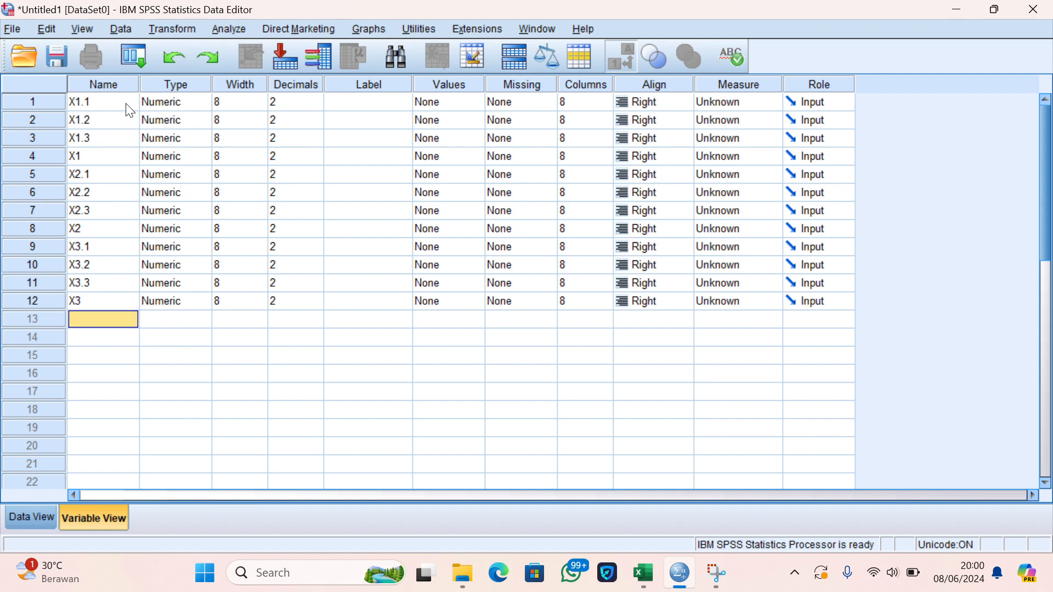
# - Define variables Y1, Y2, Y3 and Y in rows 13 to 16
pyautogui.write('Y1')
pyautogui.press('Return')
pyautogui.write('Y2')
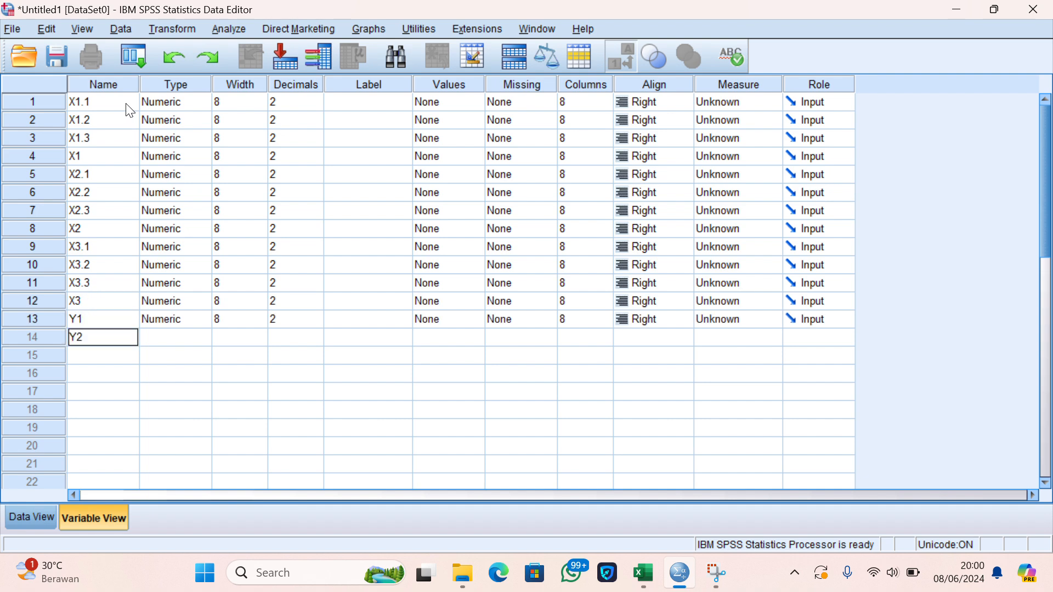
pyautogui.press('Return')
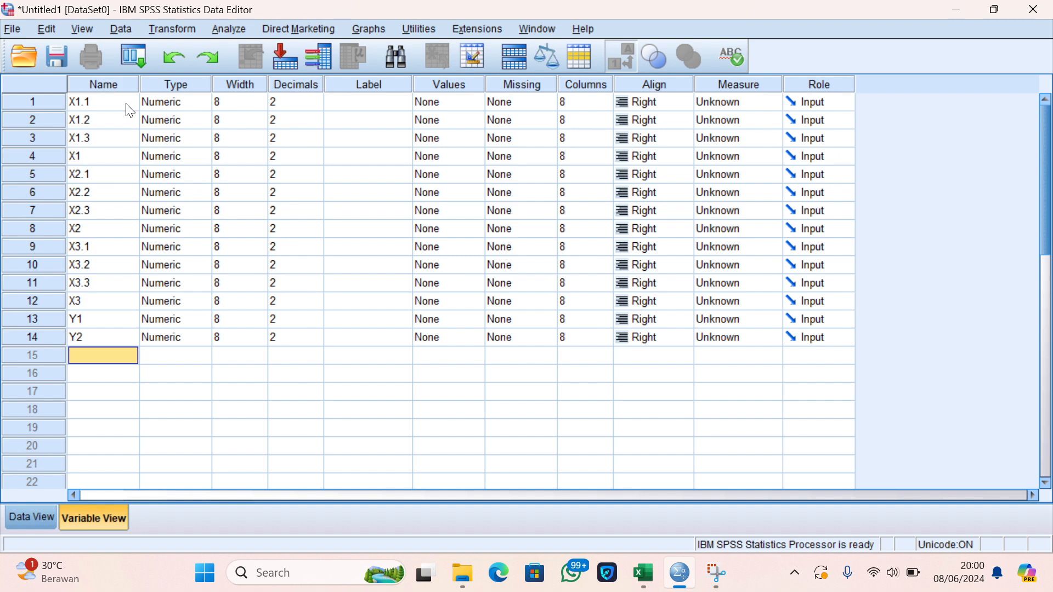
pyautogui.write('Y3')
pyautogui.press('Return')
pyautogui.write('Y')
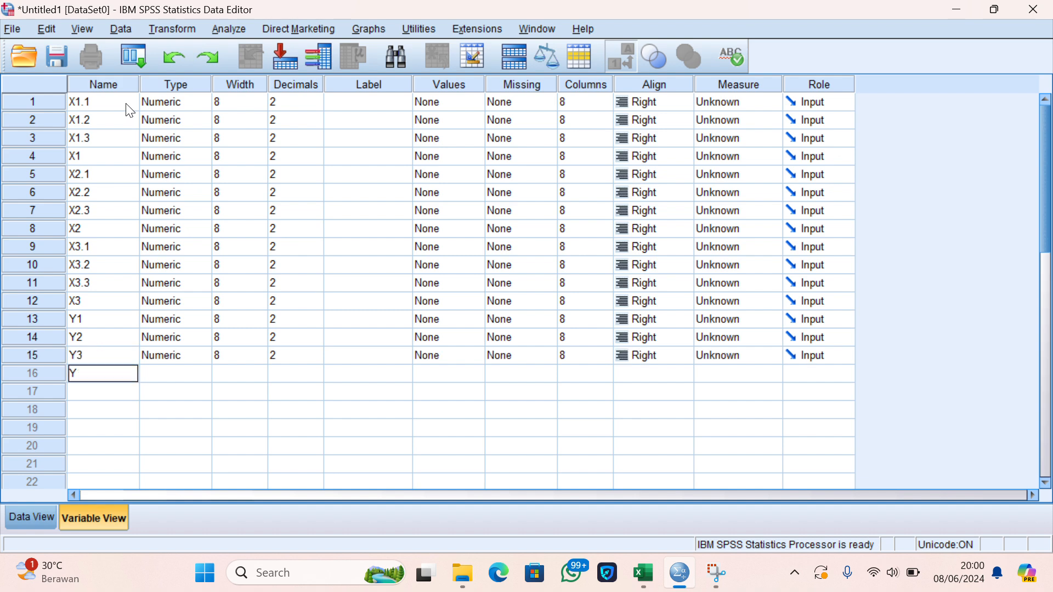
pyautogui.press('Return')
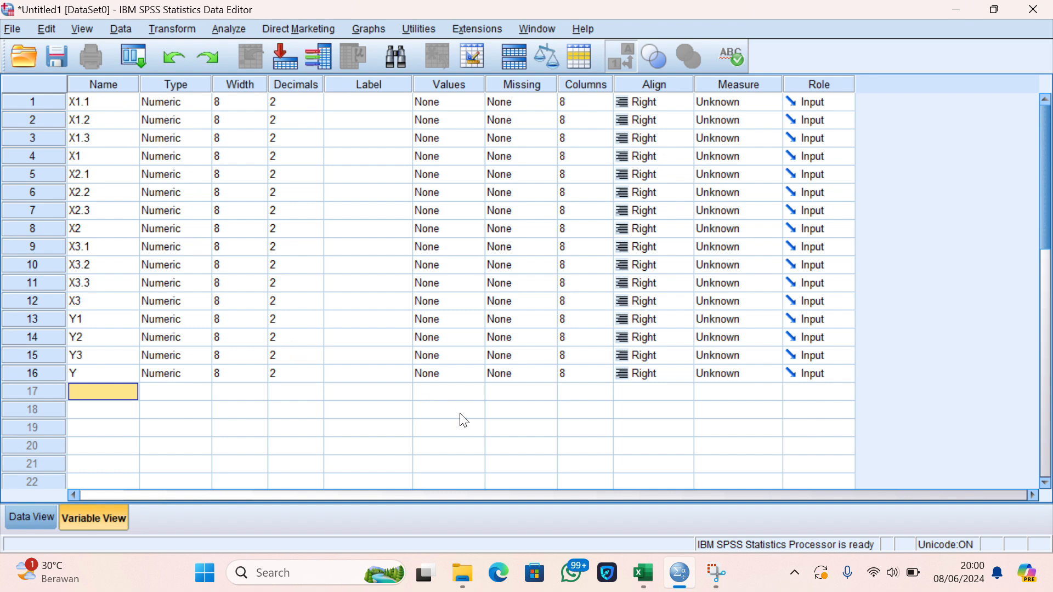
# - Review the raw data columns in the Excel workbook Data Mentah_UAS, and return to the SPSS Data Editor
pyautogui.moveTo(643, 574)
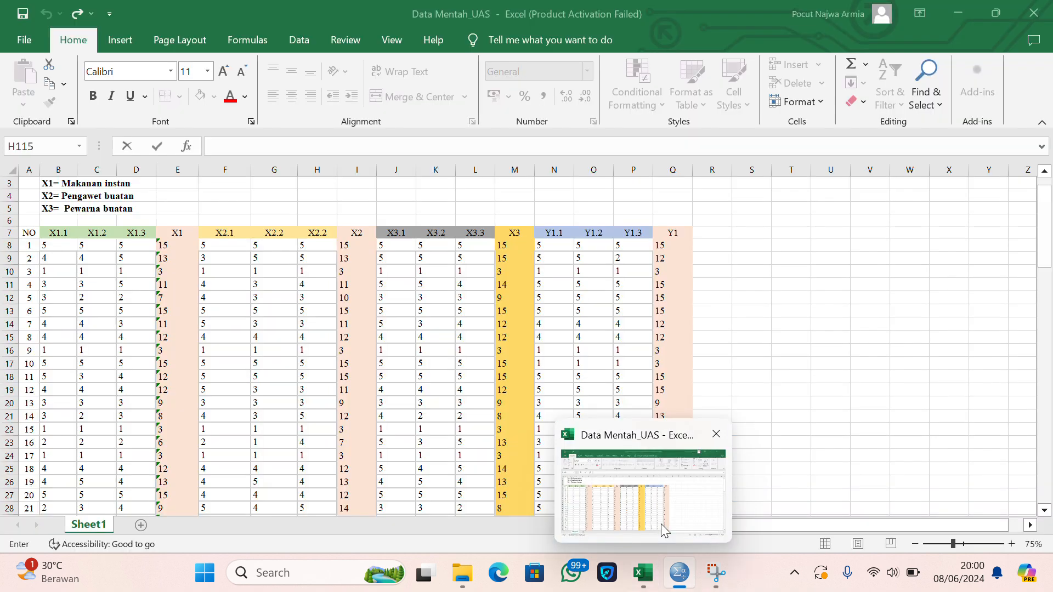
pyautogui.click(660, 524)
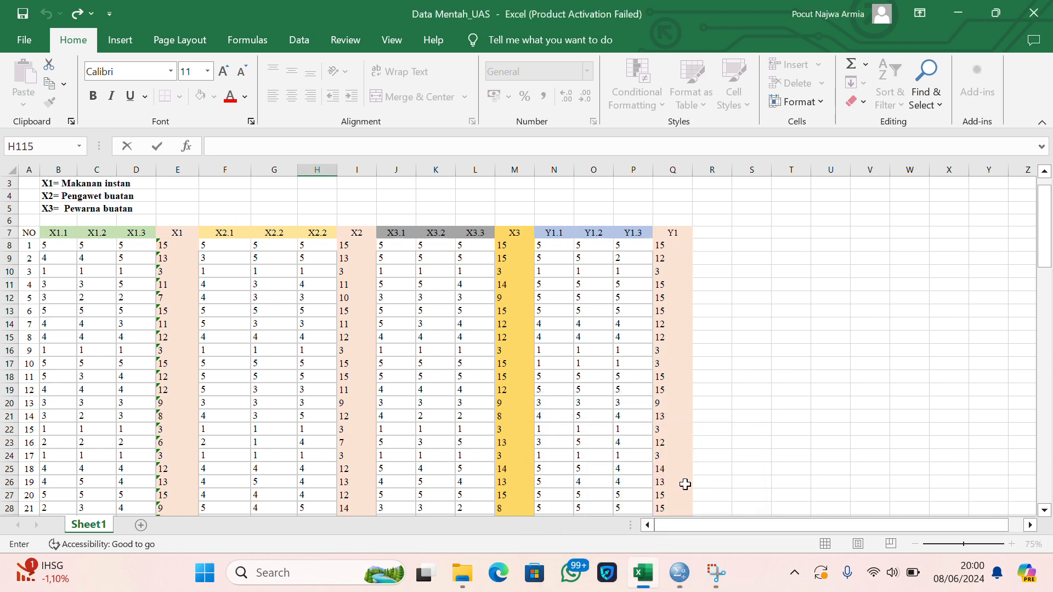
pyautogui.moveTo(680, 574)
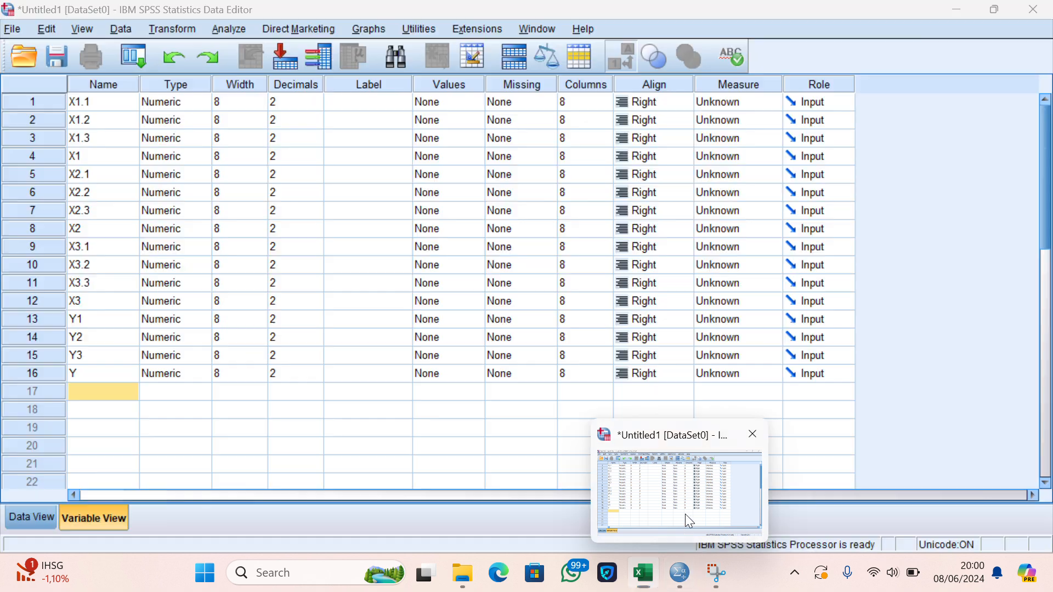
pyautogui.click(686, 515)
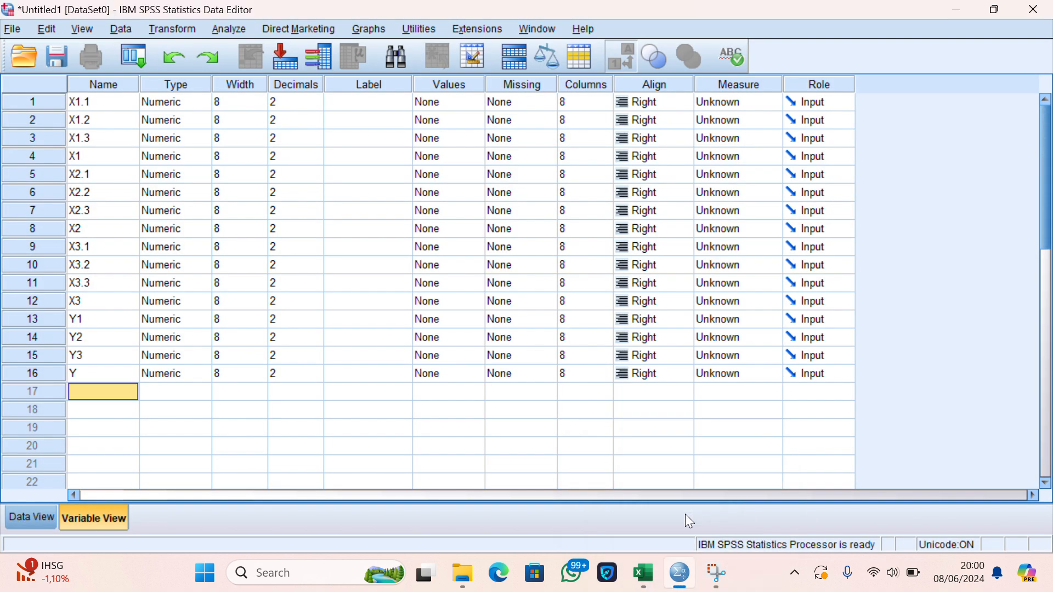
# - Open the value labels of variable X1.1 and add the label SANGAT TIDAK SETUJU for value 1
pyautogui.click(464, 86)
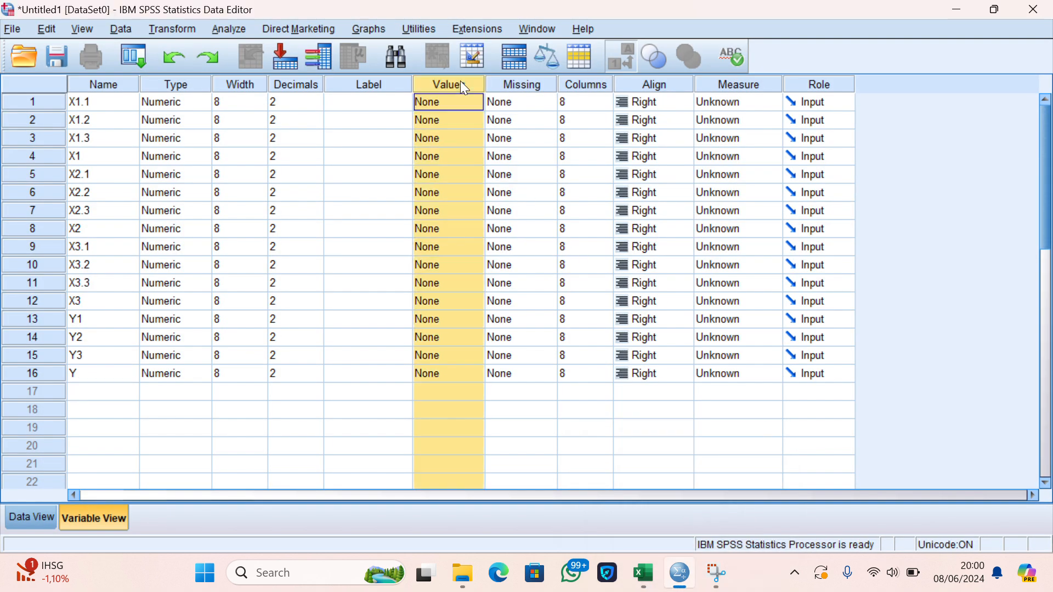
pyautogui.click(462, 99)
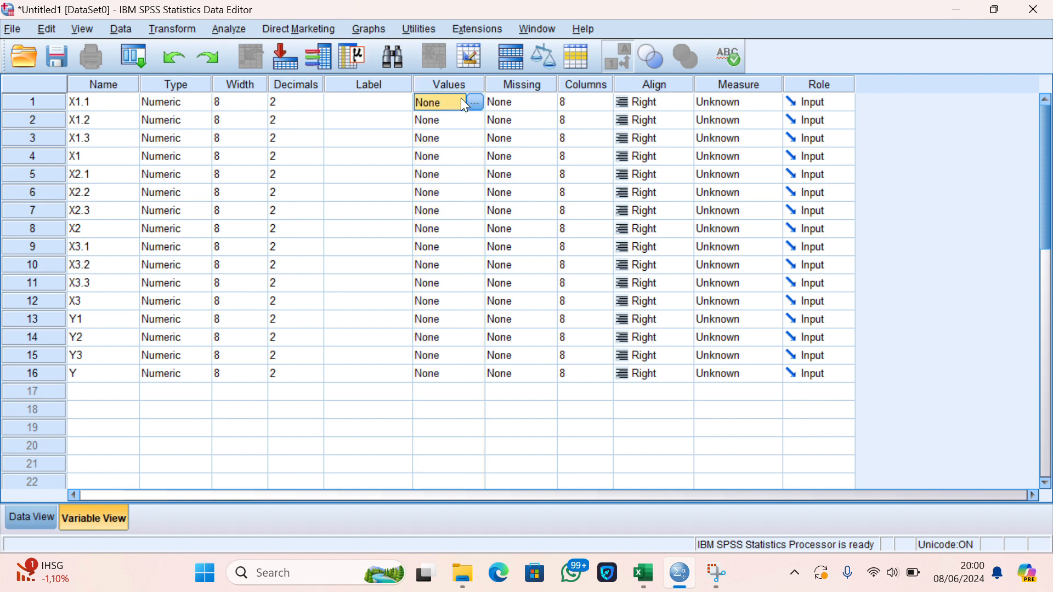
pyautogui.click(475, 102)
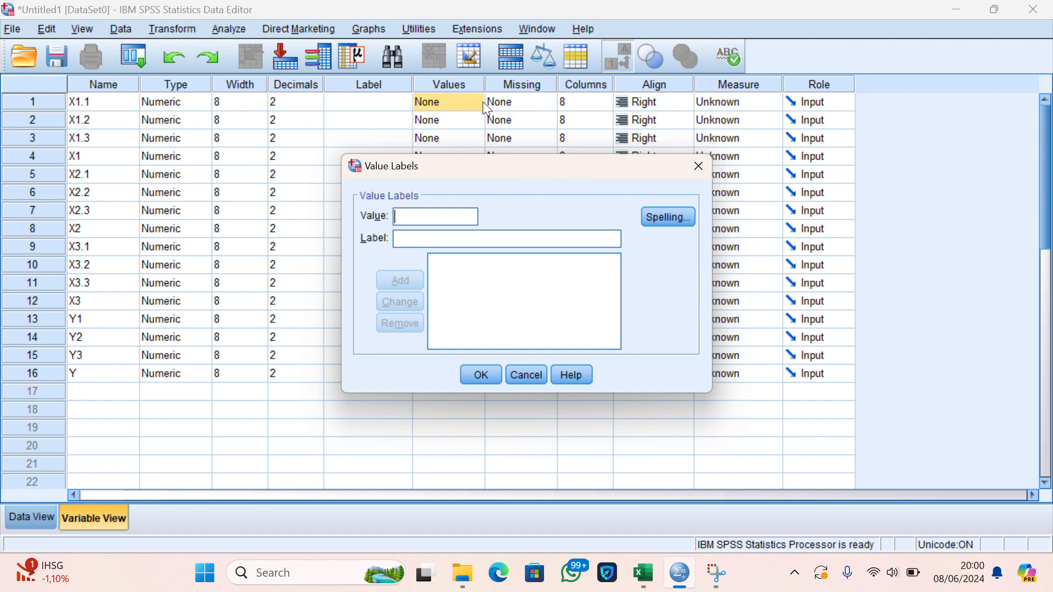
pyautogui.write('1')
pyautogui.click(456, 240)
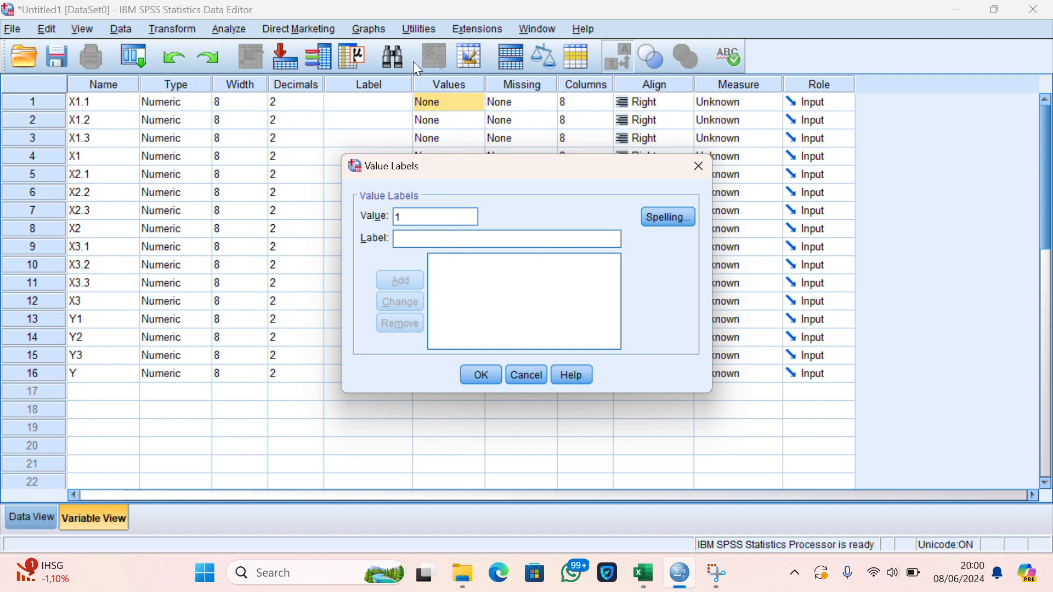
pyautogui.click(433, 36)
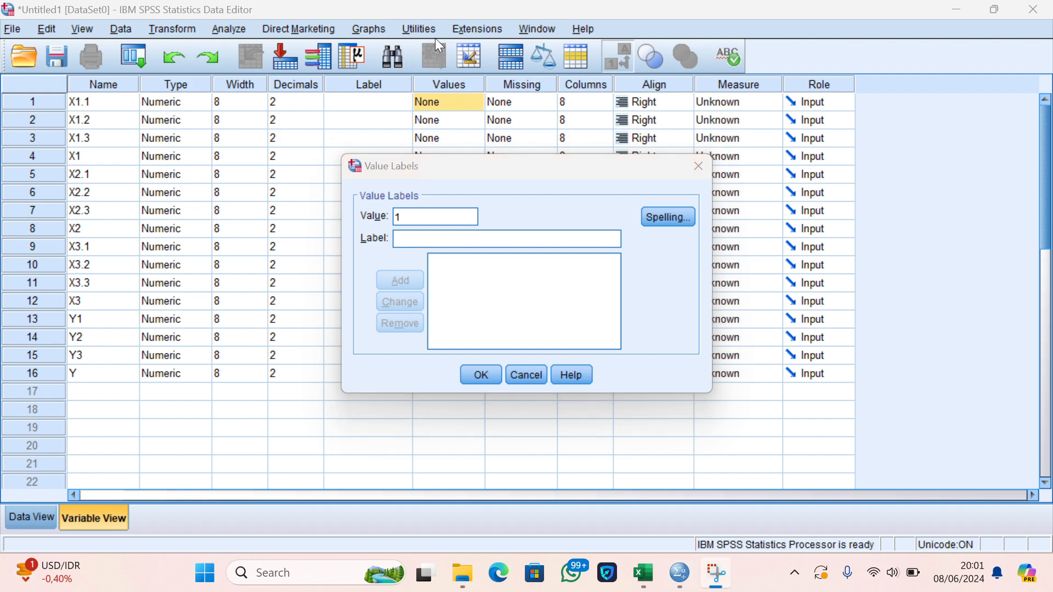
pyautogui.click(436, 240)
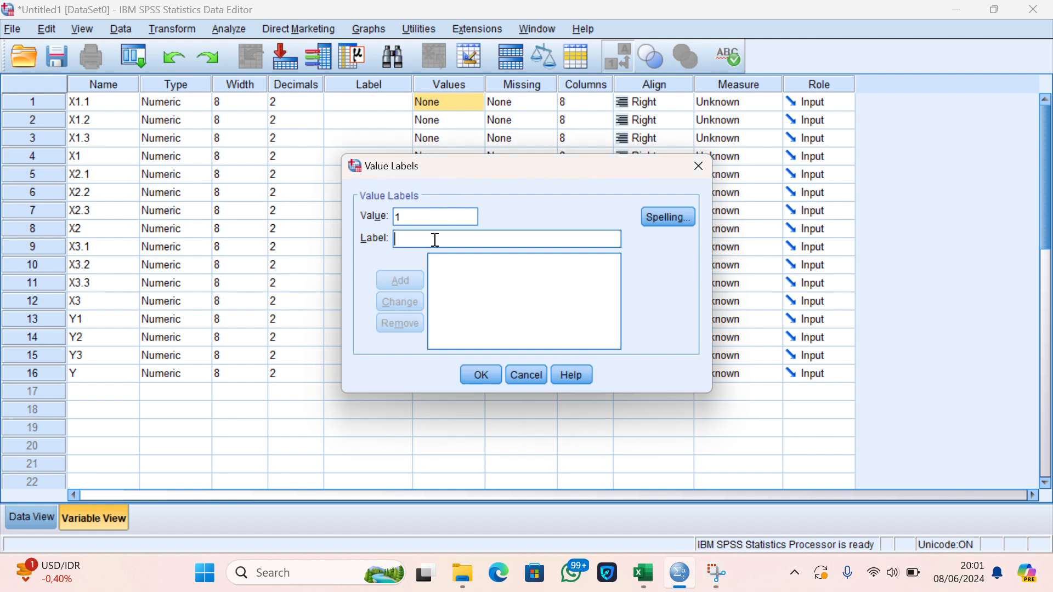
pyautogui.write('SANGAT TI')
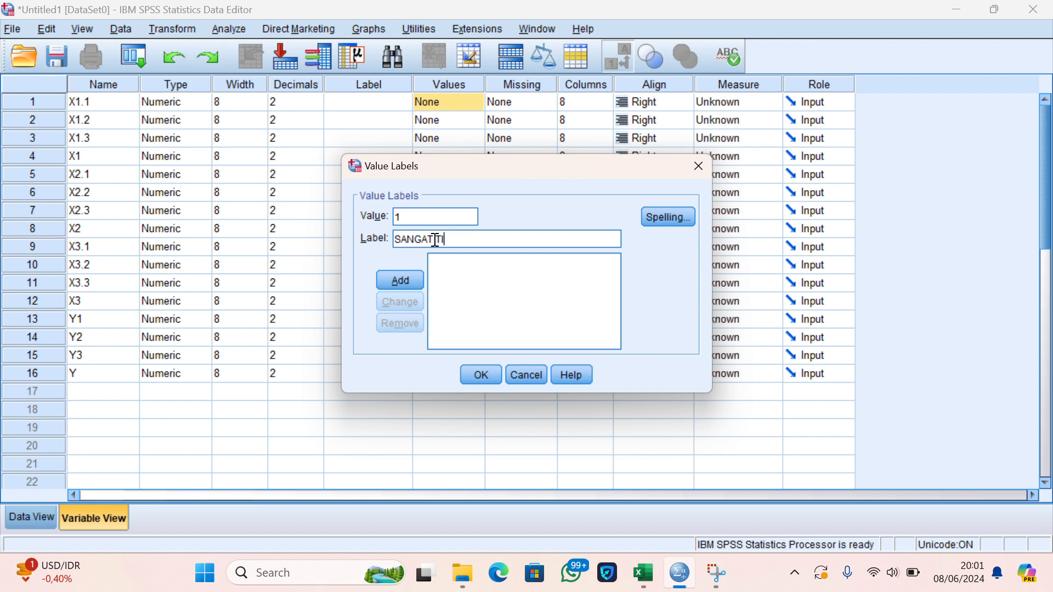
pyautogui.write('DAK SETUJU')
pyautogui.click(401, 280)
# - Add the label TIDAK SETUJU for value 2 to X1.1's value labels
pyautogui.write('2')
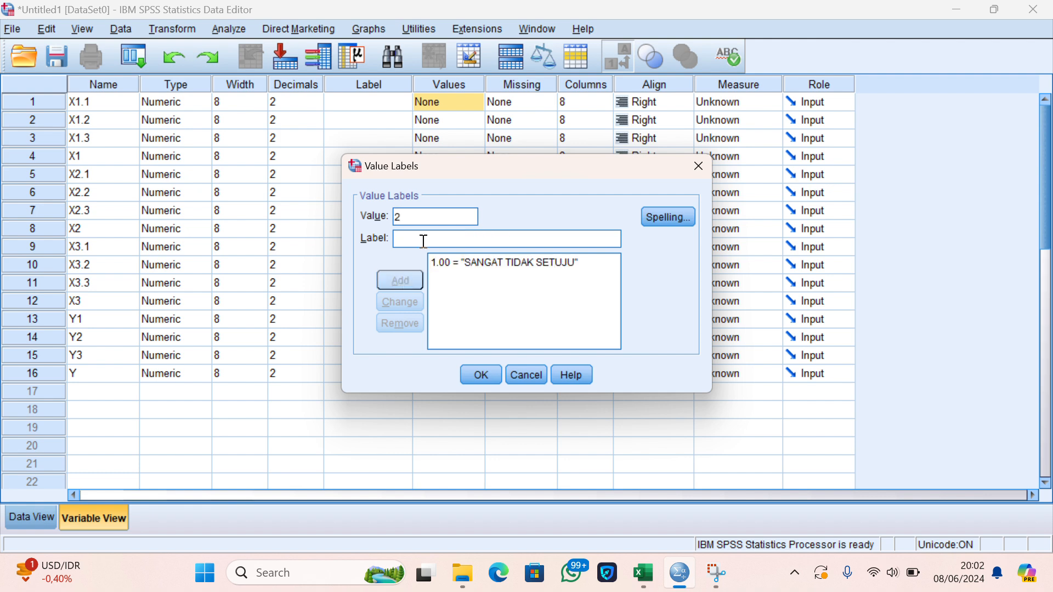
pyautogui.write('TIDAK S')
pyautogui.press('BackSpace')
pyautogui.press('BackSpace')
pyautogui.press('BackSpace')
pyautogui.press('BackSpace')
pyautogui.press('BackSpace')
pyautogui.press('BackSpace')
pyautogui.press('BackSpace')
pyautogui.write('TIDAK')
pyautogui.press('BackSpace')
pyautogui.press('BackSpace')
pyautogui.press('BackSpace')
pyautogui.press('BackSpace')
pyautogui.press('BackSpace')
pyautogui.press('BackSpace')
pyautogui.press('BackSpace')
pyautogui.click(424, 241)
pyautogui.write('T')
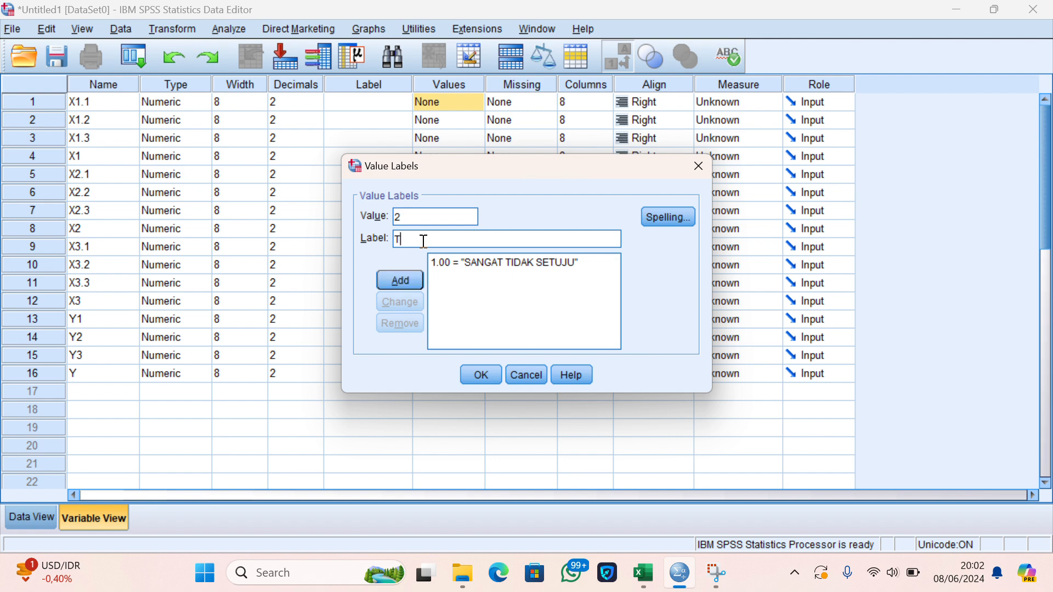
pyautogui.write('IDAK SETUJU')
pyautogui.click(404, 276)
# - Add the labels RAGU-RAGU for value 3 and SETUJU for value 4 to X1.1's value labels
pyautogui.write('3')
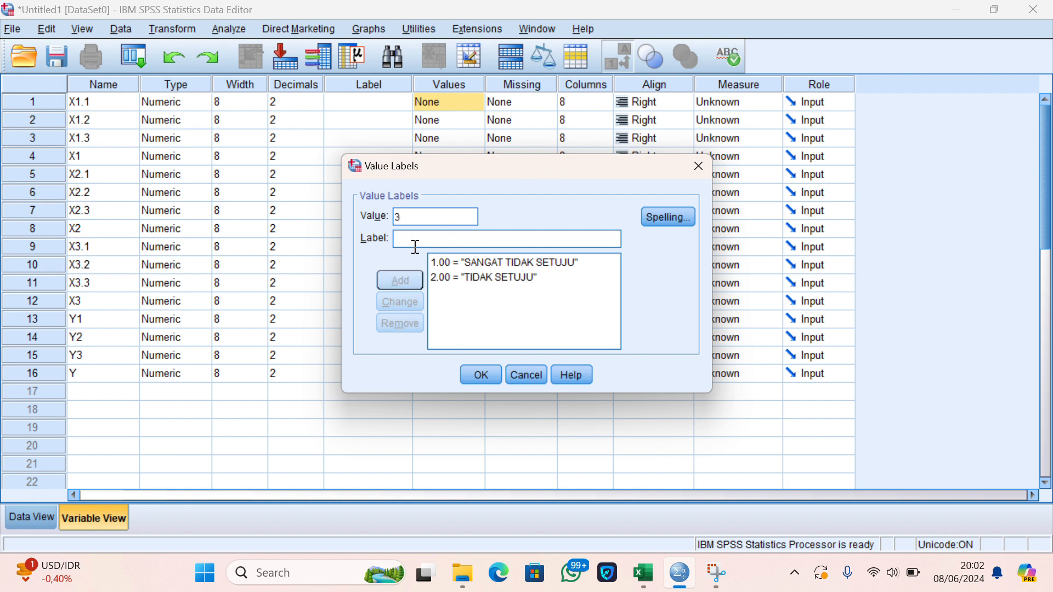
pyautogui.write('R')
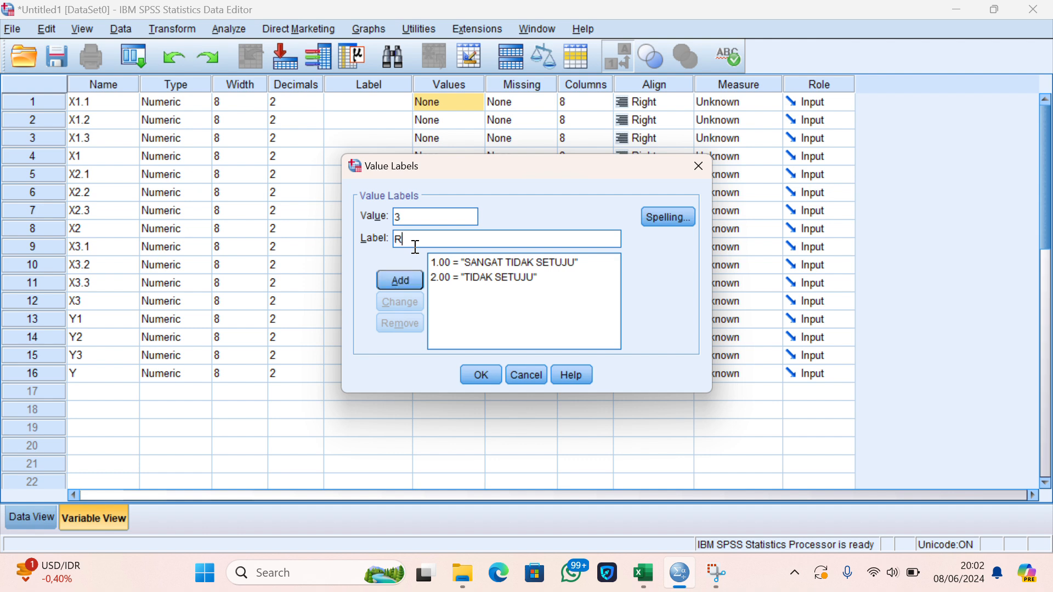
pyautogui.write('AGU-RAGU')
pyautogui.click(408, 277)
pyautogui.write('4')
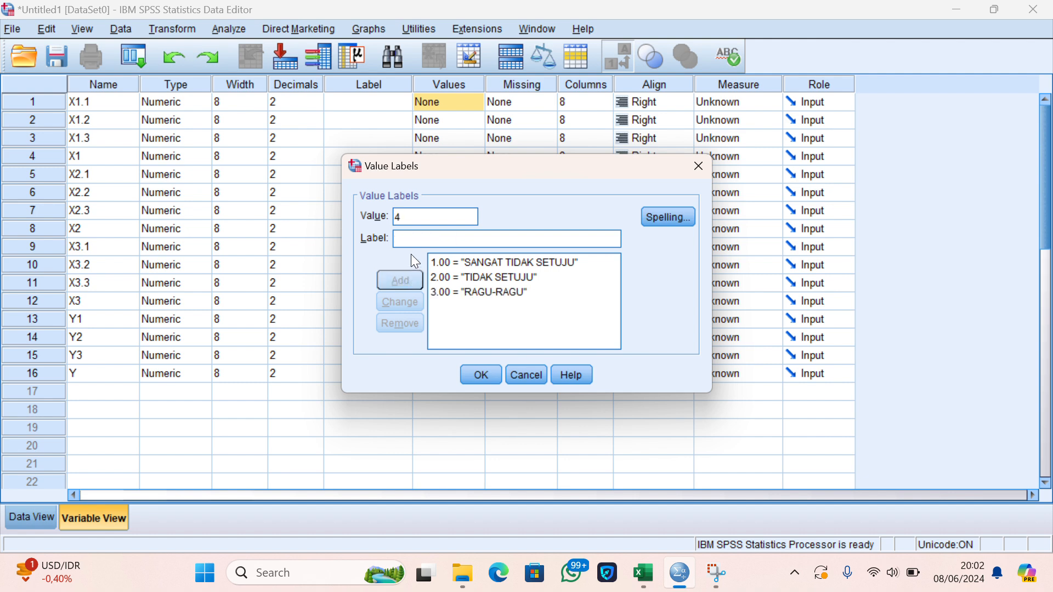
pyautogui.click(413, 234)
pyautogui.write('SET')
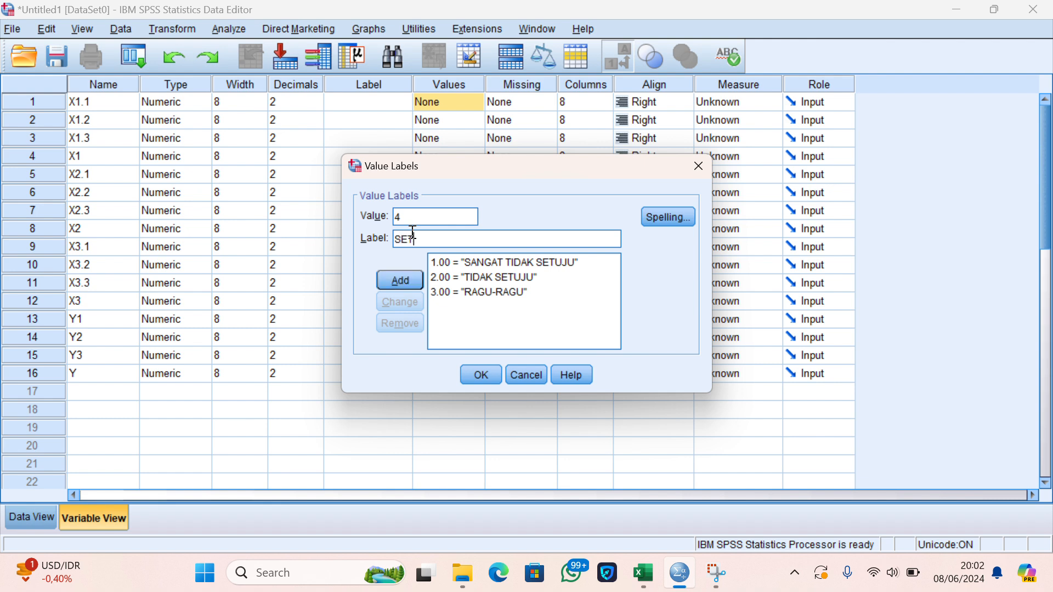
pyautogui.write('UJU')
pyautogui.click(407, 278)
# - Add the label SANGAT SETUJU for value 5, apply X1.1's value labels and check the saved list
pyautogui.write('5')
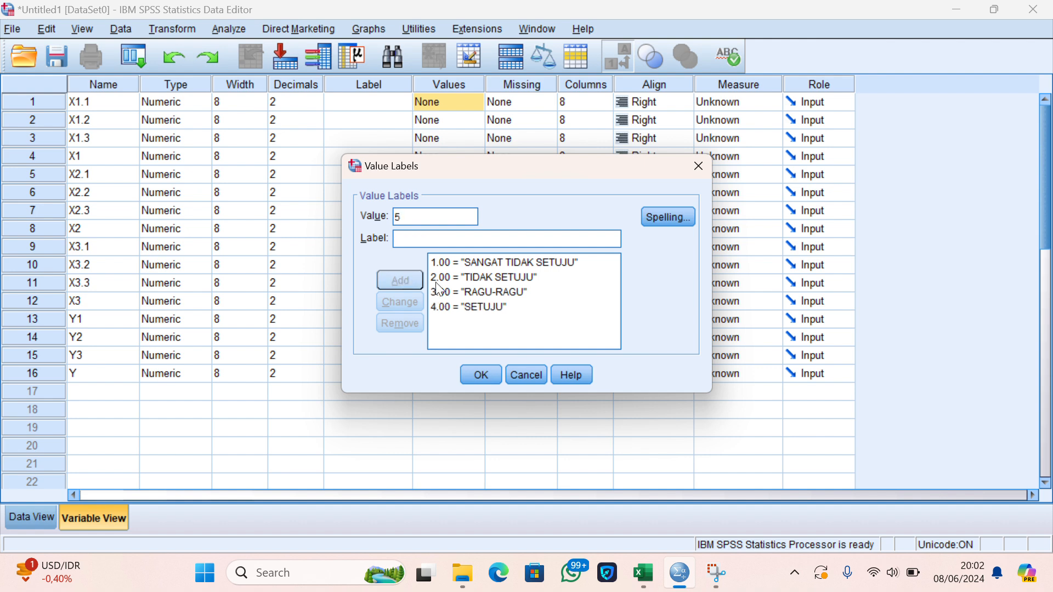
pyautogui.click(439, 238)
pyautogui.write('SANGAT SETUJU')
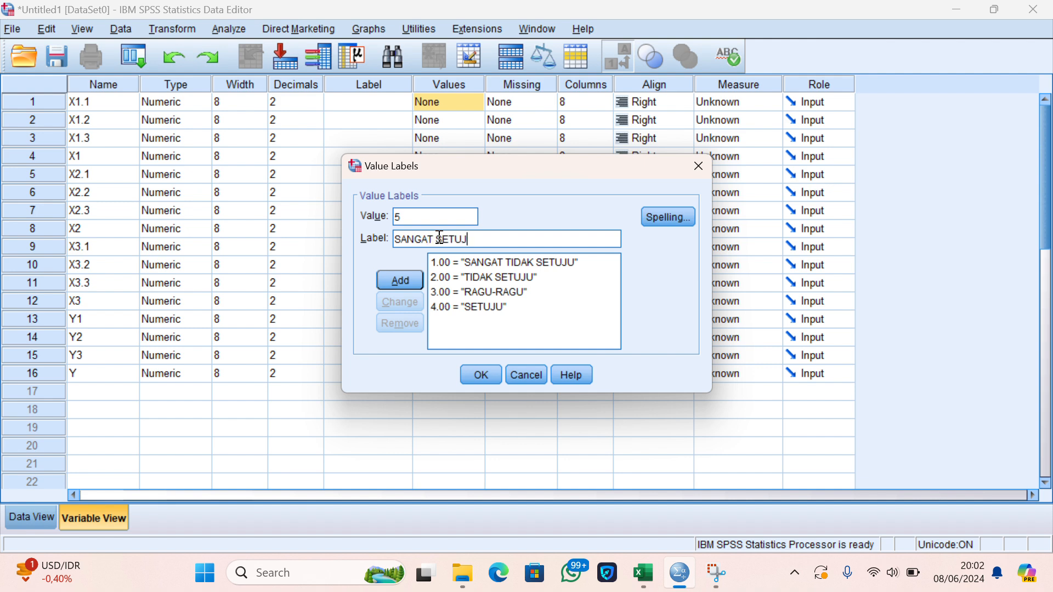
pyautogui.click(402, 281)
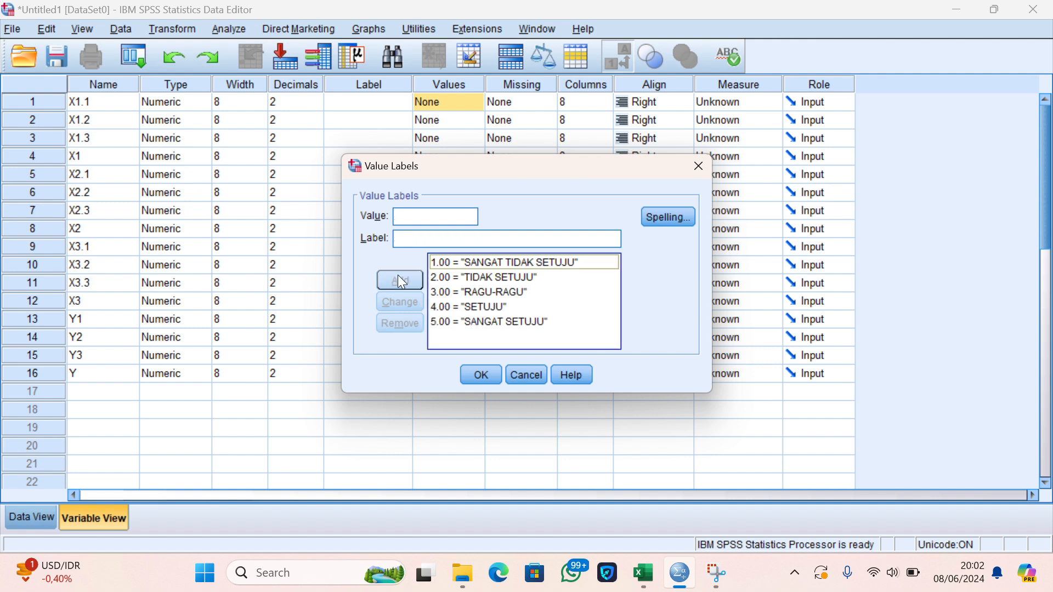
pyautogui.click(480, 376)
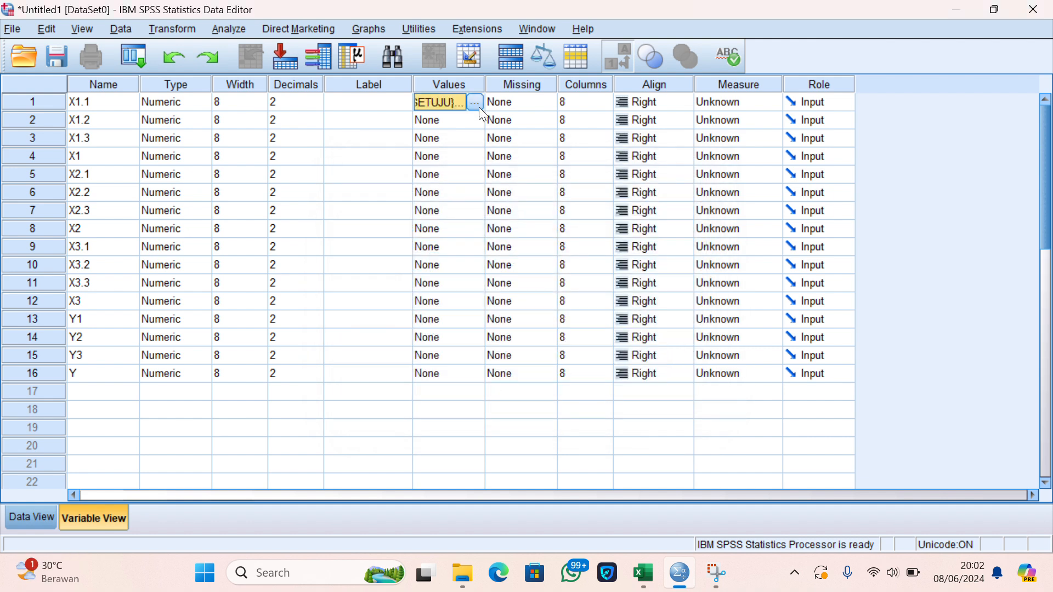
pyautogui.click(479, 106)
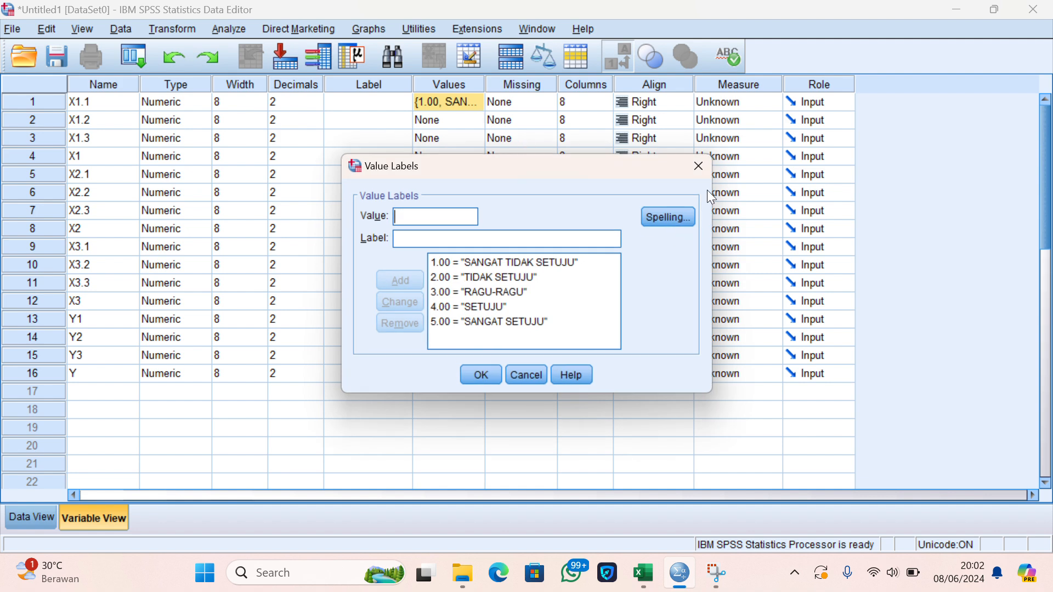
pyautogui.click(699, 166)
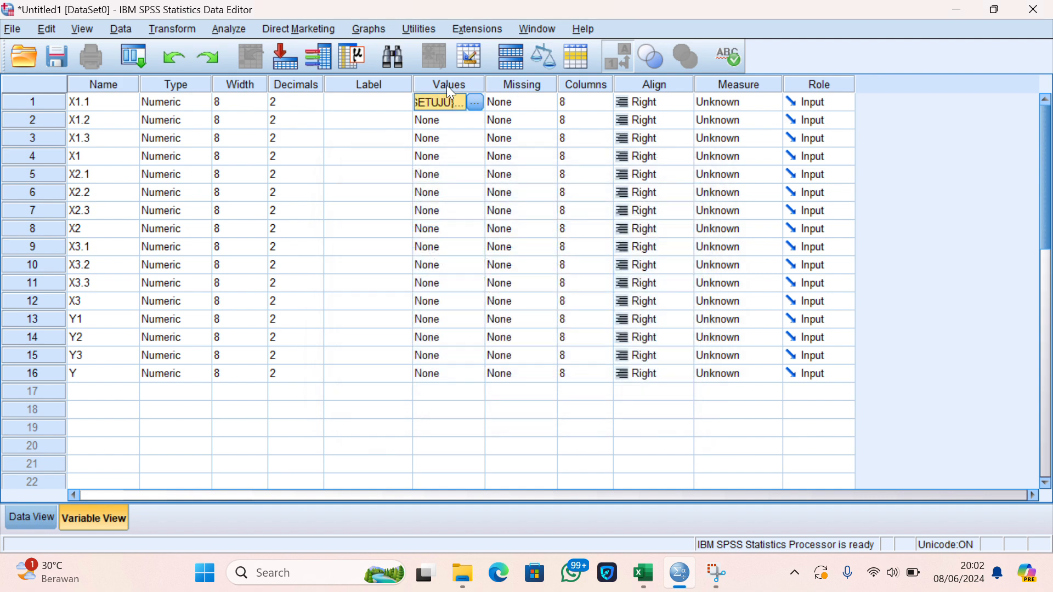
# - Copy the value labels of X1.1 to X1.2 and X1.3
pyautogui.rightClick(449, 99)
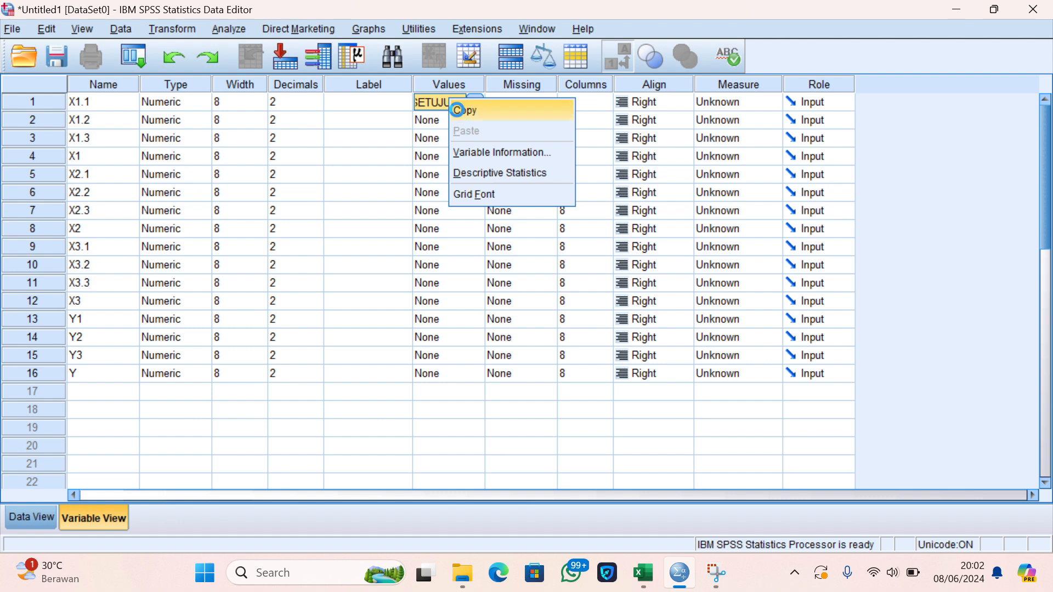
pyautogui.click(456, 109)
pyautogui.click(445, 119)
pyautogui.rightClick(445, 119)
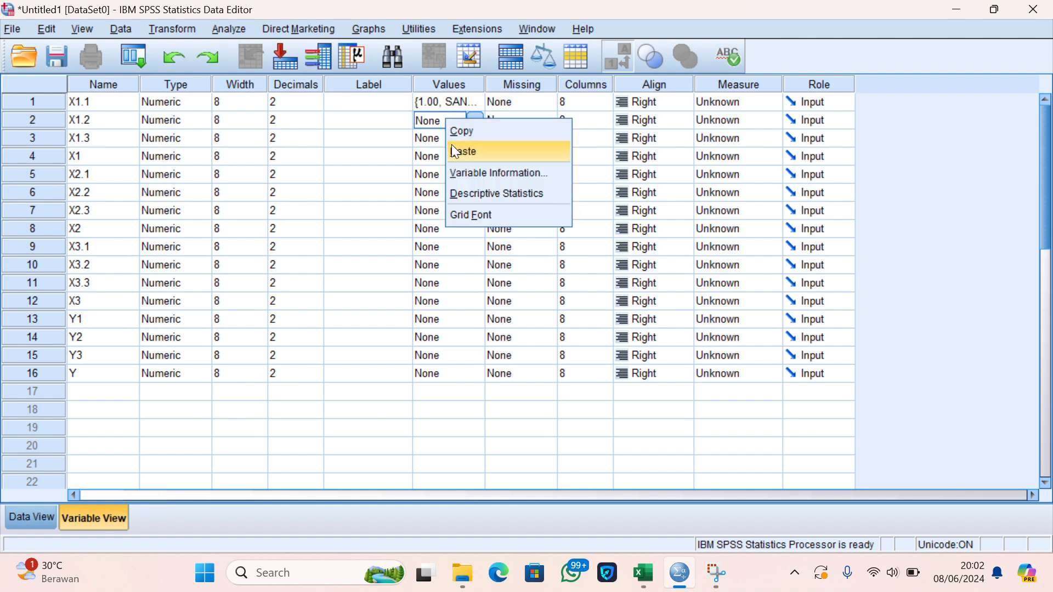
pyautogui.click(462, 151)
pyautogui.click(451, 138)
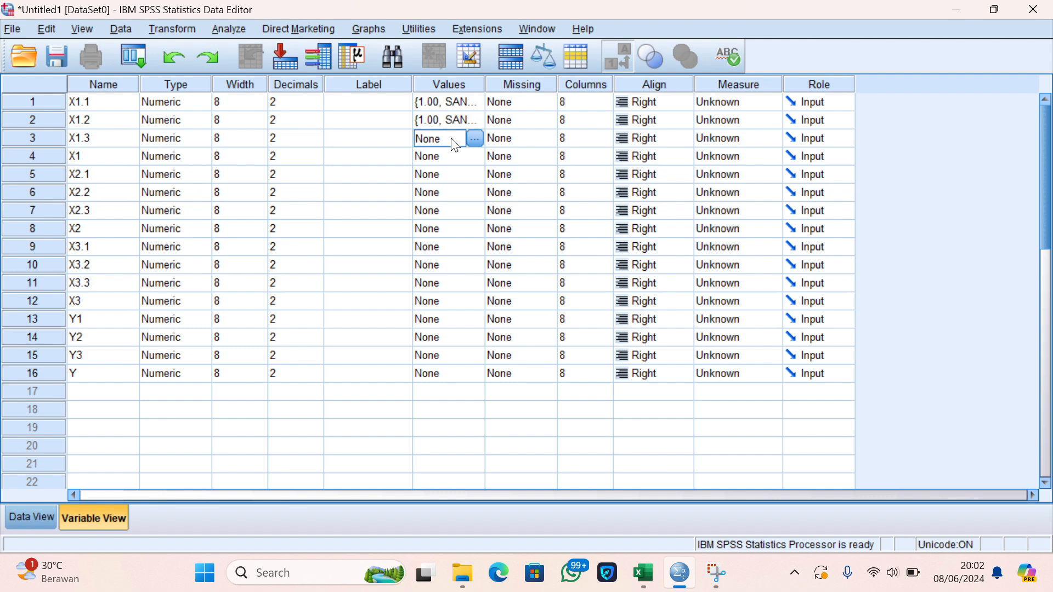
pyautogui.rightClick(451, 138)
pyautogui.click(462, 171)
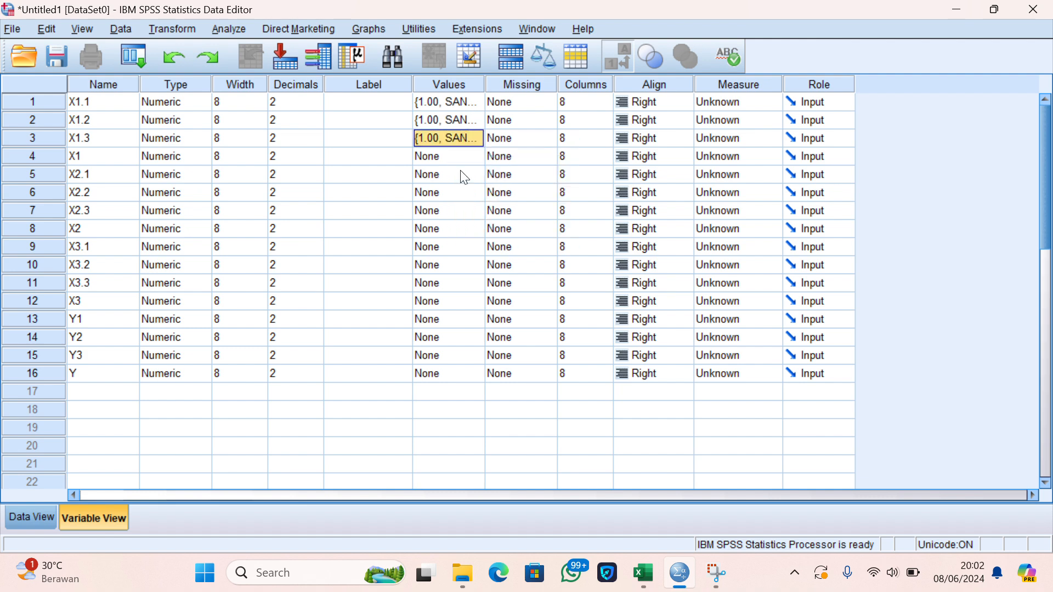
# - Paste the copied value labels into X2.1, X2.2 and X2.3, skipping the total variable X1
pyautogui.click(423, 173)
pyautogui.rightClick(428, 173)
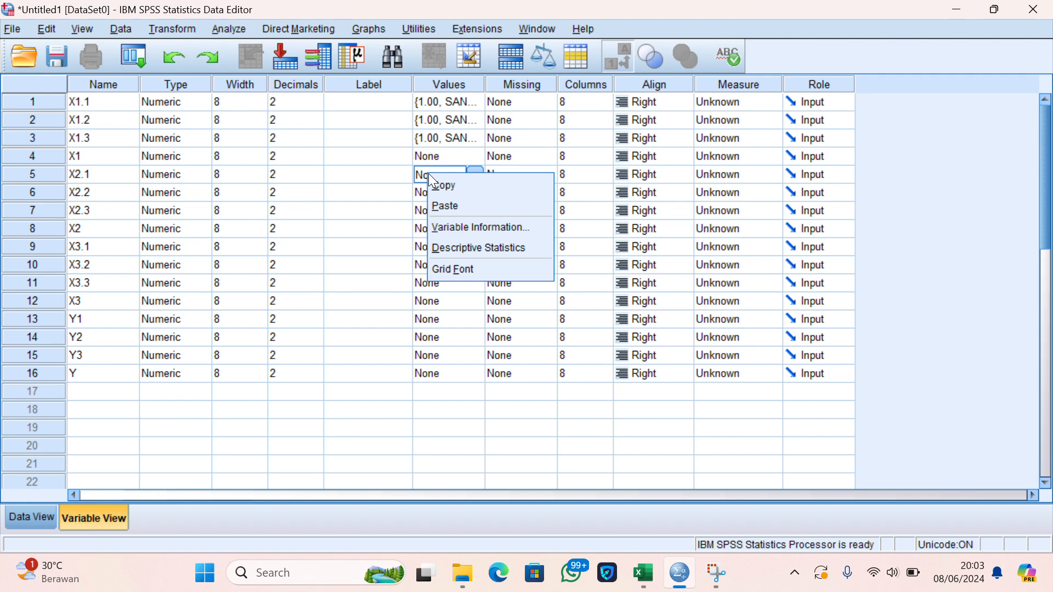
pyautogui.click(449, 201)
pyautogui.click(449, 196)
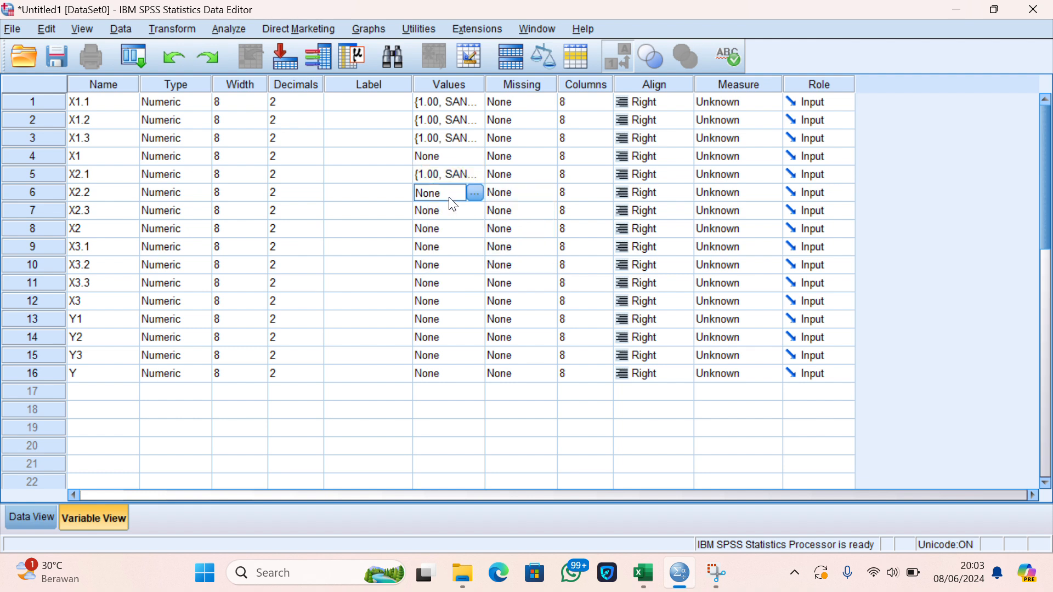
pyautogui.rightClick(450, 199)
pyautogui.click(463, 232)
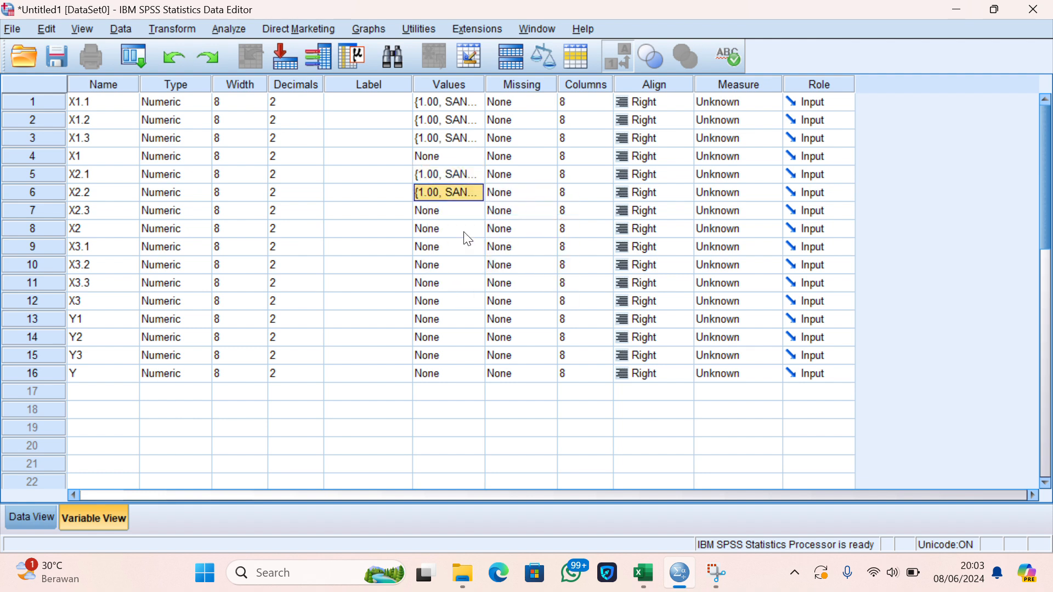
pyautogui.click(462, 210)
pyautogui.rightClick(462, 208)
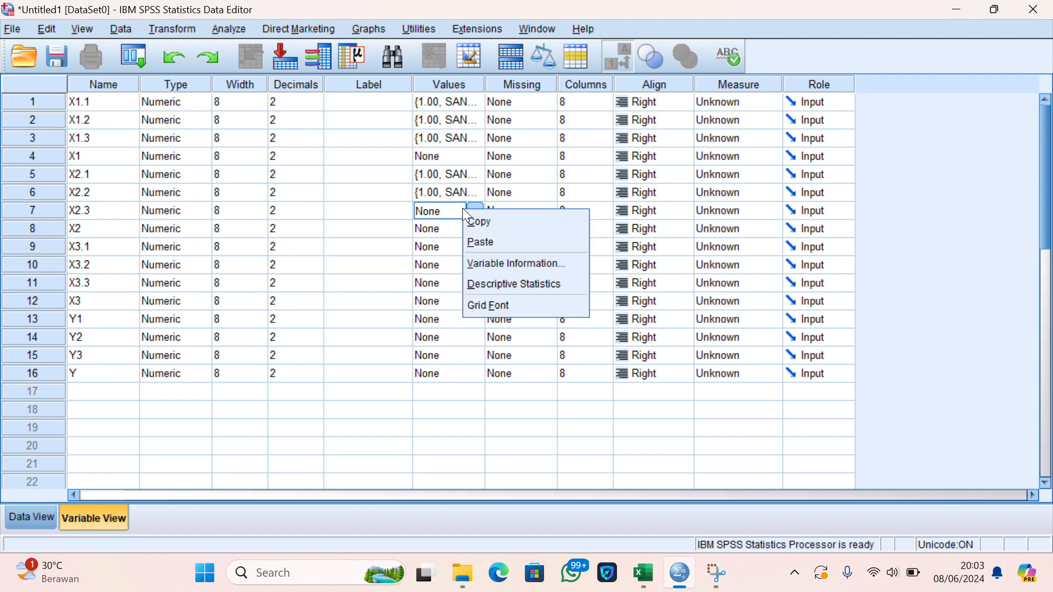
pyautogui.click(472, 240)
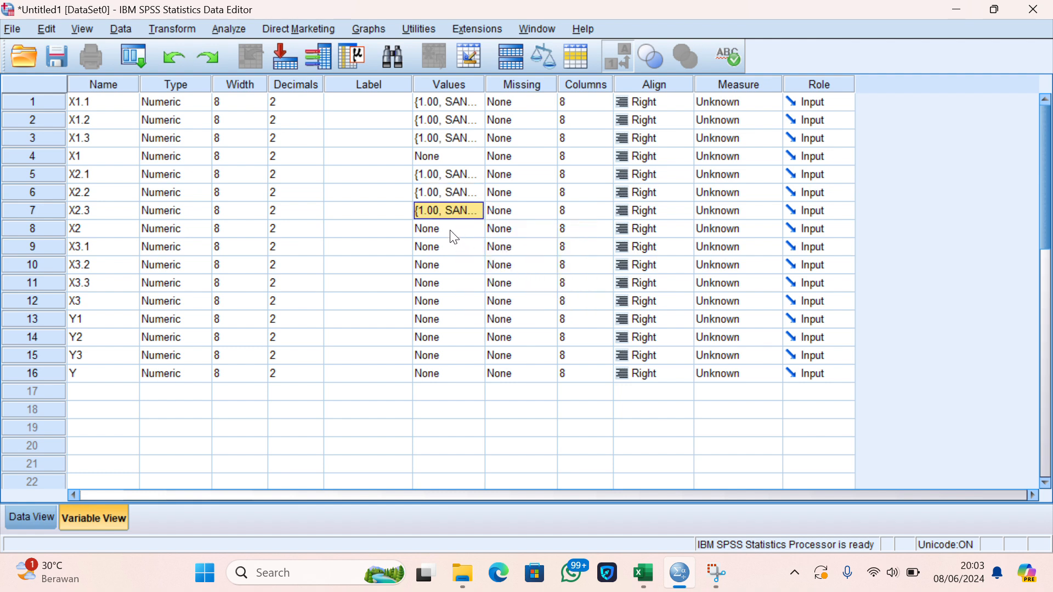
# - Paste the copied value labels into X3.1, X3.2 and X3.3, skipping the total variable X2
pyautogui.click(451, 232)
pyautogui.click(453, 250)
pyautogui.rightClick(452, 251)
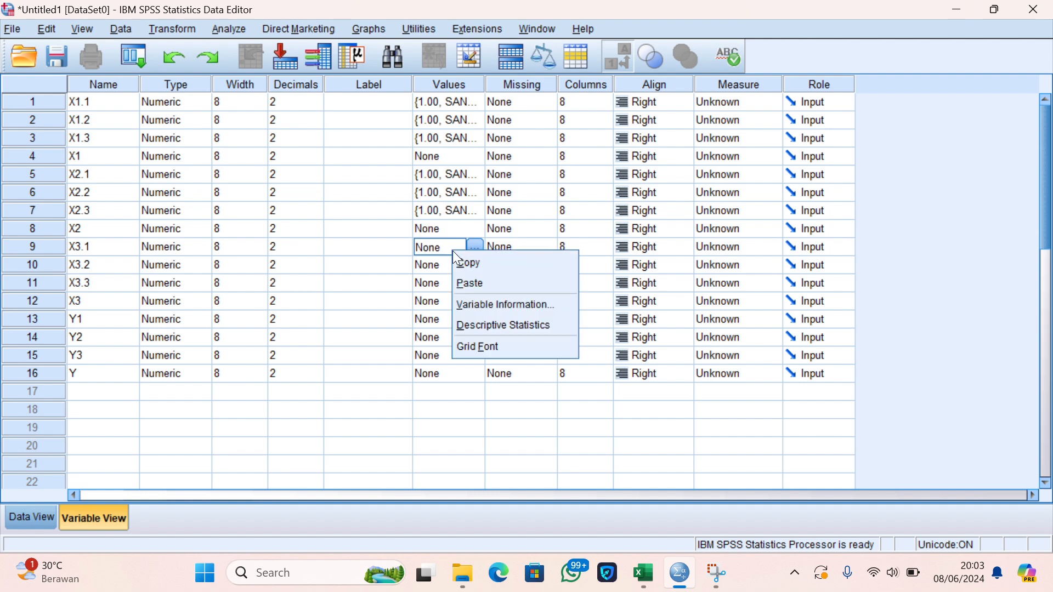
pyautogui.click(461, 279)
pyautogui.click(452, 265)
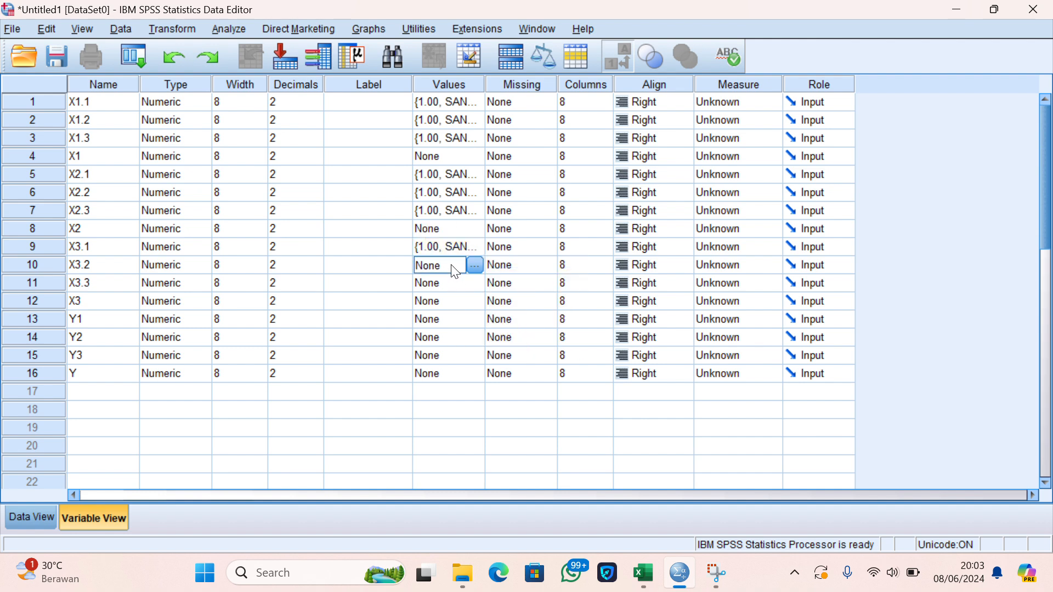
pyautogui.rightClick(451, 264)
pyautogui.click(458, 295)
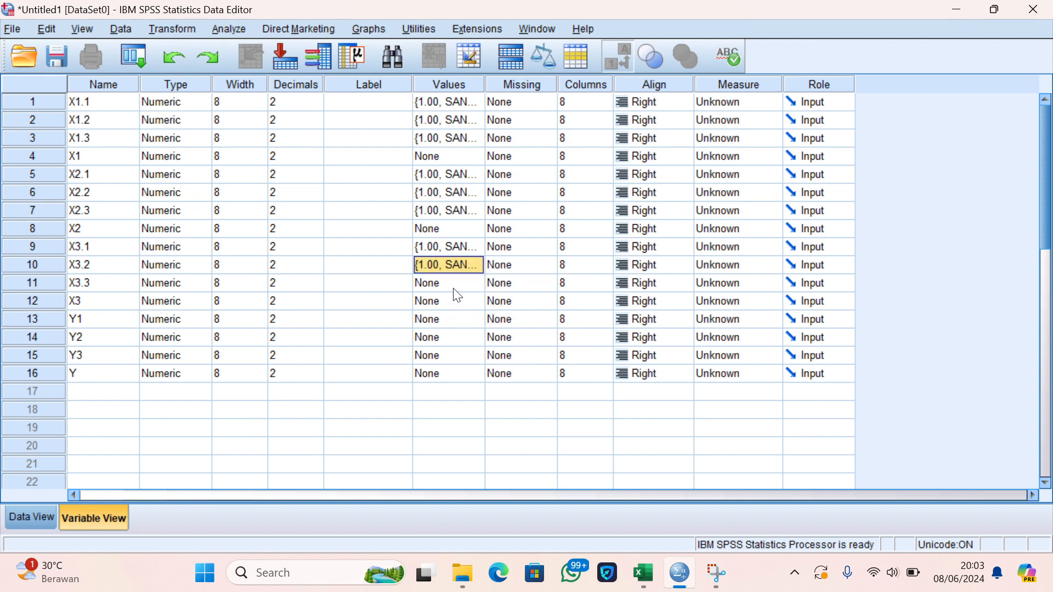
pyautogui.click(454, 285)
pyautogui.rightClick(454, 286)
pyautogui.click(463, 311)
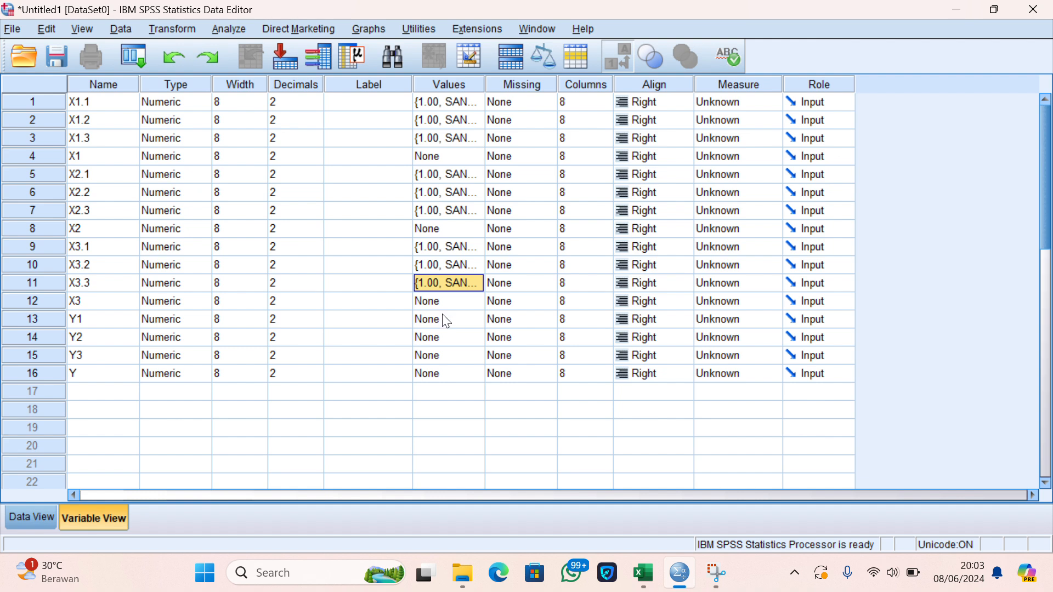
# - Paste the copied value labels into Y1, Y2 and Y3, skipping the total variable X3
pyautogui.click(444, 317)
pyautogui.rightClick(442, 314)
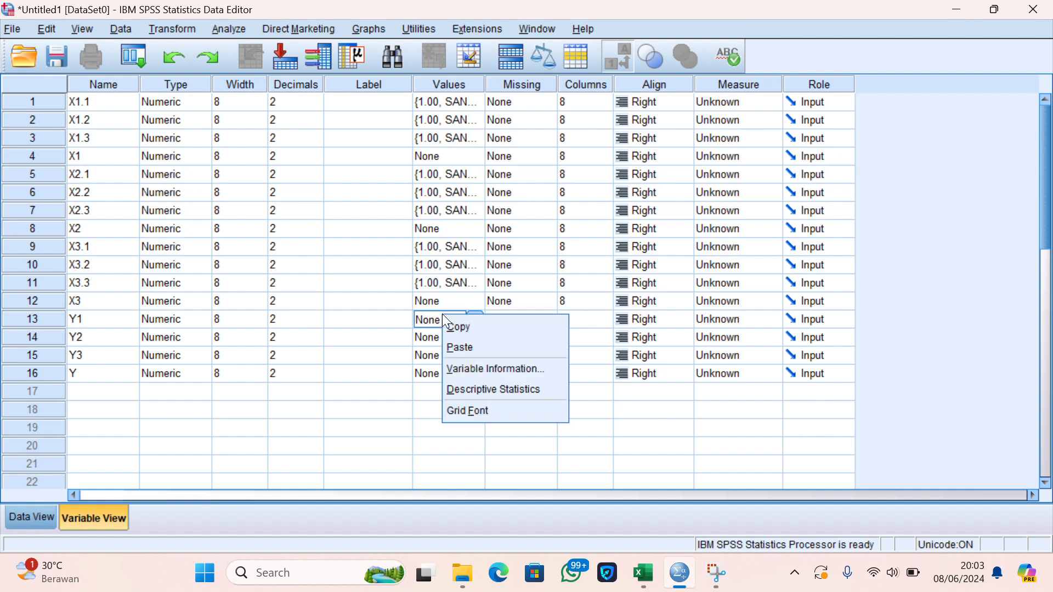
pyautogui.click(459, 345)
pyautogui.click(455, 339)
pyautogui.rightClick(456, 338)
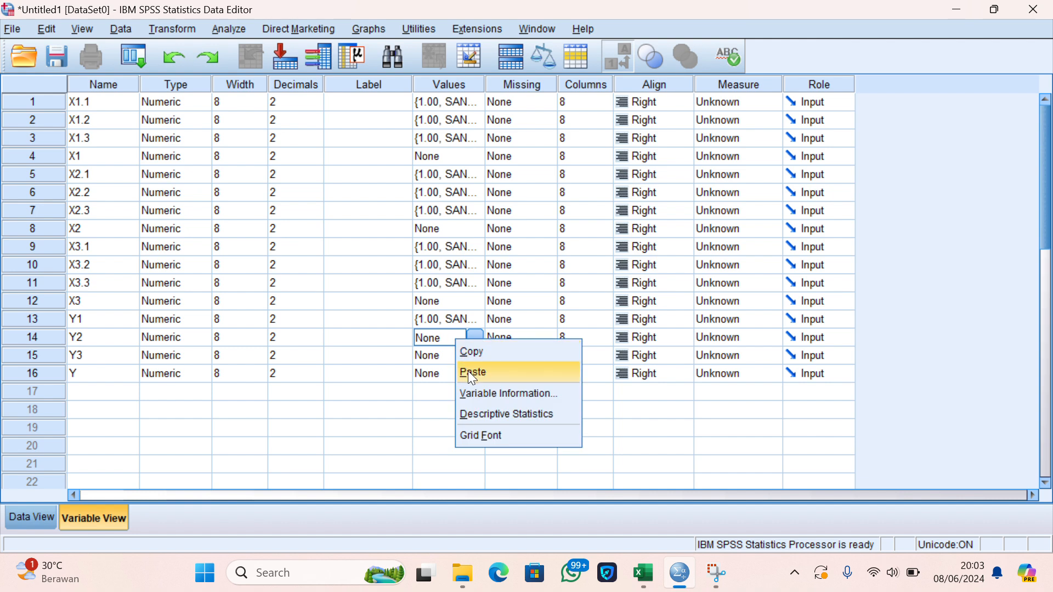
pyautogui.click(469, 371)
pyautogui.click(456, 357)
pyautogui.rightClick(456, 357)
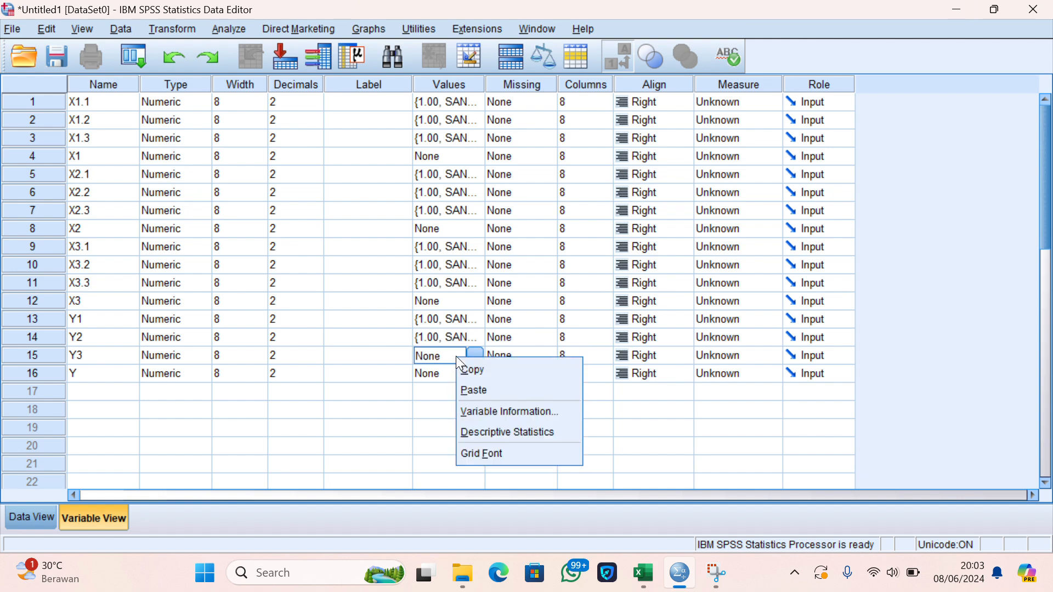
pyautogui.click(473, 391)
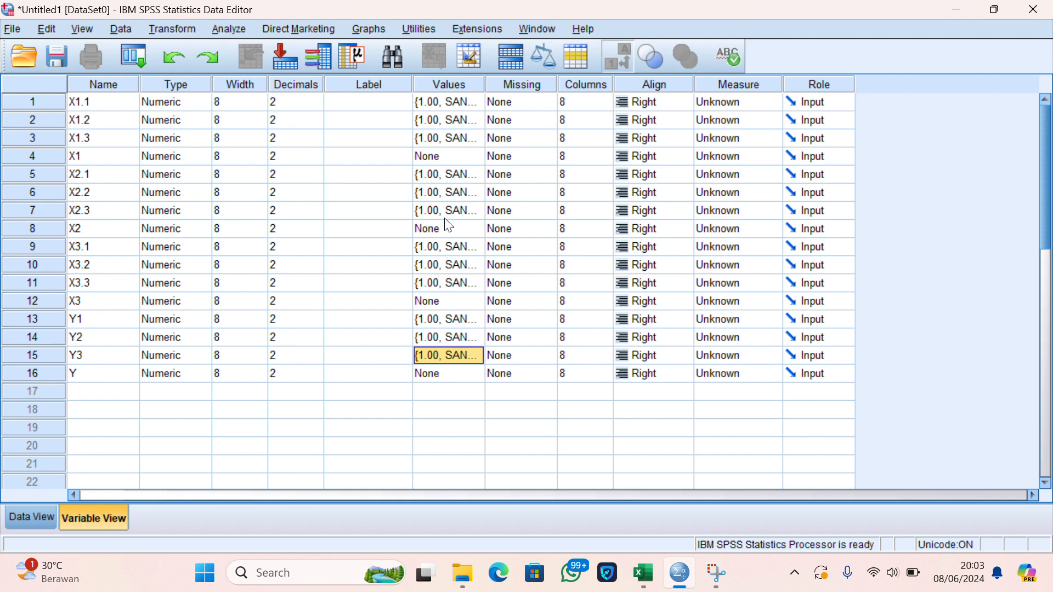
pyautogui.click(457, 158)
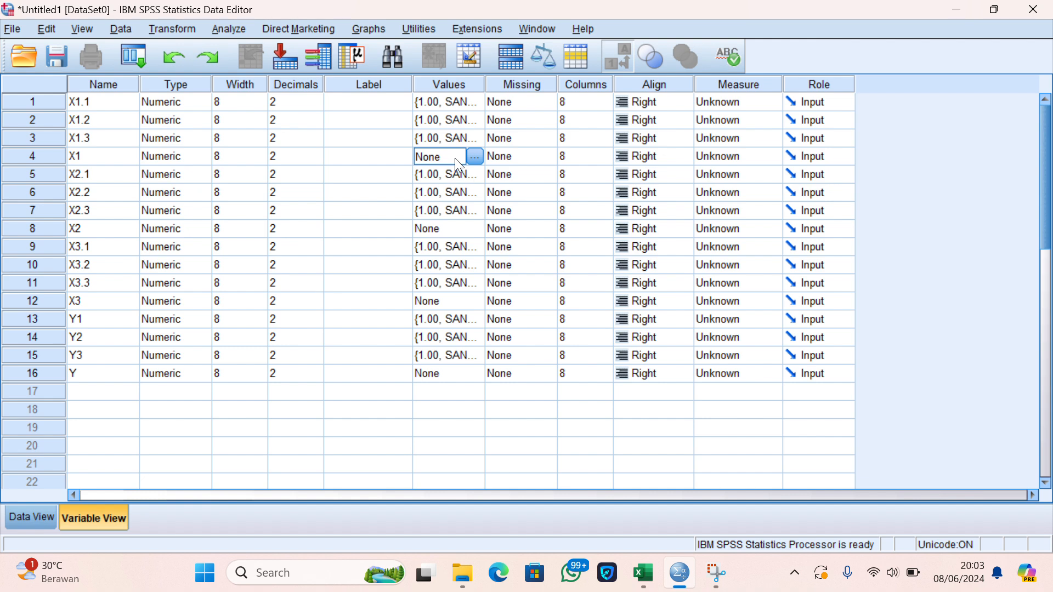
pyautogui.rightClick(458, 164)
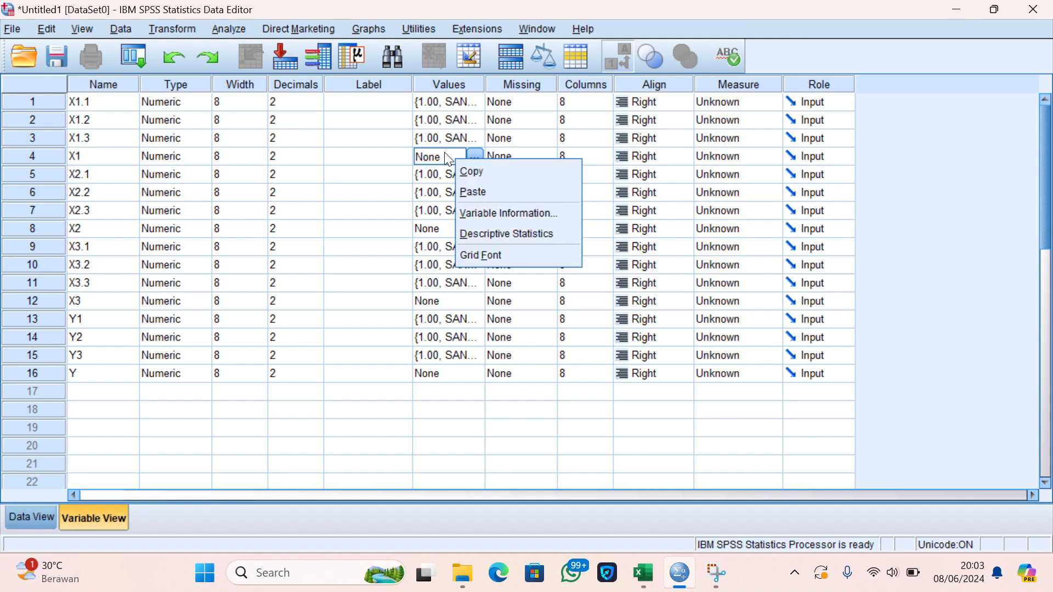
pyautogui.click(445, 154)
pyautogui.click(472, 157)
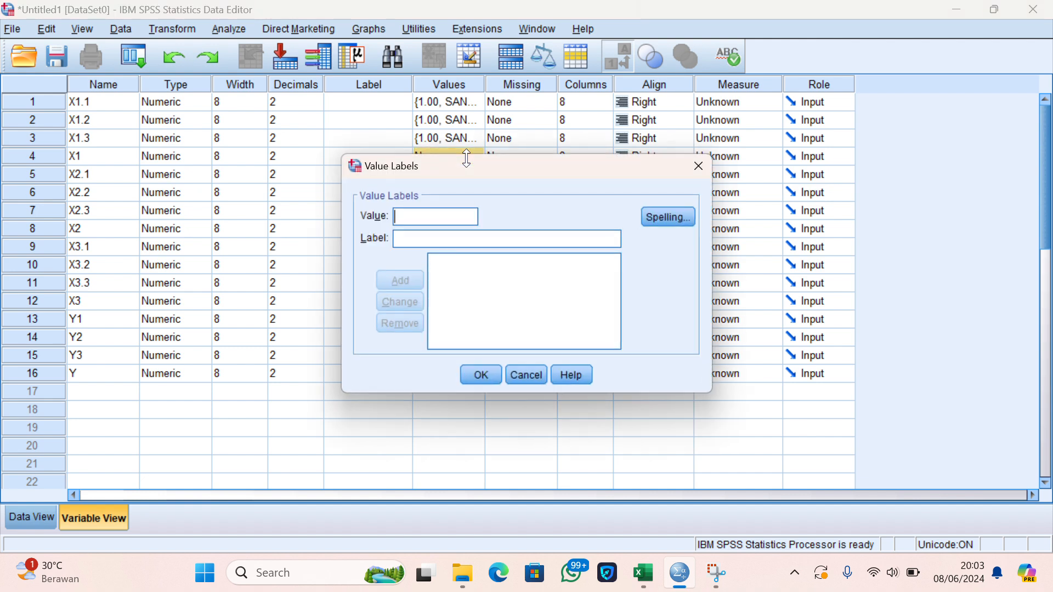
pyautogui.click(699, 166)
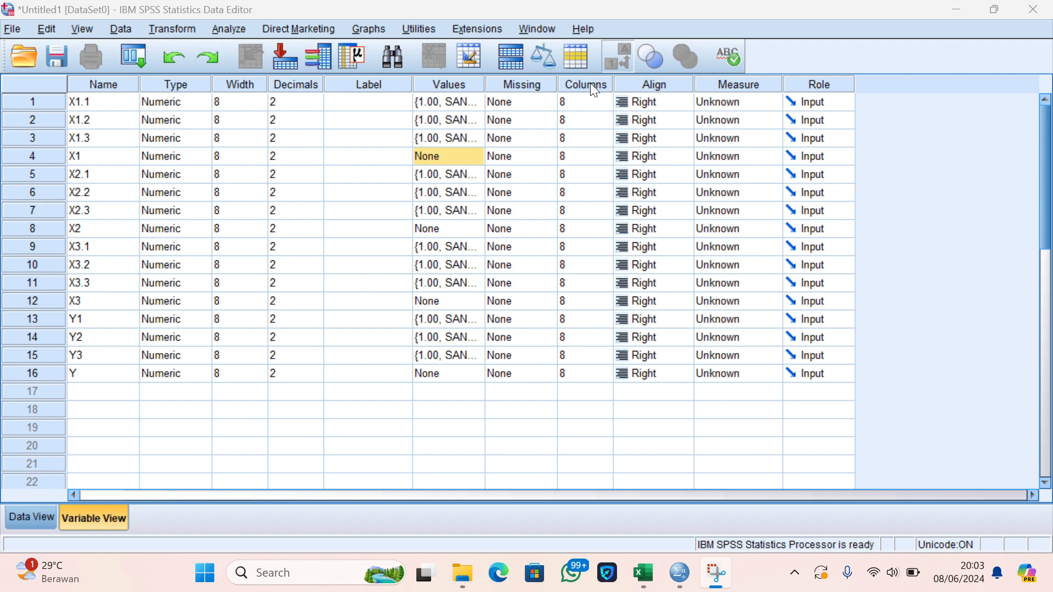
# - Set the measurement level of X1.1, X1.2 and X1.3 to Ordinal and of the total variable X1 to Scale
pyautogui.click(711, 85)
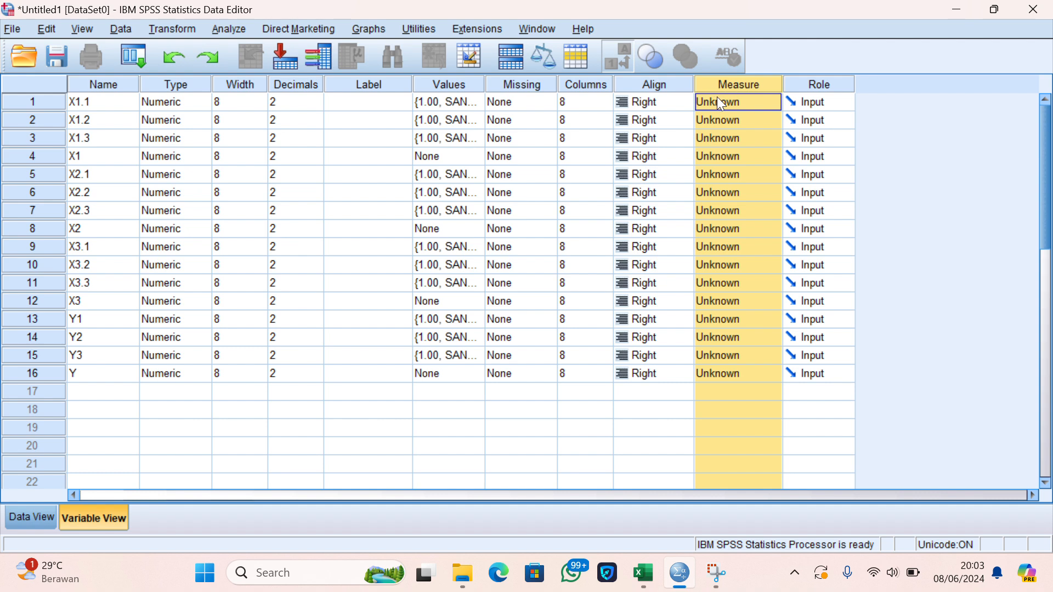
pyautogui.rightClick(720, 104)
pyautogui.click(708, 99)
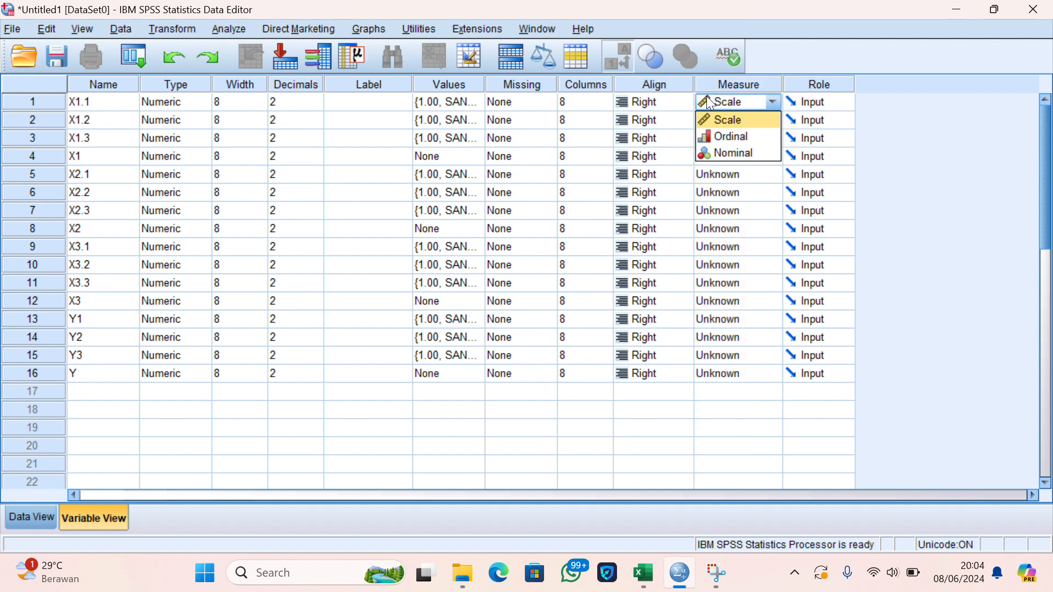
pyautogui.click(756, 135)
pyautogui.click(753, 126)
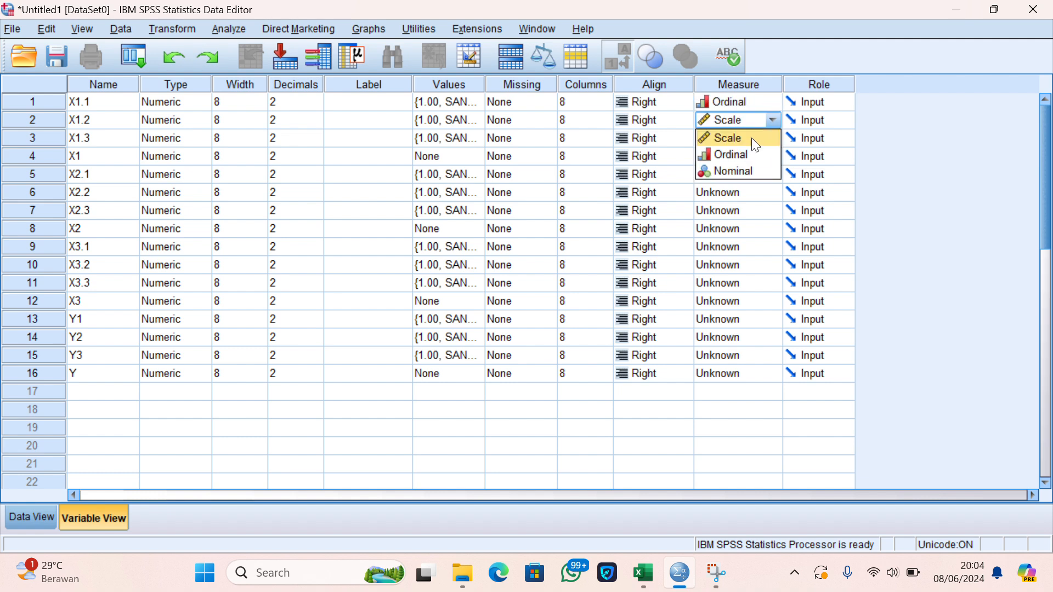
pyautogui.click(749, 155)
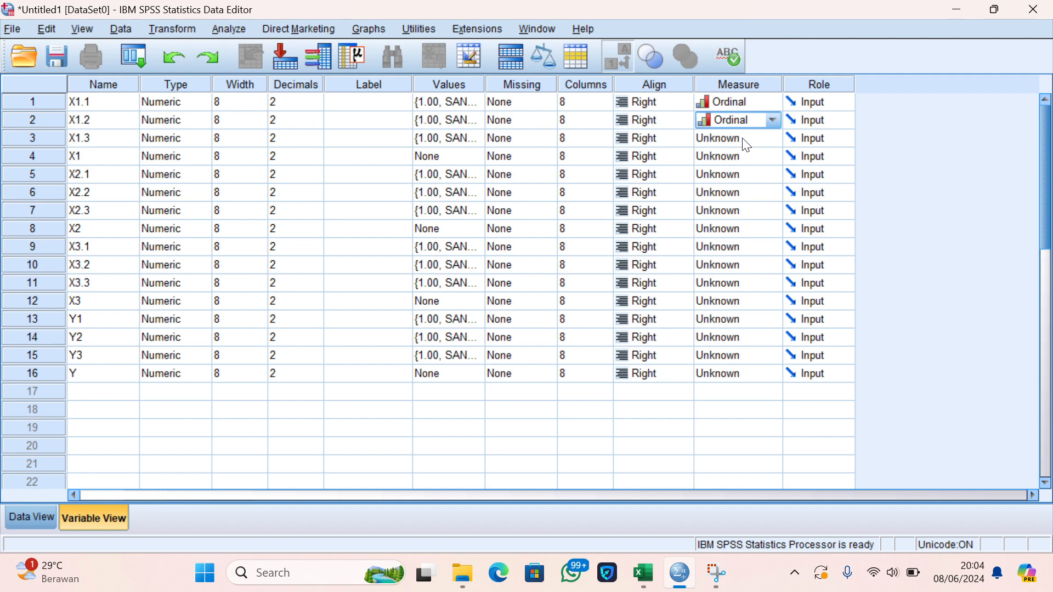
pyautogui.click(745, 140)
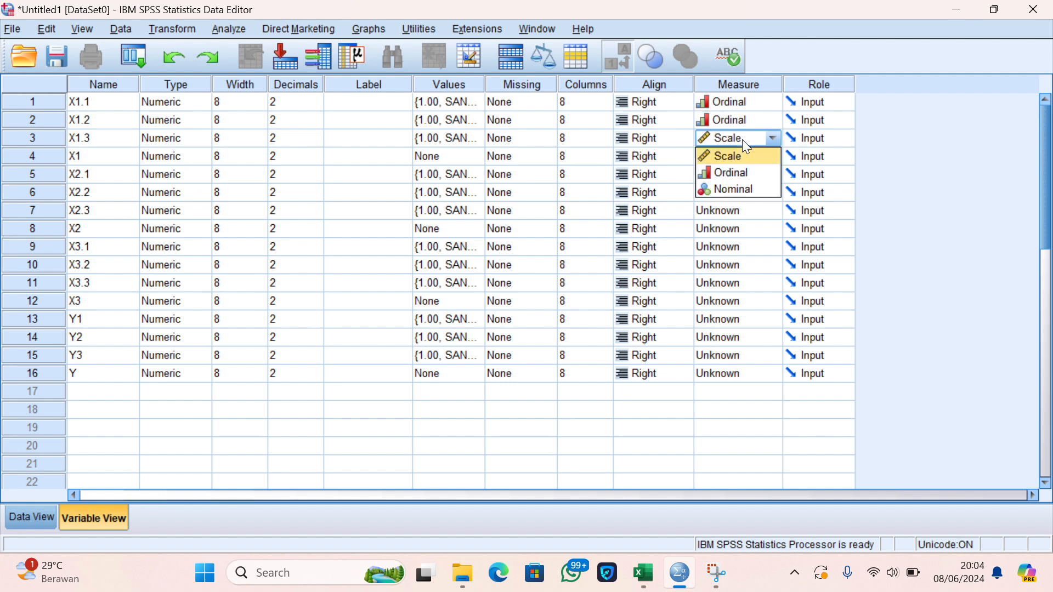
pyautogui.click(738, 171)
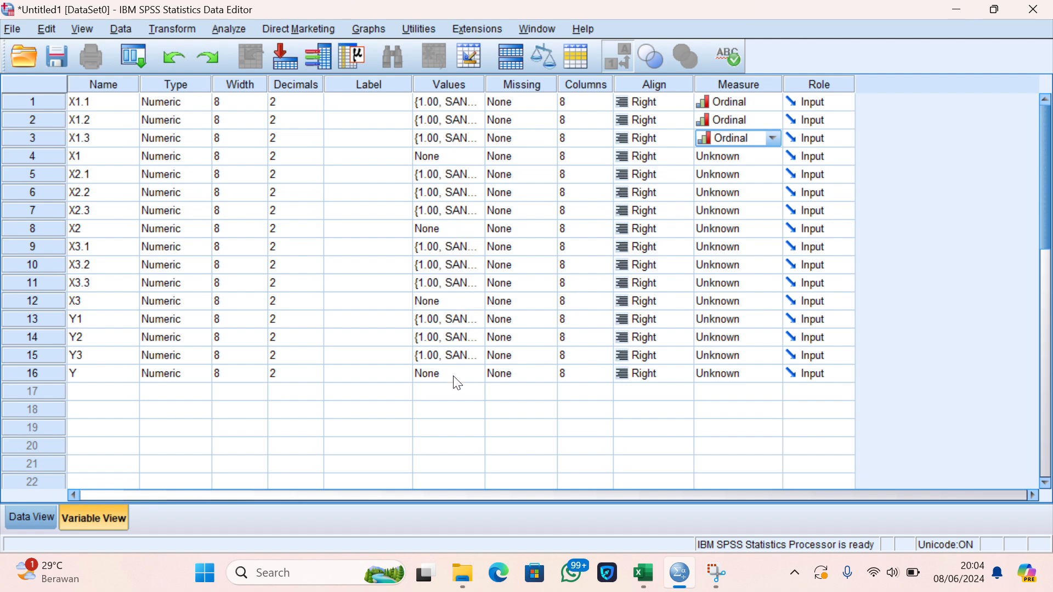
pyautogui.click(749, 156)
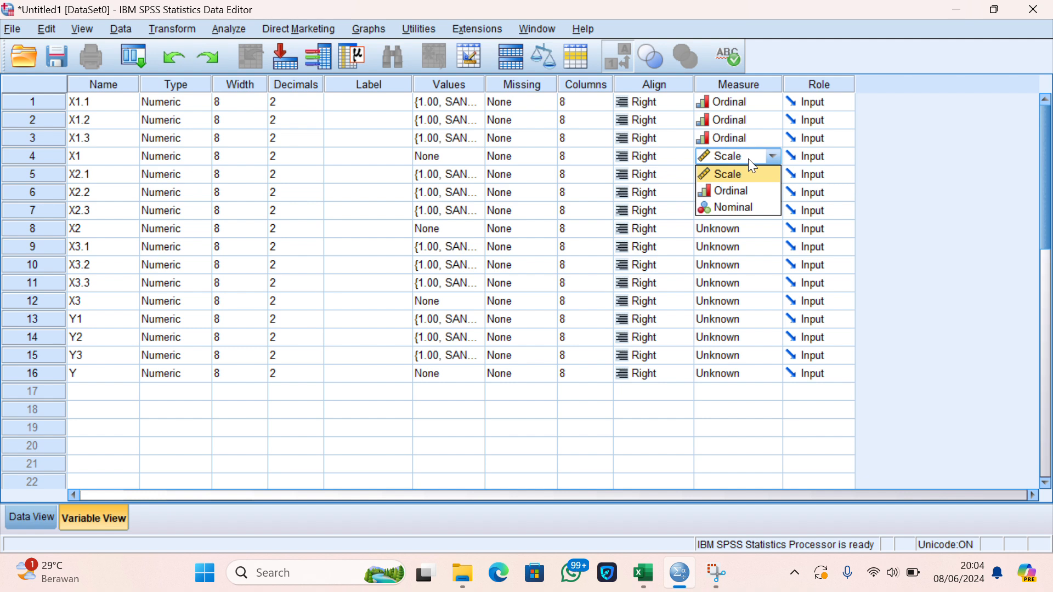
pyautogui.doubleClick(741, 176)
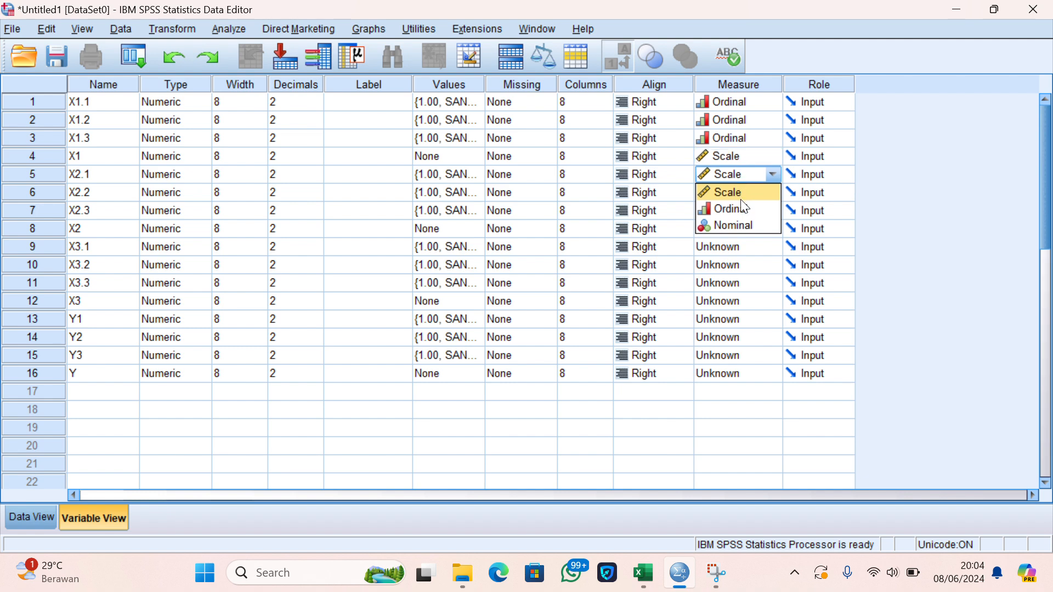
# - Set the measurement level of X2.1, X2.2 and X2.3 to Ordinal and of the total variable X2 to Scale
pyautogui.click(742, 209)
pyautogui.doubleClick(742, 193)
pyautogui.moveTo(741, 196); pyautogui.dragTo(739, 221)
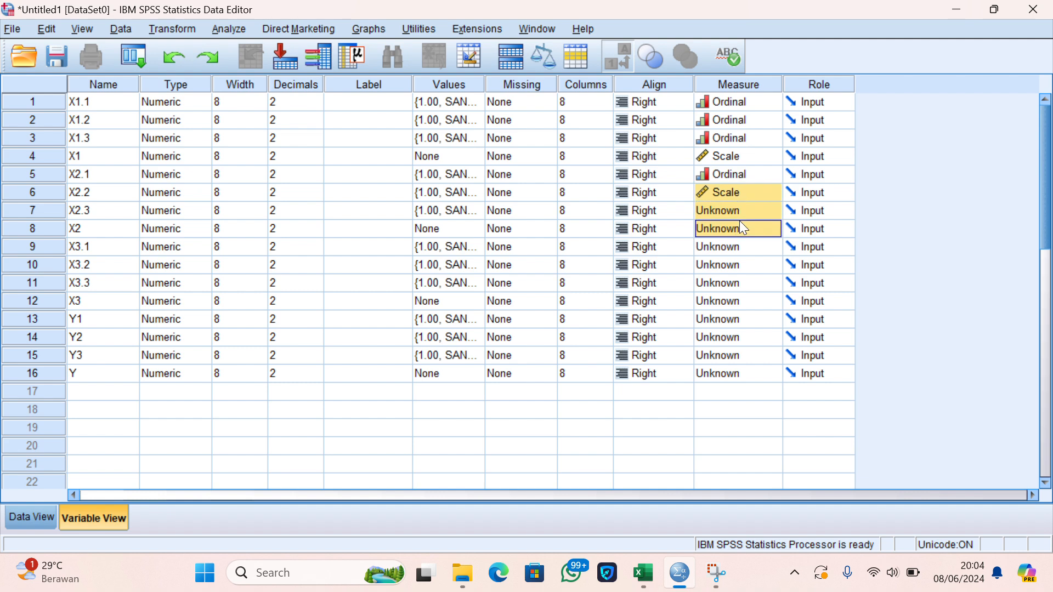
pyautogui.doubleClick(740, 192)
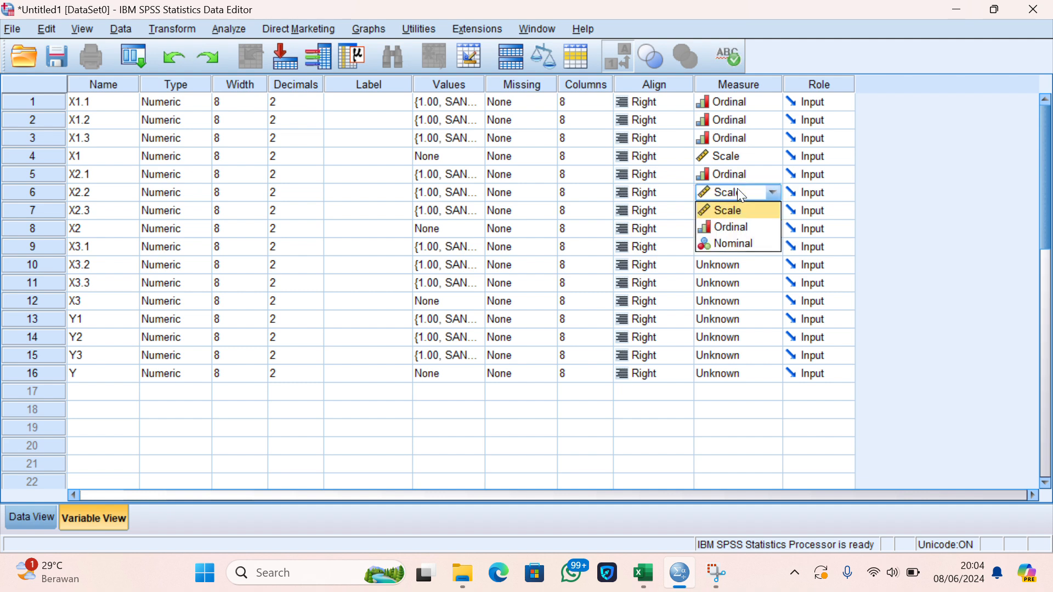
pyautogui.click(736, 225)
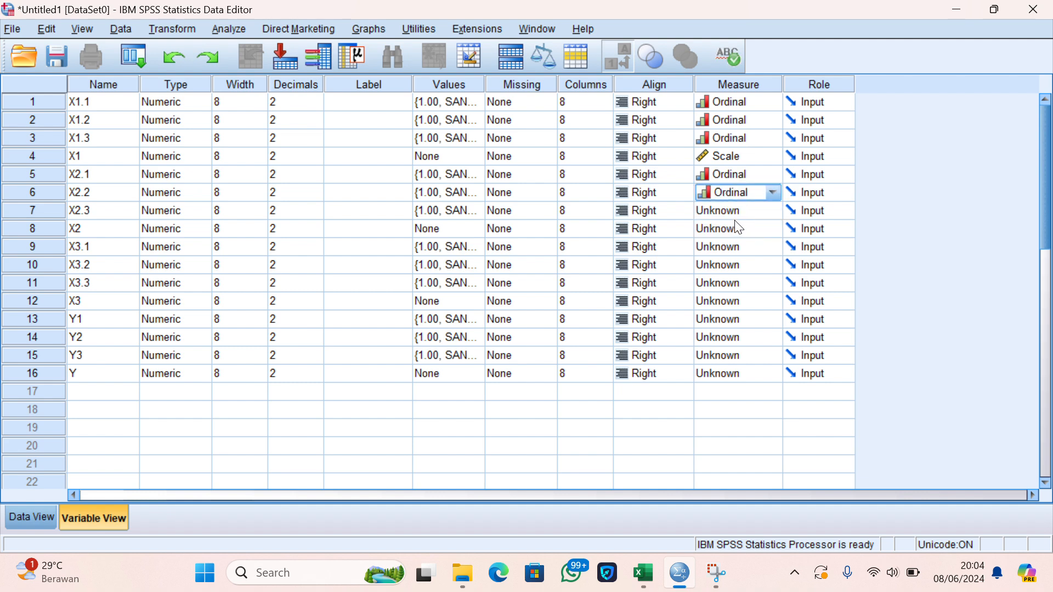
pyautogui.doubleClick(734, 213)
pyautogui.click(734, 244)
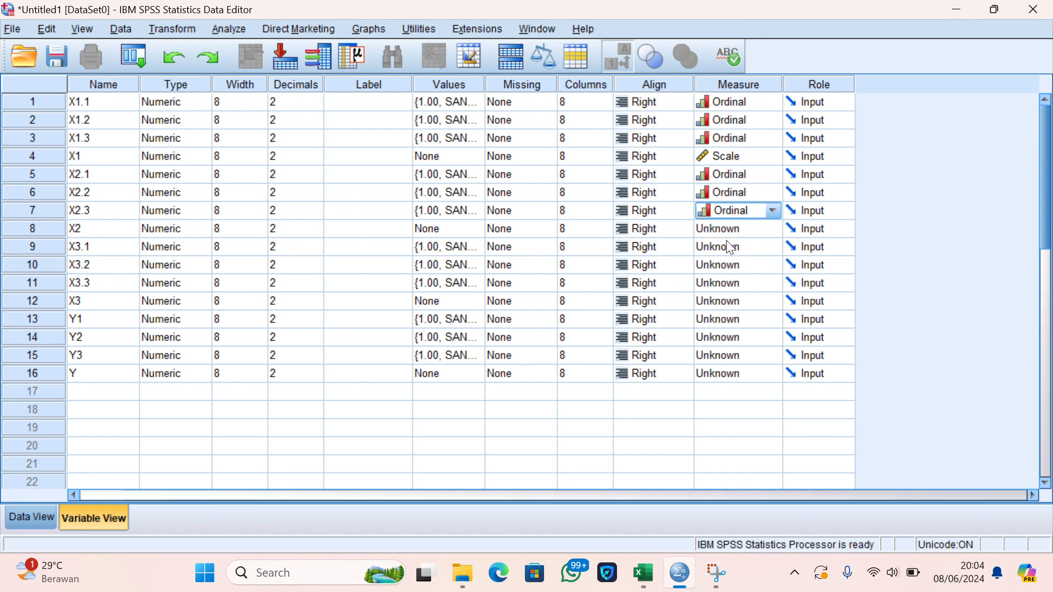
pyautogui.doubleClick(725, 230)
pyautogui.click(725, 246)
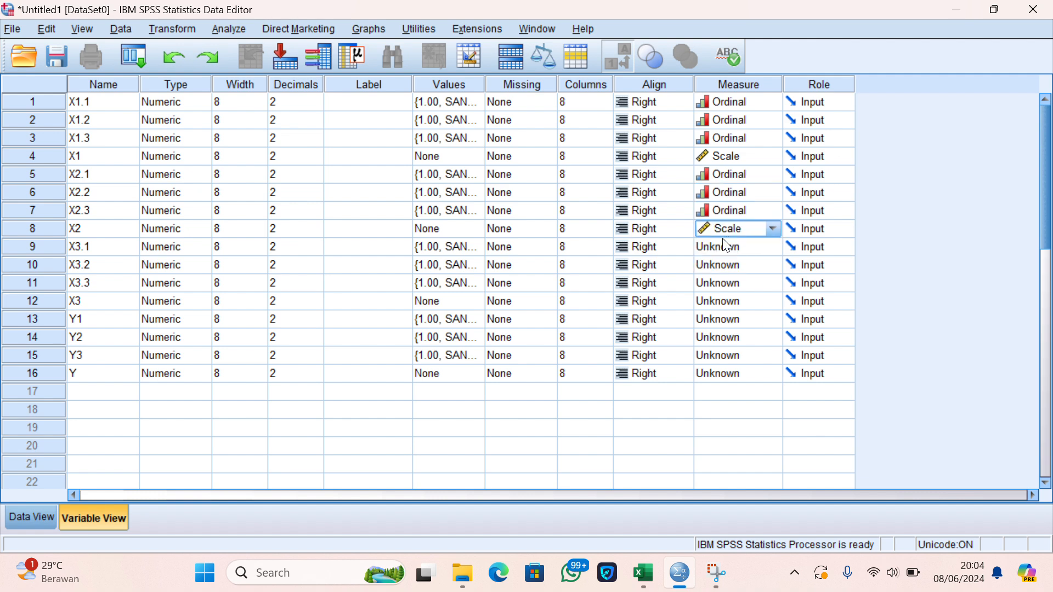
# - Set the measurement level of X3.1, X3.2 and X3.3 to Ordinal and of the total variable X3 to Scale
pyautogui.doubleClick(725, 247)
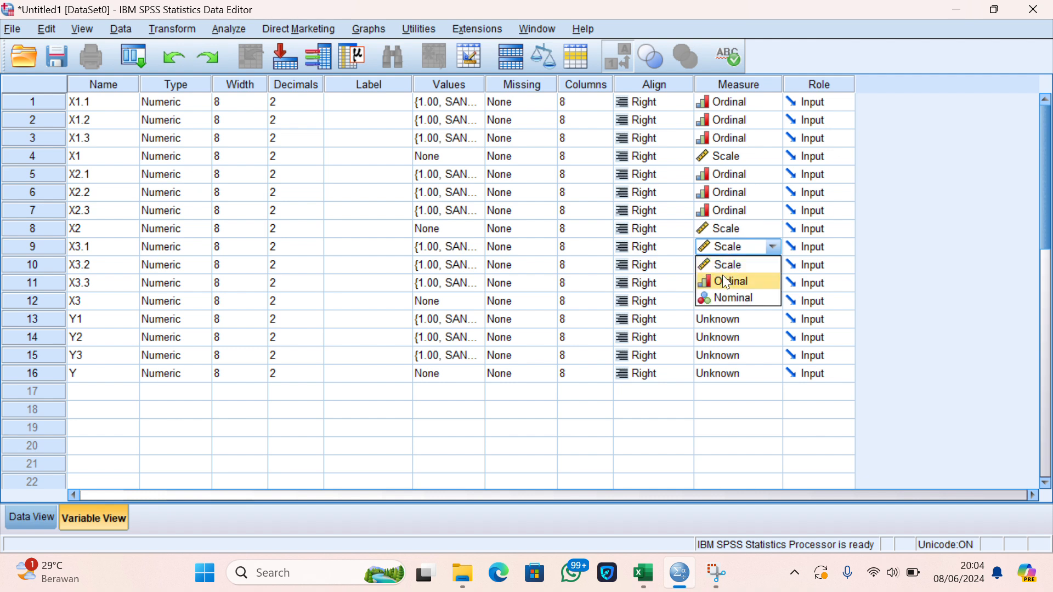
pyautogui.click(725, 280)
pyautogui.doubleClick(722, 265)
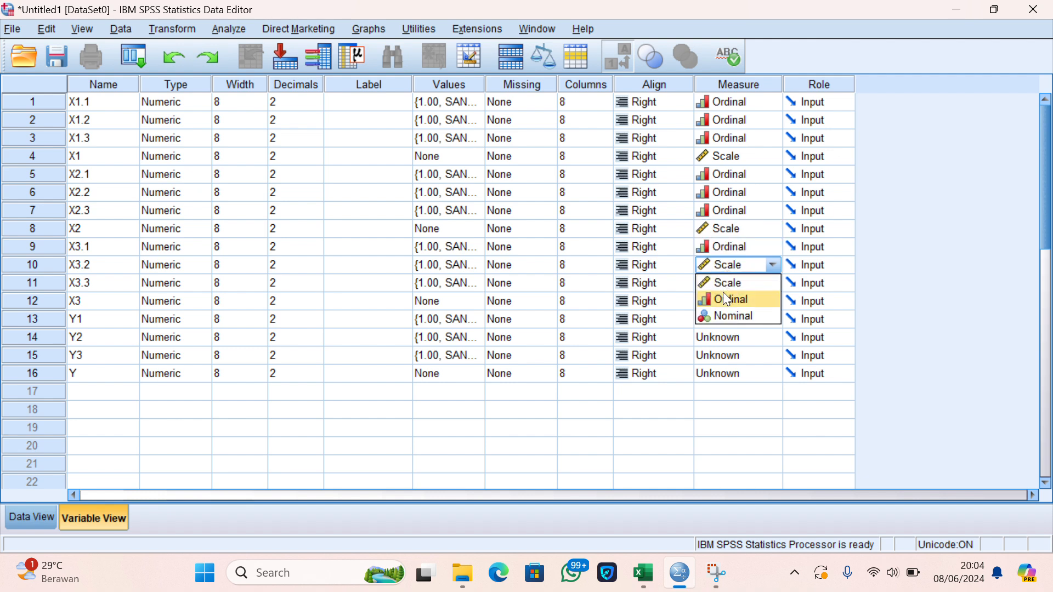
pyautogui.click(727, 299)
pyautogui.doubleClick(725, 282)
pyautogui.click(727, 316)
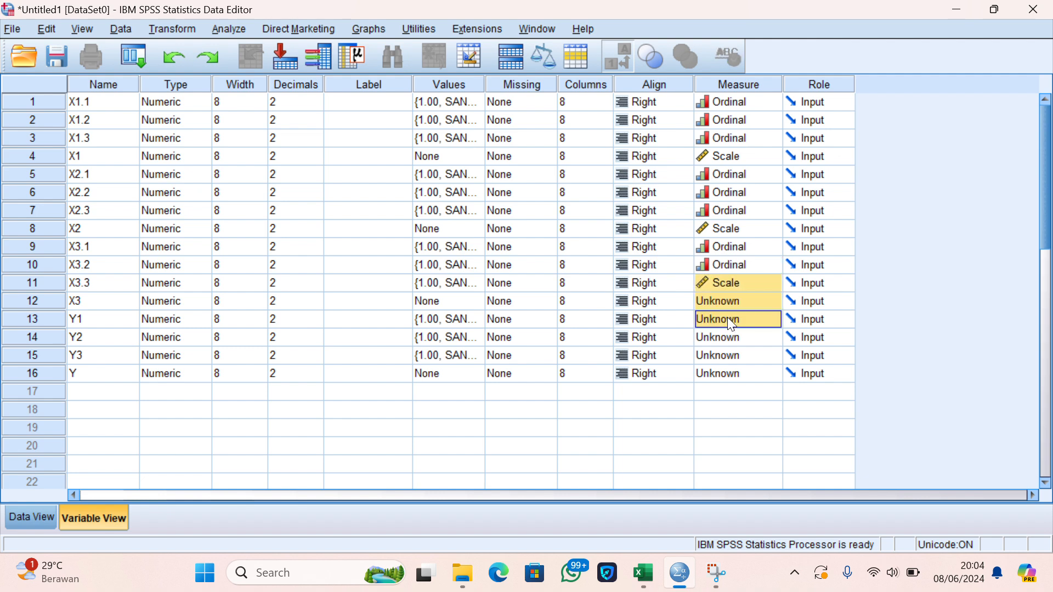
pyautogui.doubleClick(728, 284)
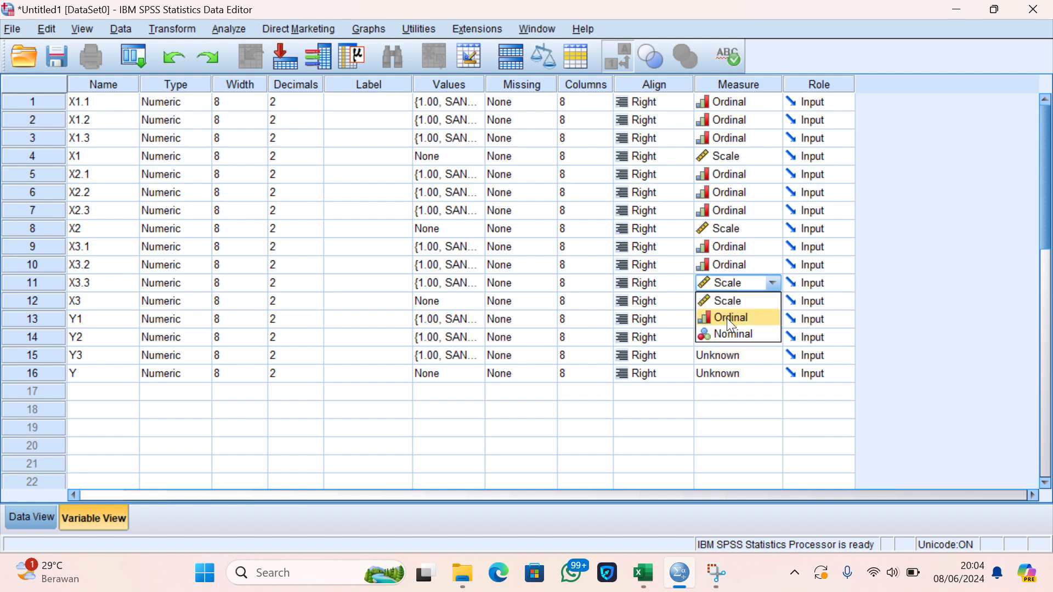
pyautogui.click(728, 317)
pyautogui.doubleClick(729, 306)
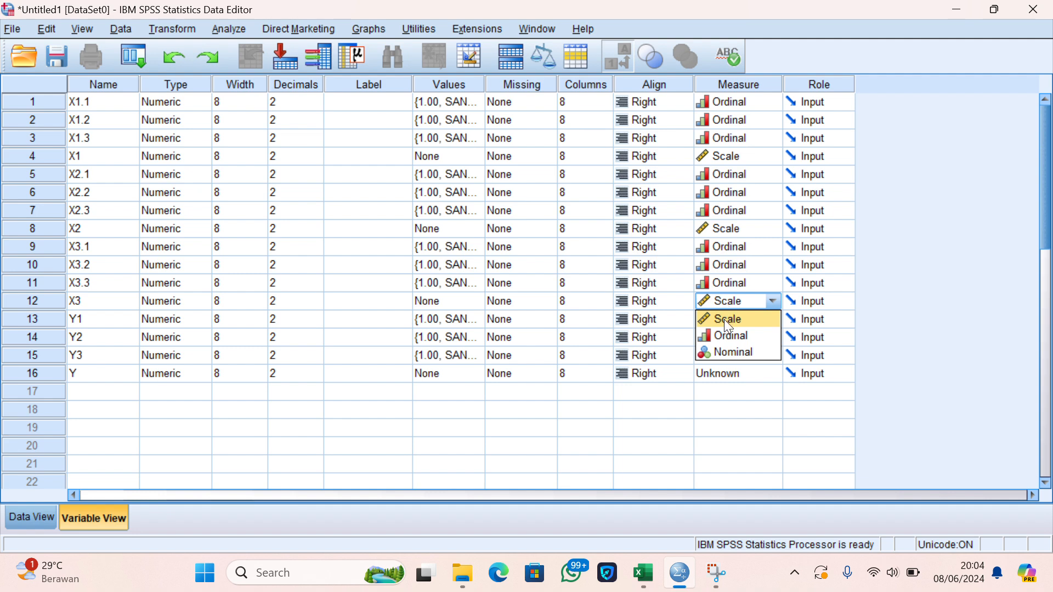
pyautogui.click(726, 319)
# - Set the measurement level of Y1, Y2 and Y3 to Ordinal and of the total variable Y to Scale
pyautogui.doubleClick(724, 320)
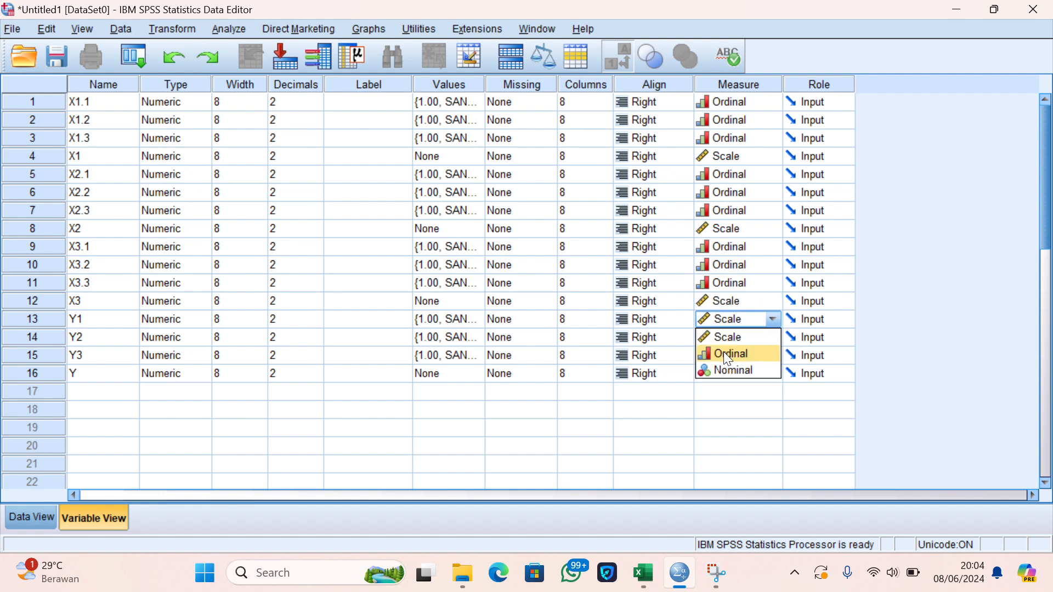
pyautogui.click(727, 356)
pyautogui.doubleClick(727, 338)
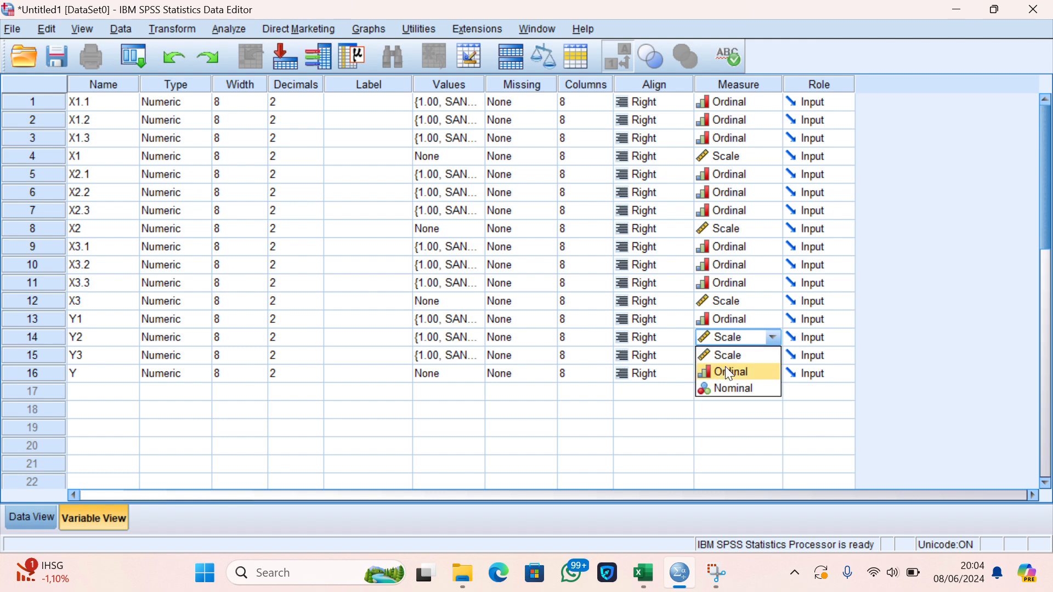
pyautogui.click(725, 371)
pyautogui.doubleClick(726, 356)
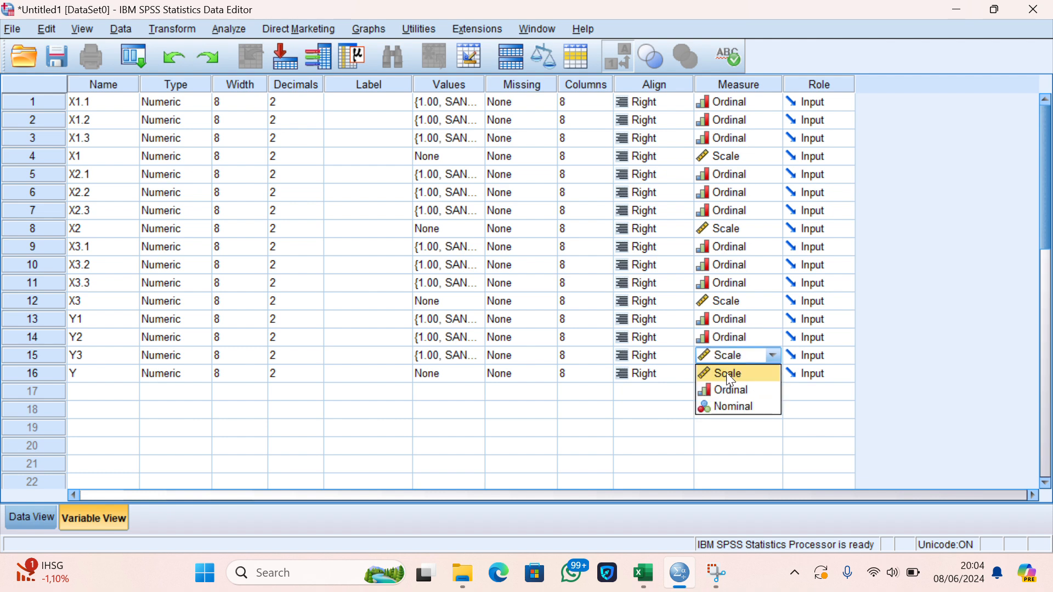
pyautogui.click(728, 390)
pyautogui.doubleClick(727, 374)
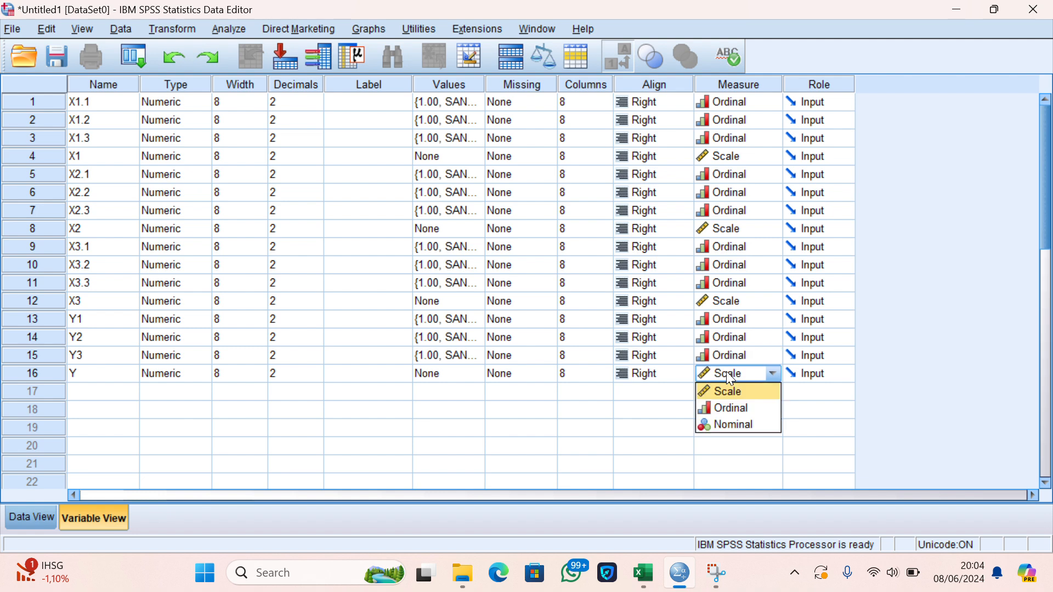
pyautogui.click(728, 393)
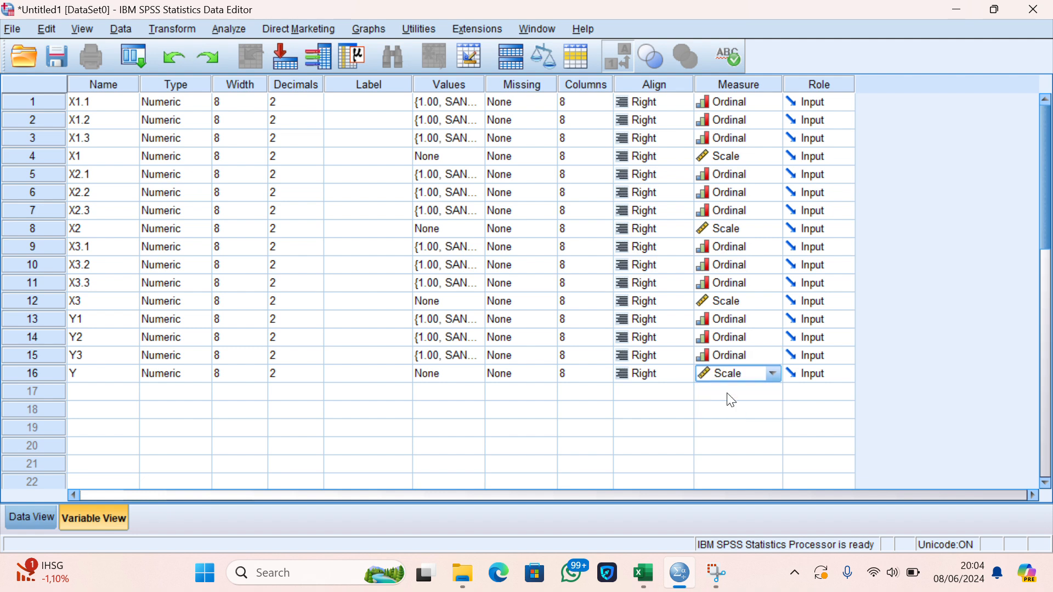
# - Show the dataset's case grid and switch to the Data Mentah_UAS workbook in Excel
pyautogui.click(436, 22)
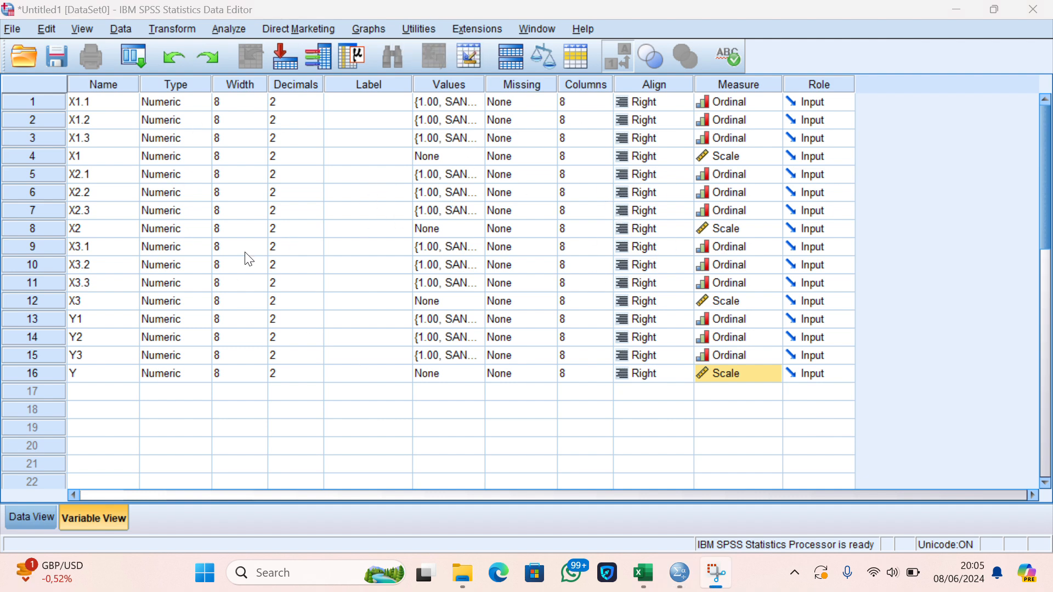
pyautogui.click(32, 522)
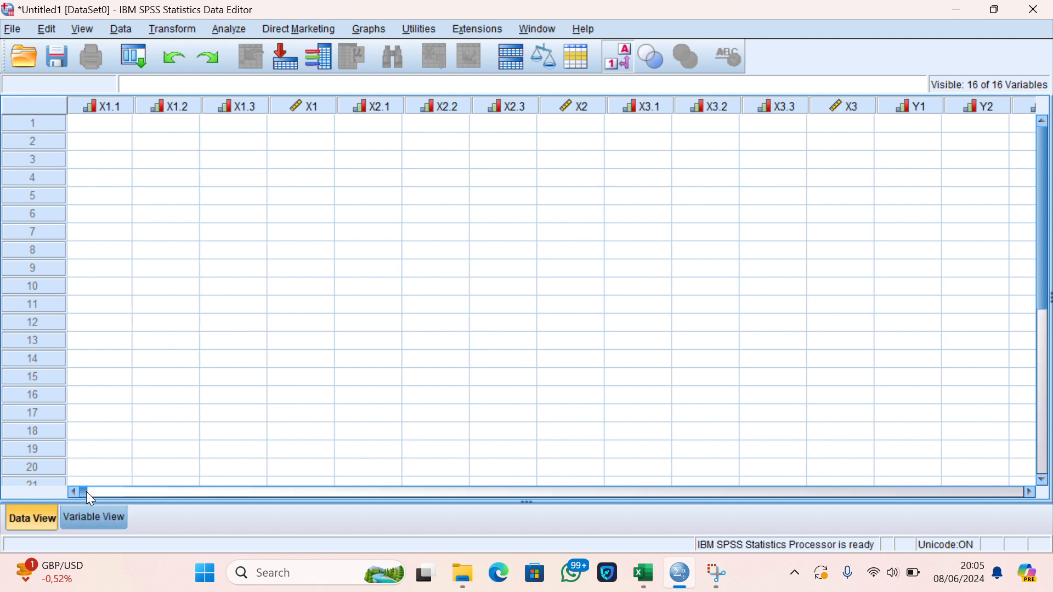
pyautogui.moveTo(86, 492); pyautogui.dragTo(12, 522)
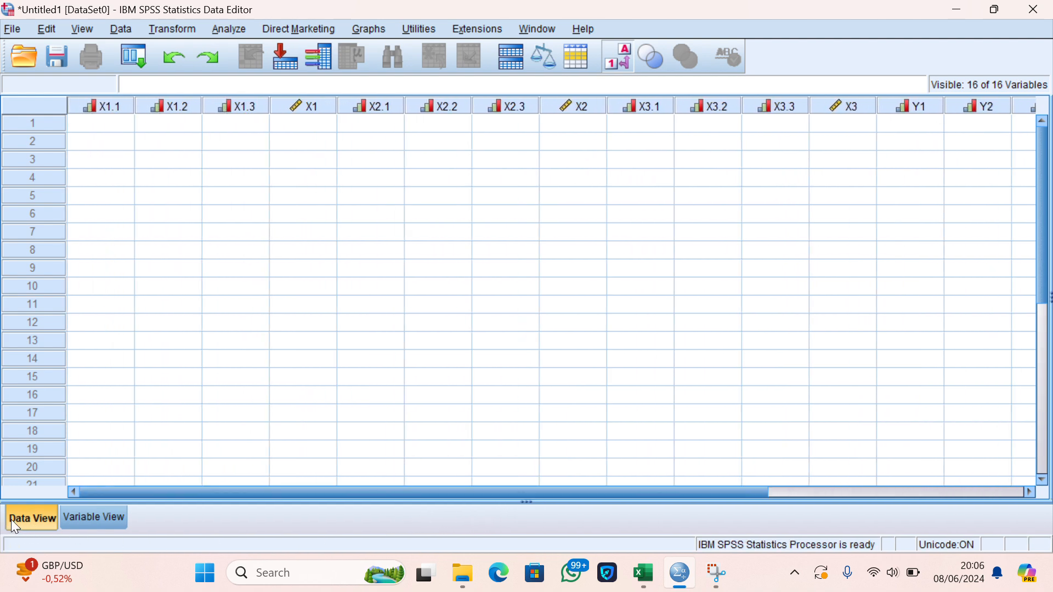
pyautogui.click(642, 573)
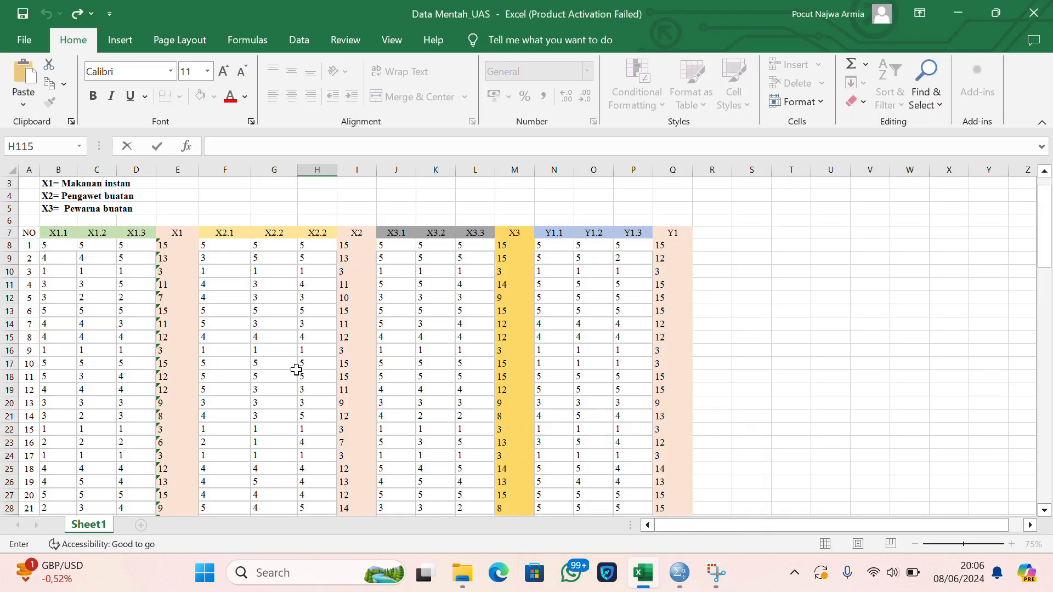
# - Copy all respondent rows of the item and total scores, cells B8:Q98, without the header row
pyautogui.doubleClick(48, 246)
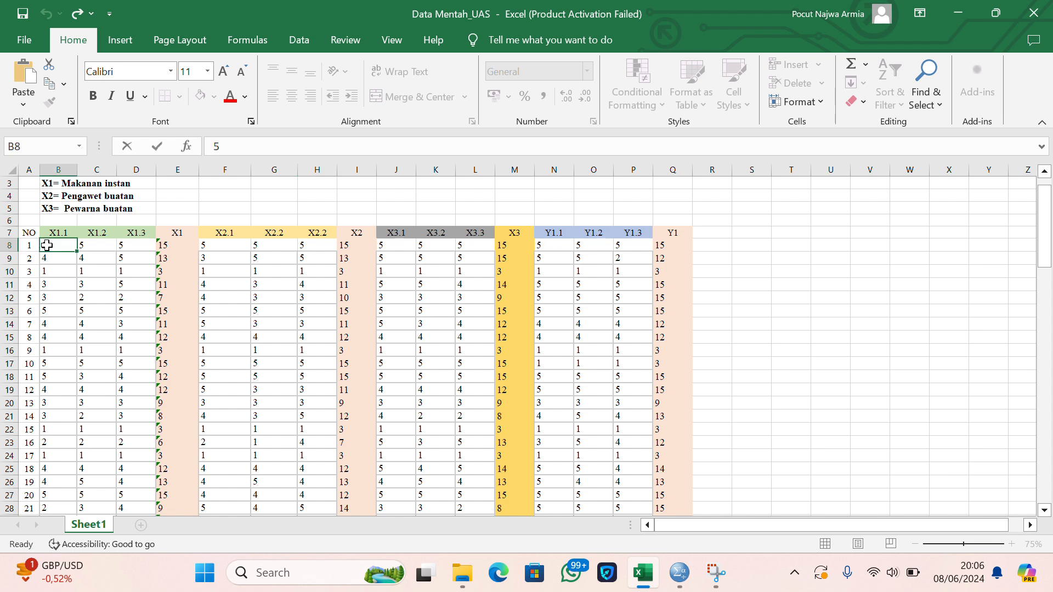
pyautogui.moveTo(45, 252); pyautogui.dragTo(688, 475)
pyautogui.hotkey('ctrl', 'c')
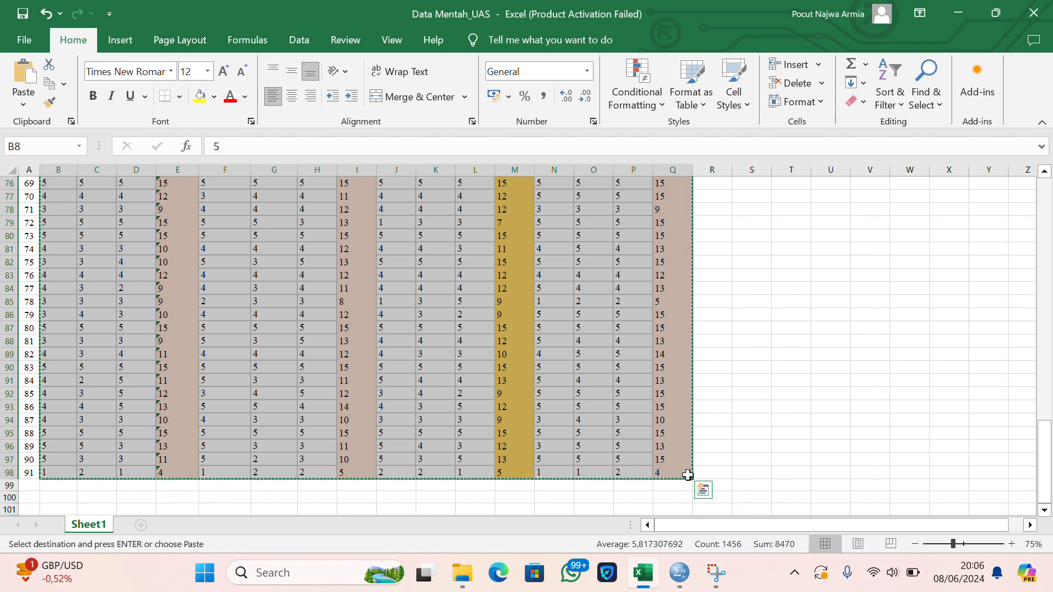
# - Switch to the SPSS Data Editor and paste the copied scores starting at case 1 of X1.1
pyautogui.moveTo(680, 573)
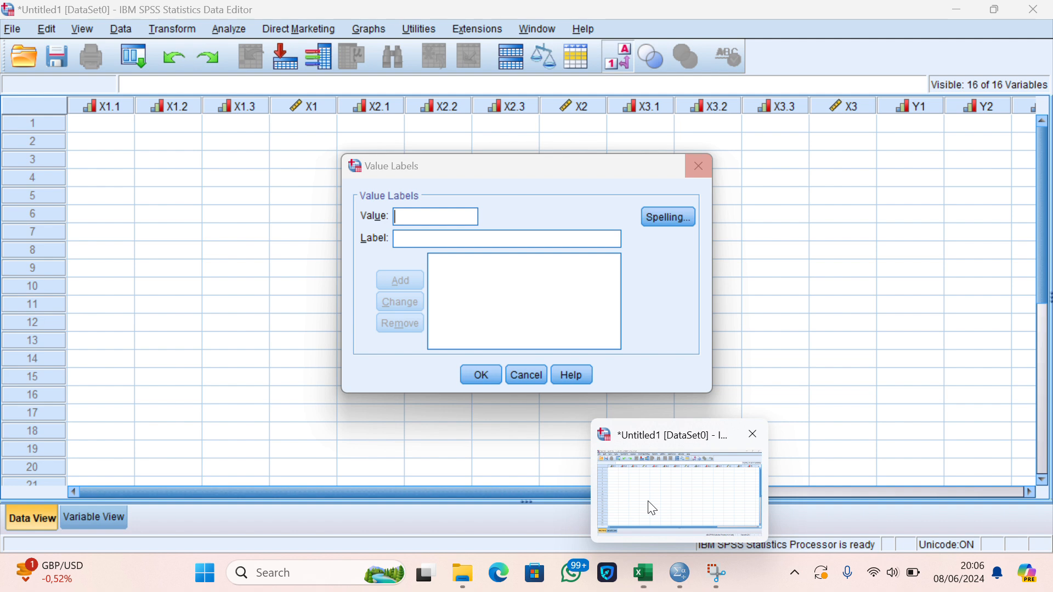
pyautogui.click(649, 505)
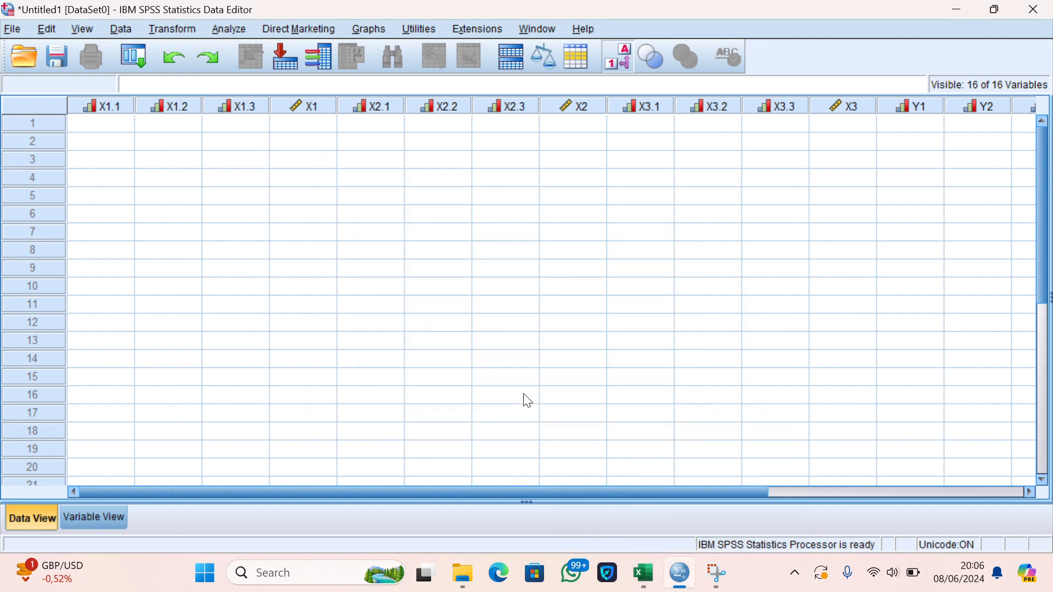
pyautogui.click(103, 131)
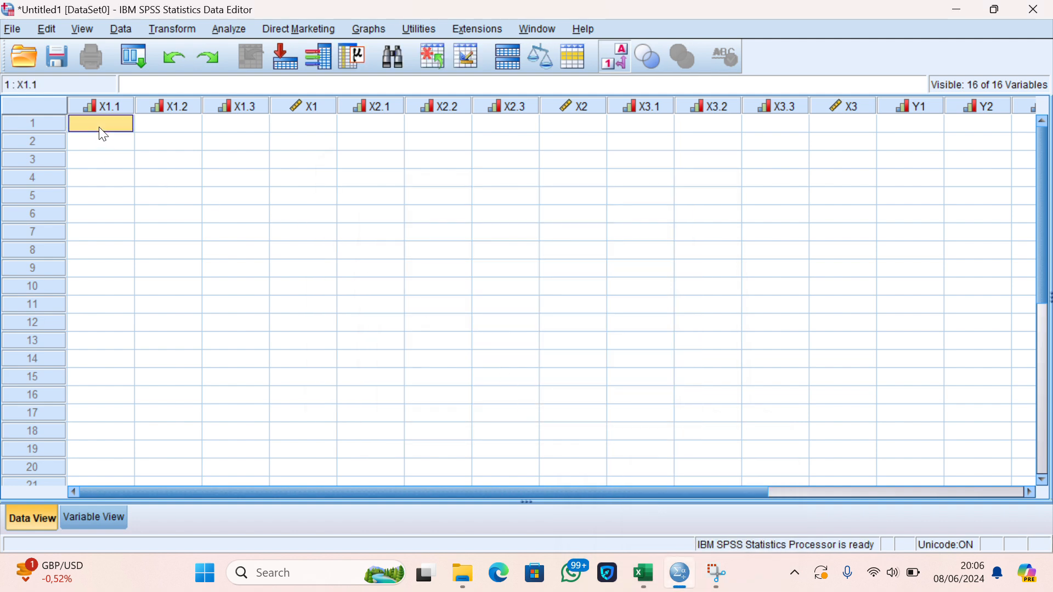
pyautogui.hotkey('ctrl', 'v')
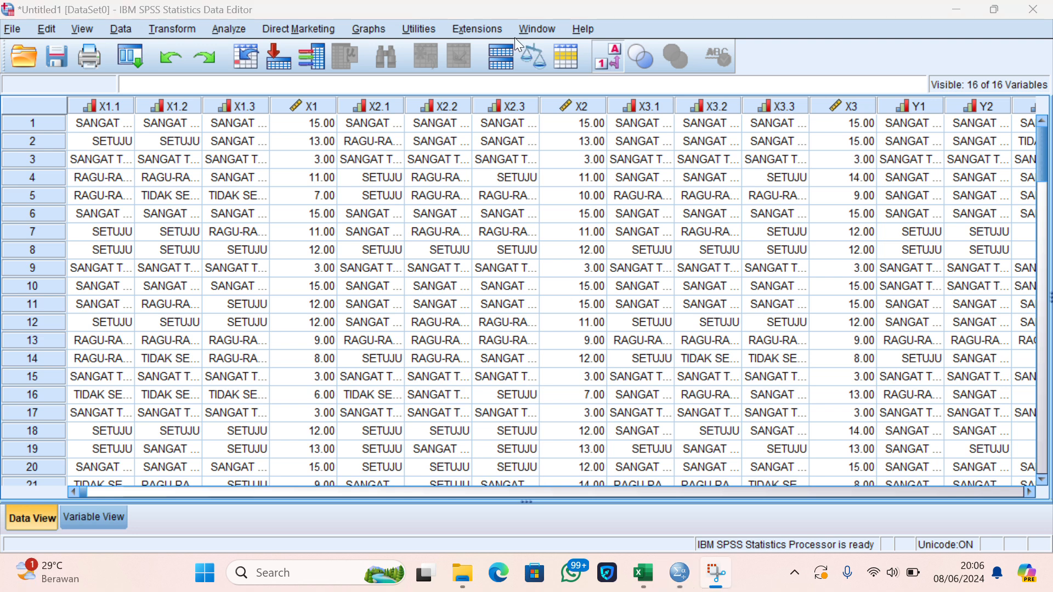
# - Display the numeric codes instead of the value labels and check the pasted cases down to the last row
pyautogui.click(607, 56)
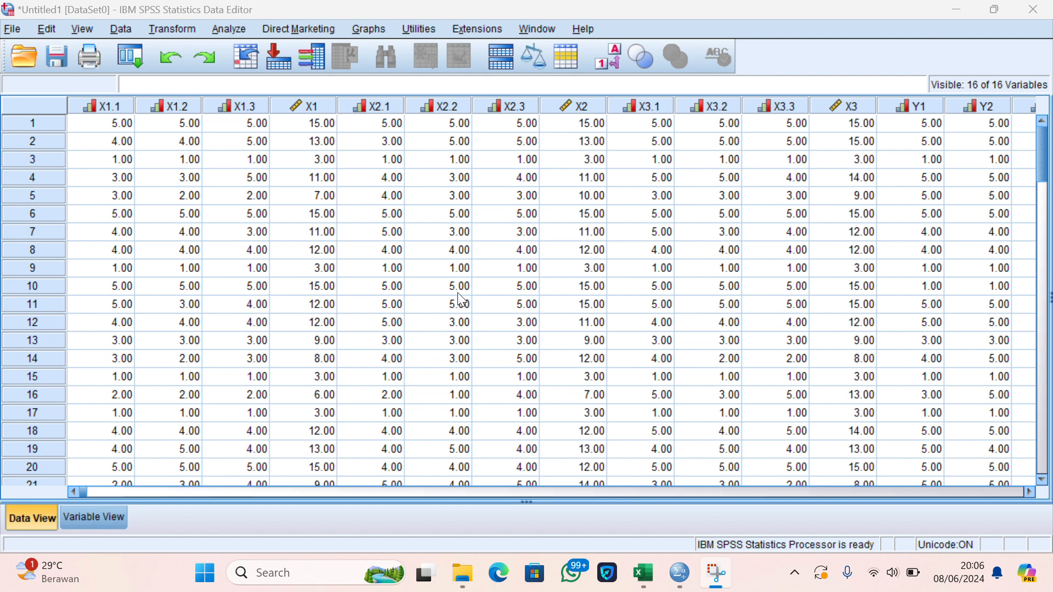
pyautogui.scroll(-1, 393, 309)
pyautogui.scroll(-20, 393, 315)
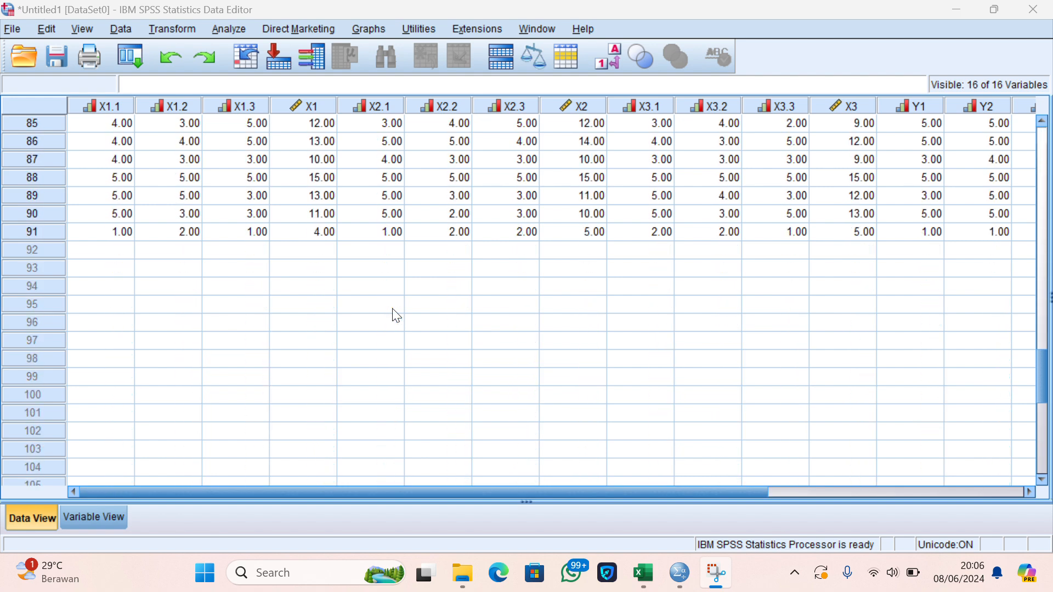
pyautogui.scroll(6, 396, 317)
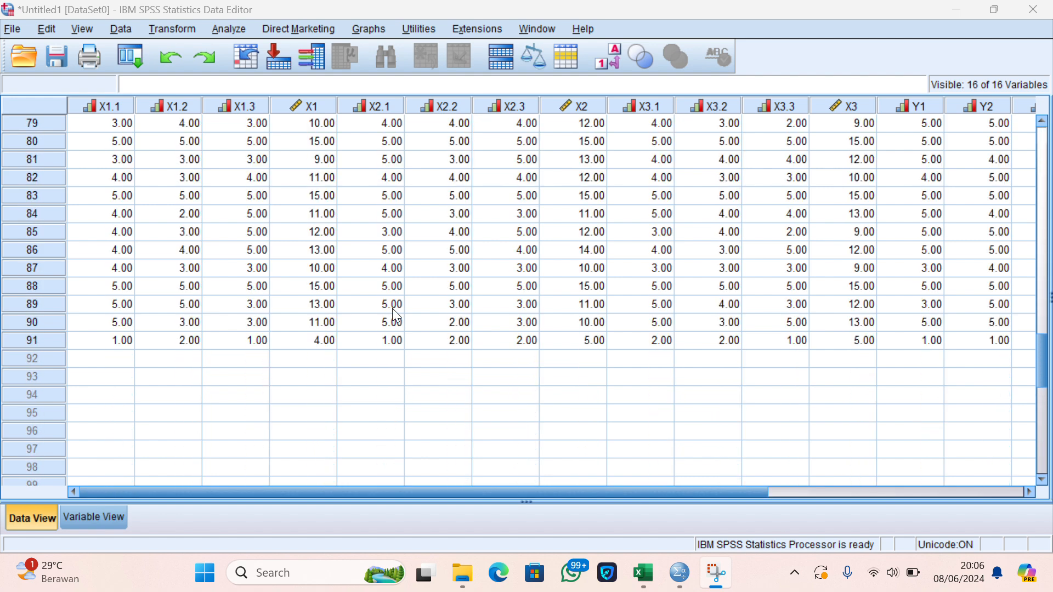
pyautogui.scroll(1, 393, 315)
pyautogui.scroll(20, 392, 315)
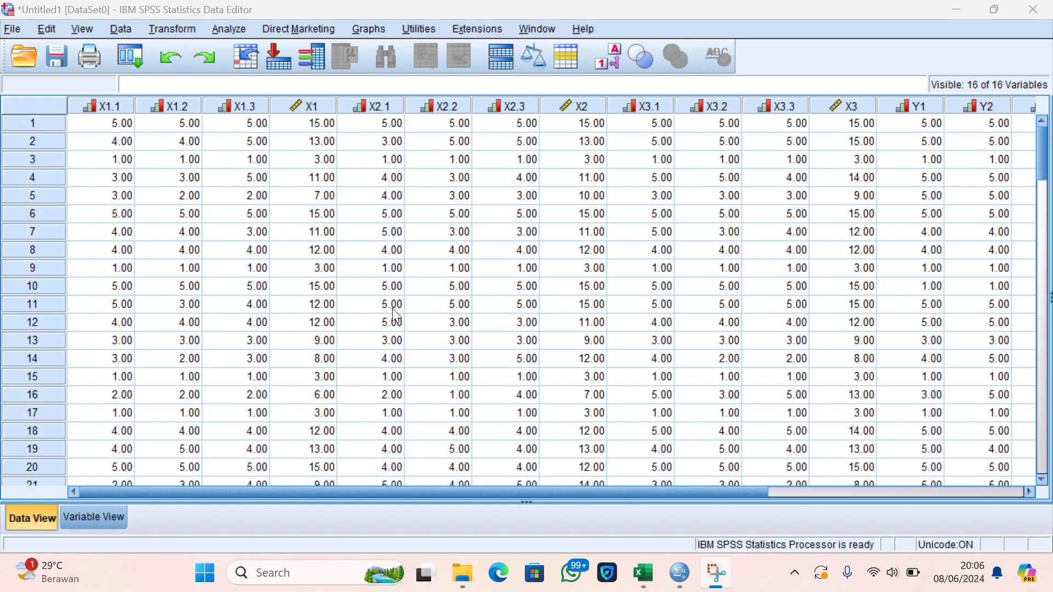
pyautogui.click(429, 25)
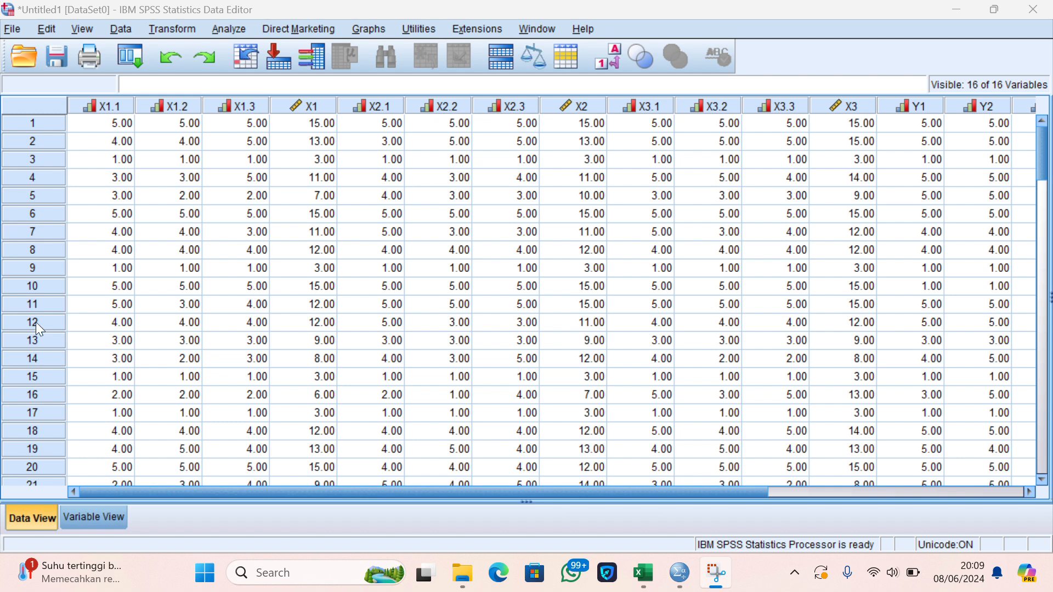
# - Start a Frequencies analysis from the variable list and add X1.1, X1.2 and X1.3 as variables to analyse
pyautogui.click(89, 511)
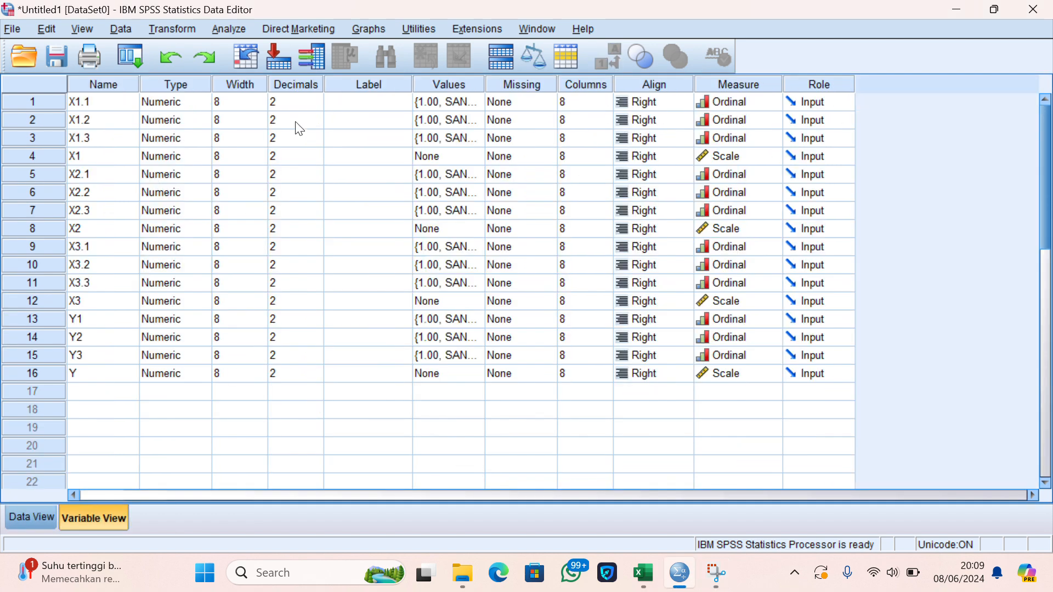
pyautogui.click(239, 29)
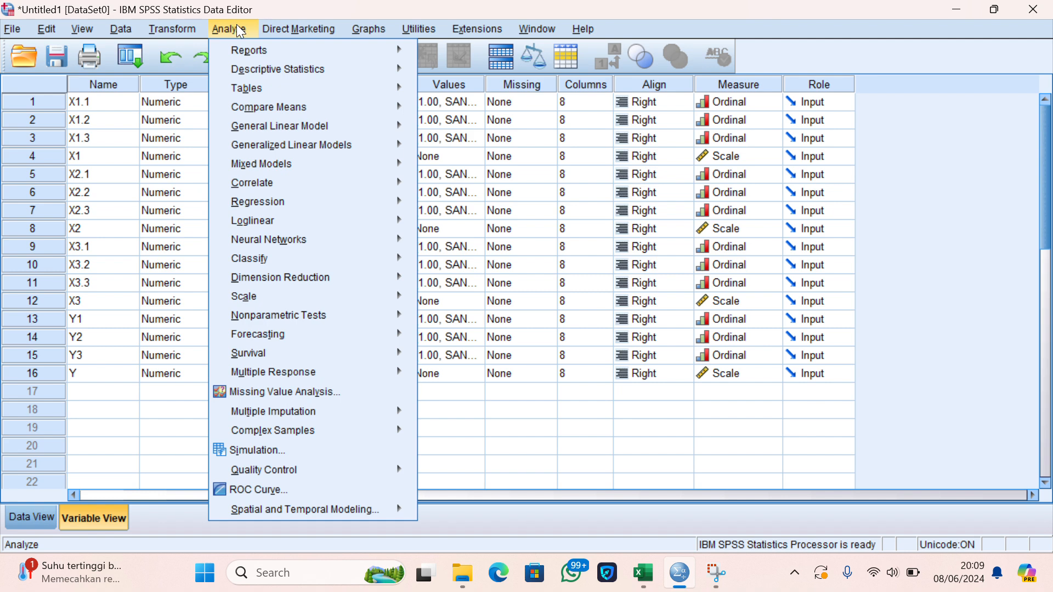
pyautogui.moveTo(294, 71)
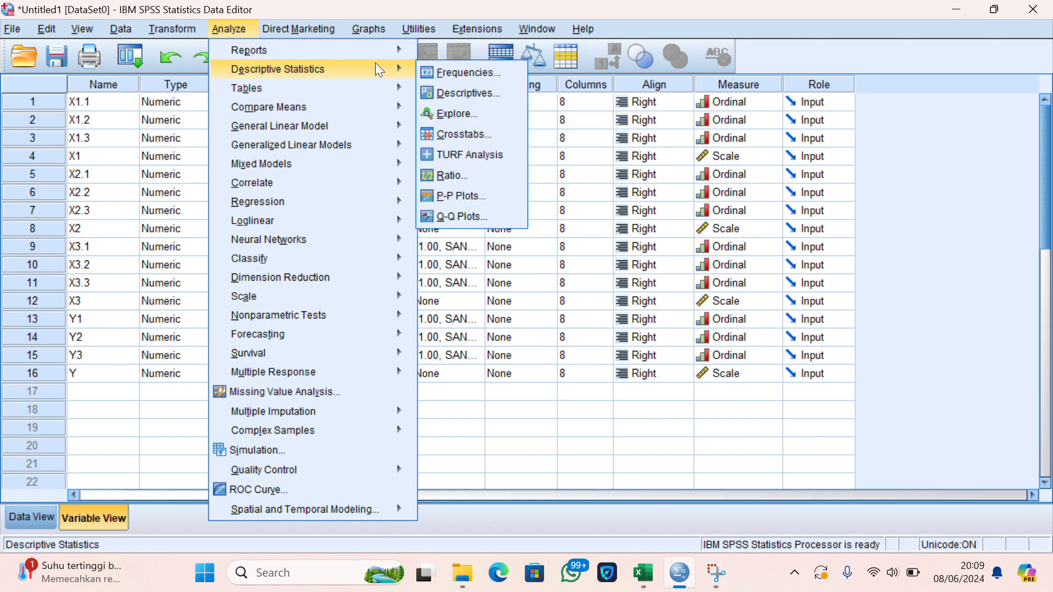
pyautogui.click(457, 74)
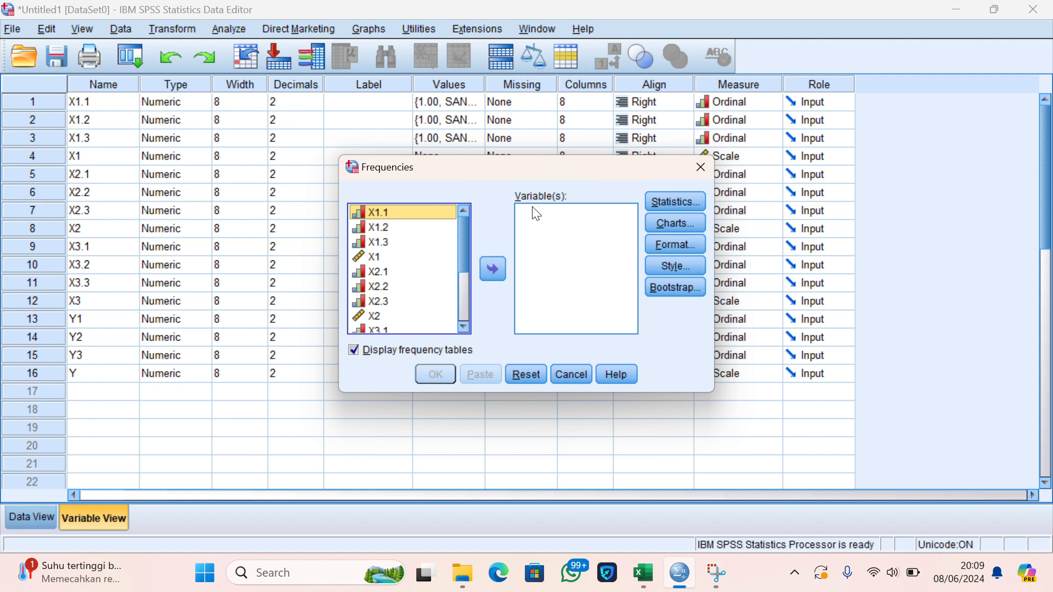
pyautogui.doubleClick(388, 212)
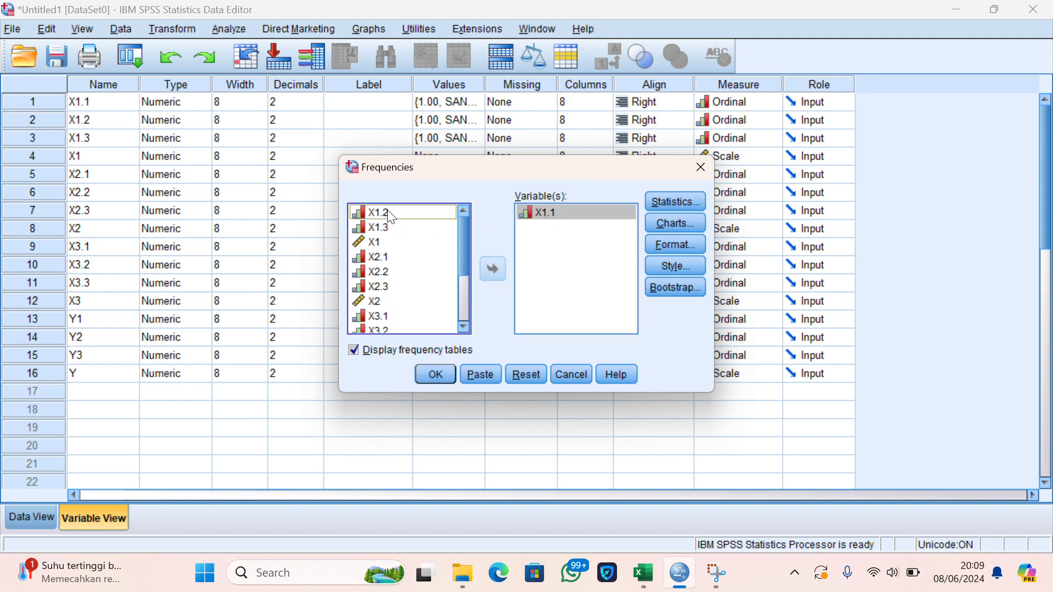
pyautogui.doubleClick(389, 213)
pyautogui.doubleClick(388, 212)
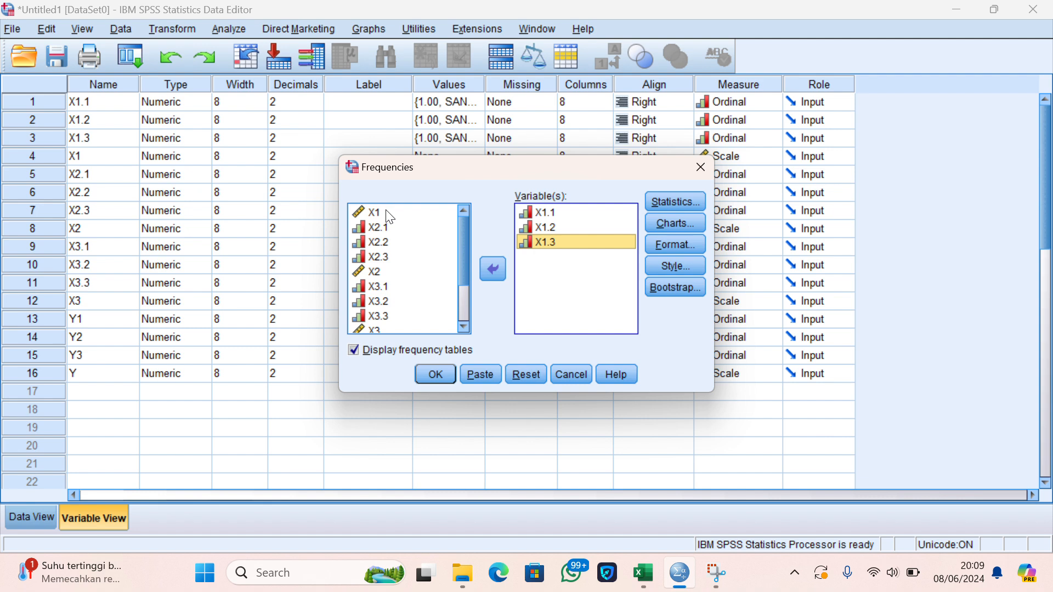
# - Add X2.1, X2.2 and X2.3 to the Frequencies analysis, leaving out the totals X1 and X2
pyautogui.click(390, 230)
pyautogui.doubleClick(389, 229)
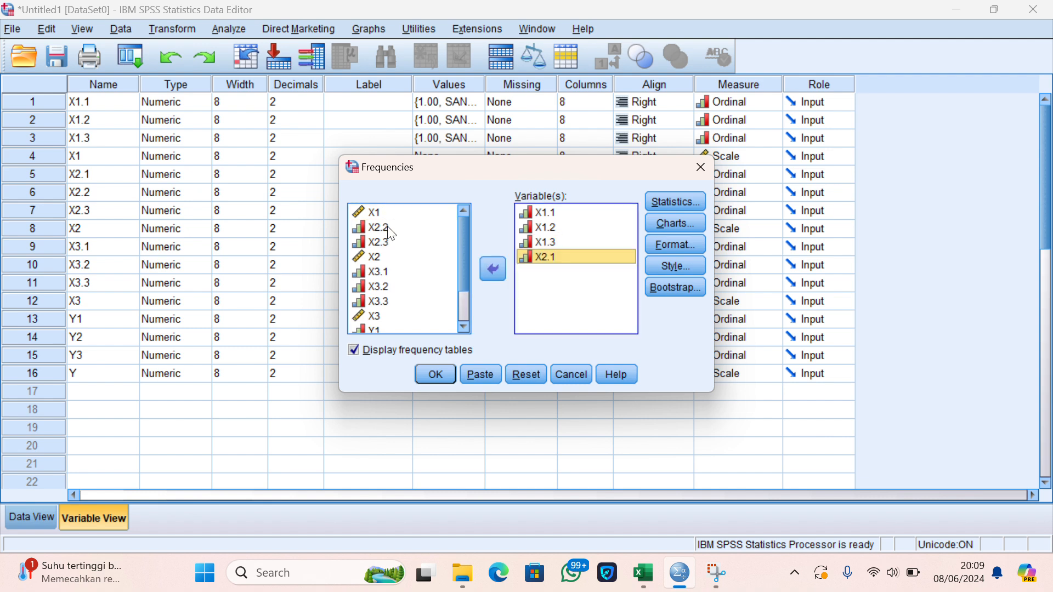
pyautogui.doubleClick(389, 229)
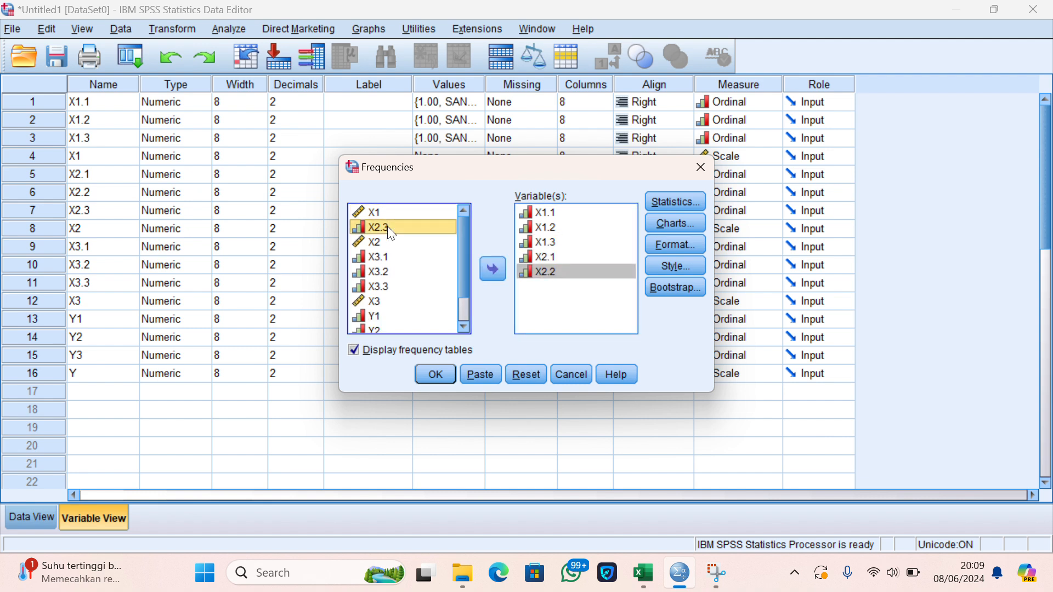
pyautogui.doubleClick(389, 227)
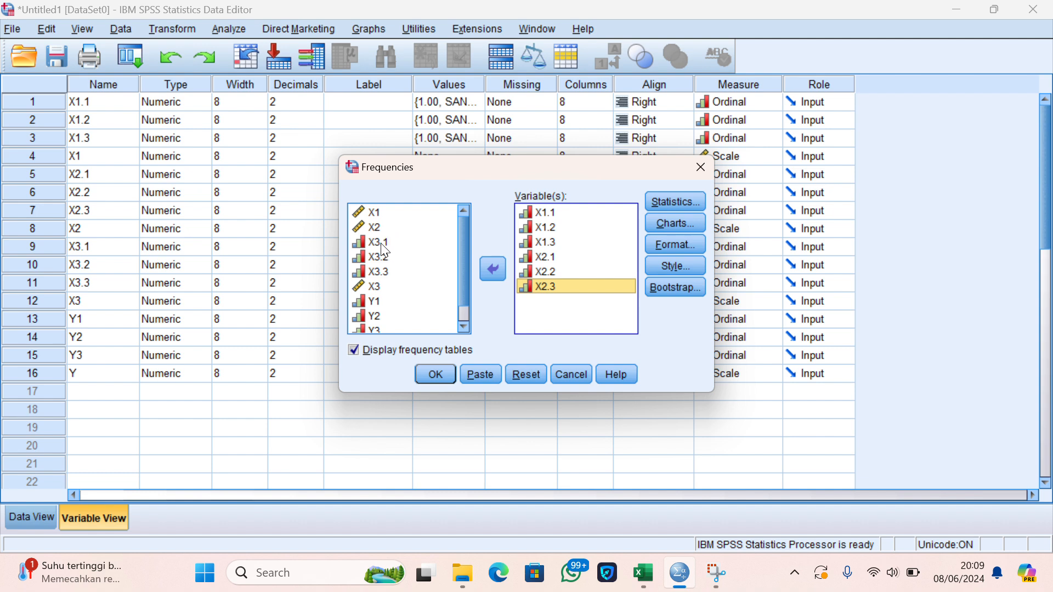
# - Add X3.1, X3.2 and X3.3 to the Frequencies analysis
pyautogui.doubleClick(384, 244)
pyautogui.doubleClick(384, 244)
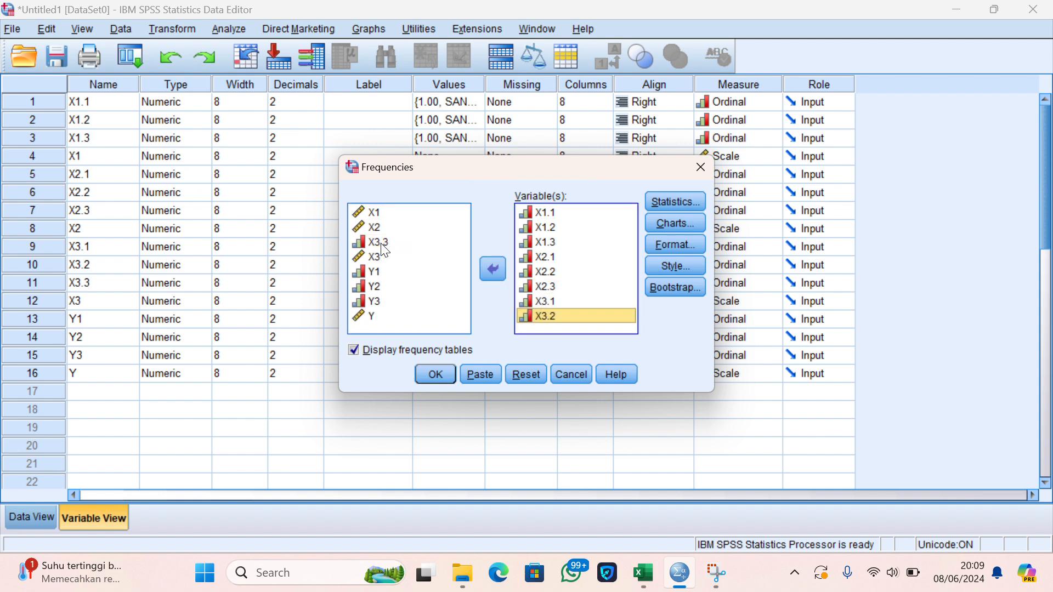
pyautogui.doubleClick(384, 244)
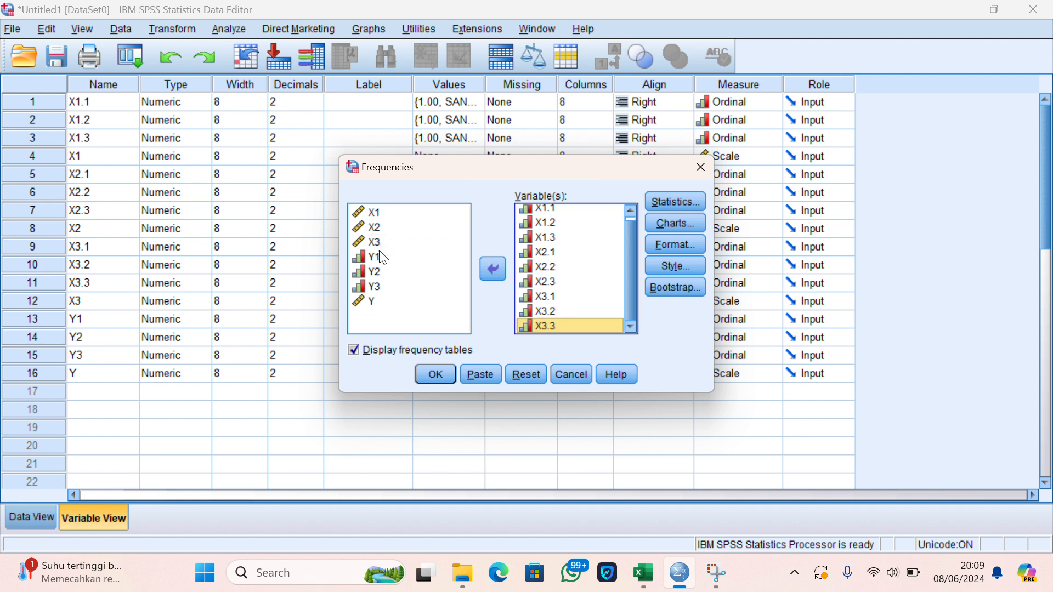
# - Add Y1, Y2 and Y3 to the Frequencies analysis and run it with frequency tables displayed
pyautogui.click(379, 258)
pyautogui.doubleClick(377, 257)
pyautogui.doubleClick(377, 258)
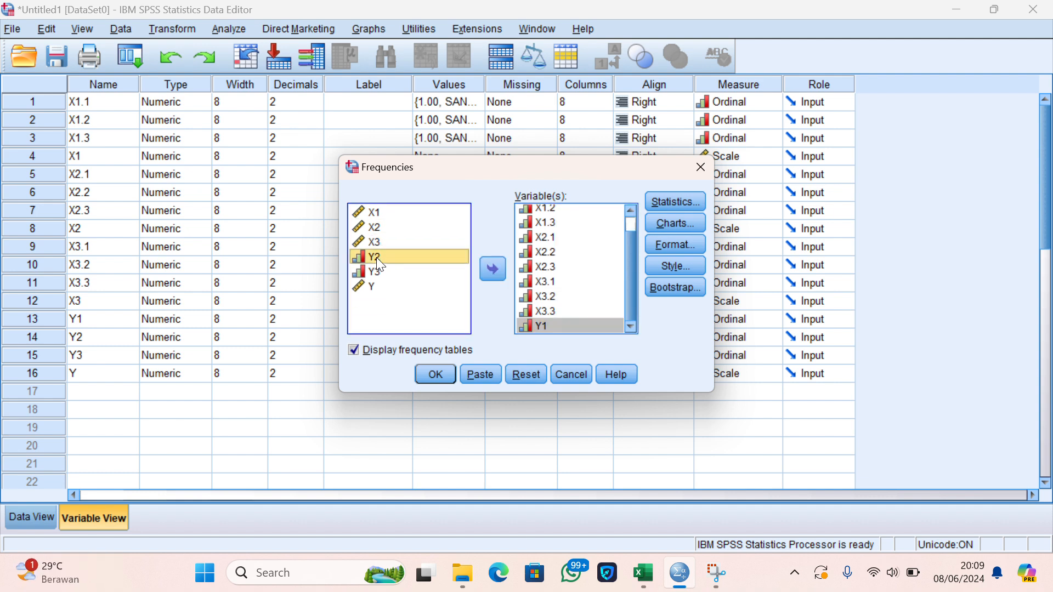
pyautogui.doubleClick(377, 258)
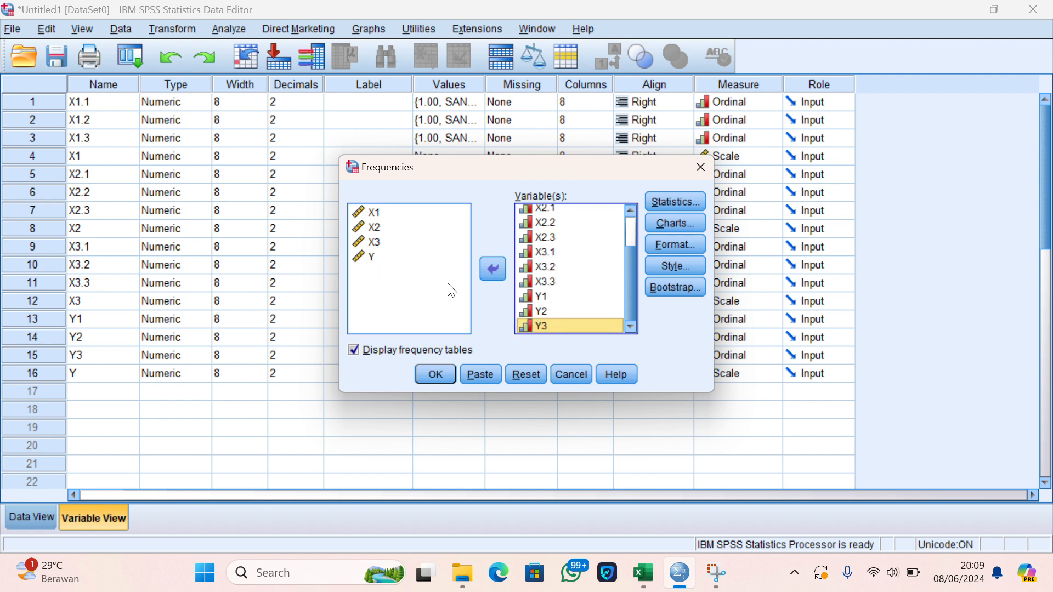
pyautogui.click(437, 373)
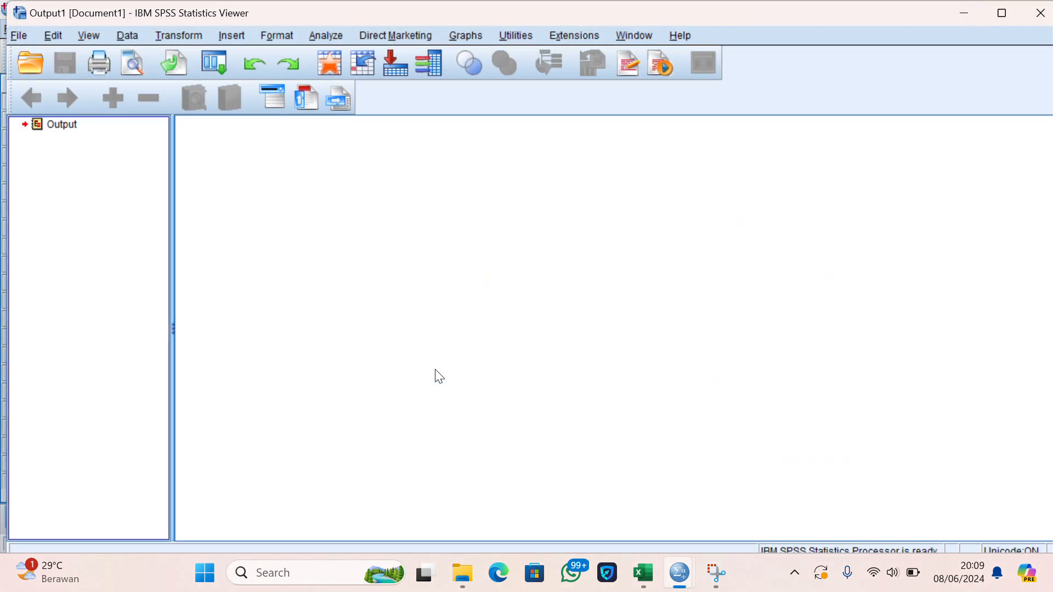
# - Examine the Statistics summary and the first frequency tables, X1.1 and X1.2, in the output
pyautogui.scroll(-3, 437, 376)
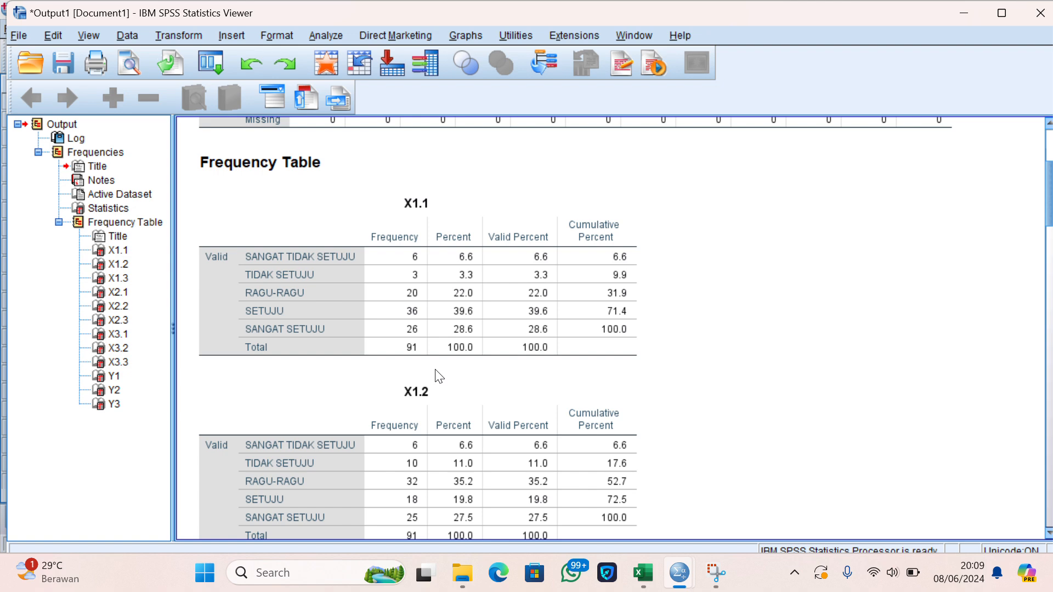
pyautogui.scroll(-1, 439, 376)
pyautogui.click(440, 376)
pyautogui.scroll(-1, 439, 376)
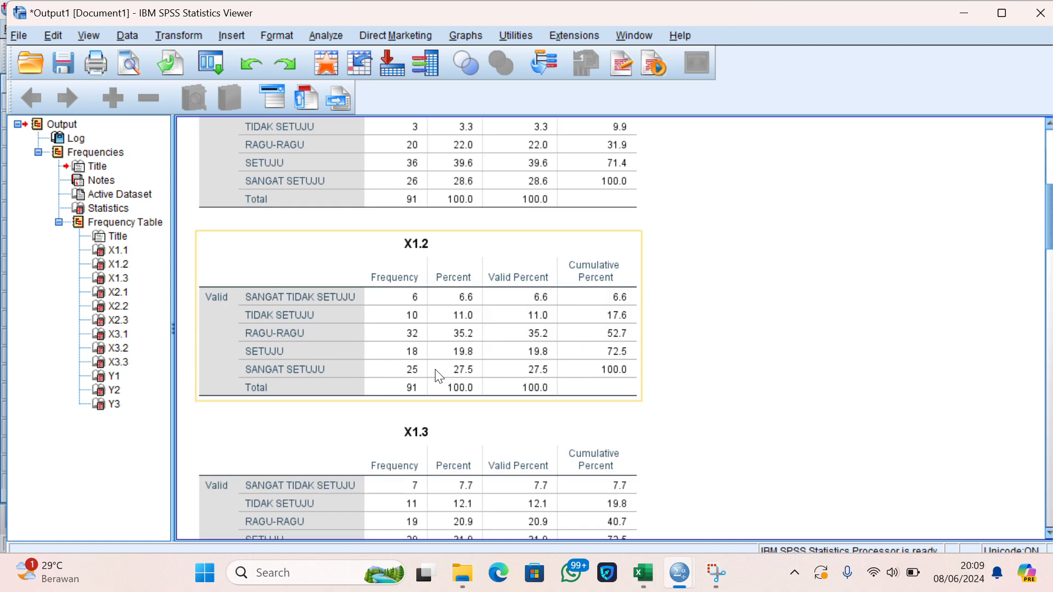
pyautogui.scroll(4, 436, 370)
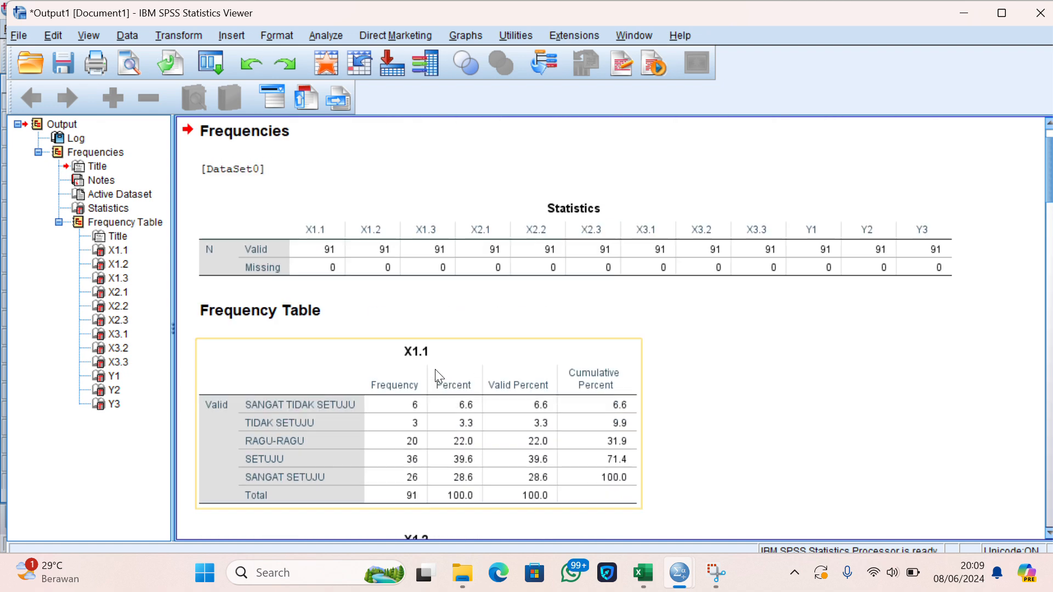
pyautogui.scroll(-1, 436, 370)
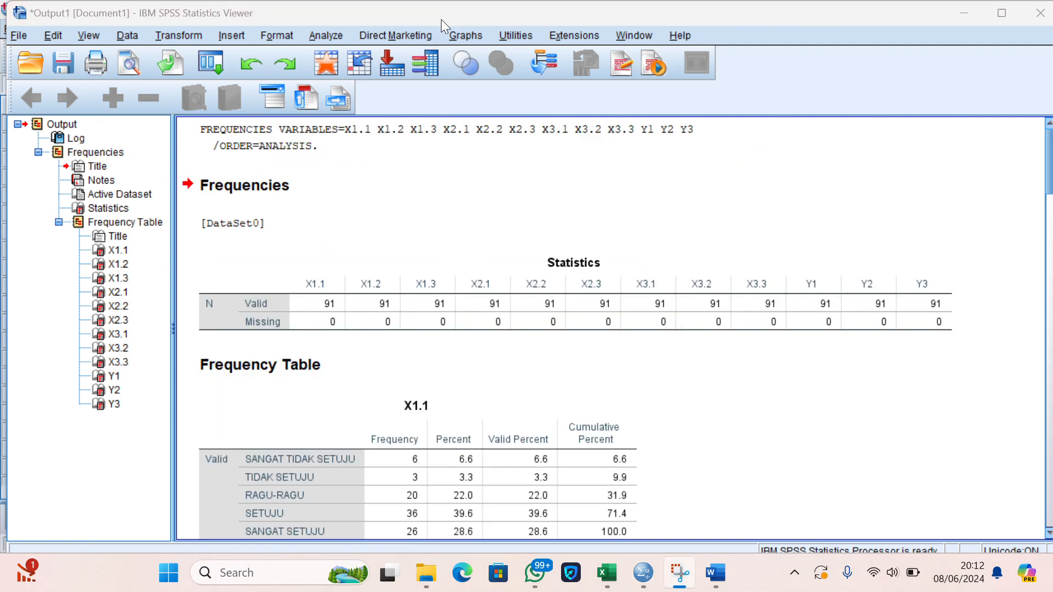
# - Review the frequency tables from X1.1 through Y3, and switch to the UAS statistik Materi document in Word
pyautogui.click(512, 331)
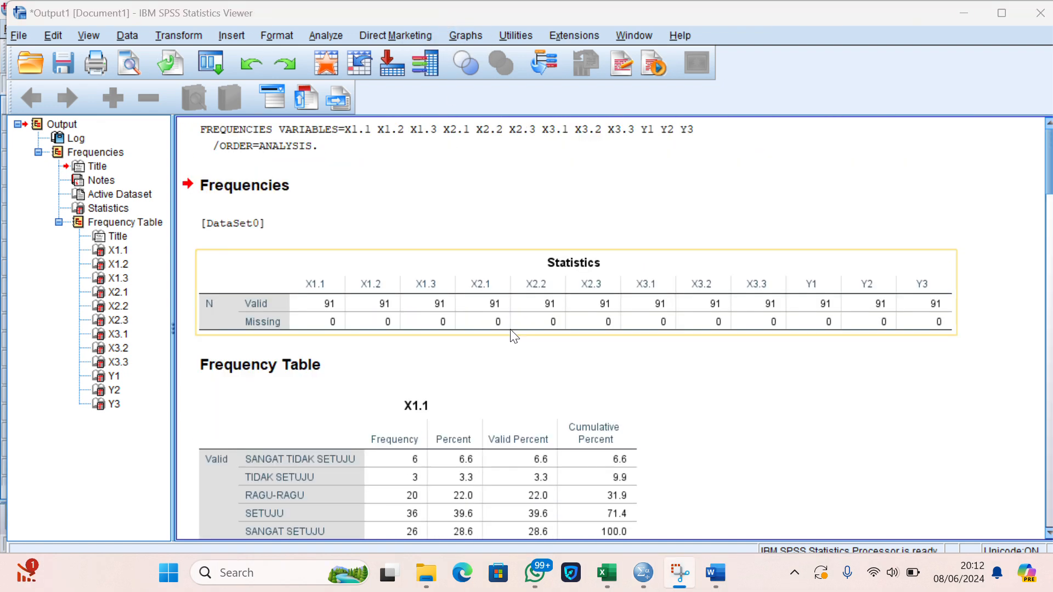
pyautogui.scroll(-2, 511, 330)
pyautogui.click(511, 335)
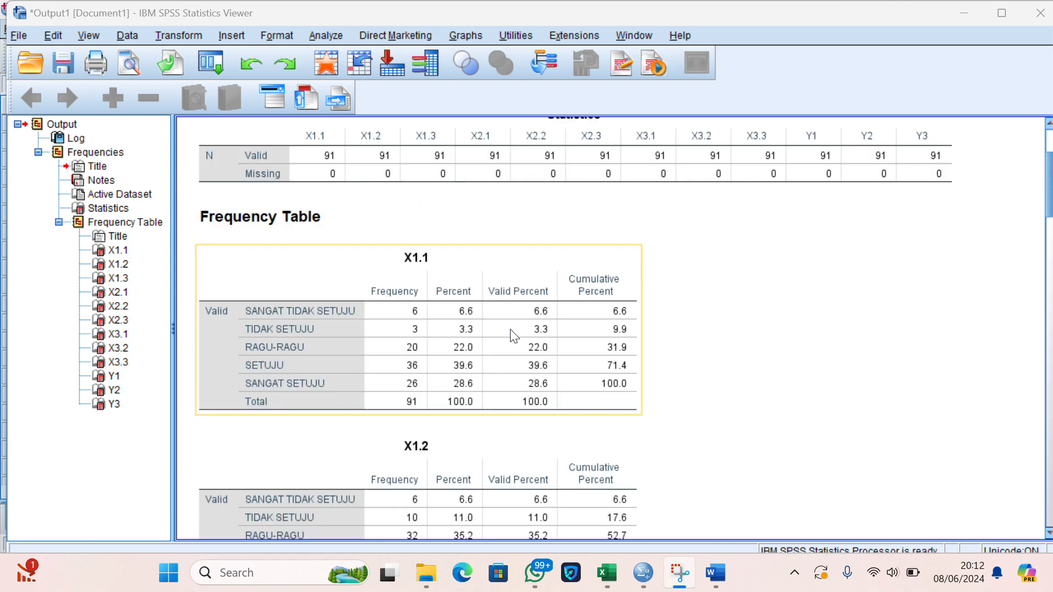
pyautogui.scroll(-1, 513, 334)
pyautogui.scroll(-2, 511, 335)
pyautogui.click(514, 336)
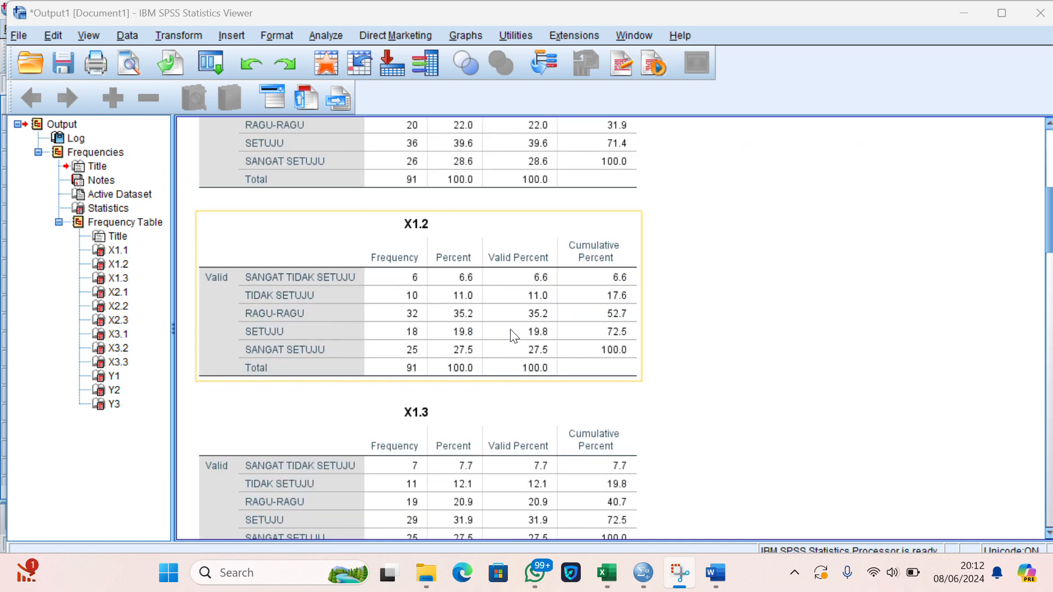
pyautogui.scroll(-3, 512, 335)
pyautogui.click(511, 334)
pyautogui.scroll(-7, 511, 334)
pyautogui.click(511, 335)
pyautogui.scroll(-10, 513, 335)
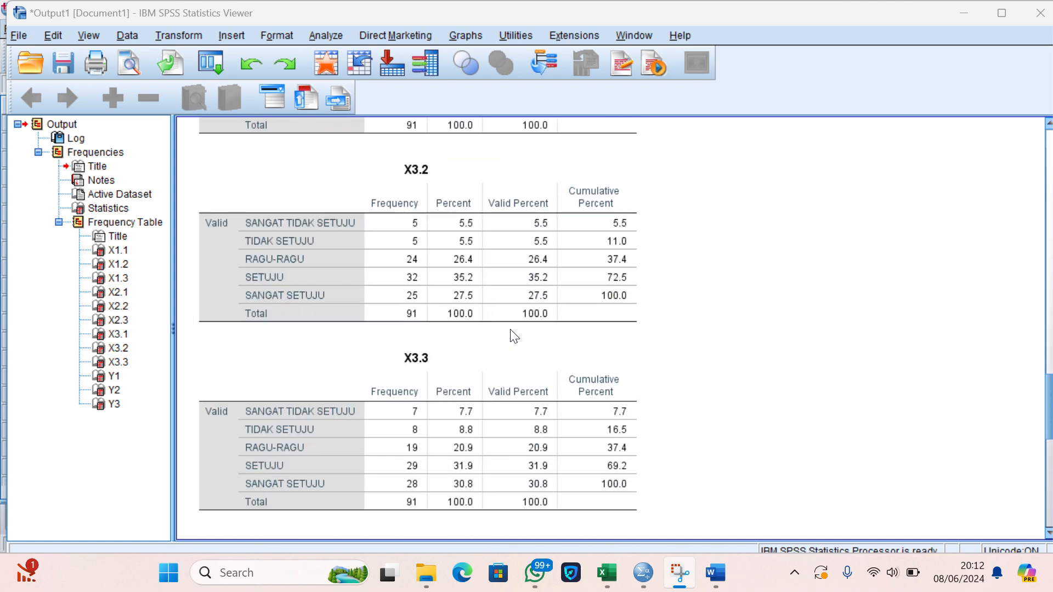
pyautogui.click(514, 336)
pyautogui.scroll(-4, 513, 335)
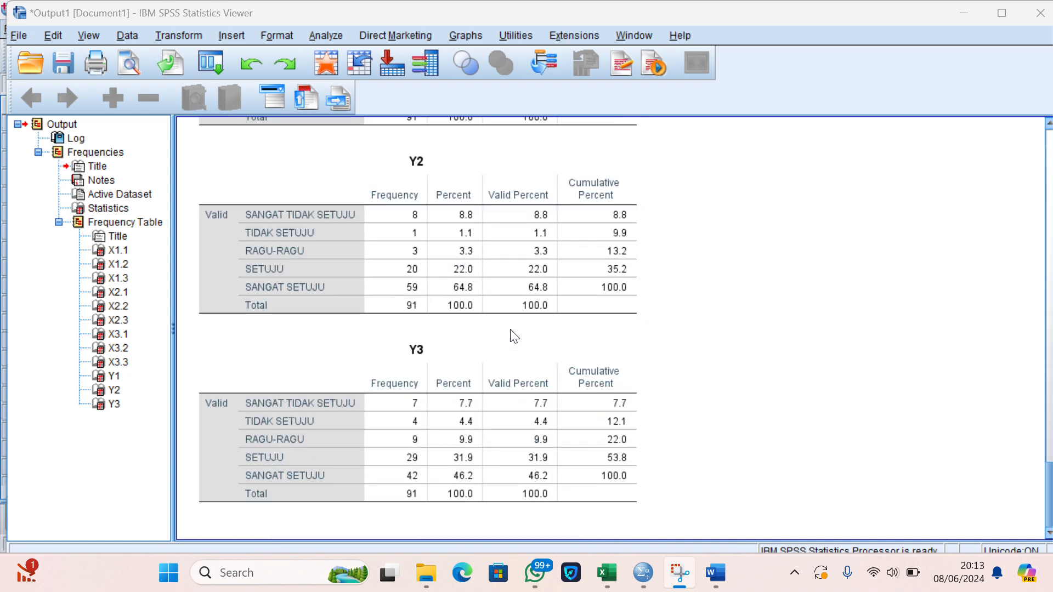
pyautogui.moveTo(716, 572)
pyautogui.click(705, 484)
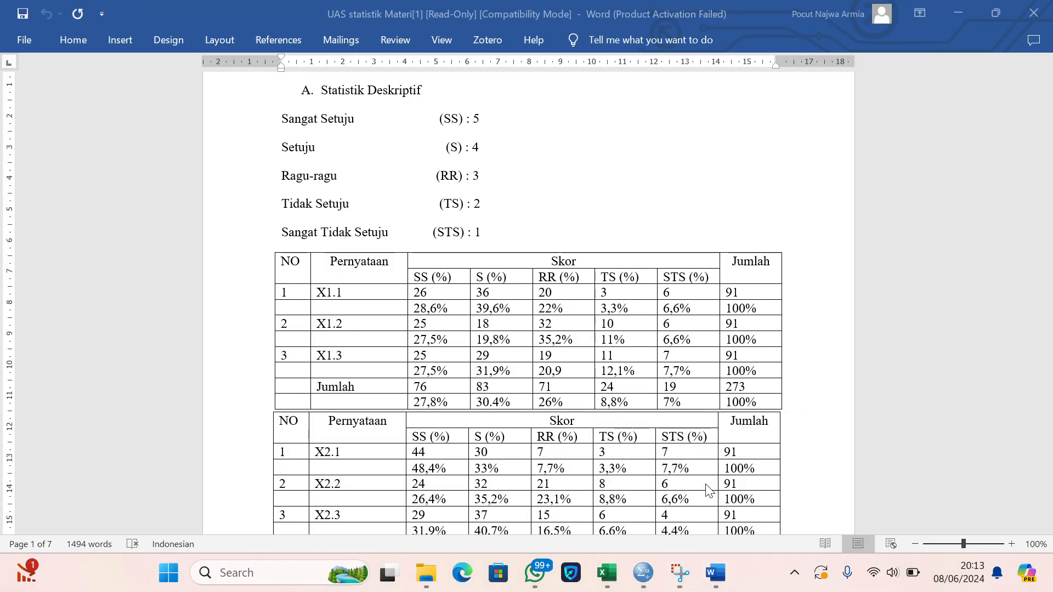
# - Review the X1, X2, X3 and Y frequency tables in the Word document and check them against the SPSS output
pyautogui.scroll(-3, 707, 487)
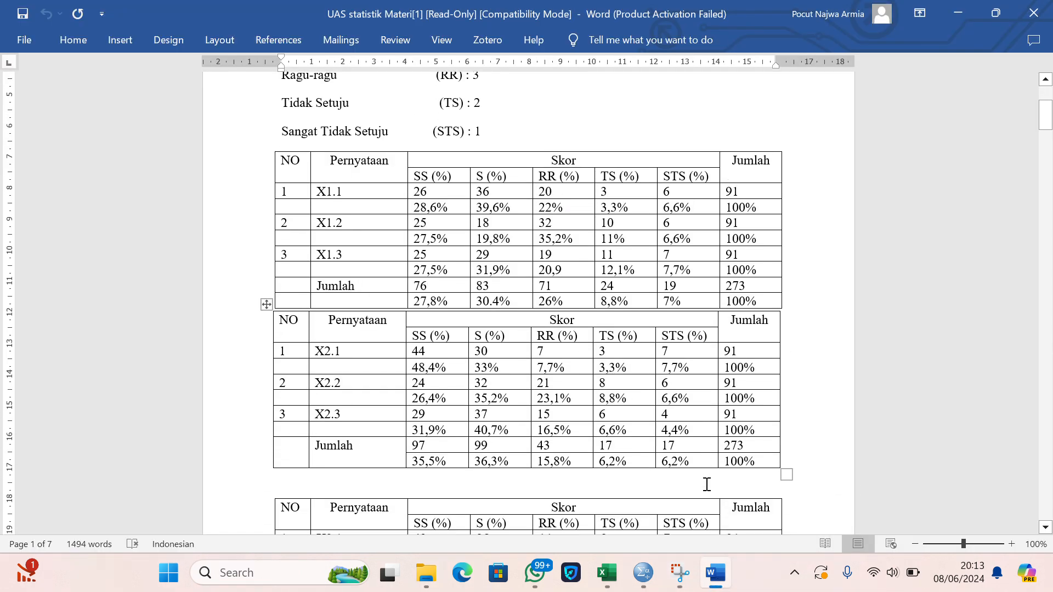
pyautogui.scroll(-7, 706, 484)
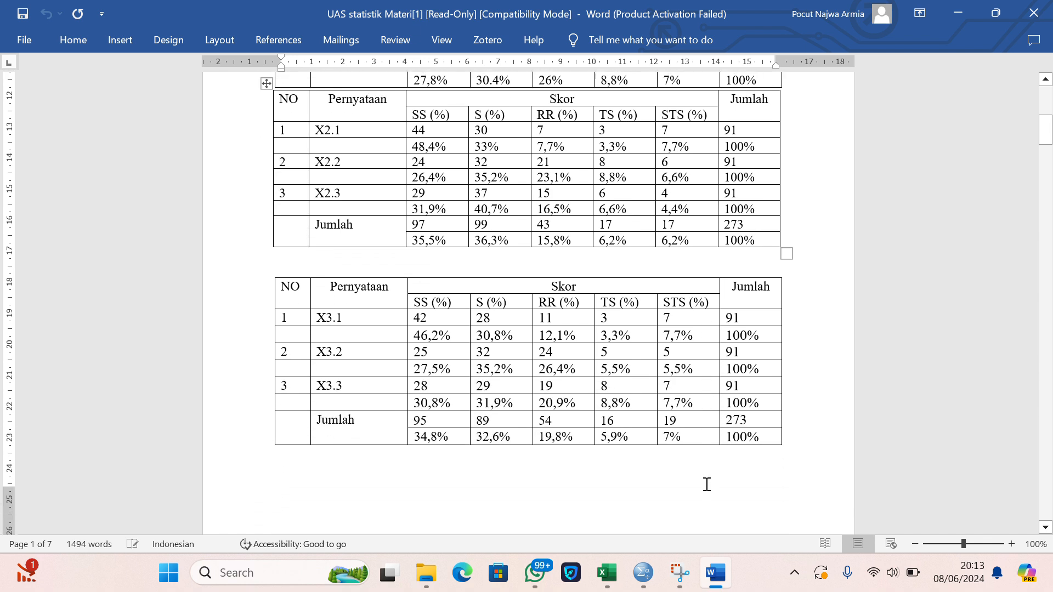
pyautogui.scroll(-7, 707, 484)
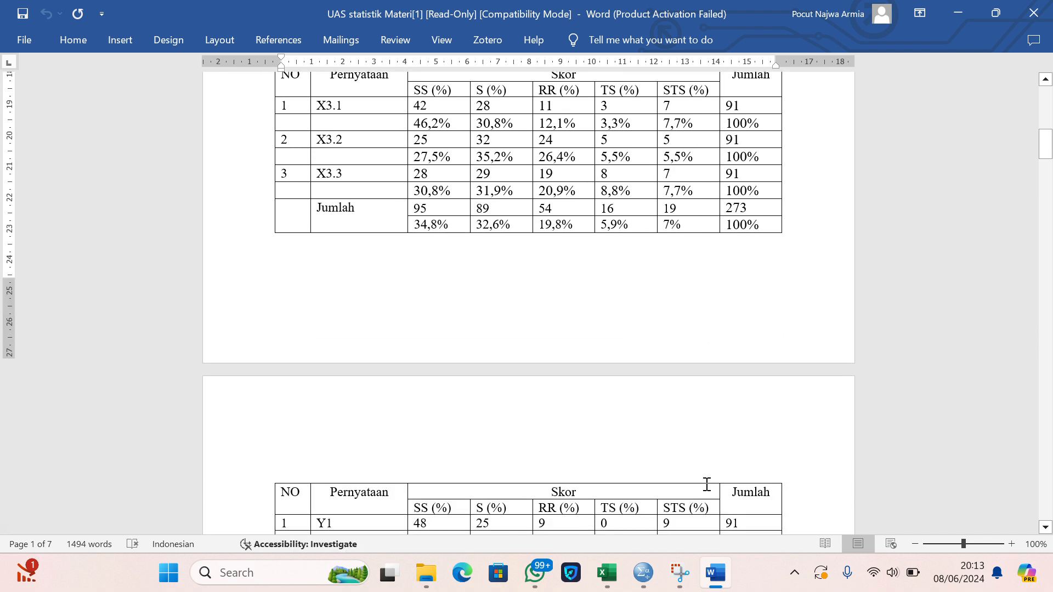
pyautogui.scroll(-7, 707, 484)
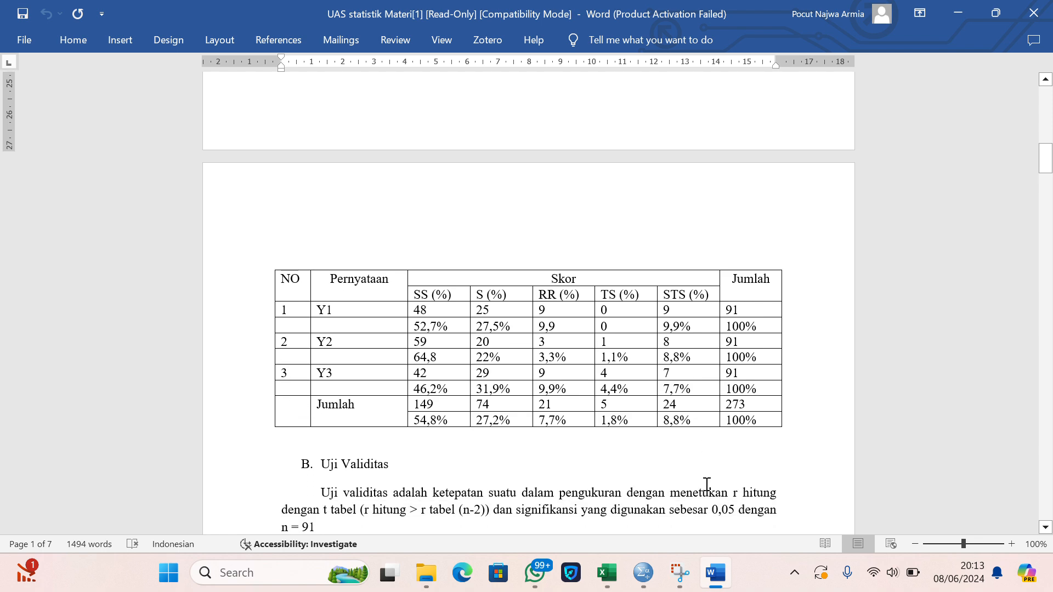
pyautogui.moveTo(644, 573)
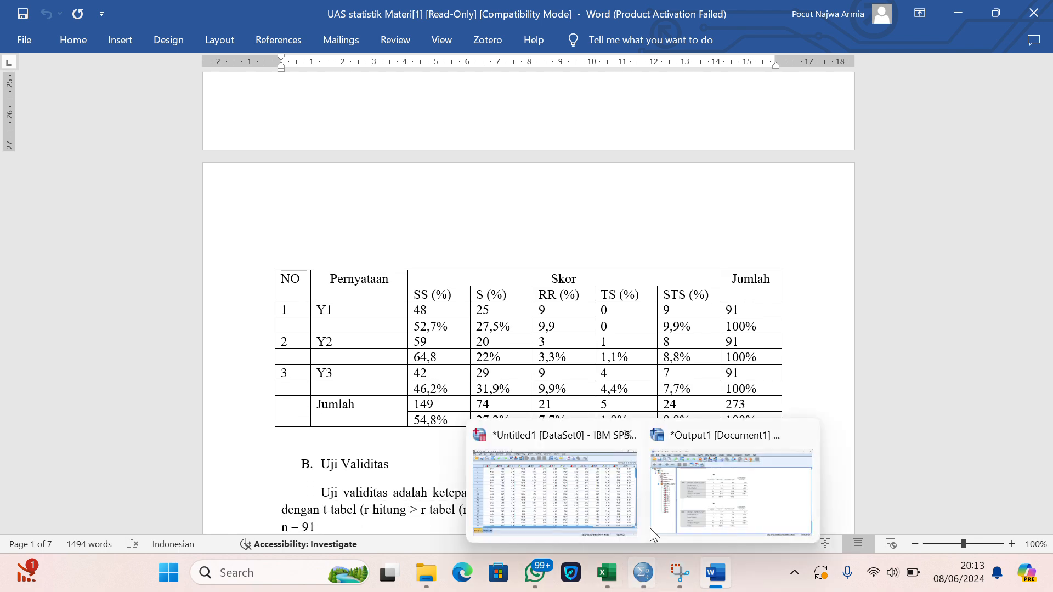
pyautogui.click(673, 504)
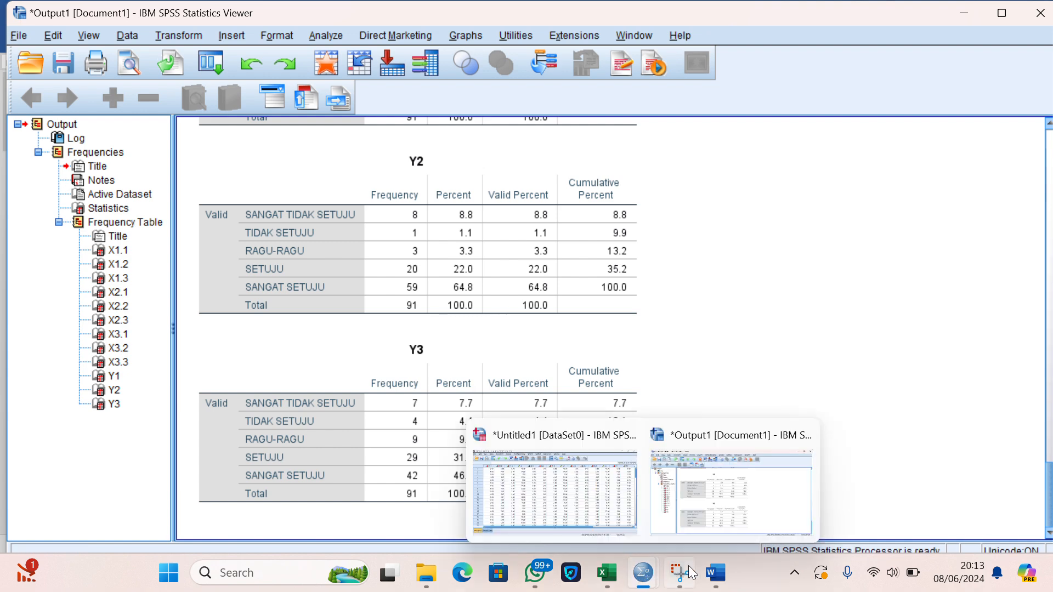
pyautogui.moveTo(715, 573)
pyautogui.click(710, 515)
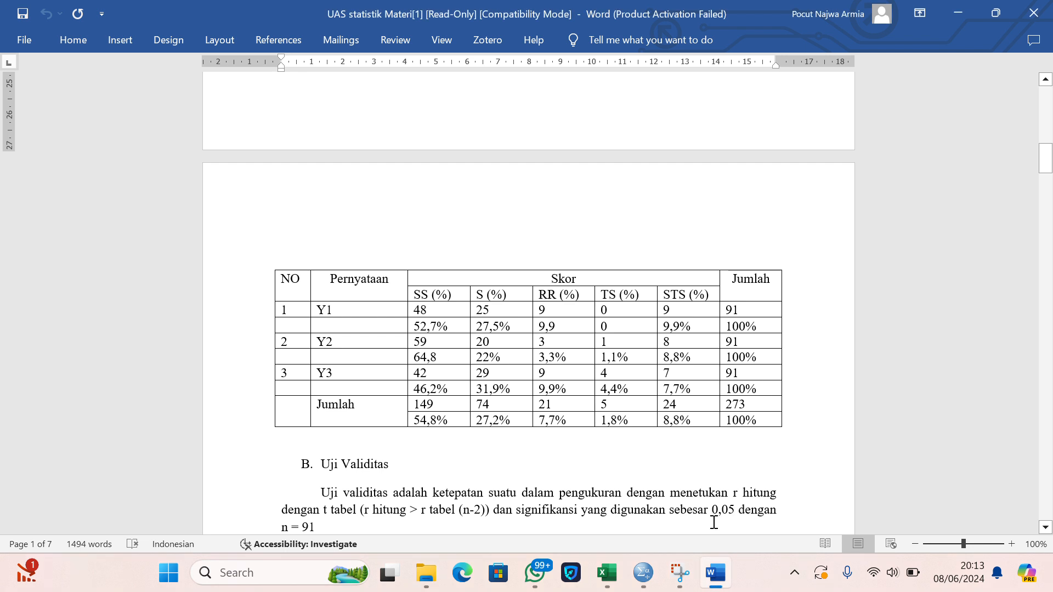
# - Read the Uji Validitas explanation and the start of its validity table in the Word document
pyautogui.scroll(-2, 713, 522)
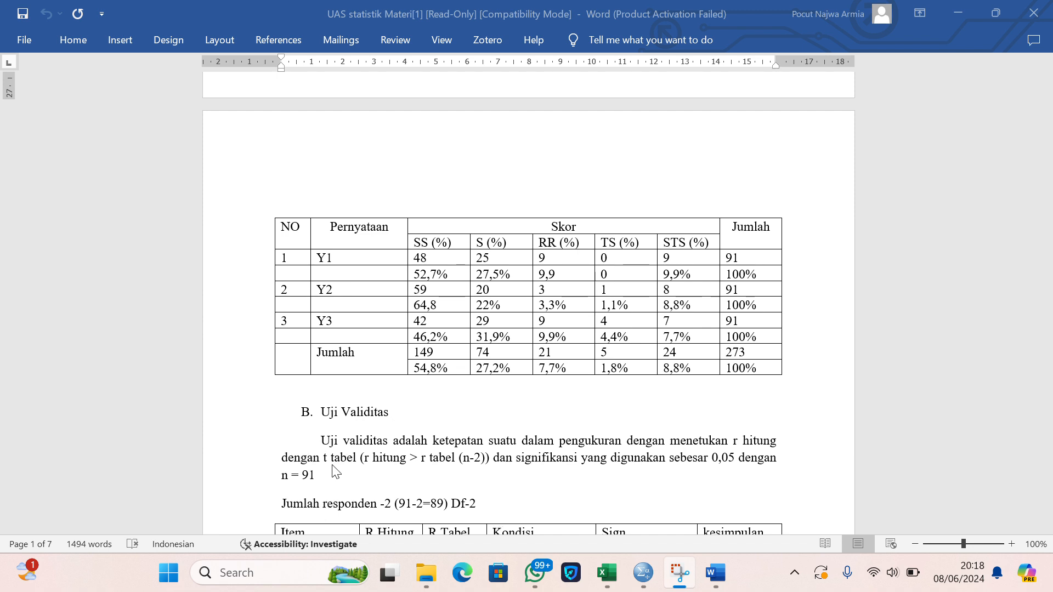
pyautogui.scroll(-1, 369, 505)
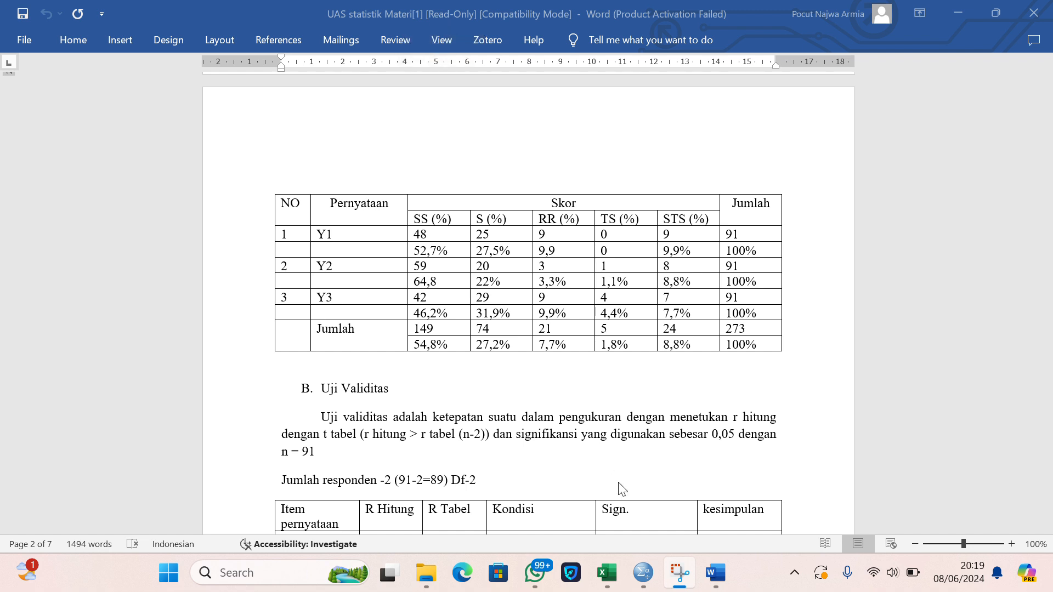
pyautogui.scroll(-3, 620, 488)
pyautogui.scroll(-1, 620, 489)
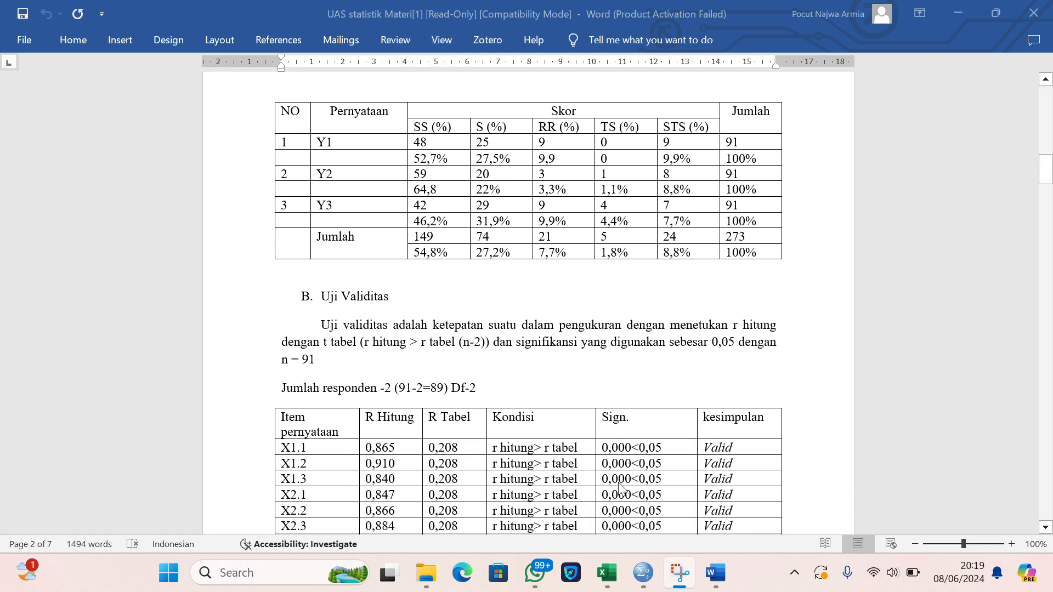
# - Switch to the r dan t tabel workbook in Excel and look up the r 0,05 value for DF 89
pyautogui.moveTo(607, 572)
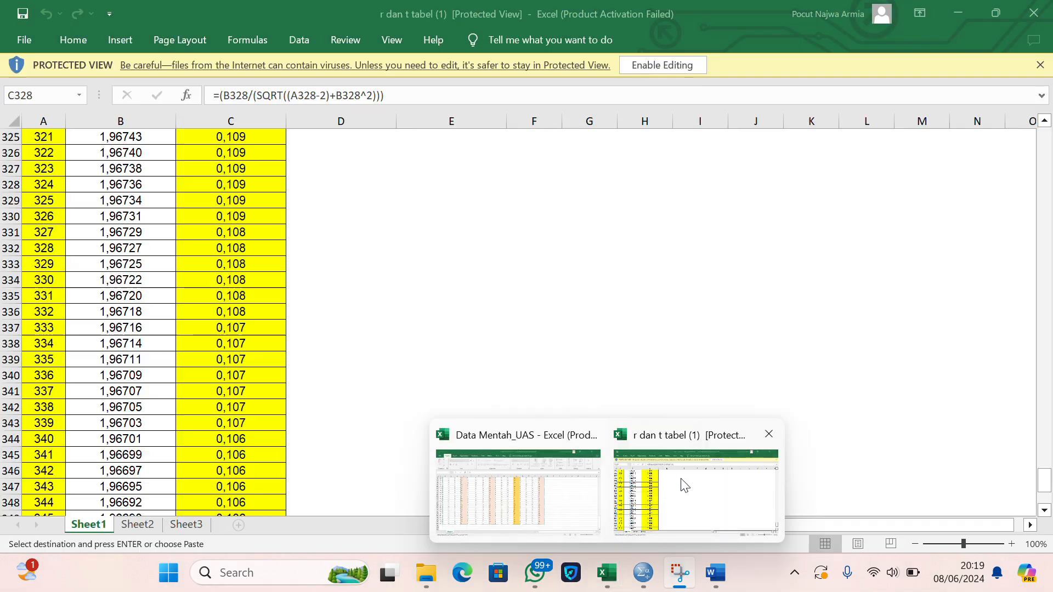
pyautogui.click(685, 485)
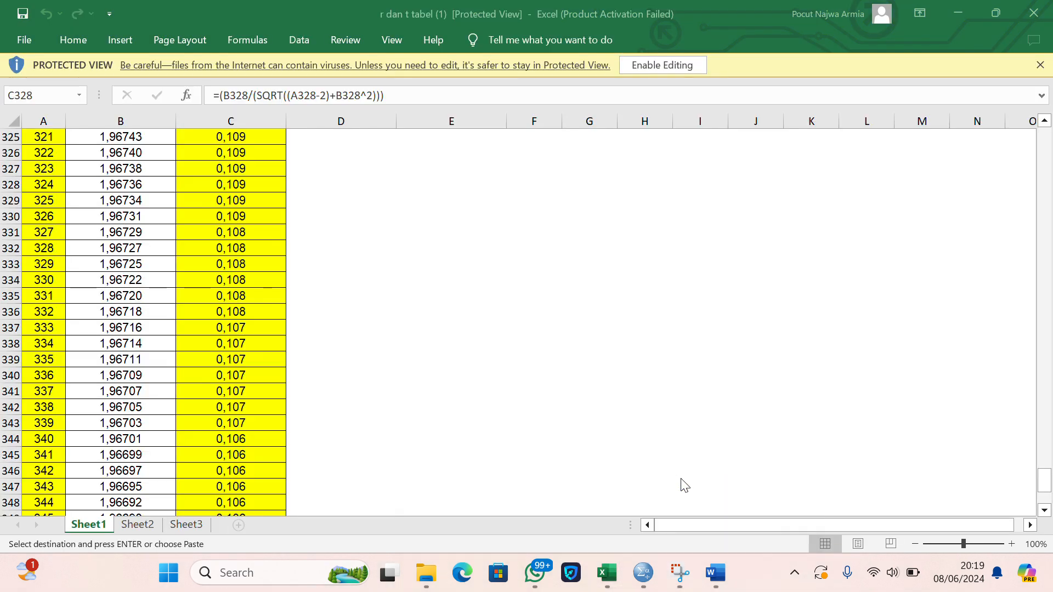
pyautogui.scroll(20, 398, 329)
pyautogui.scroll(20, 398, 328)
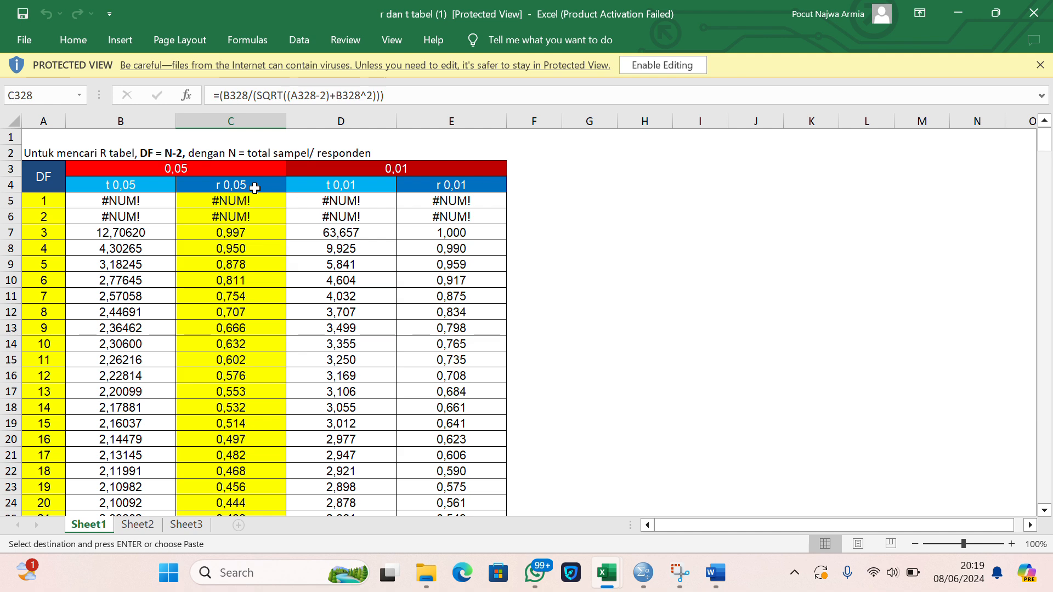
pyautogui.moveTo(594, 590)
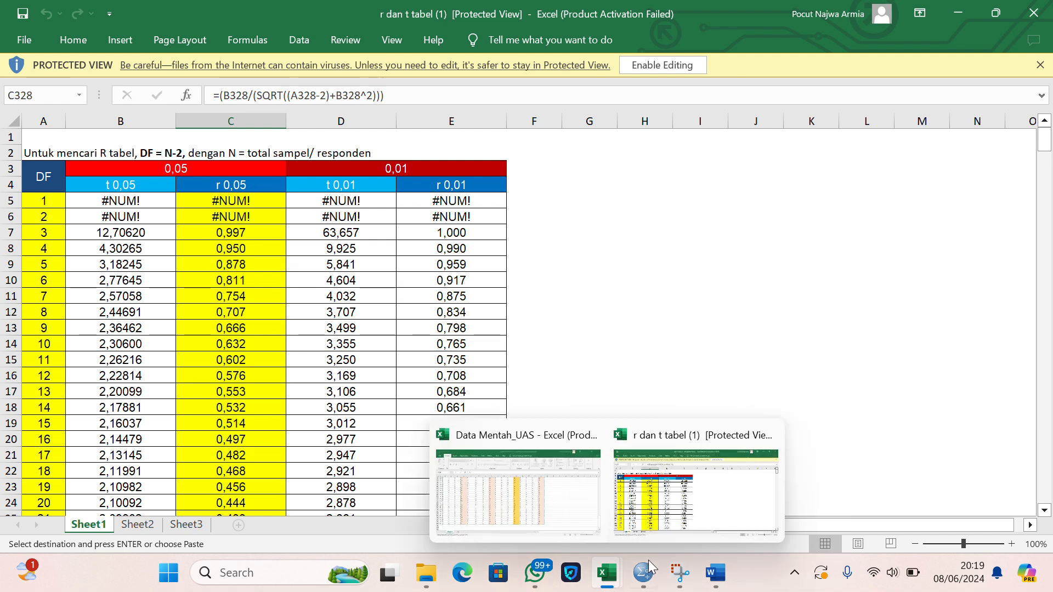
pyautogui.moveTo(717, 574)
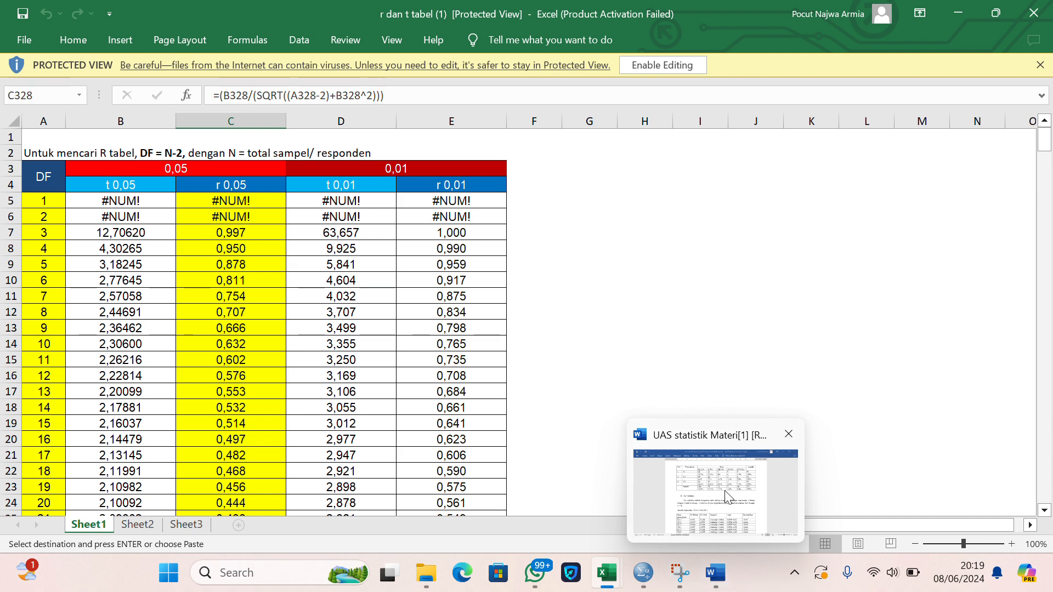
pyautogui.moveTo(725, 489)
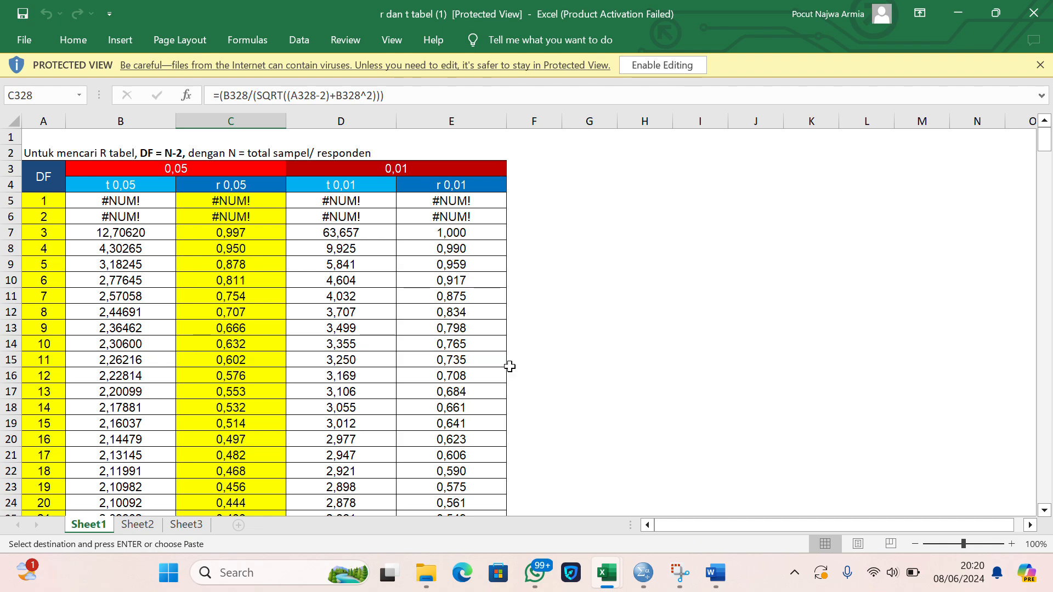
pyautogui.scroll(-4, 299, 369)
pyautogui.scroll(2, 299, 369)
pyautogui.scroll(-12, 299, 369)
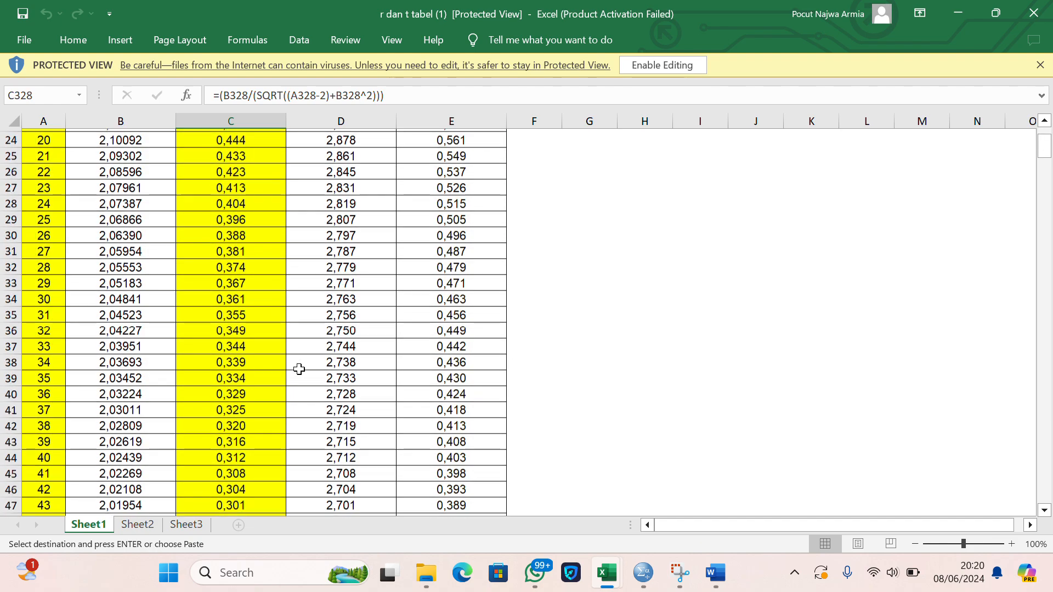
pyautogui.scroll(-12, 299, 369)
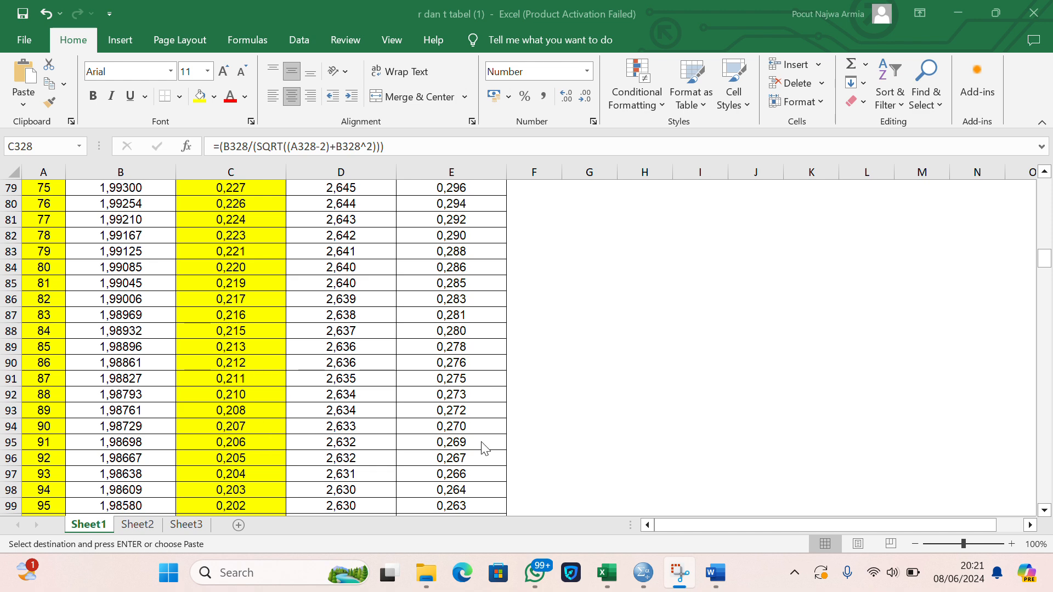
# - Return to the Word document and examine the complete validity table for items X1.1 through Y.3
pyautogui.moveTo(715, 573)
pyautogui.click(680, 507)
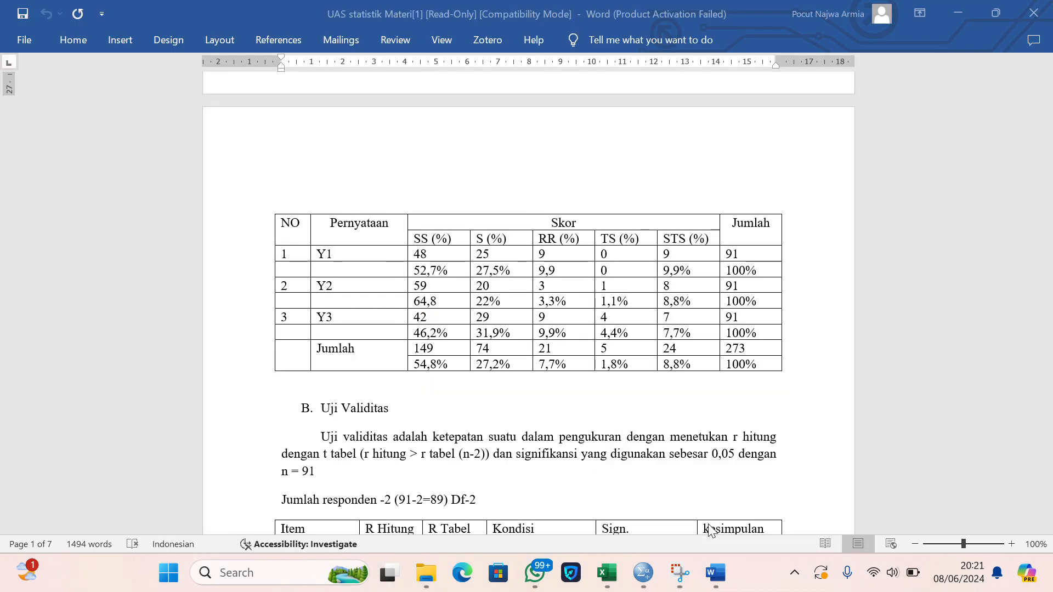
pyautogui.scroll(-5, 661, 493)
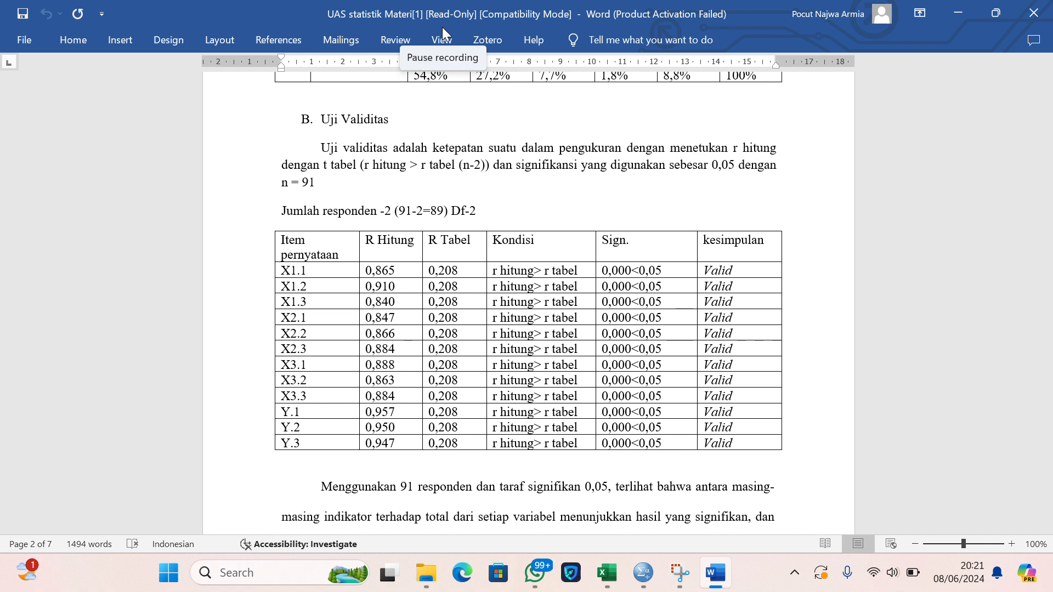
pyautogui.click(442, 28)
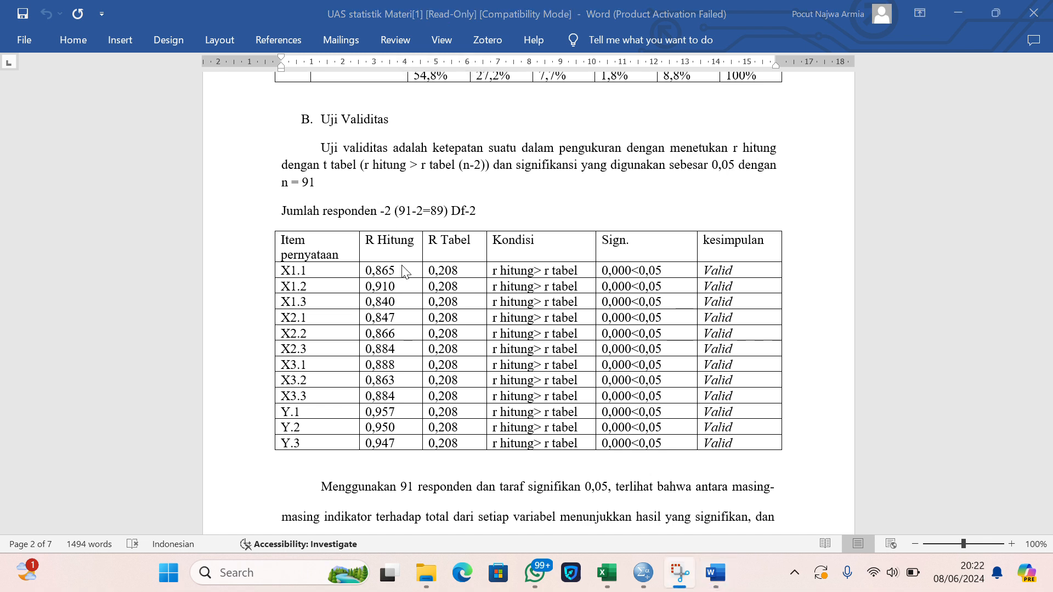
# - Switch to the SPSS Data Editor and run a two-tailed Pearson bivariate correlation on X1.1, X1.2, X1.3 and X1
pyautogui.moveTo(694, 577)
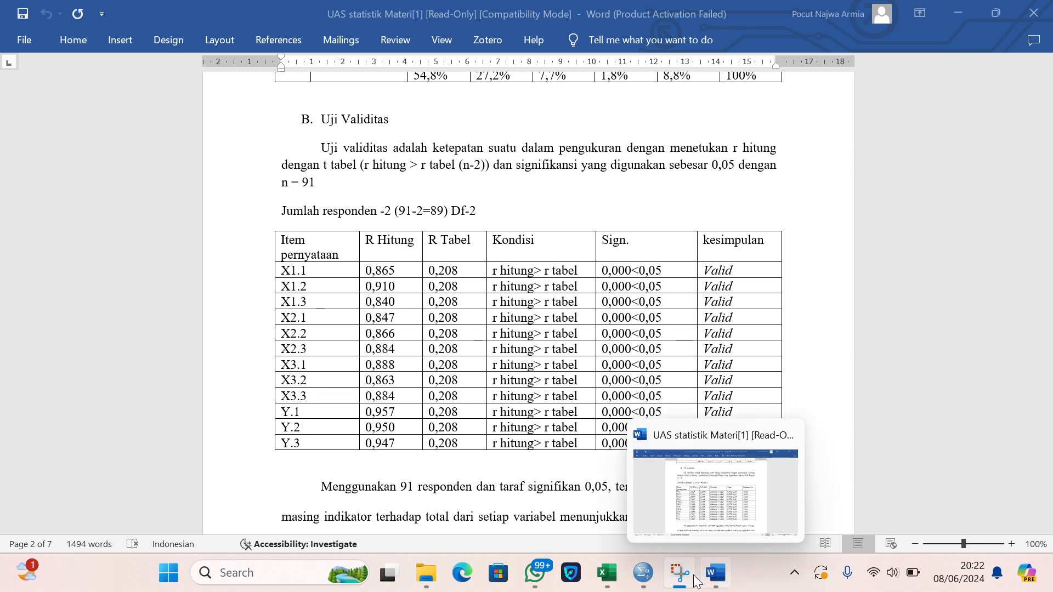
pyautogui.moveTo(654, 574)
pyautogui.click(581, 485)
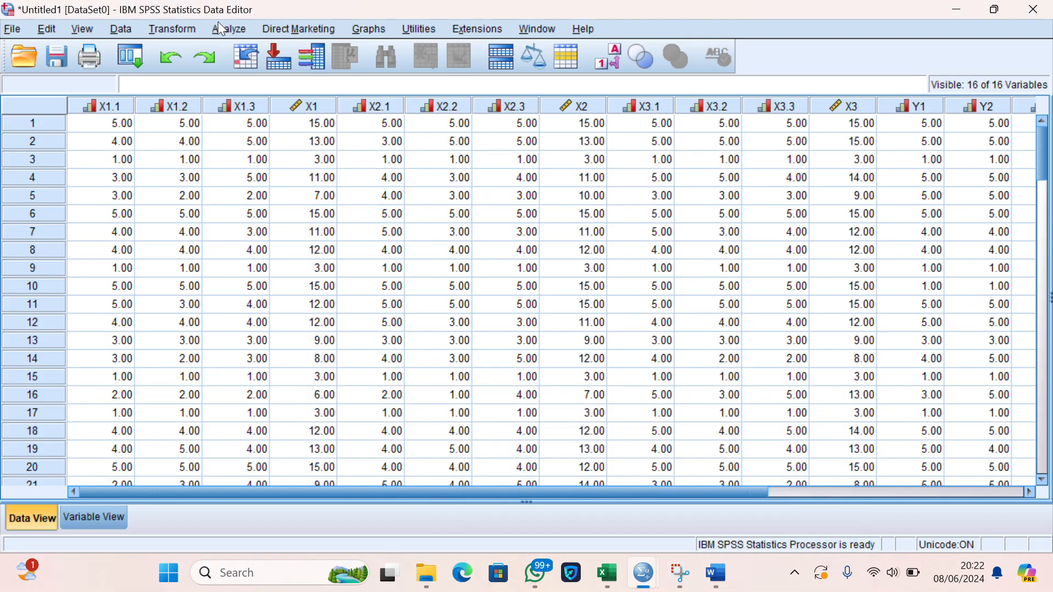
pyautogui.click(218, 23)
pyautogui.moveTo(271, 178)
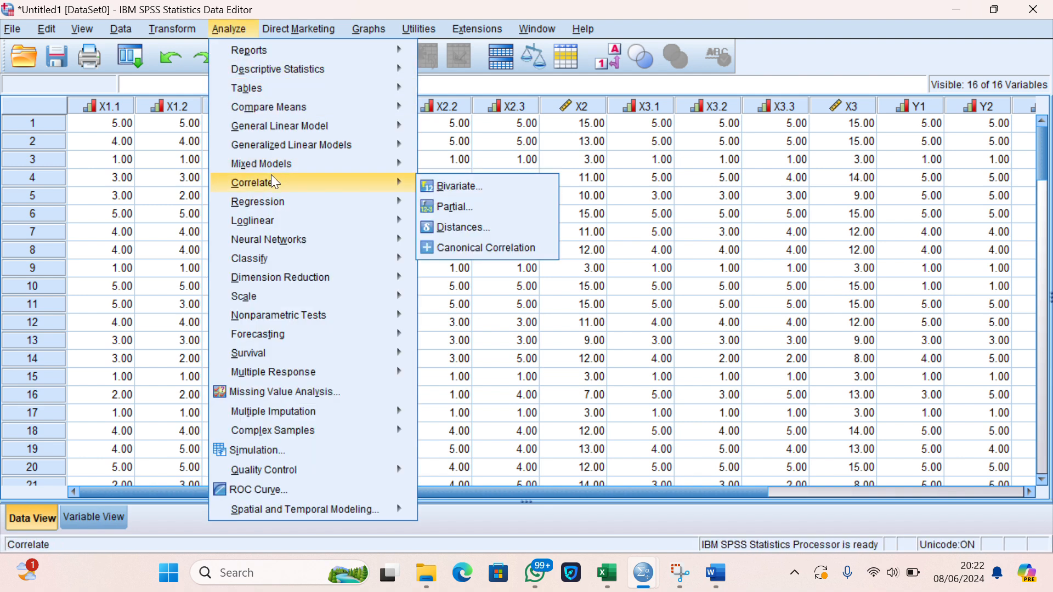
pyautogui.click(434, 184)
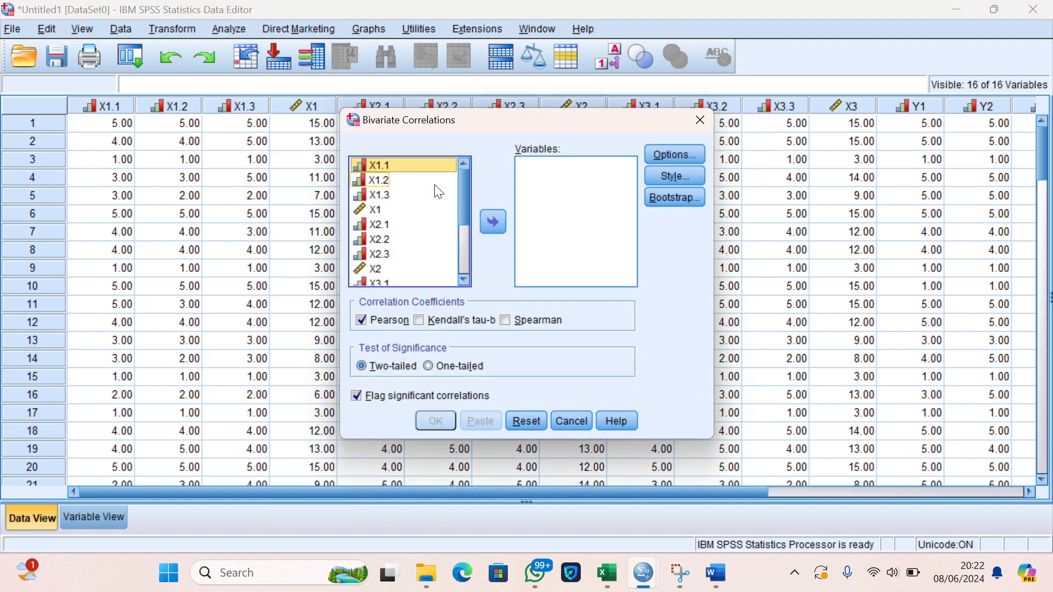
pyautogui.doubleClick(428, 165)
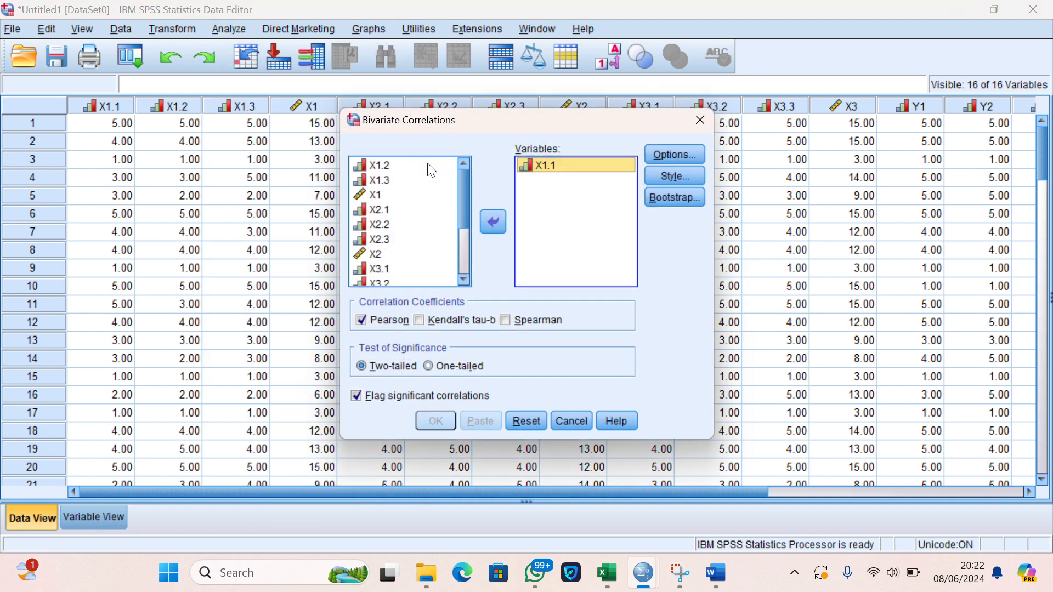
pyautogui.doubleClick(428, 164)
pyautogui.doubleClick(428, 165)
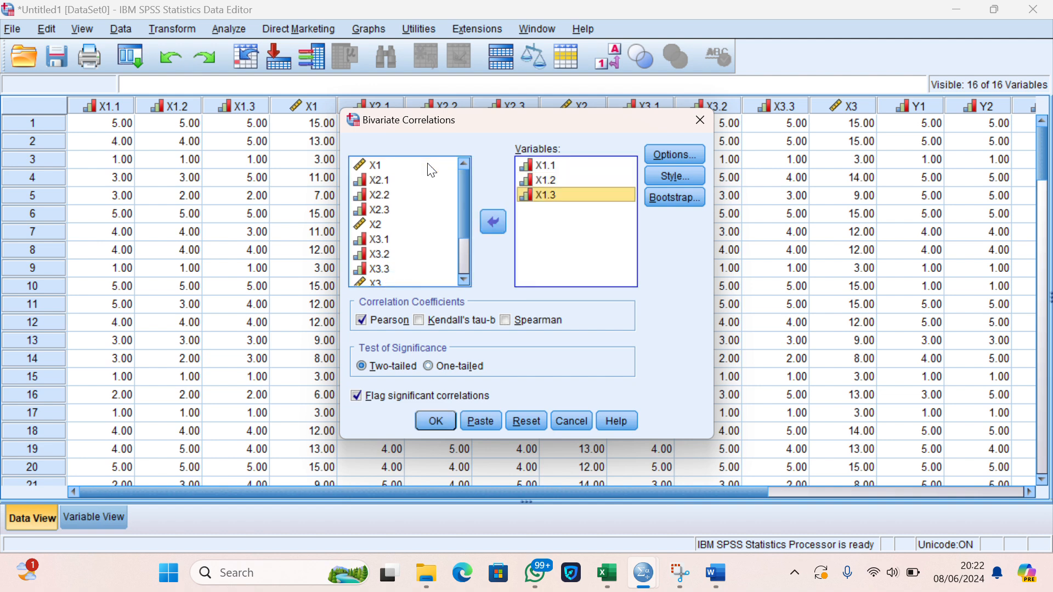
pyautogui.doubleClick(428, 165)
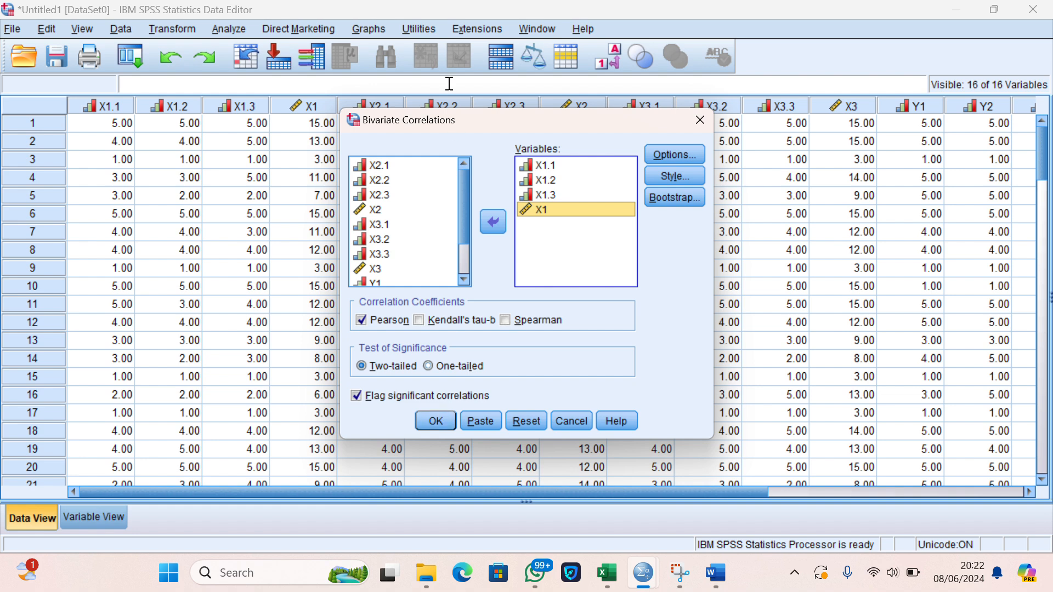
pyautogui.click(436, 28)
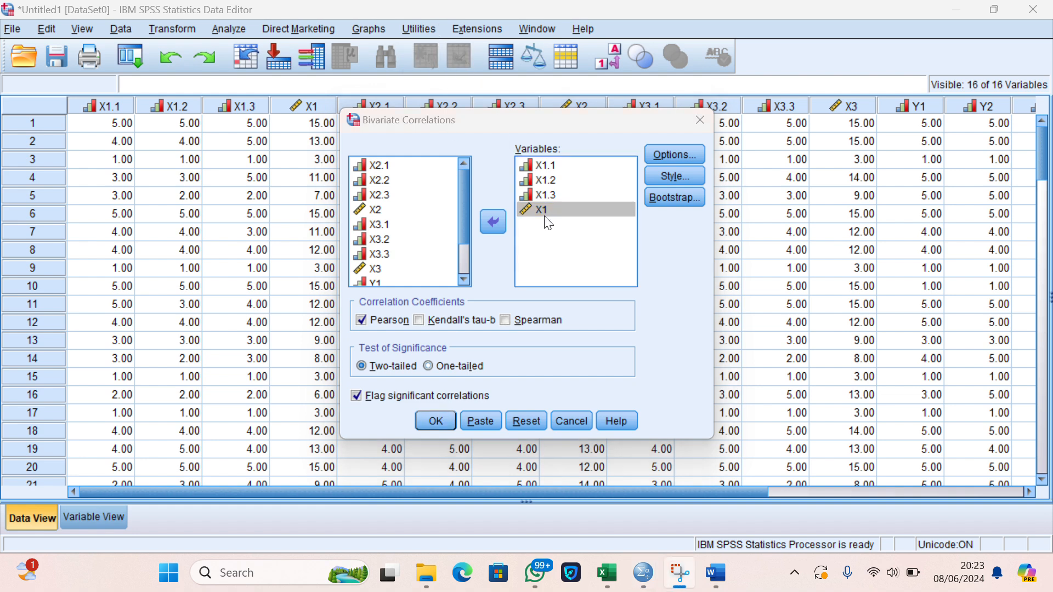
pyautogui.click(433, 420)
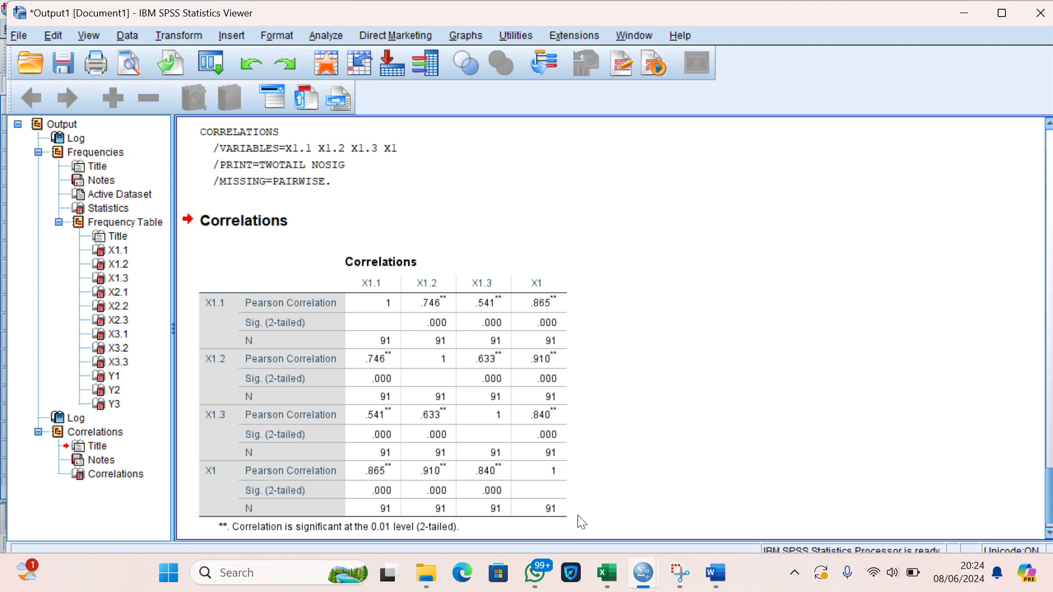
# - Return to the Data Editor, reopen Bivariate Correlations and remove X1.1, X1.2, X1.3 and X1 from the analysis variables
pyautogui.moveTo(714, 549)
pyautogui.moveTo(717, 504)
pyautogui.moveTo(715, 573)
pyautogui.moveTo(643, 572)
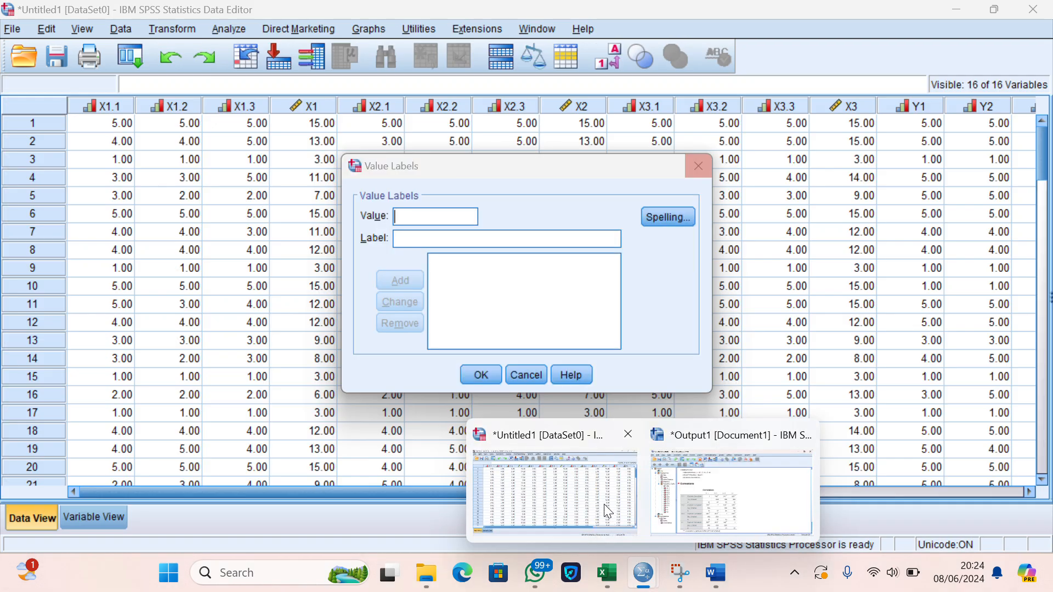
pyautogui.click(607, 509)
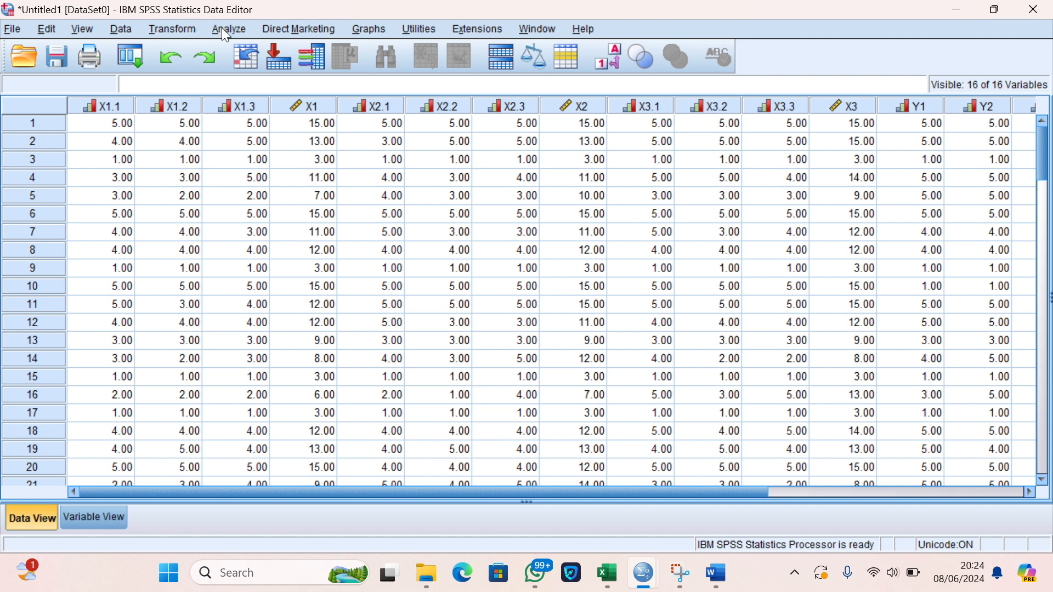
pyautogui.click(225, 28)
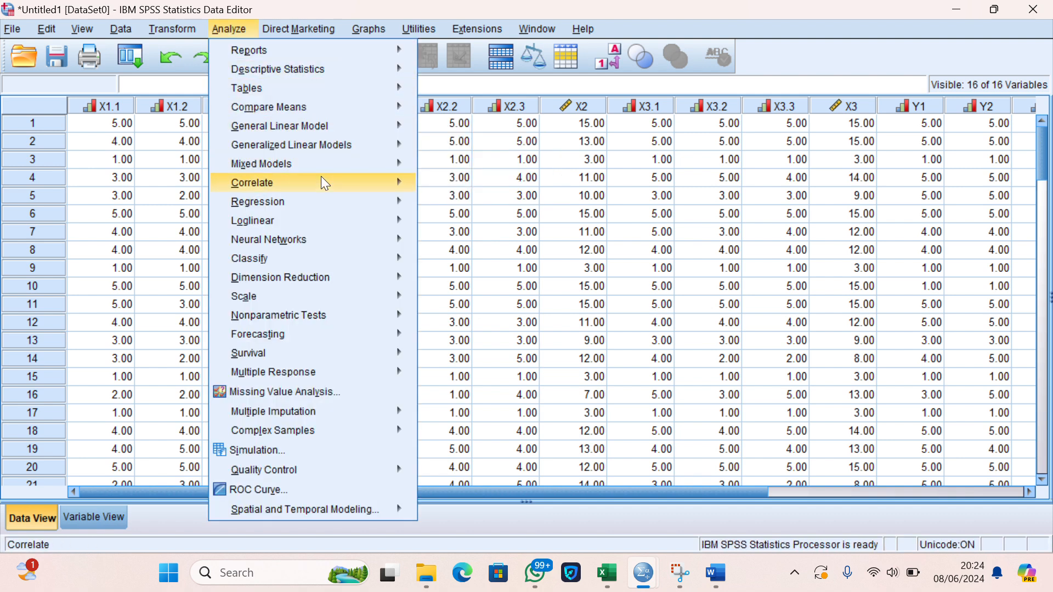
pyautogui.moveTo(394, 180)
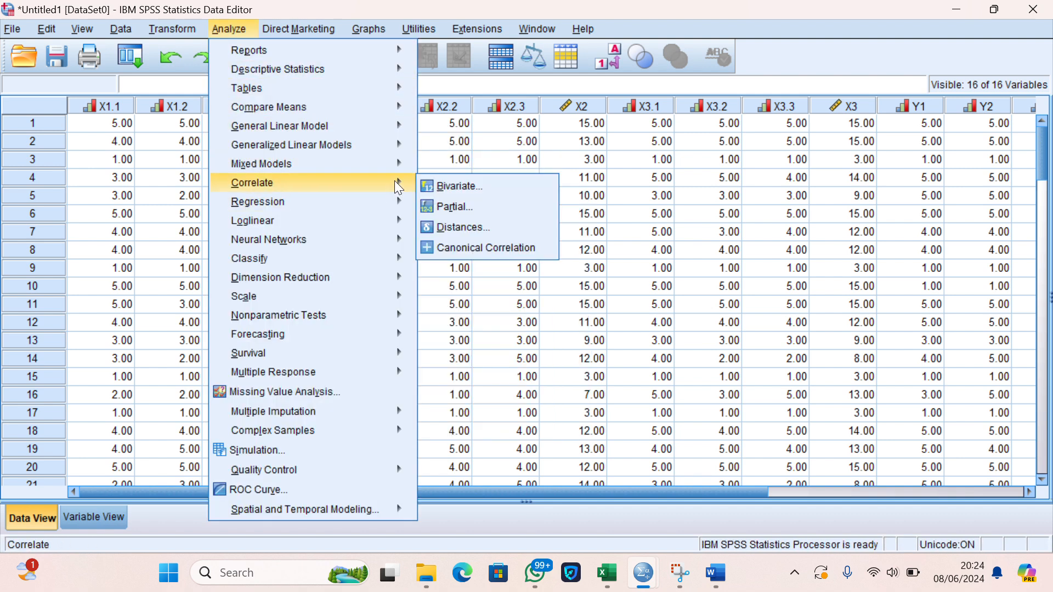
pyautogui.click(431, 185)
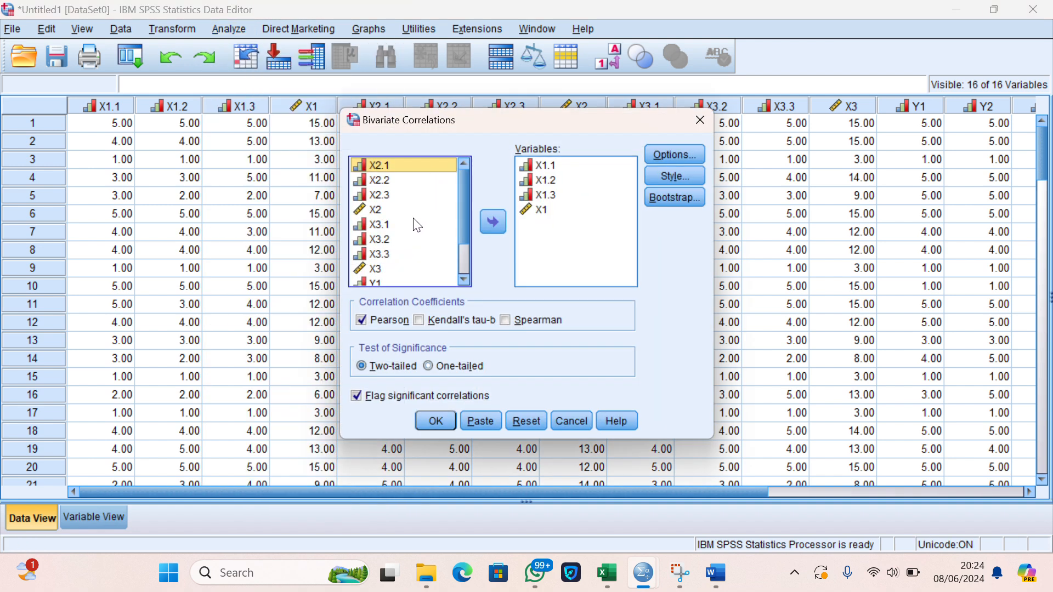
pyautogui.click(431, 31)
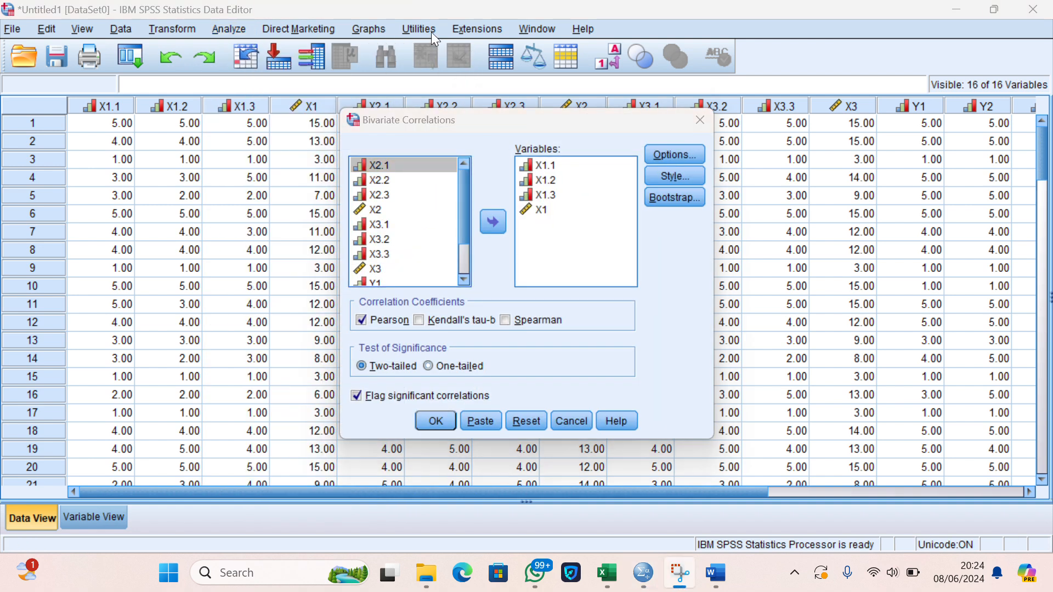
pyautogui.click(554, 164)
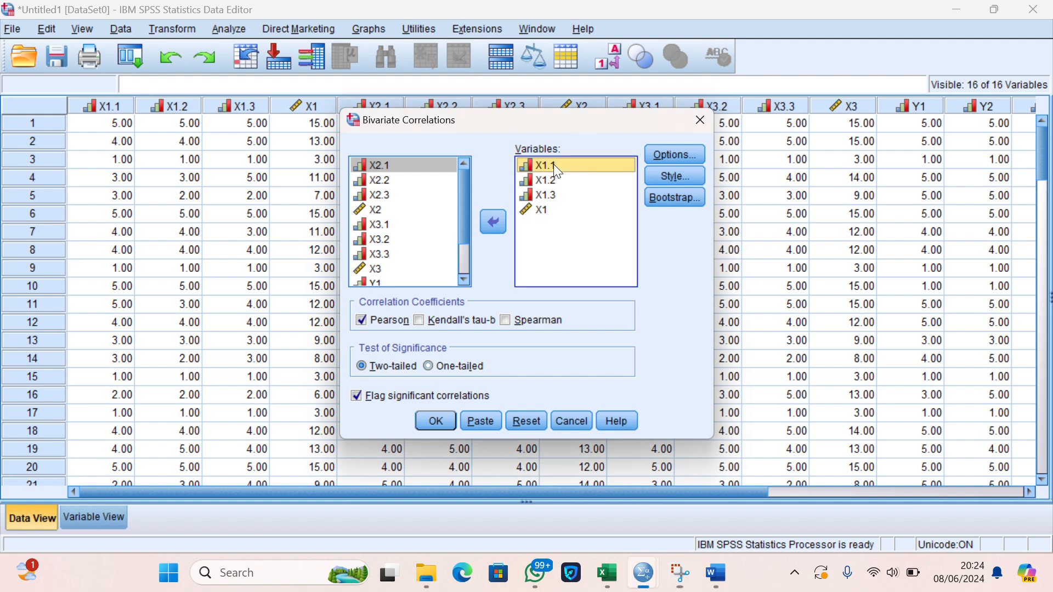
pyautogui.doubleClick(554, 164)
pyautogui.doubleClick(554, 164)
pyautogui.click(554, 164)
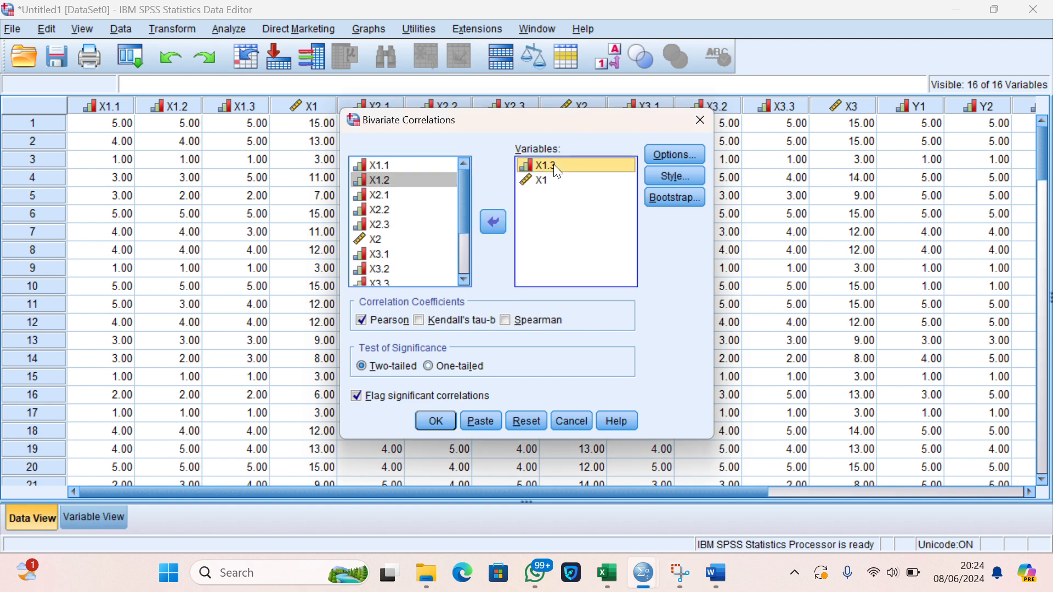
pyautogui.doubleClick(554, 164)
pyautogui.doubleClick(554, 165)
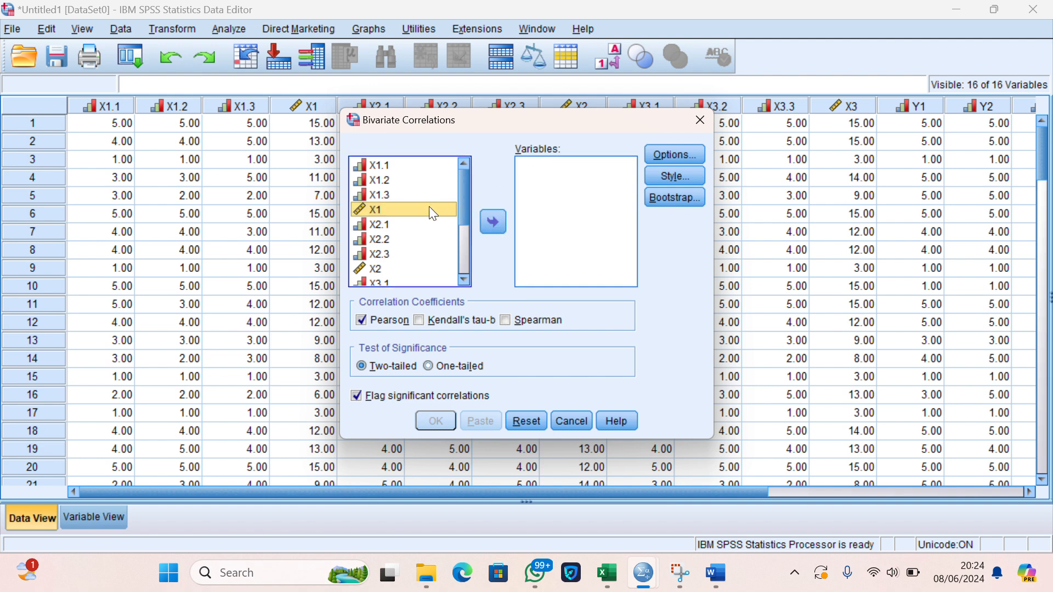
# - Run a two-tailed Pearson bivariate correlation on X2.1, X2.2, X2.3 and X2, and review the resulting correlation table
pyautogui.click(422, 225)
pyautogui.doubleClick(421, 225)
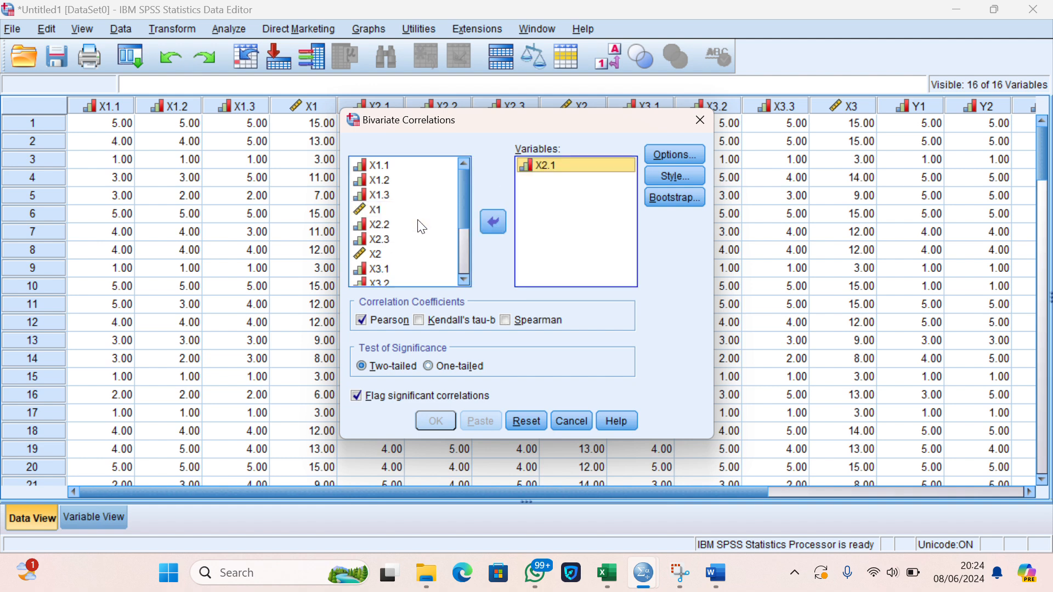
pyautogui.doubleClick(422, 225)
pyautogui.doubleClick(422, 225)
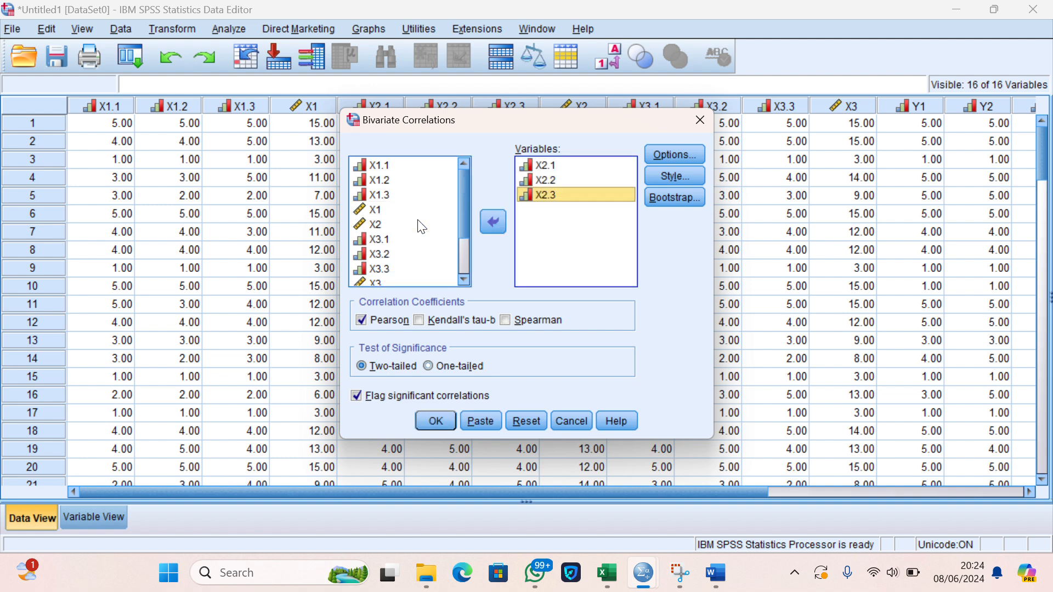
pyautogui.doubleClick(422, 225)
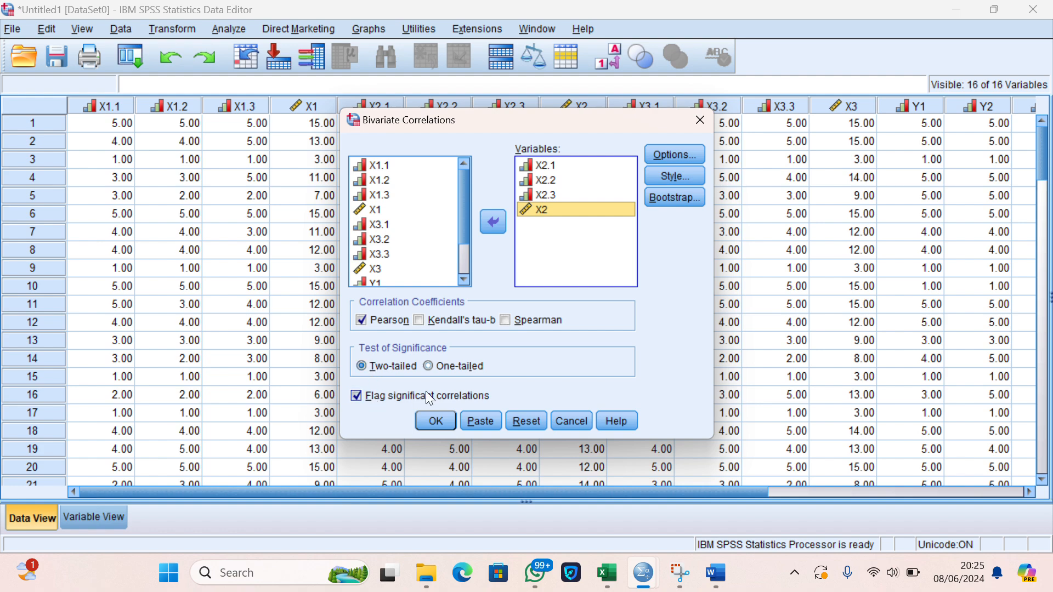
pyautogui.click(433, 422)
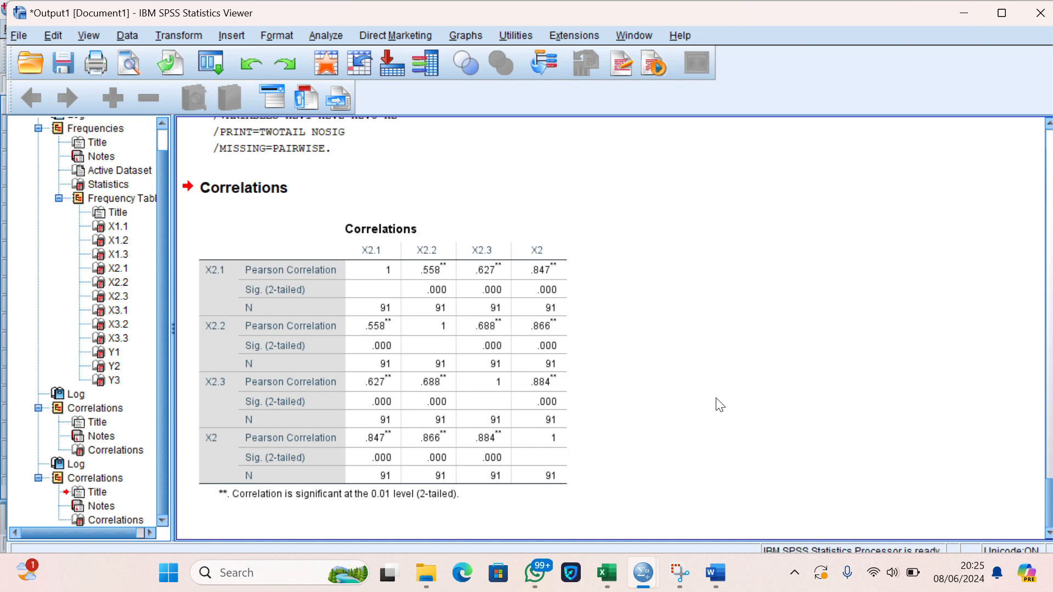
pyautogui.click(524, 323)
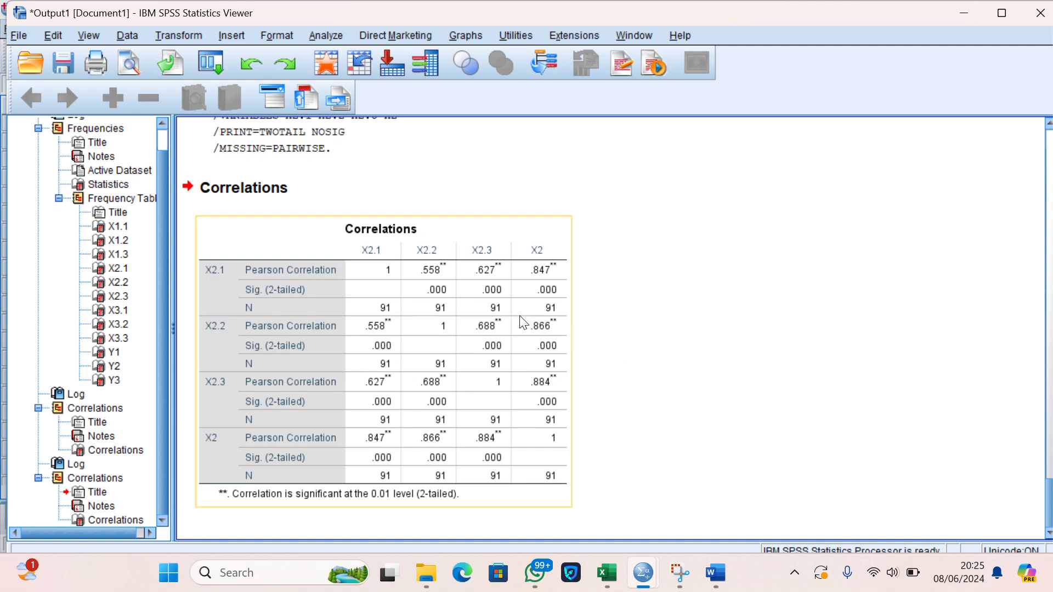
pyautogui.scroll(3, 523, 323)
pyautogui.scroll(-3, 524, 323)
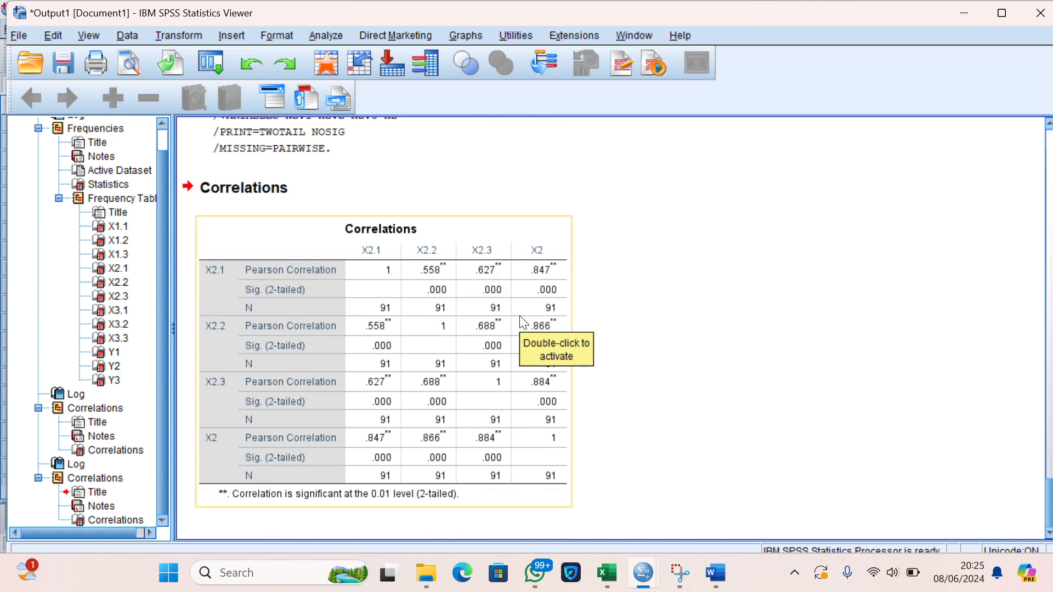
pyautogui.moveTo(716, 573)
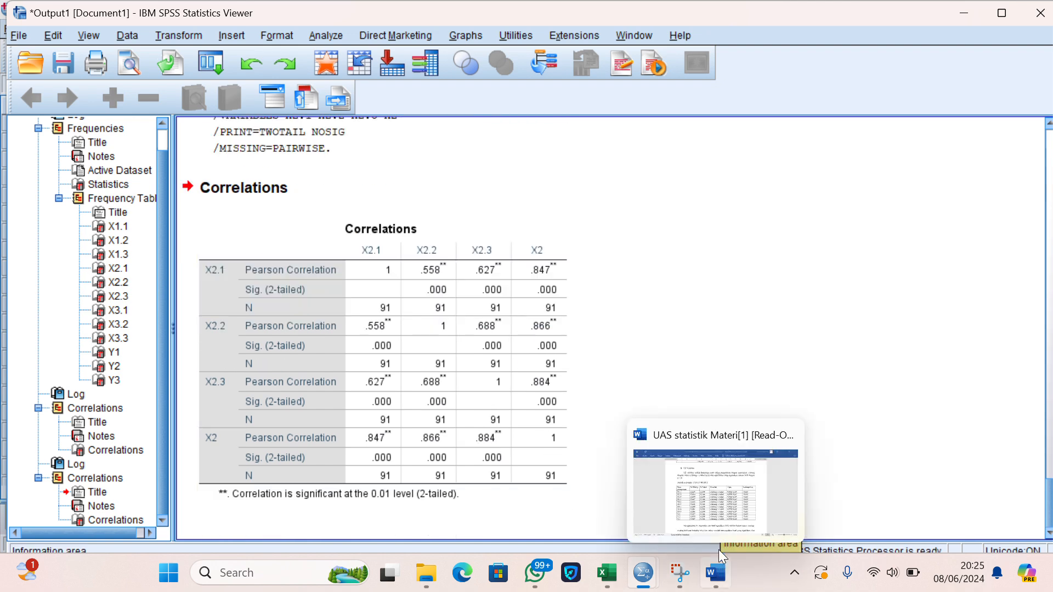
pyautogui.moveTo(719, 489)
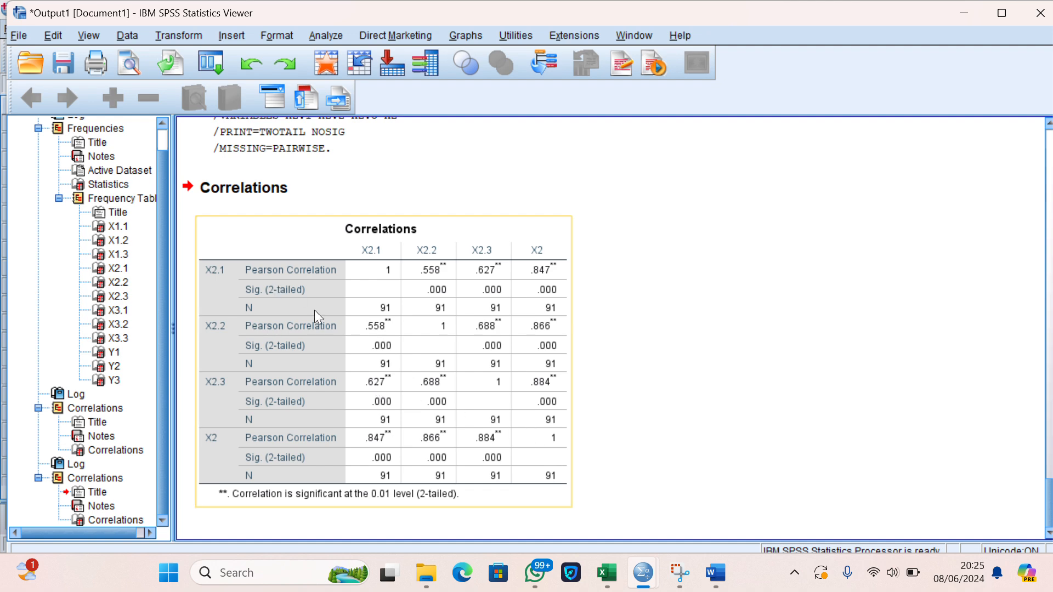
# - Return to the Data Editor, reopen Bivariate Correlations and remove X2.1, X2.2, X2.3 and X2 from the analysis variables
pyautogui.moveTo(643, 572)
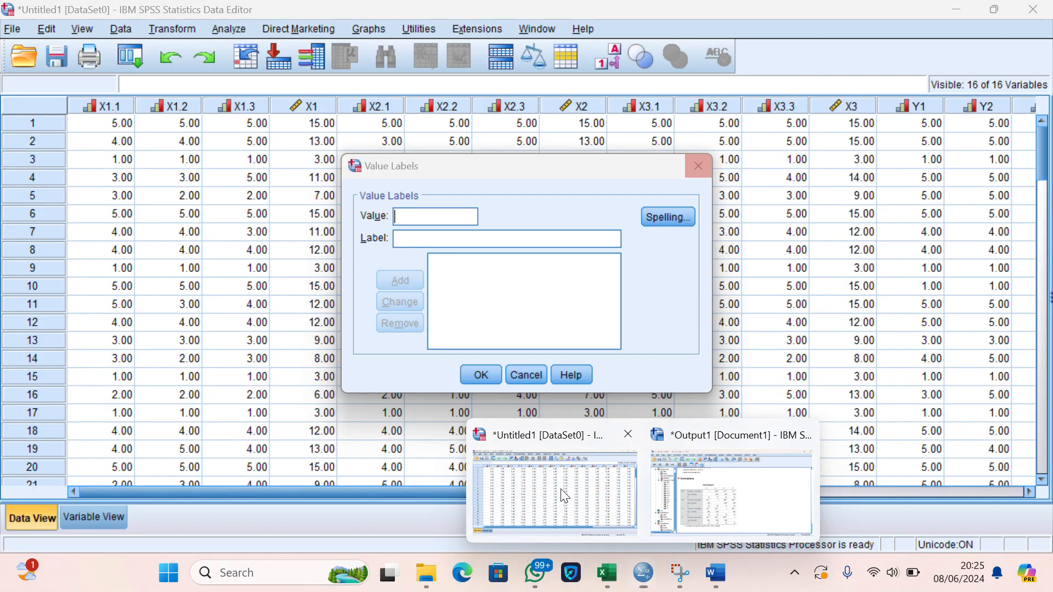
pyautogui.click(565, 496)
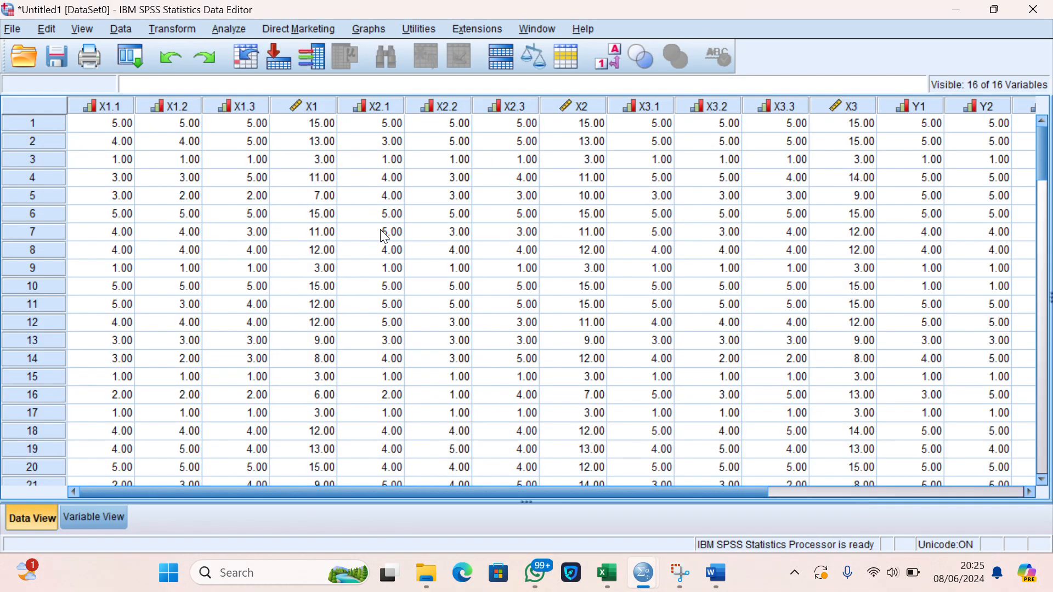
pyautogui.click(235, 29)
pyautogui.moveTo(367, 184)
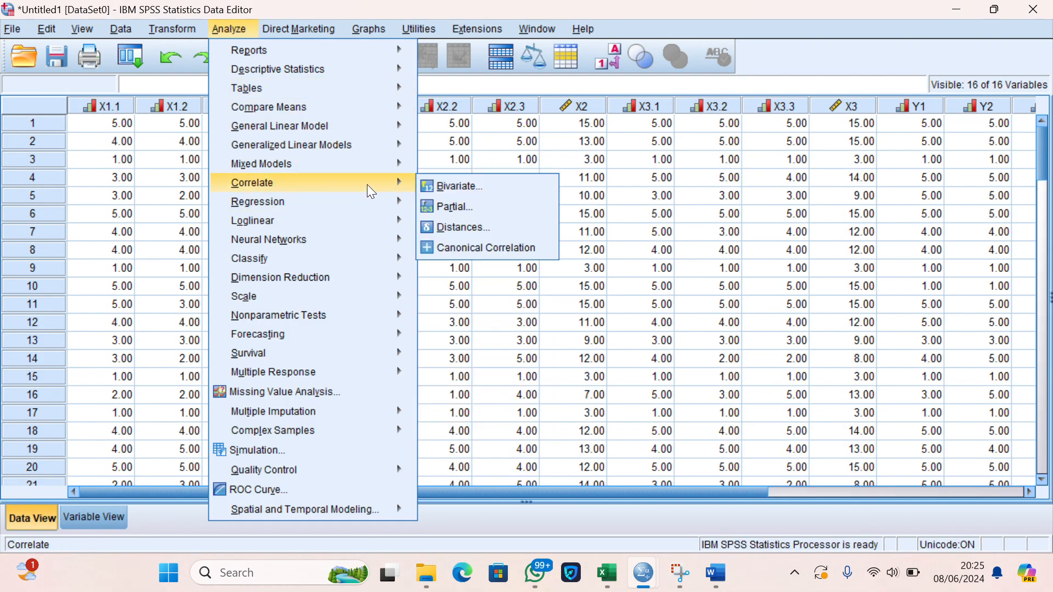
pyautogui.click(427, 187)
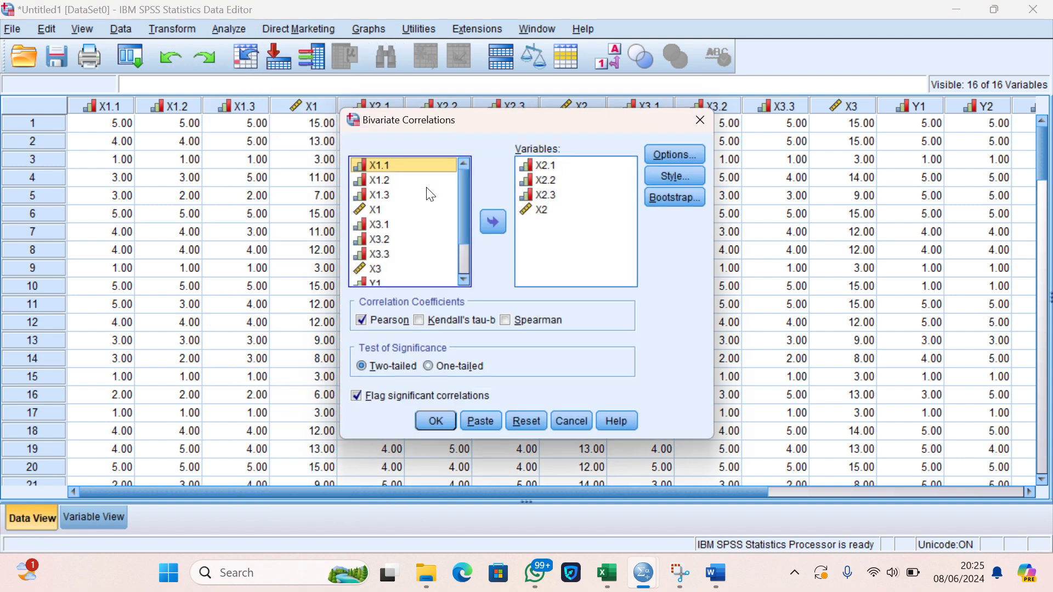
pyautogui.doubleClick(526, 165)
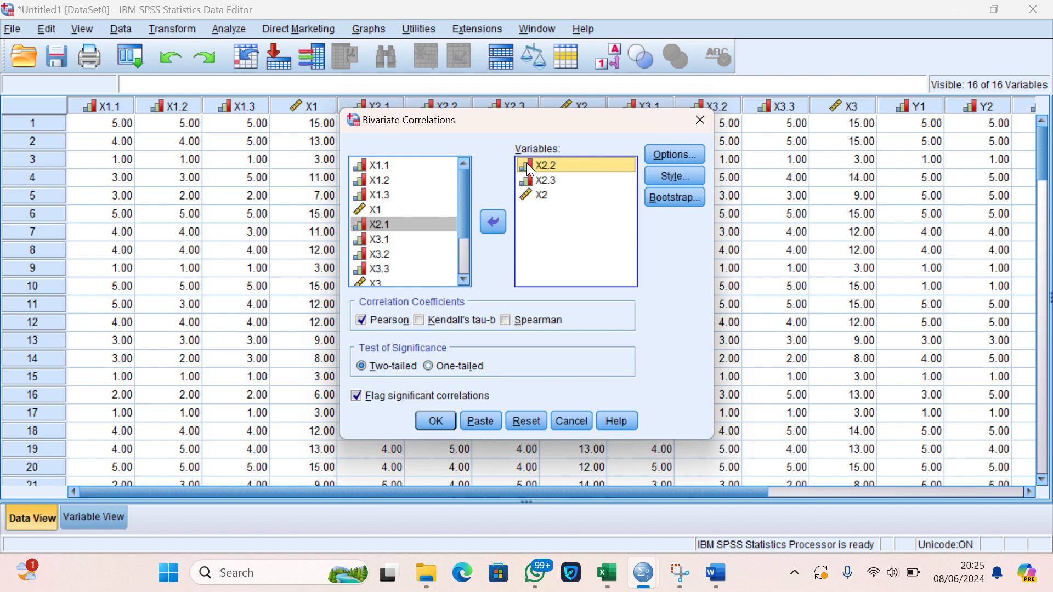
pyautogui.doubleClick(526, 165)
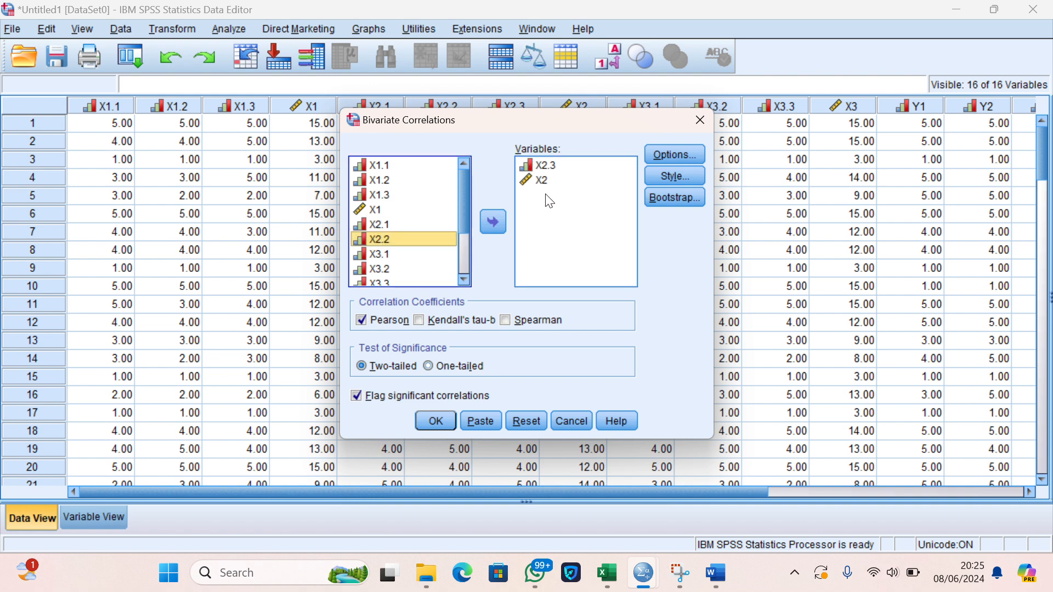
pyautogui.click(550, 166)
pyautogui.doubleClick(550, 165)
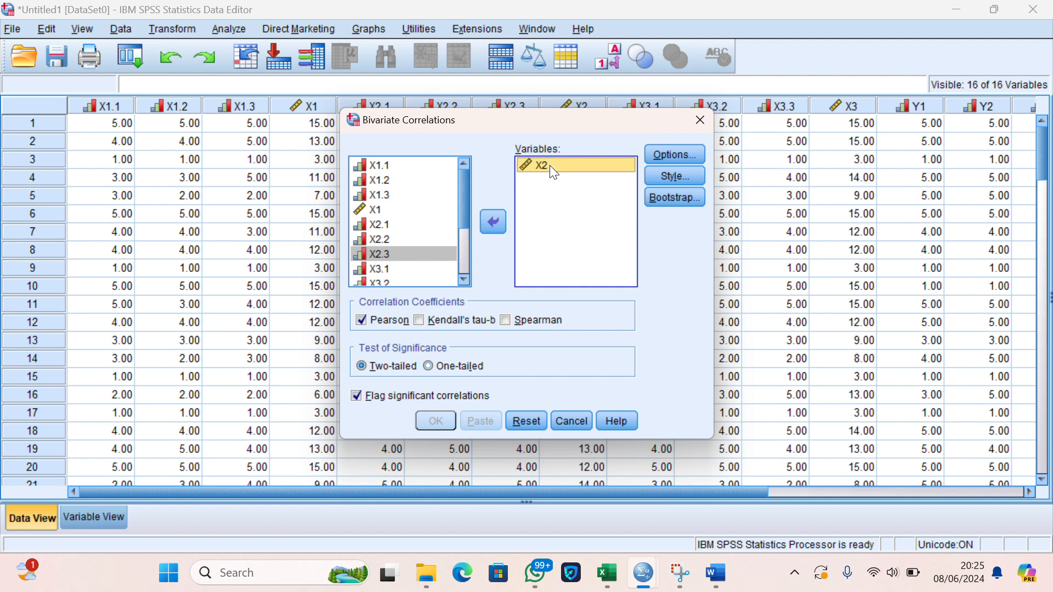
pyautogui.doubleClick(549, 165)
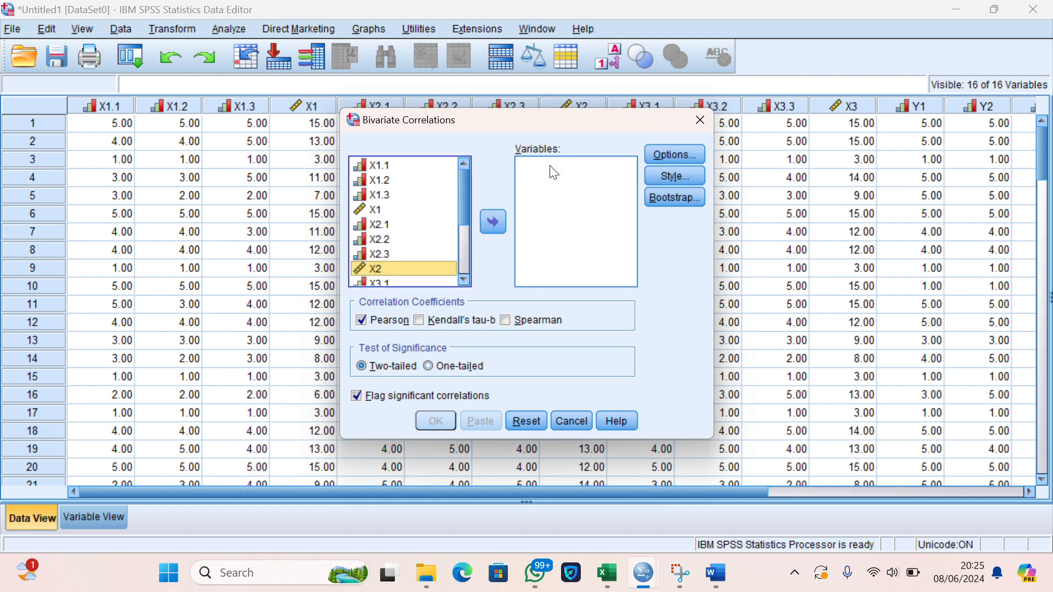
# - Run a two-tailed Pearson bivariate correlation on X3.1, X3.2, X3.3 and X3
pyautogui.click(464, 277)
pyautogui.click(417, 174)
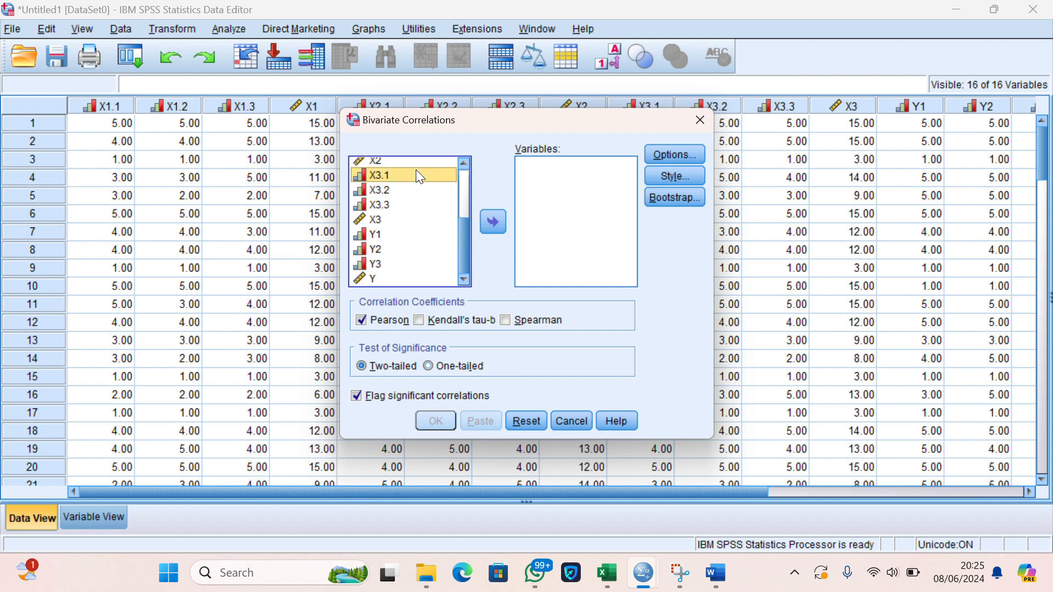
pyautogui.doubleClick(419, 175)
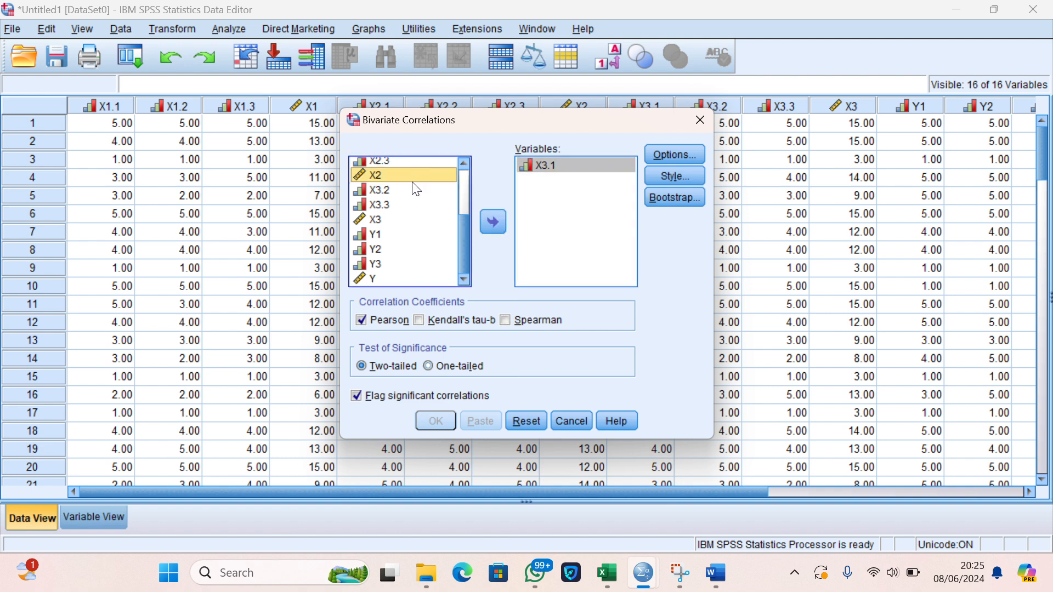
pyautogui.doubleClick(415, 190)
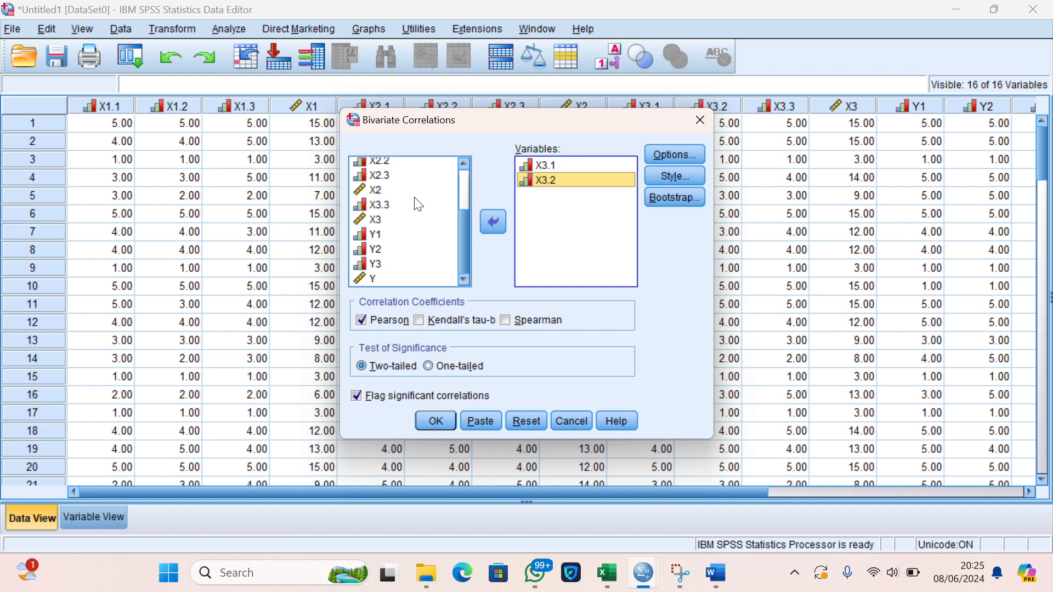
pyautogui.doubleClick(419, 204)
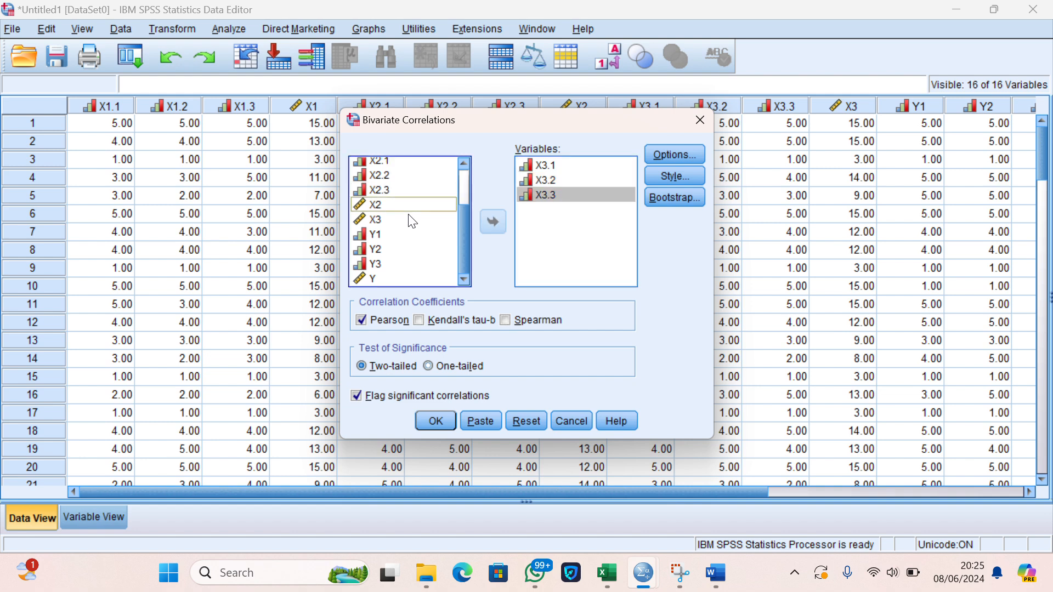
pyautogui.doubleClick(412, 220)
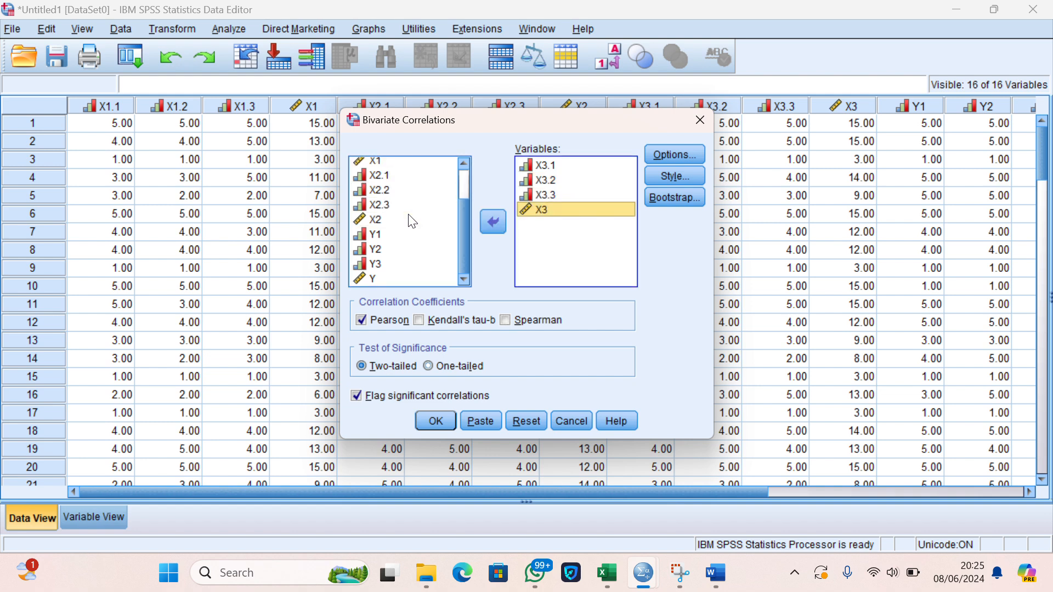
pyautogui.click(436, 420)
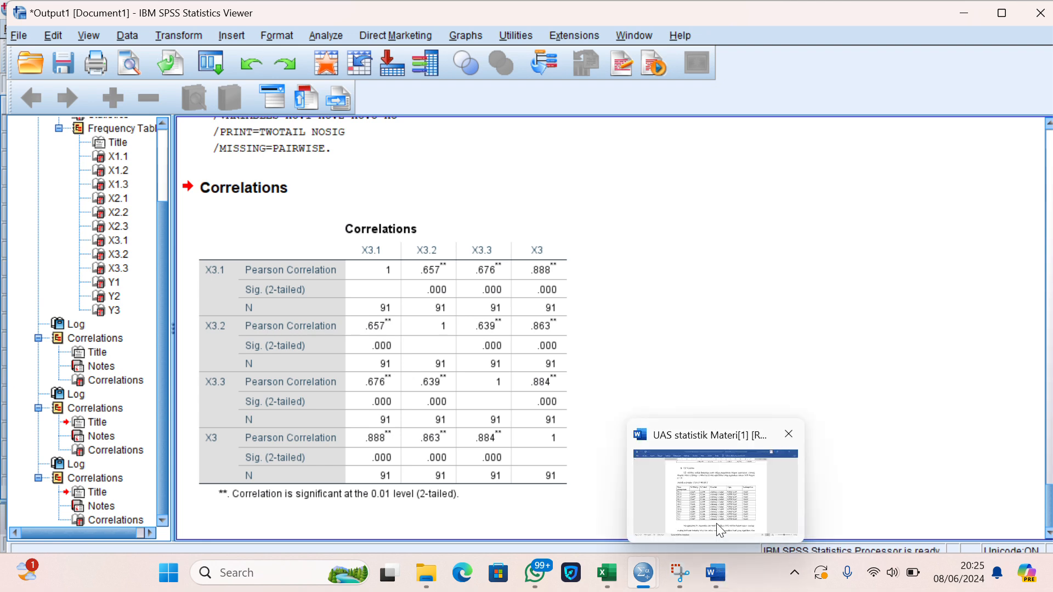
pyautogui.moveTo(716, 523)
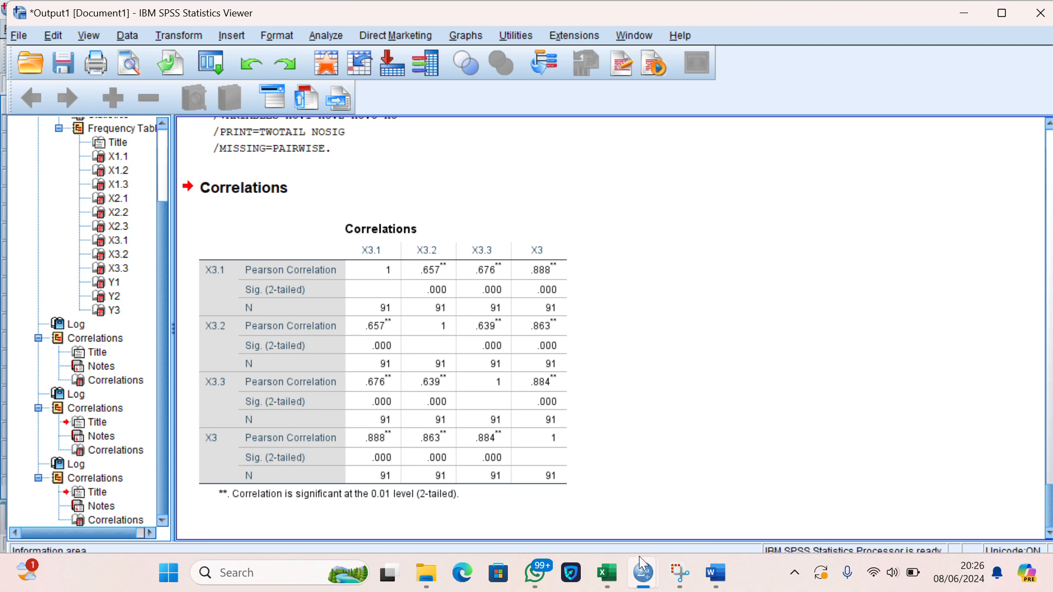
# - Return to the Data Editor, reopen Bivariate Correlations and remove X3.1, X3.2, X3.3 and X3 from the analysis variables
pyautogui.moveTo(640, 559)
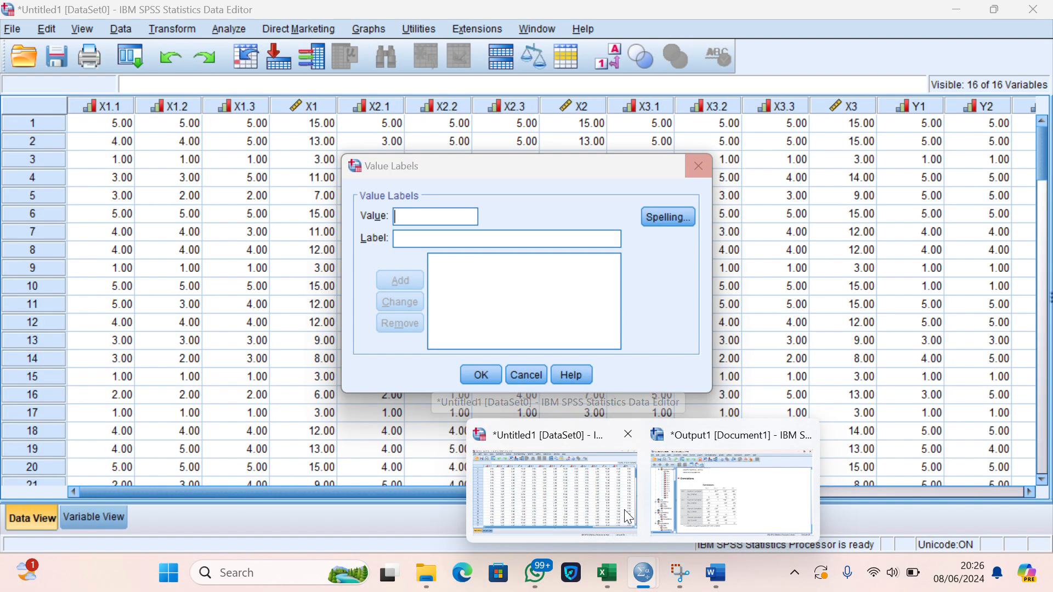
pyautogui.click(624, 509)
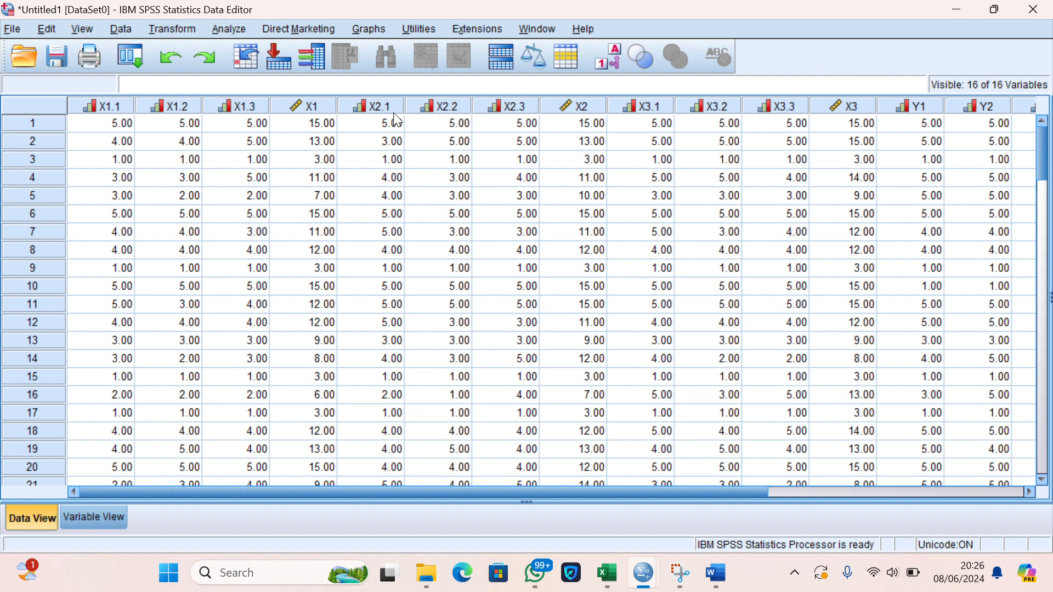
pyautogui.moveTo(645, 583)
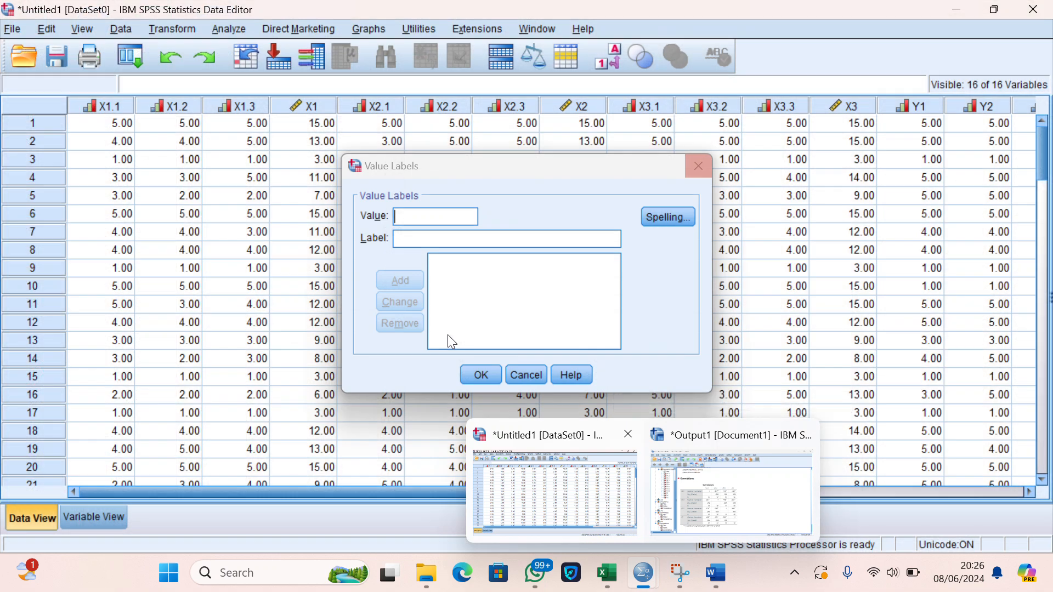
pyautogui.click(224, 28)
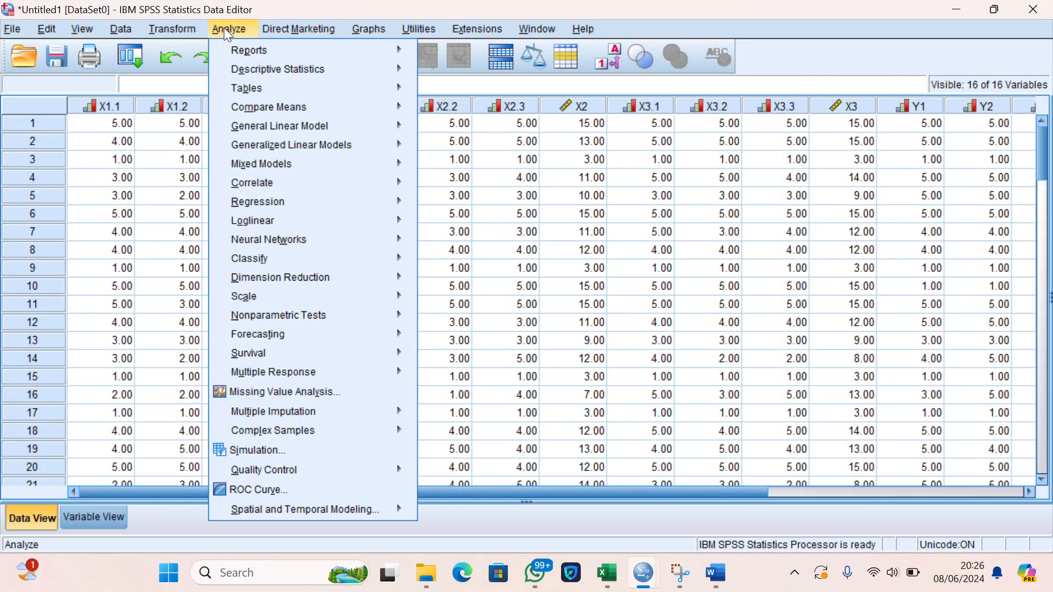
pyautogui.moveTo(282, 181)
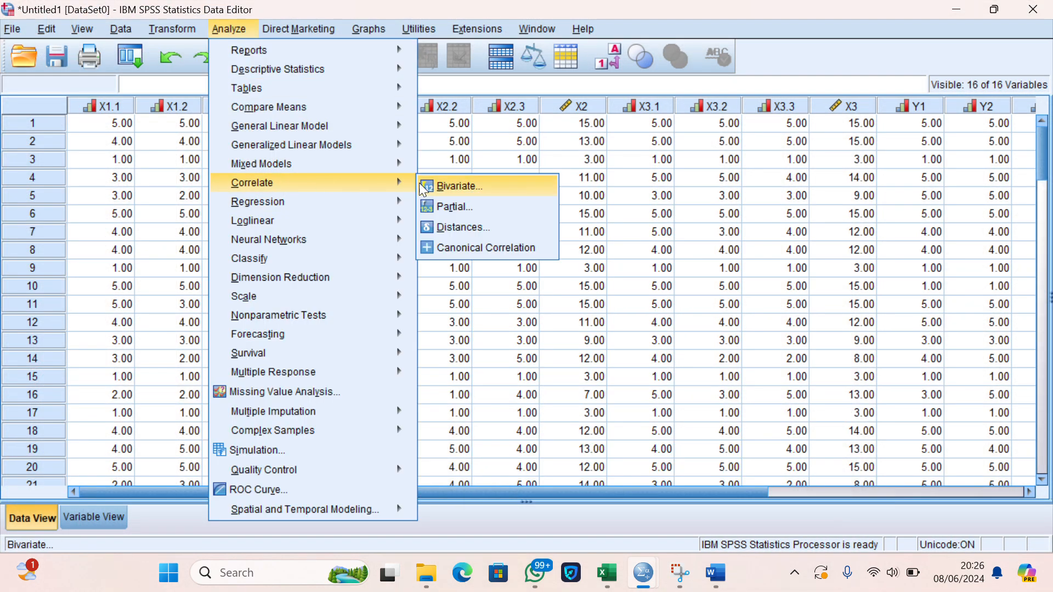
pyautogui.click(455, 186)
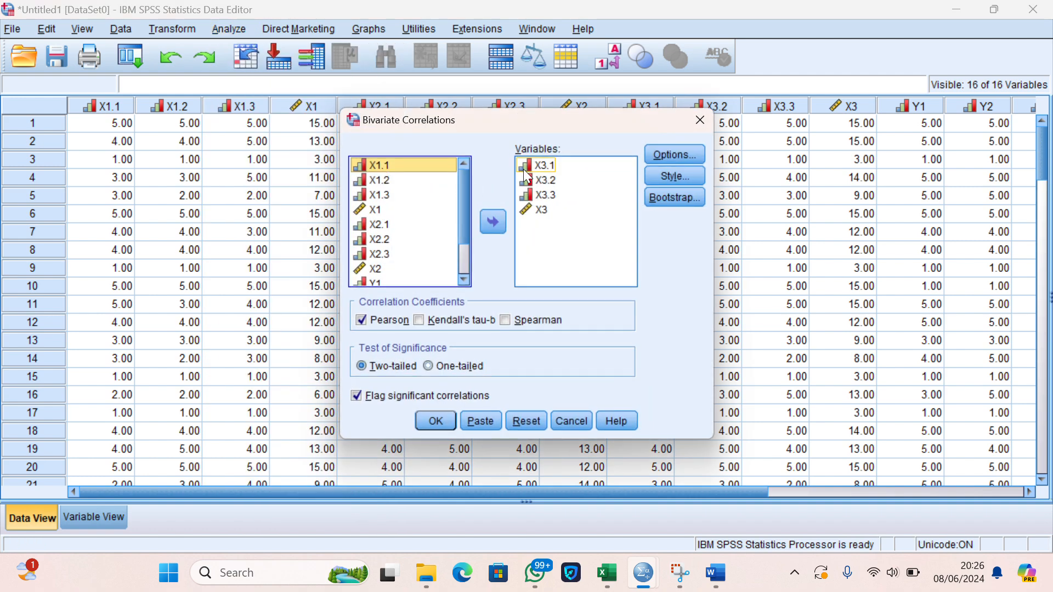
pyautogui.click(537, 162)
pyautogui.doubleClick(537, 162)
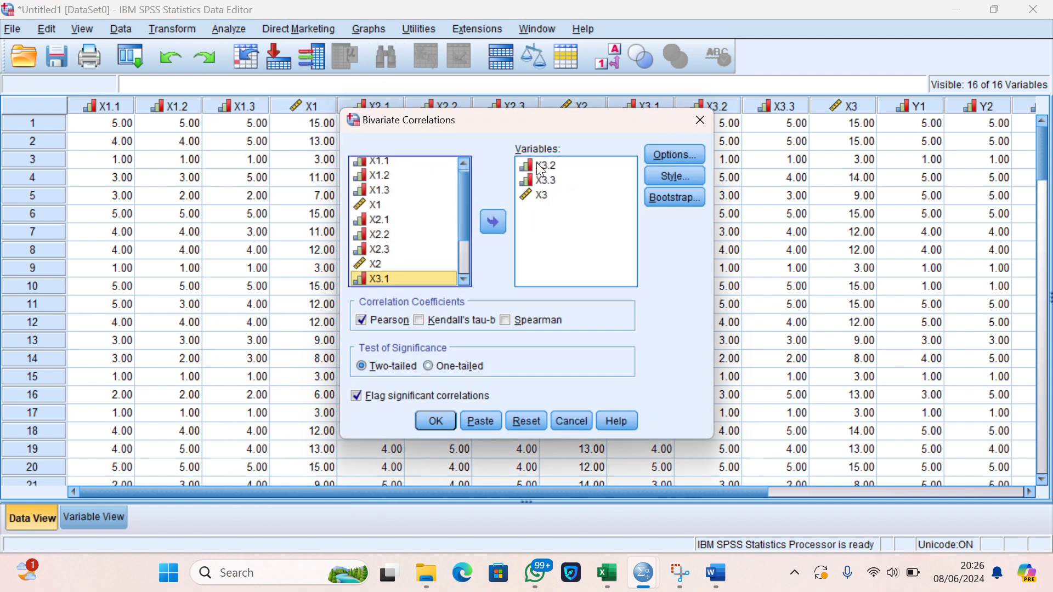
pyautogui.doubleClick(536, 162)
pyautogui.doubleClick(537, 162)
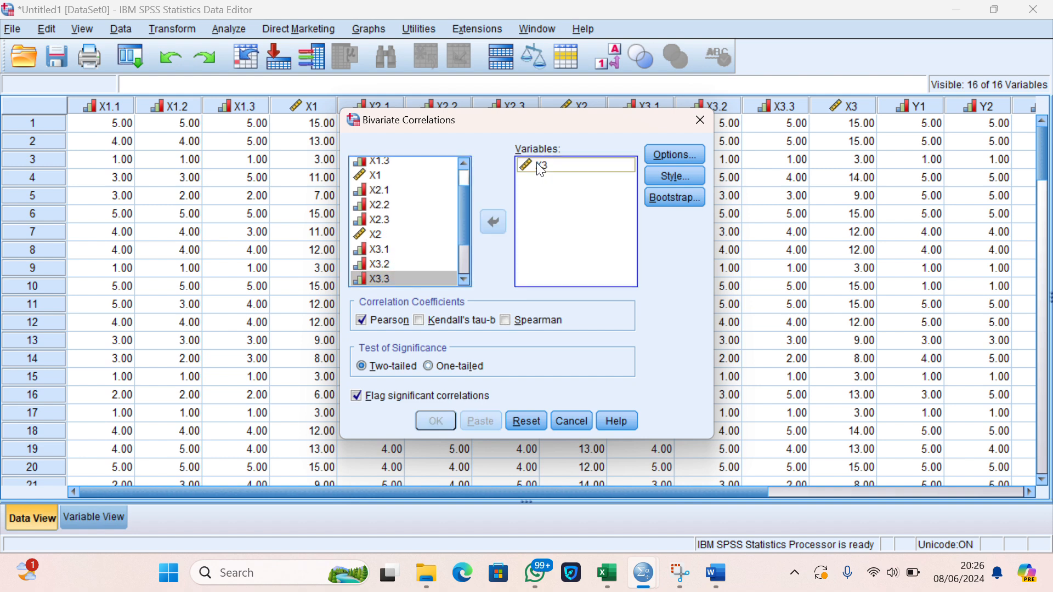
pyautogui.doubleClick(537, 163)
# - Run a two-tailed Pearson bivariate correlation on Y1, Y2, Y3 and Y
pyautogui.click(463, 279)
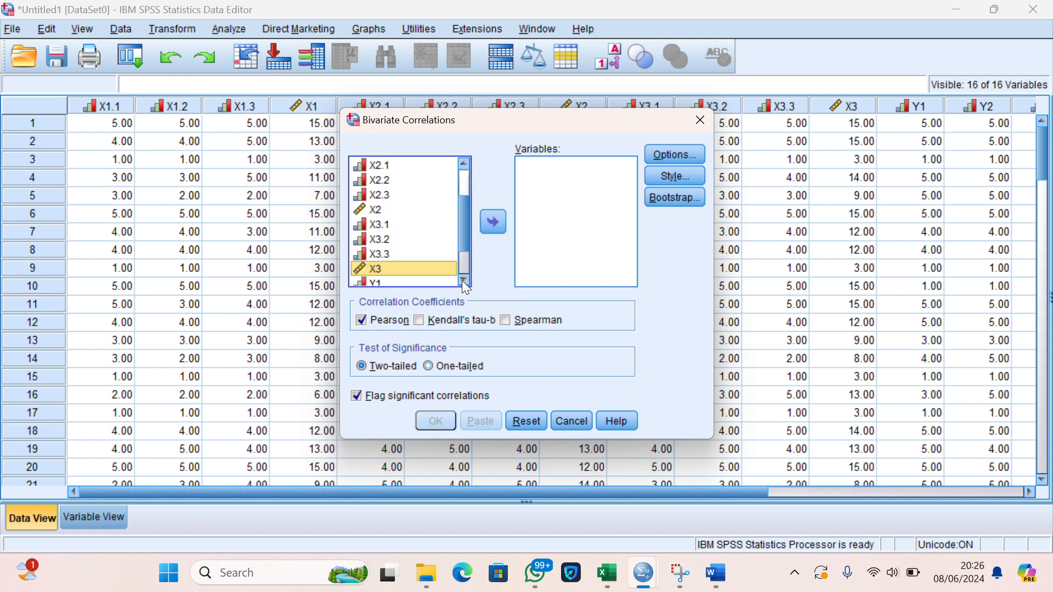
pyautogui.click(464, 280)
pyautogui.click(464, 279)
pyautogui.click(464, 280)
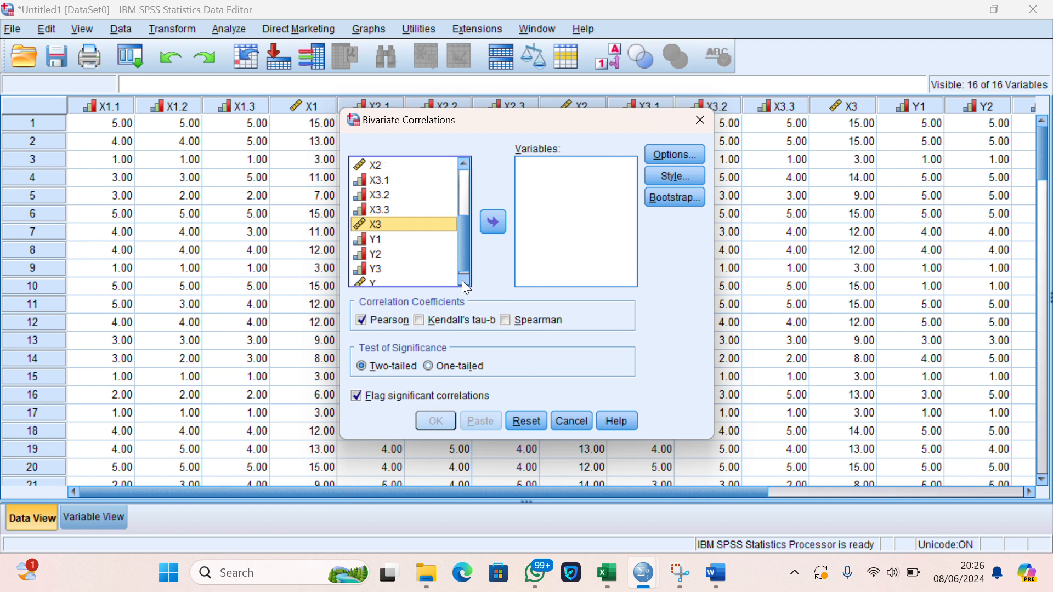
pyautogui.doubleClick(424, 240)
pyautogui.doubleClick(423, 249)
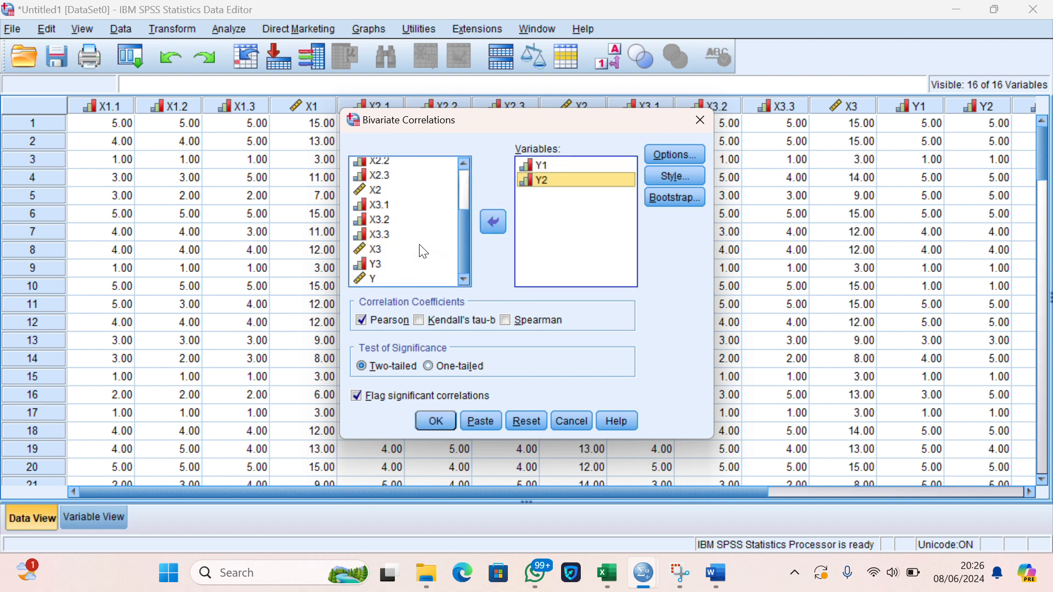
pyautogui.doubleClick(420, 266)
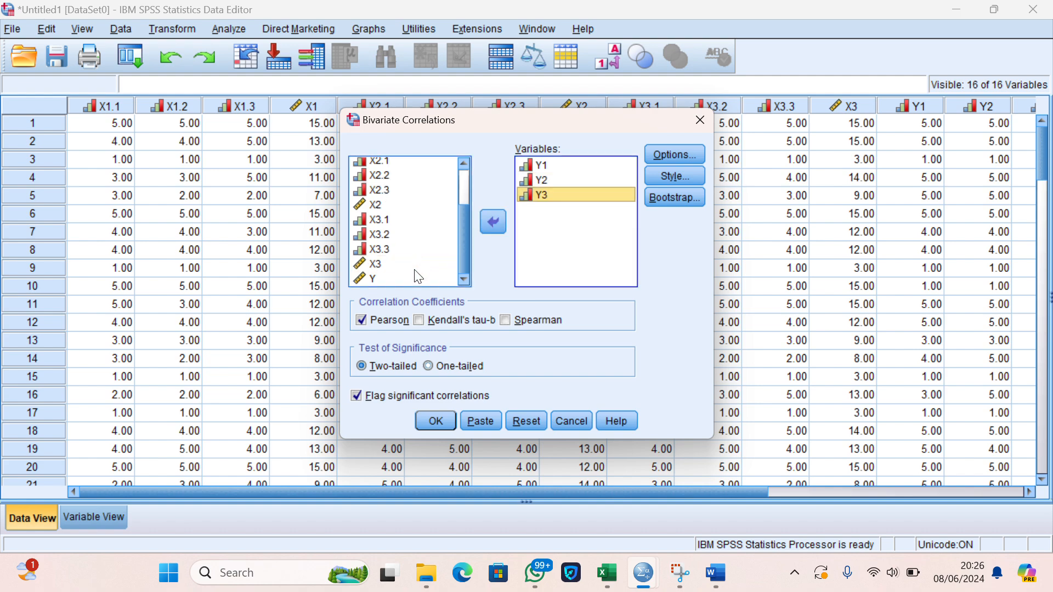
pyautogui.doubleClick(412, 277)
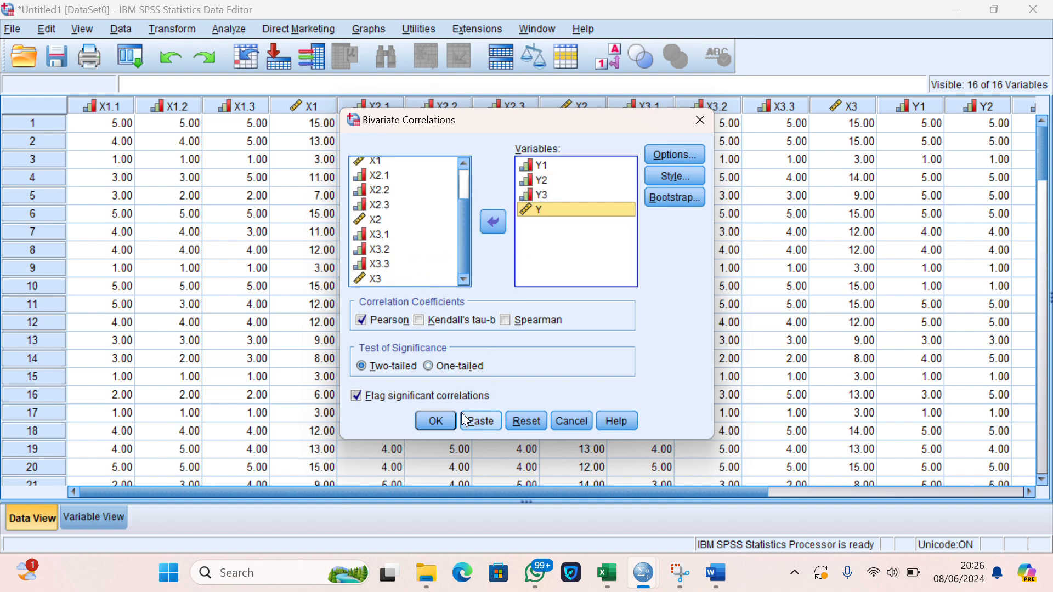
pyautogui.click(439, 420)
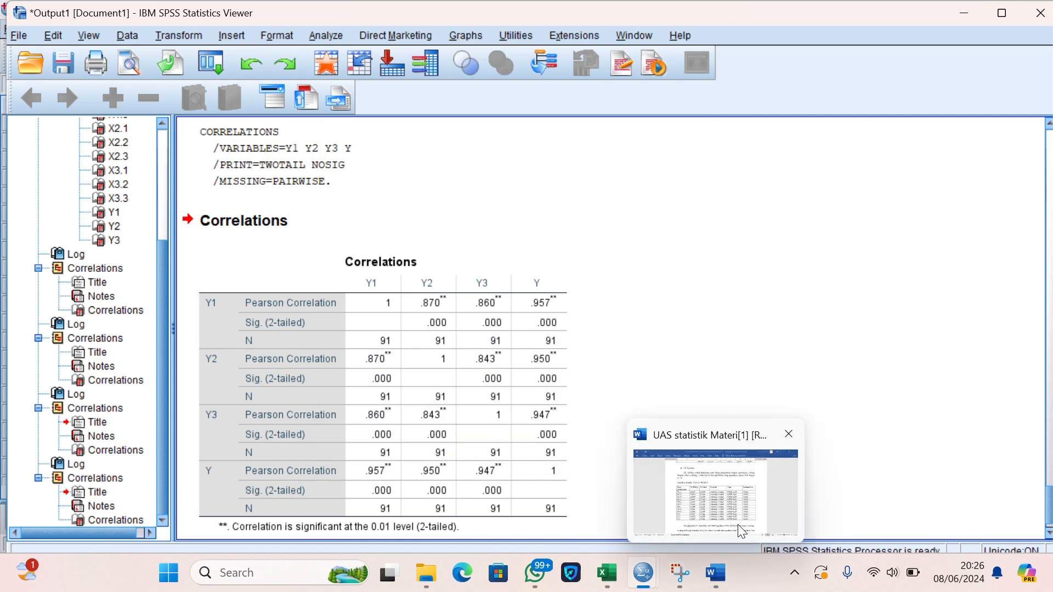
# - Switch to the Word report UAS statistik Materi[1] and review the Uji Validitas table, its conclusion and the Uji Reliabilitas section
pyautogui.click(741, 518)
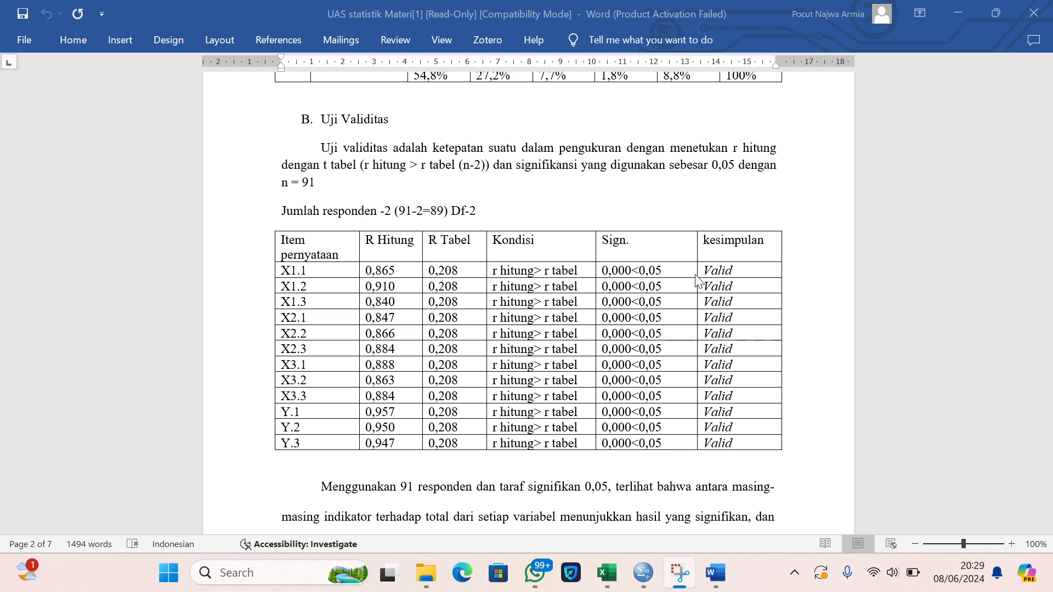
pyautogui.scroll(-3, 598, 357)
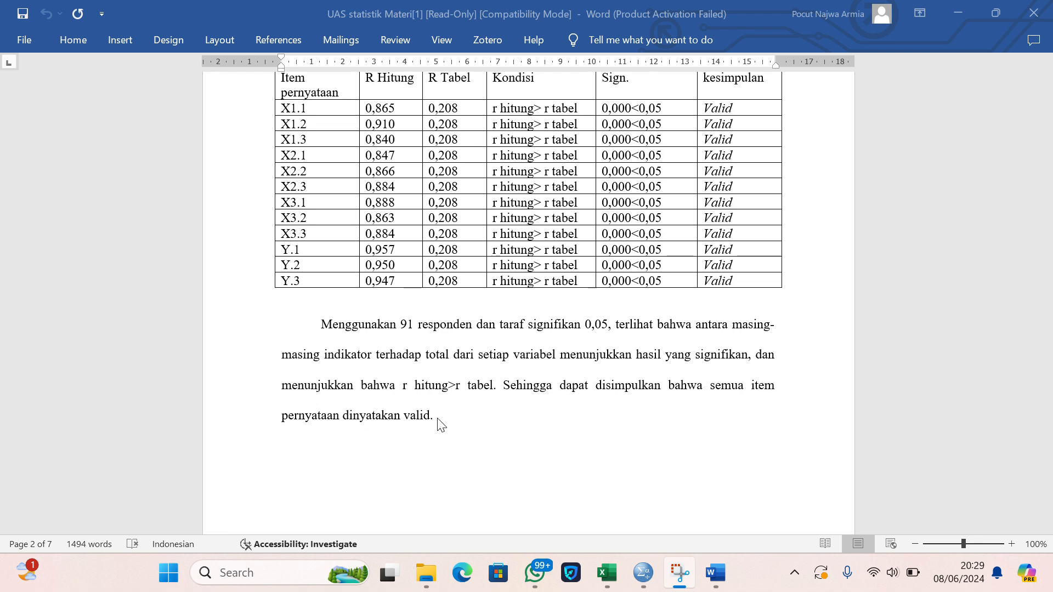
pyautogui.scroll(2, 484, 371)
pyautogui.scroll(5, 484, 370)
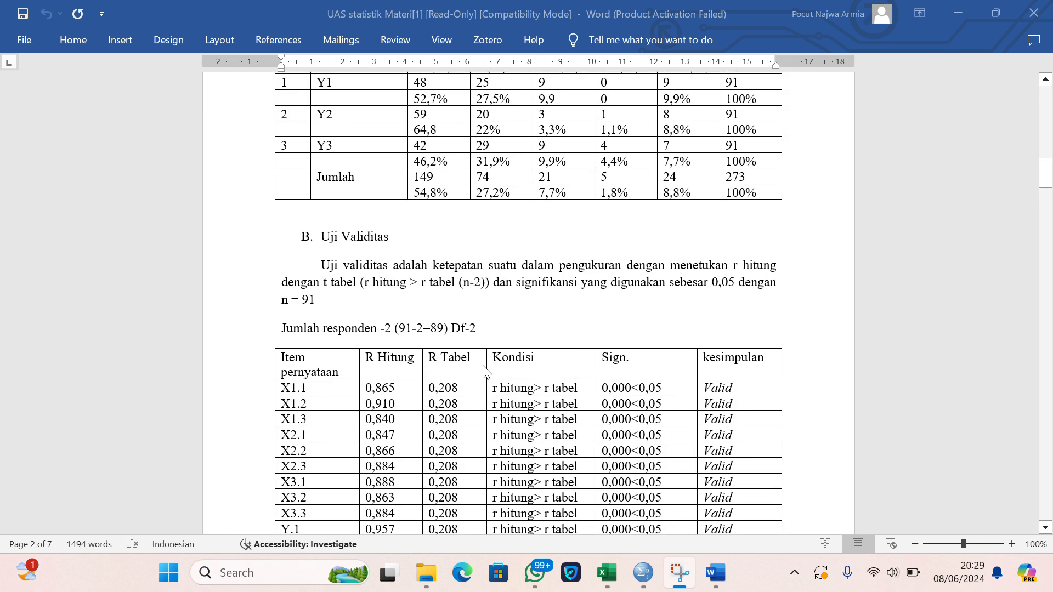
pyautogui.scroll(-2, 485, 370)
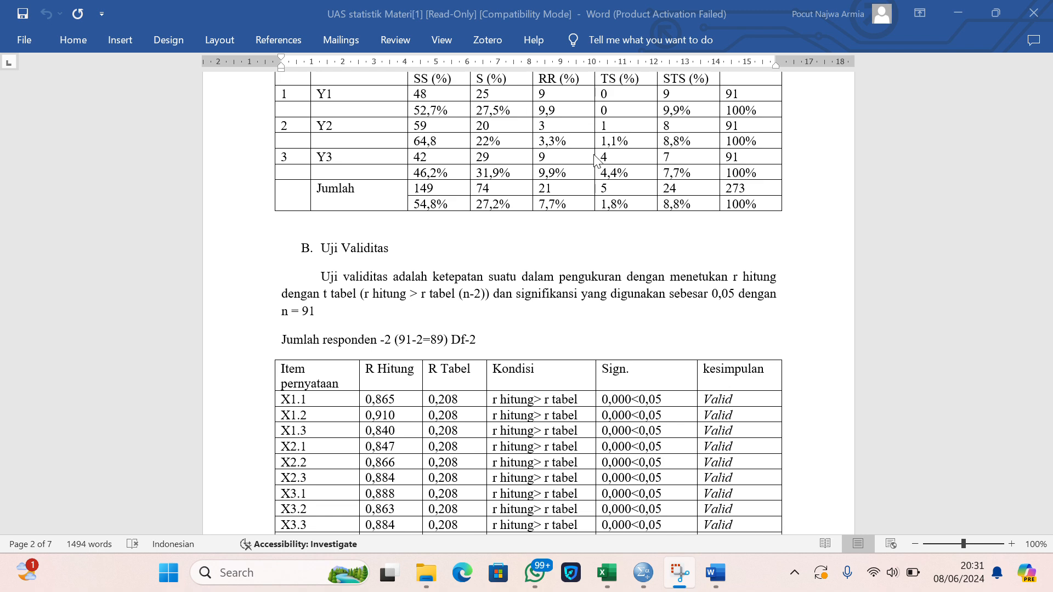
pyautogui.scroll(-12, 595, 160)
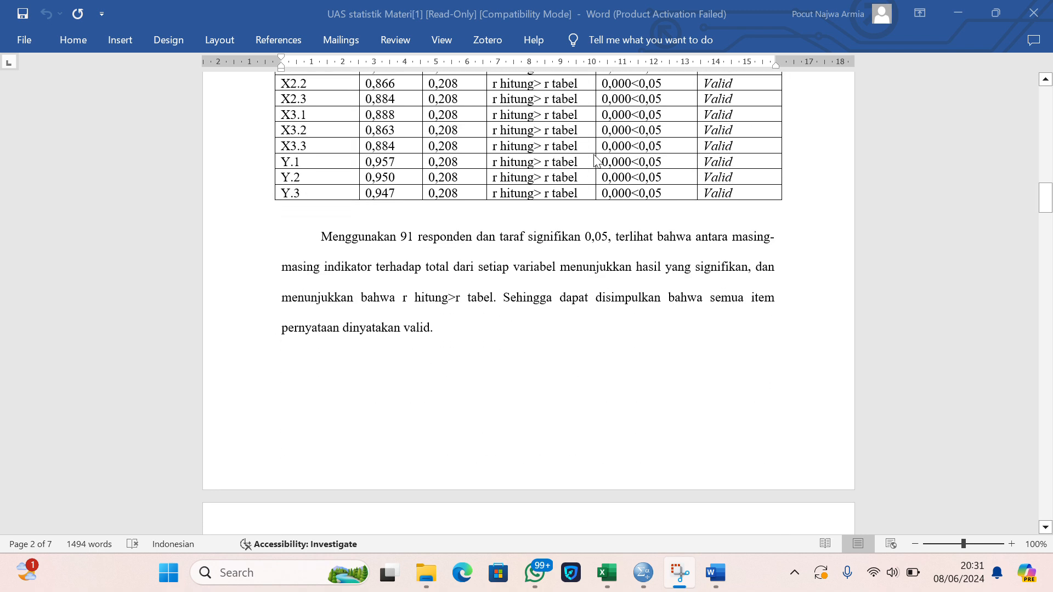
pyautogui.scroll(-5, 595, 160)
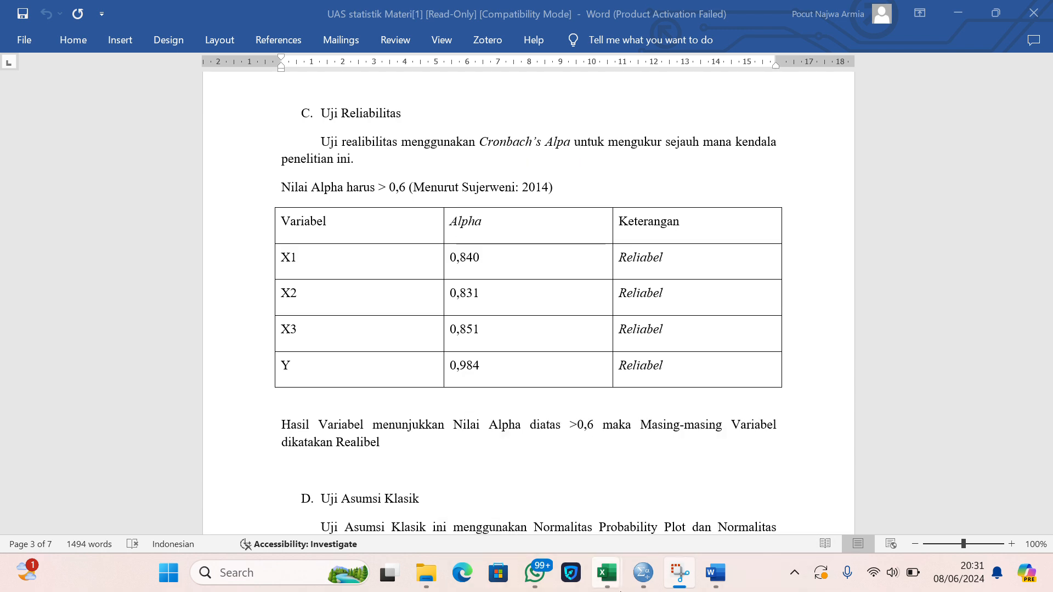
# - Switch to the SPSS Data Editor, run a Reliability Analysis with the Alpha model on X1.1, X1.2 and X1.3, and review its output
pyautogui.moveTo(644, 573)
pyautogui.click(608, 489)
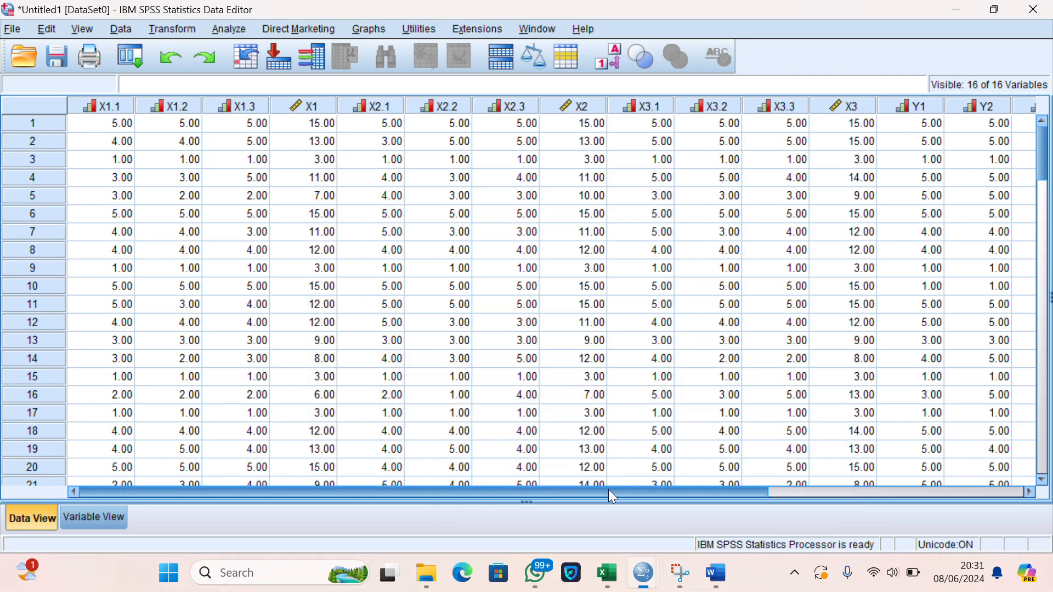
pyautogui.click(445, 18)
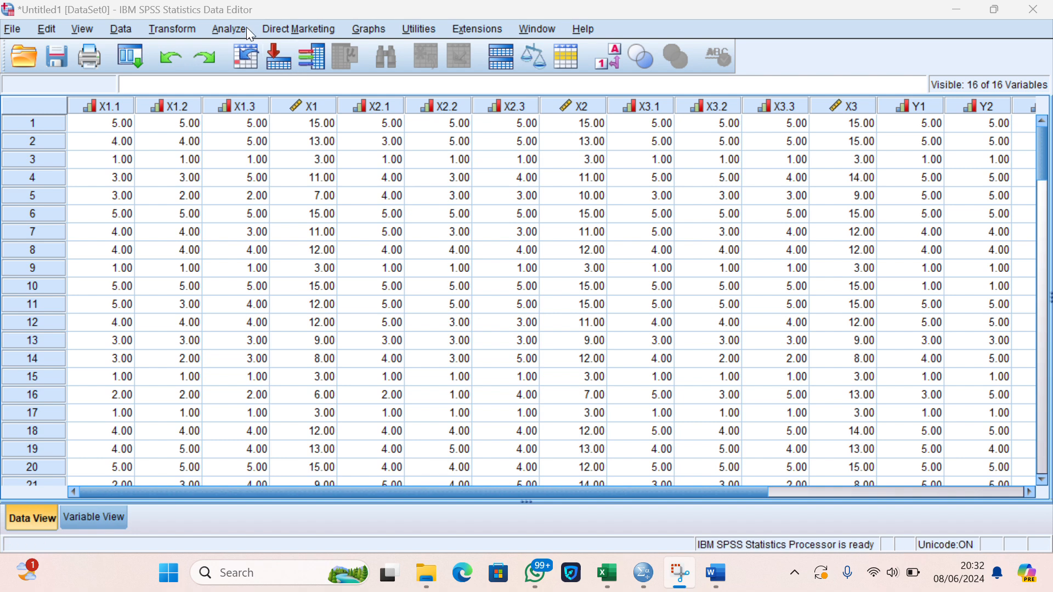
pyautogui.click(229, 29)
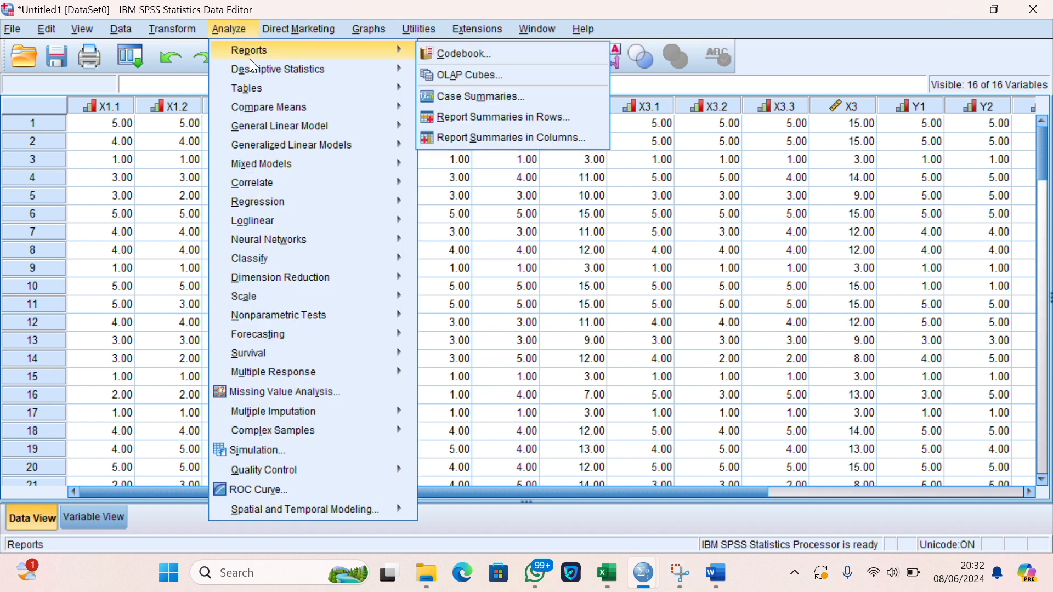
pyautogui.moveTo(270, 127)
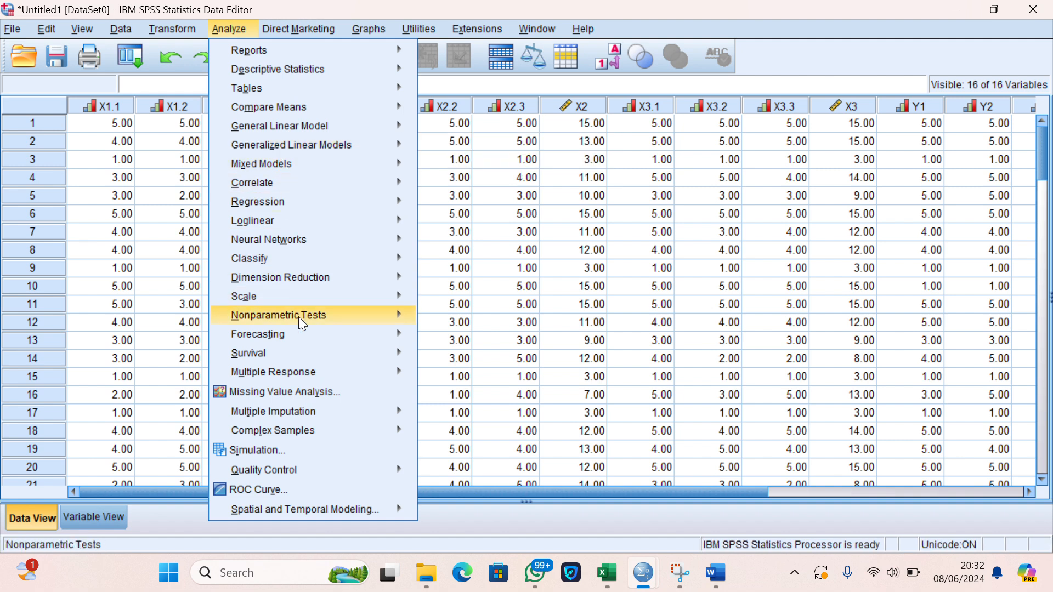
pyautogui.moveTo(306, 297)
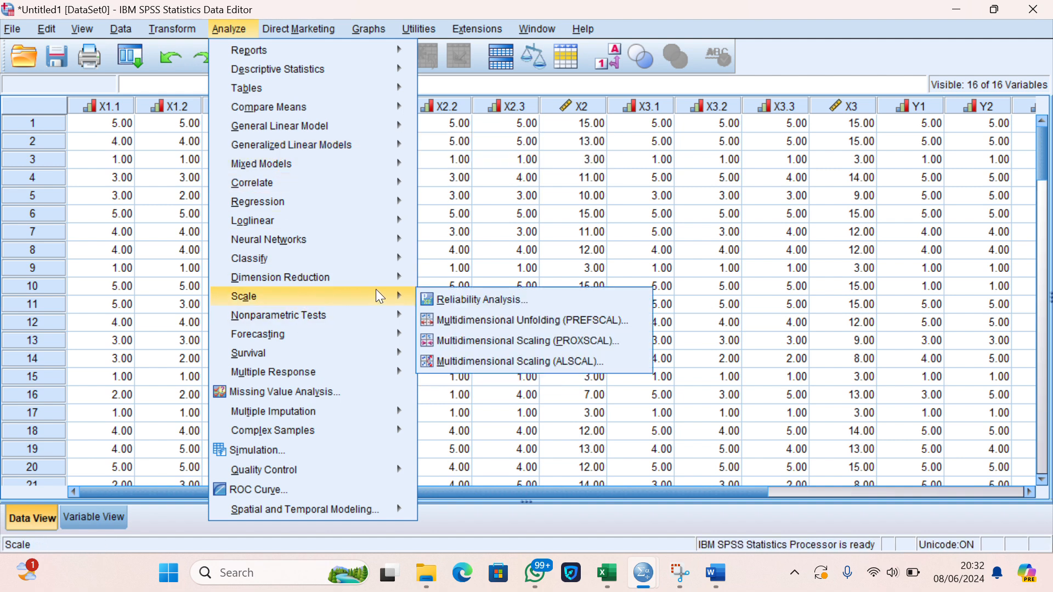
pyautogui.click(430, 301)
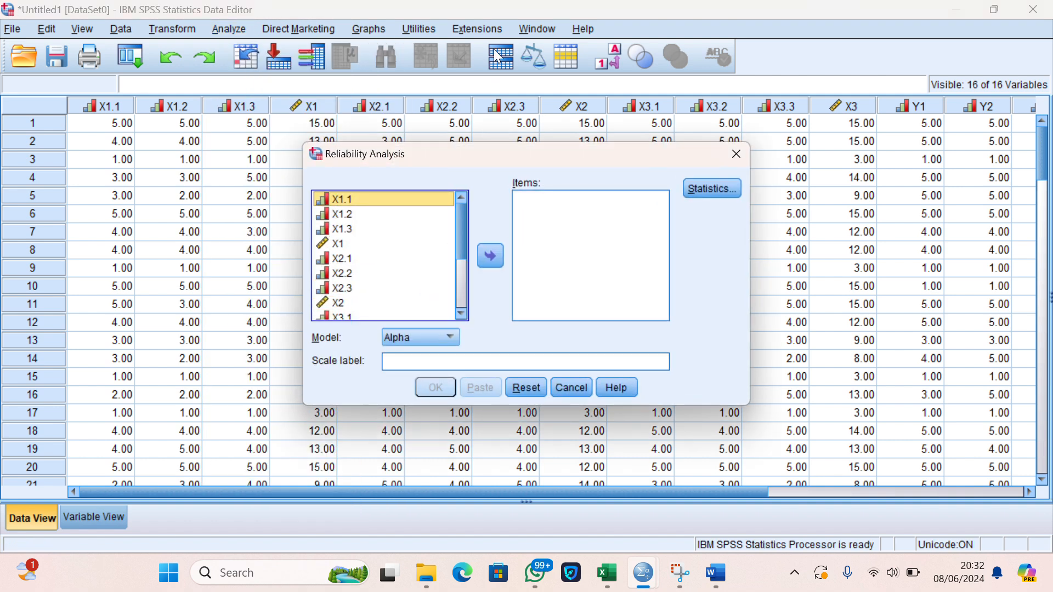
pyautogui.click(439, 17)
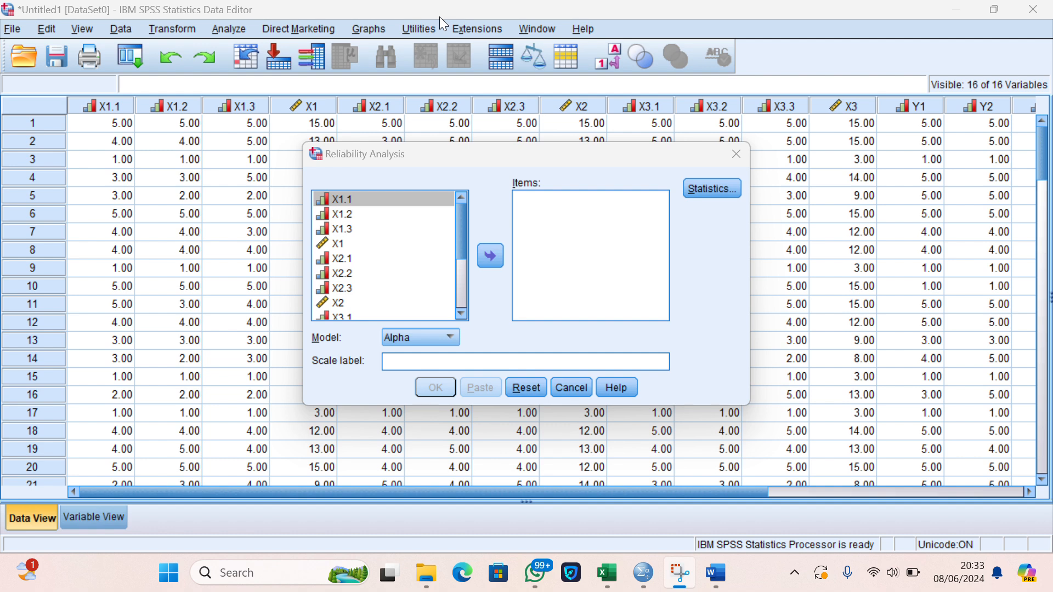
pyautogui.click(393, 189)
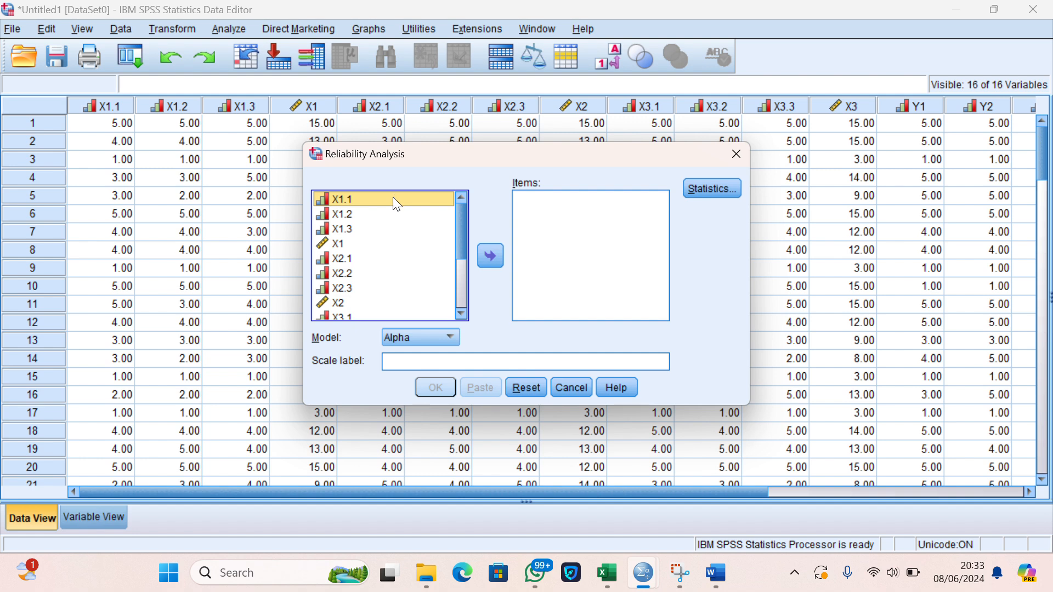
pyautogui.doubleClick(393, 198)
pyautogui.doubleClick(393, 198)
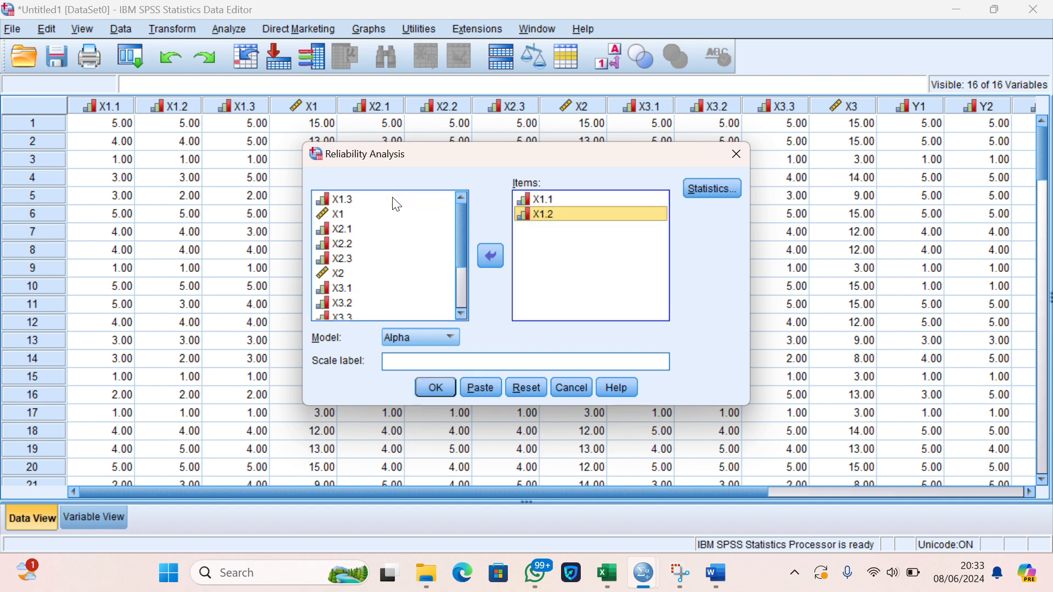
pyautogui.doubleClick(393, 199)
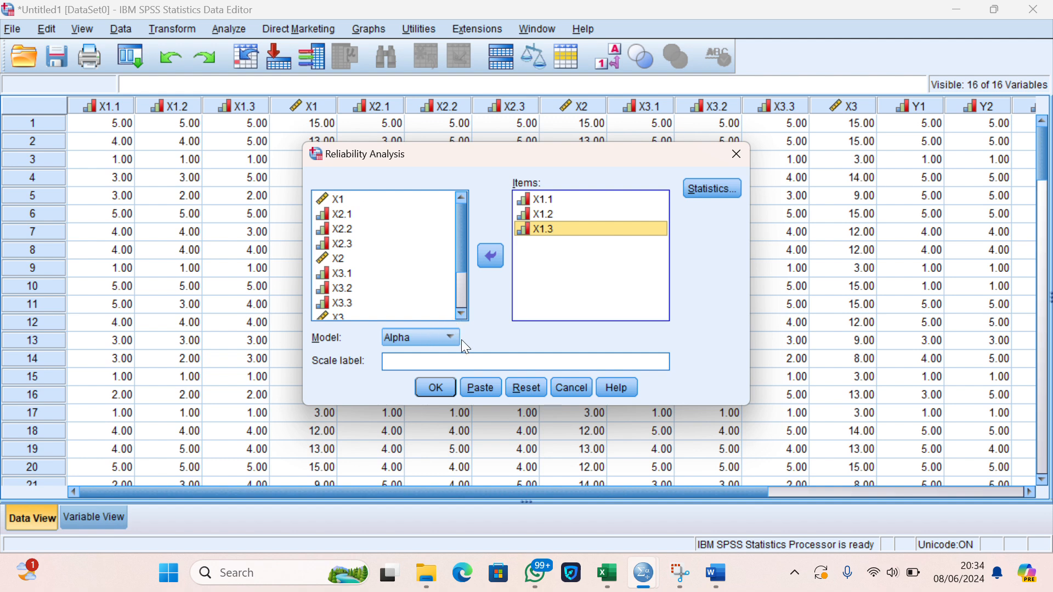
pyautogui.click(448, 386)
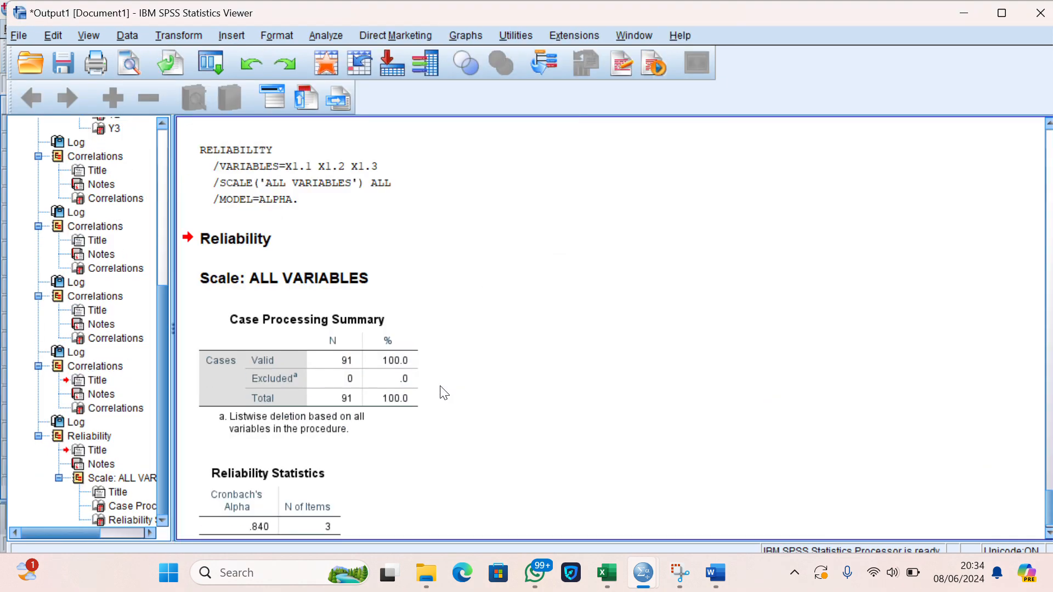
pyautogui.scroll(-1, 444, 392)
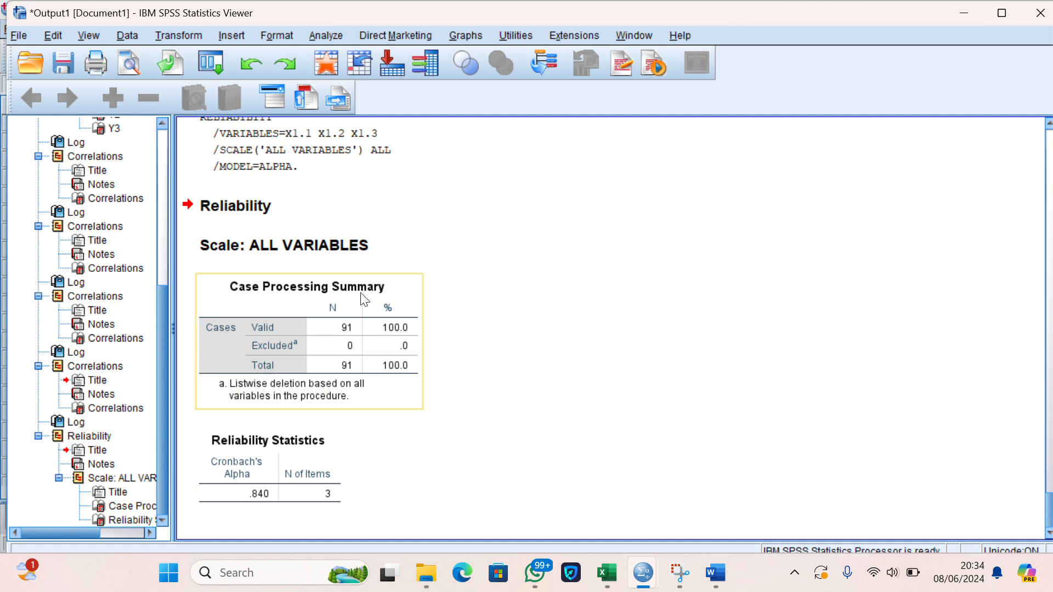
# - Switch to the Word report UAS statistik Materi[1] and compare the X1 Alpha entry in the Uji Reliabilitas table
pyautogui.click(446, 23)
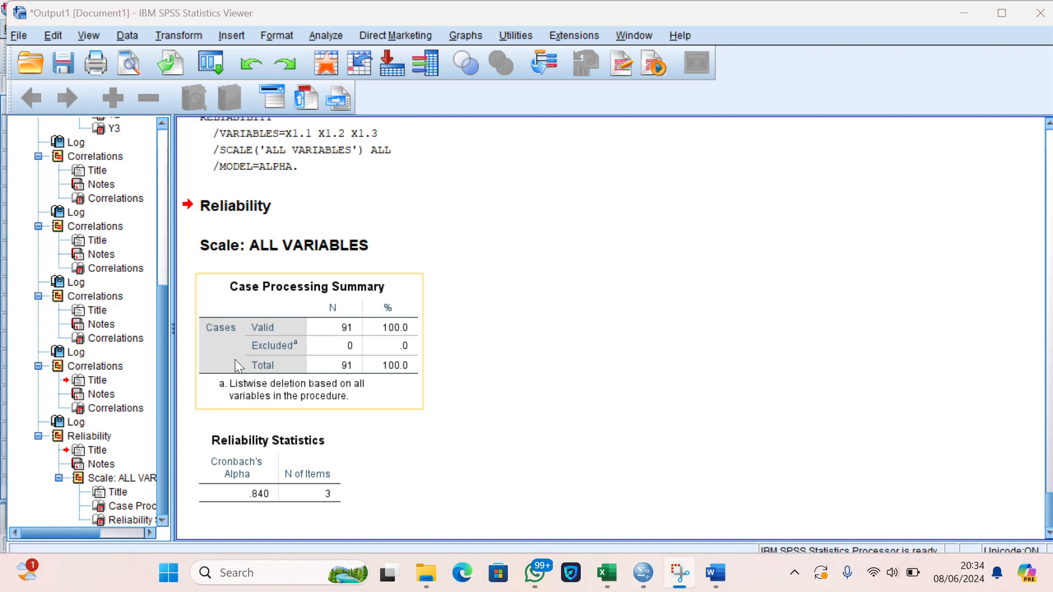
pyautogui.moveTo(535, 573)
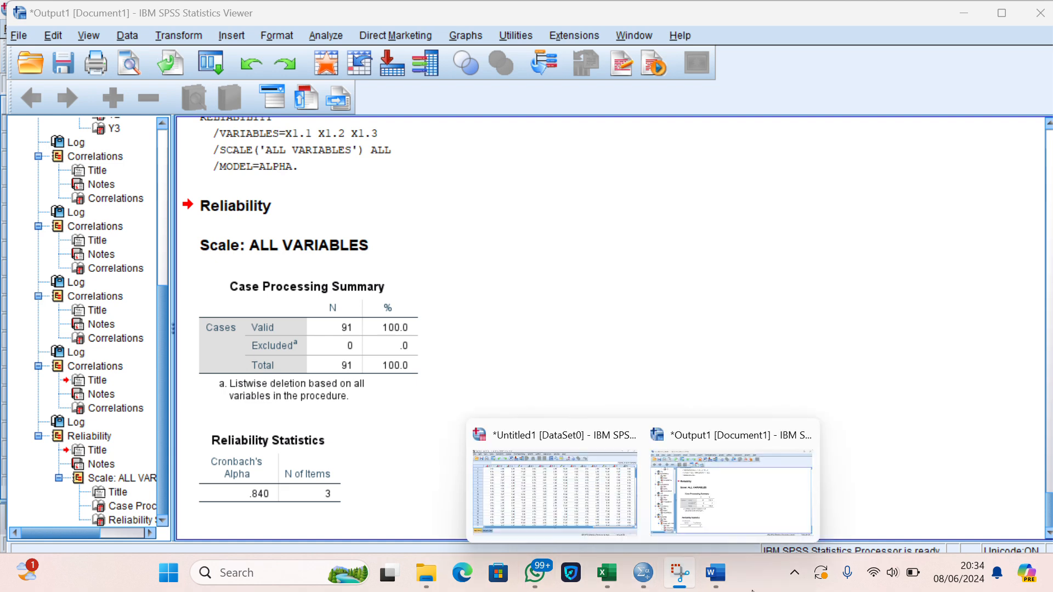
pyautogui.moveTo(716, 573)
pyautogui.moveTo(724, 524)
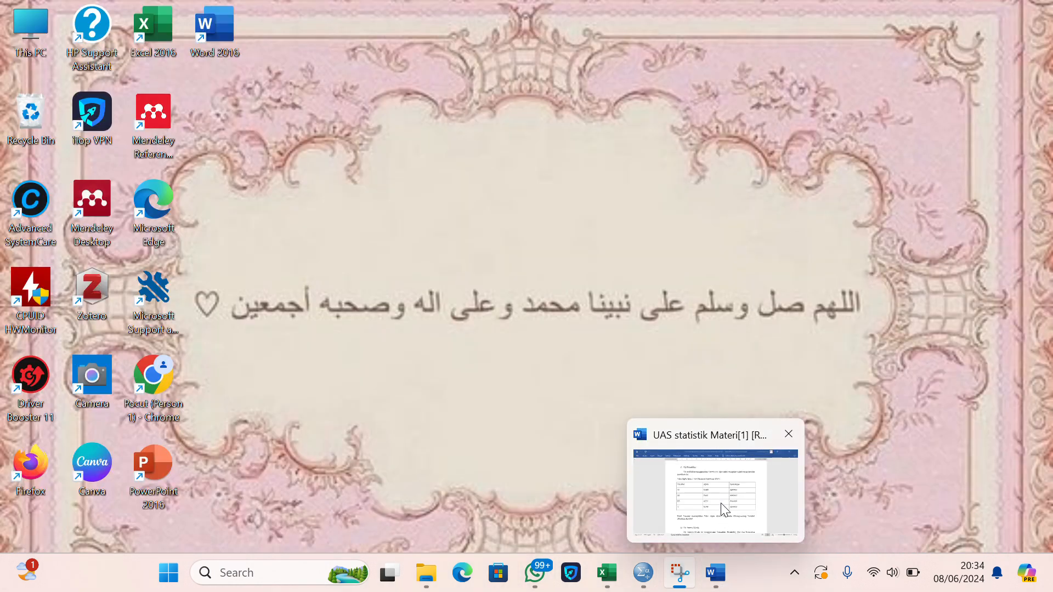
pyautogui.click(722, 505)
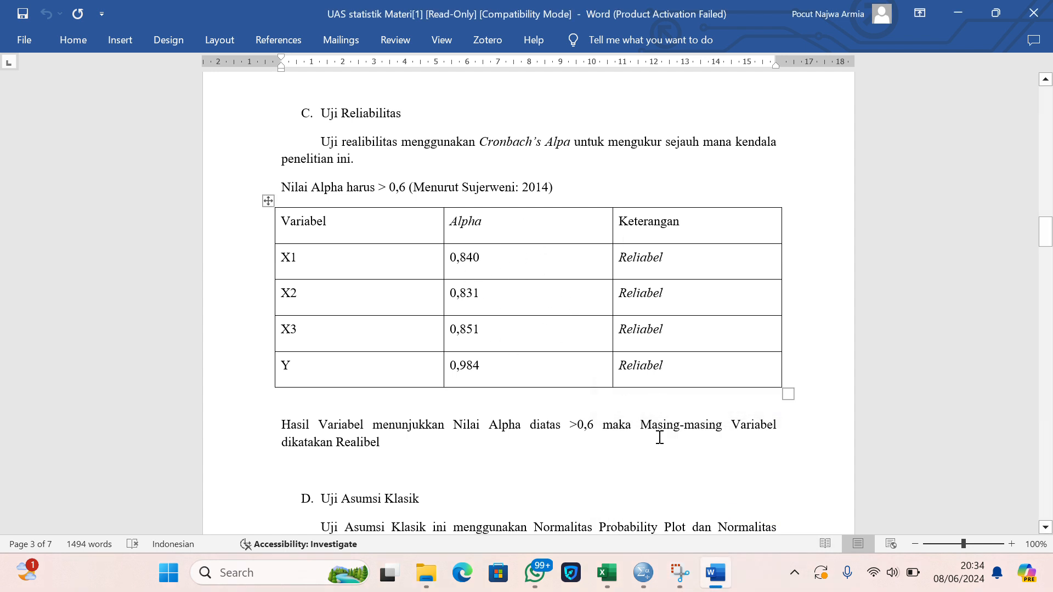
# - Switch to the SPSS Data Editor, reopen Reliability Analysis and remove X1.1, X1.2 and X1.3 from the items
pyautogui.moveTo(650, 584)
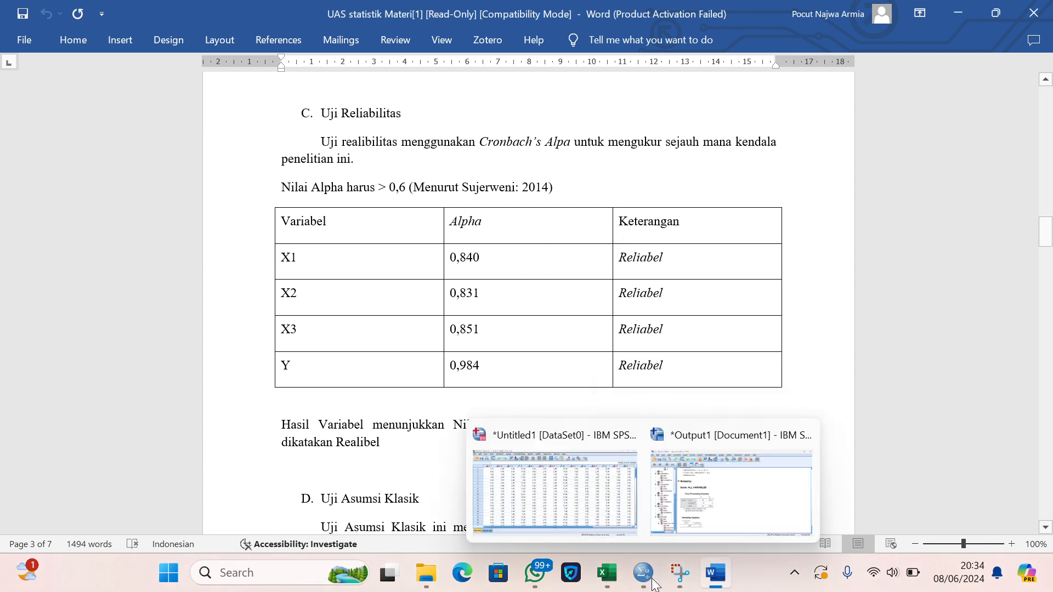
pyautogui.click(610, 521)
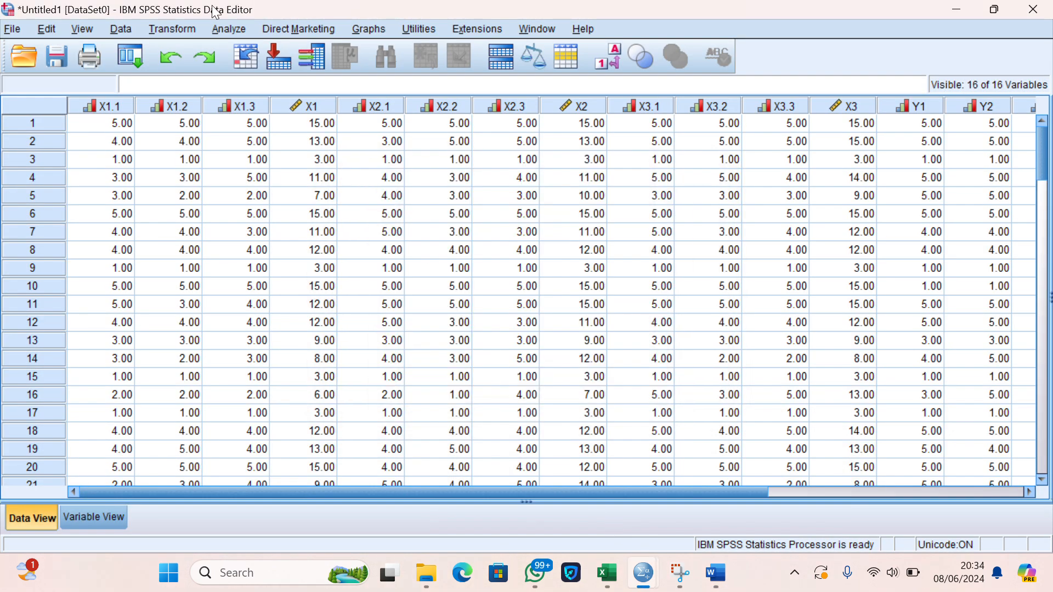
pyautogui.click(214, 27)
pyautogui.moveTo(231, 54)
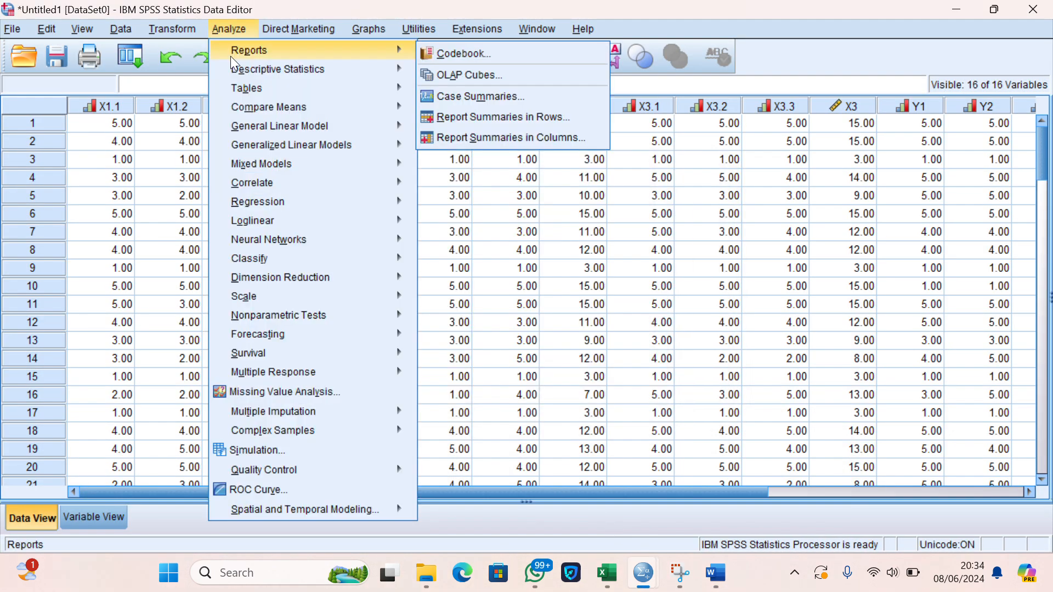
pyautogui.moveTo(356, 295)
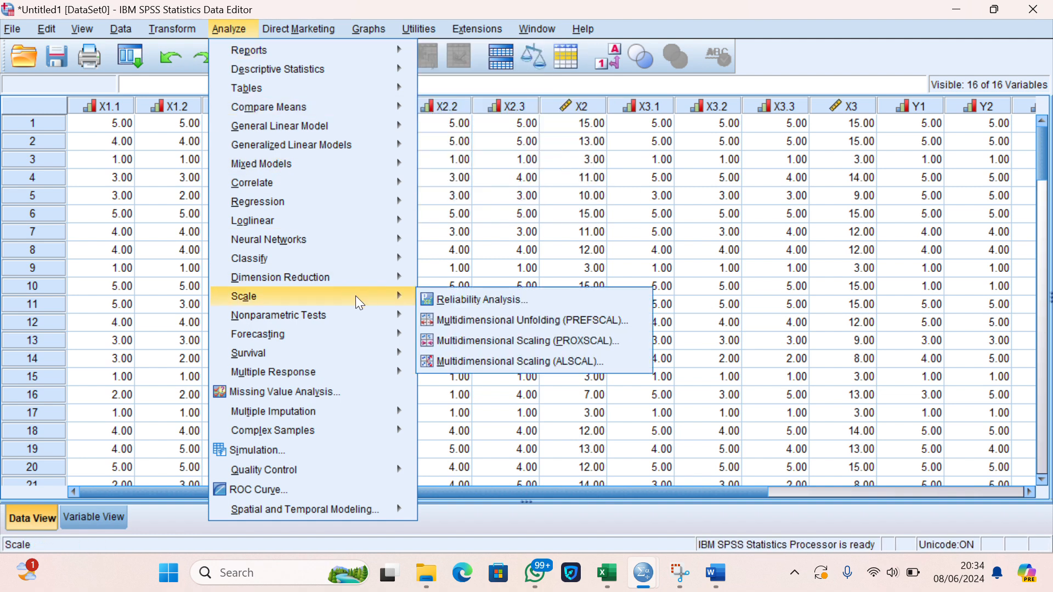
pyautogui.click(431, 299)
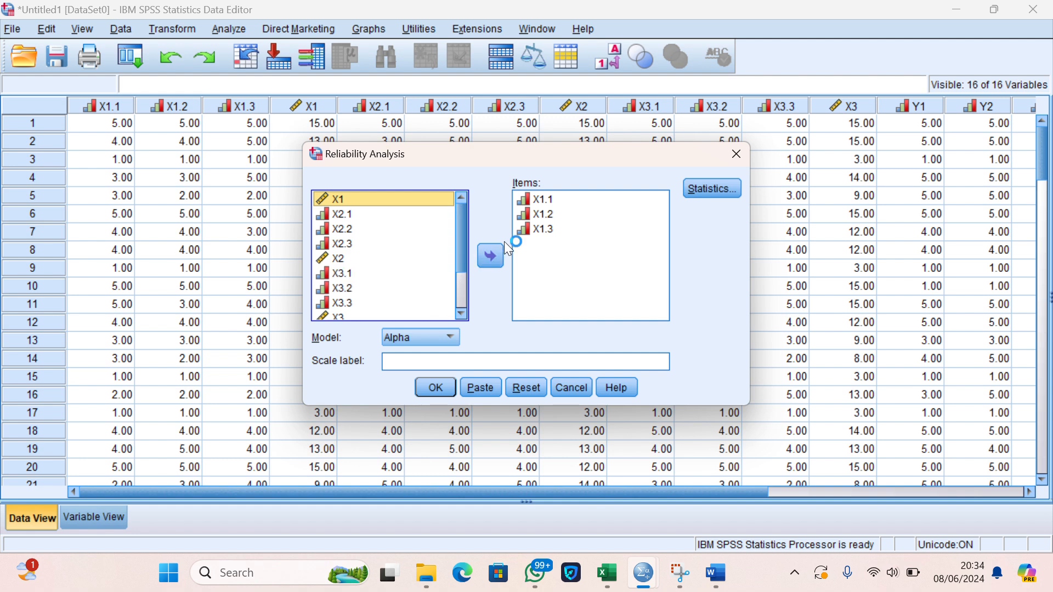
pyautogui.doubleClick(541, 200)
pyautogui.doubleClick(540, 200)
pyautogui.doubleClick(540, 200)
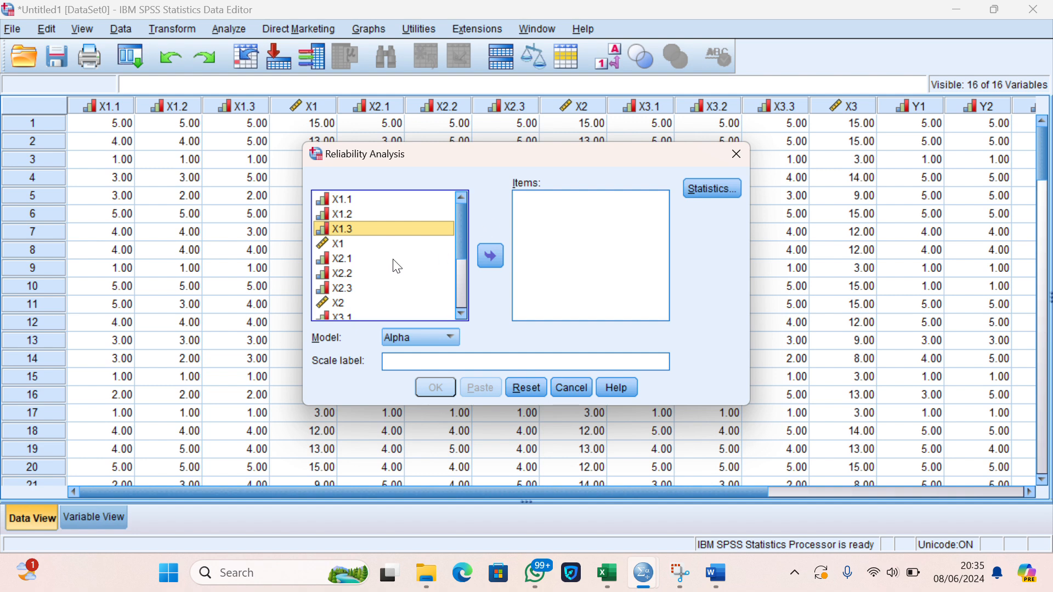
# - Run a Reliability Analysis with the Alpha model on X2.1, X2.2 and X2.3
pyautogui.doubleClick(392, 259)
pyautogui.doubleClick(392, 259)
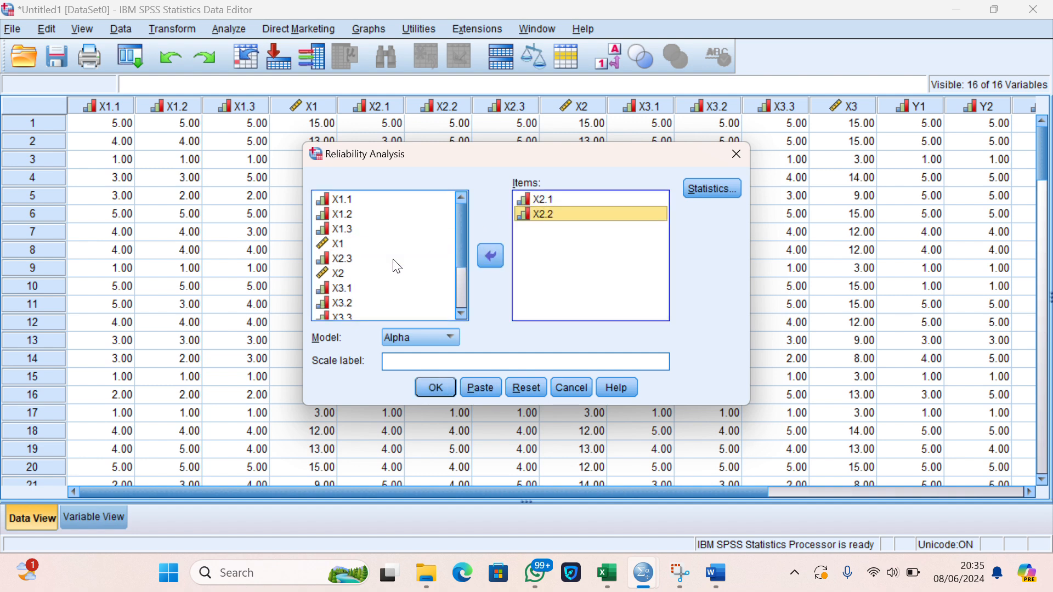
pyautogui.doubleClick(393, 259)
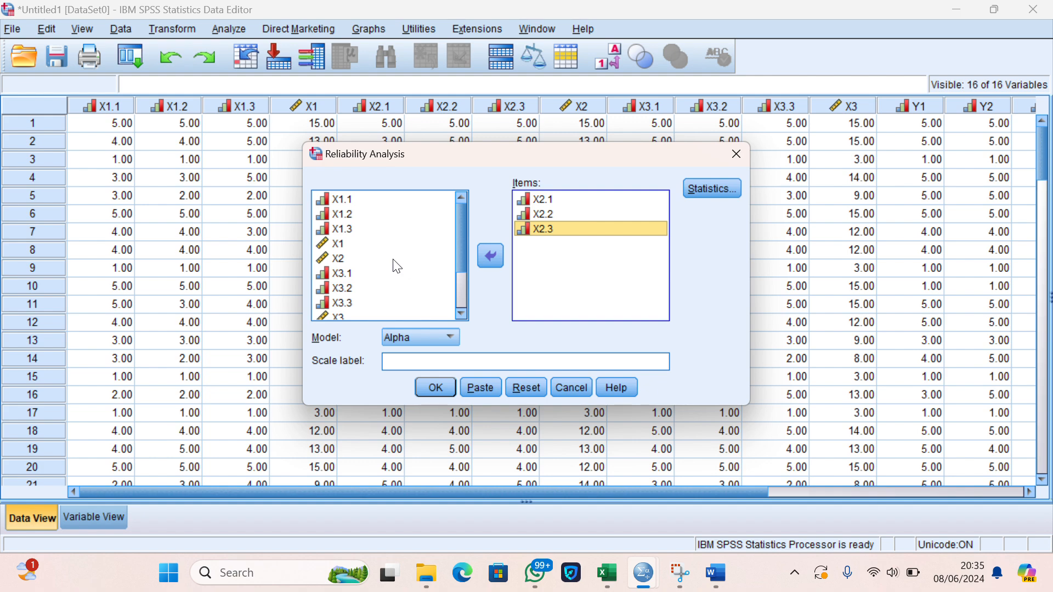
pyautogui.click(430, 385)
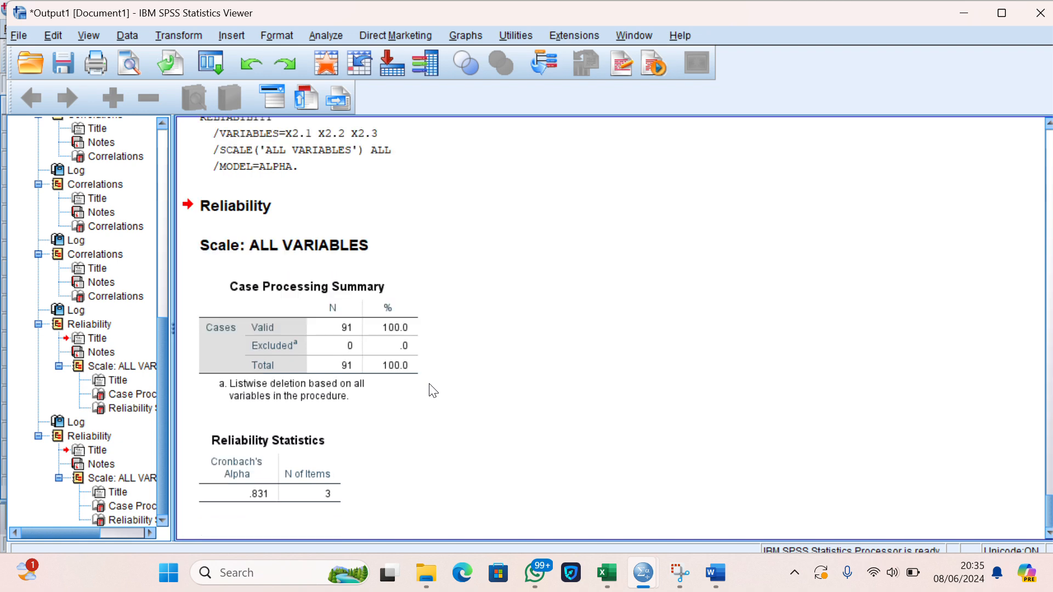
# - Switch to the Word report and check the X2 Alpha entry in the Uji Reliabilitas table
pyautogui.click(439, 21)
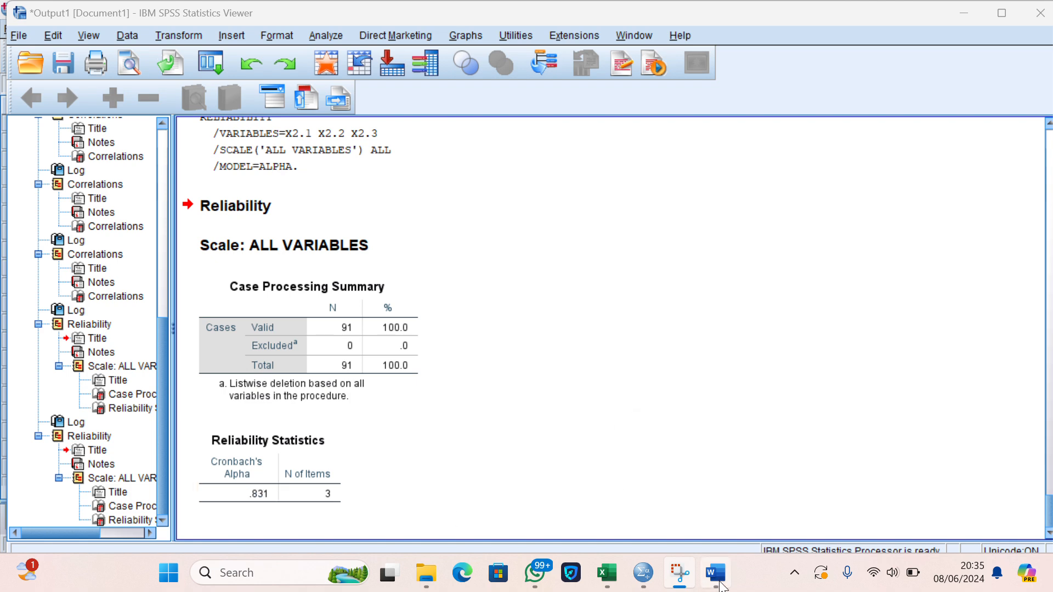
pyautogui.moveTo(715, 572)
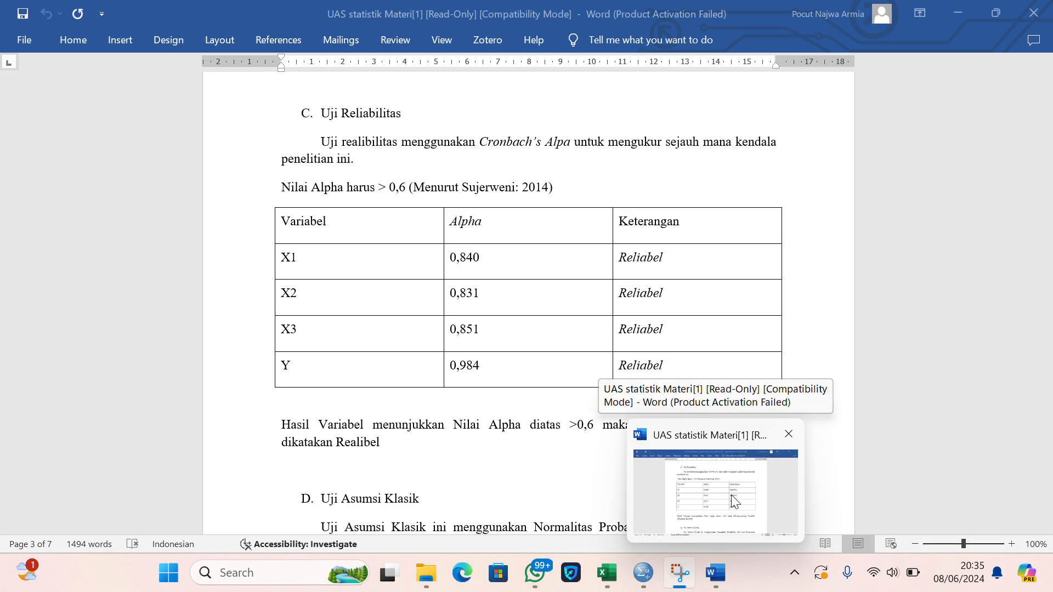
pyautogui.click(732, 495)
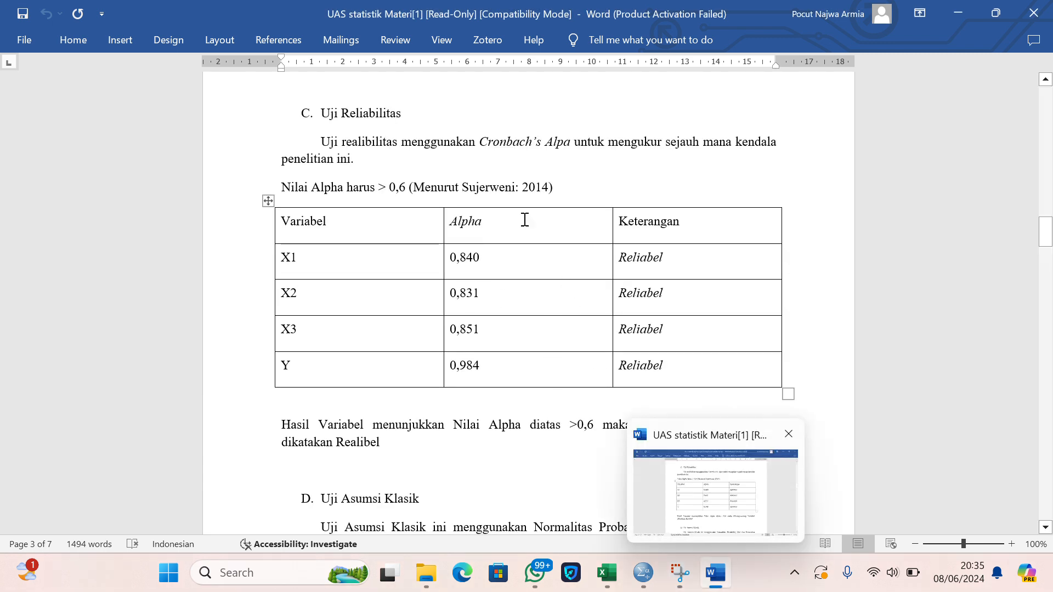
# - Return to the SPSS Data Editor, reopen Reliability Analysis and clear X2.1, X2.2 and X2.3 from the items
pyautogui.moveTo(643, 573)
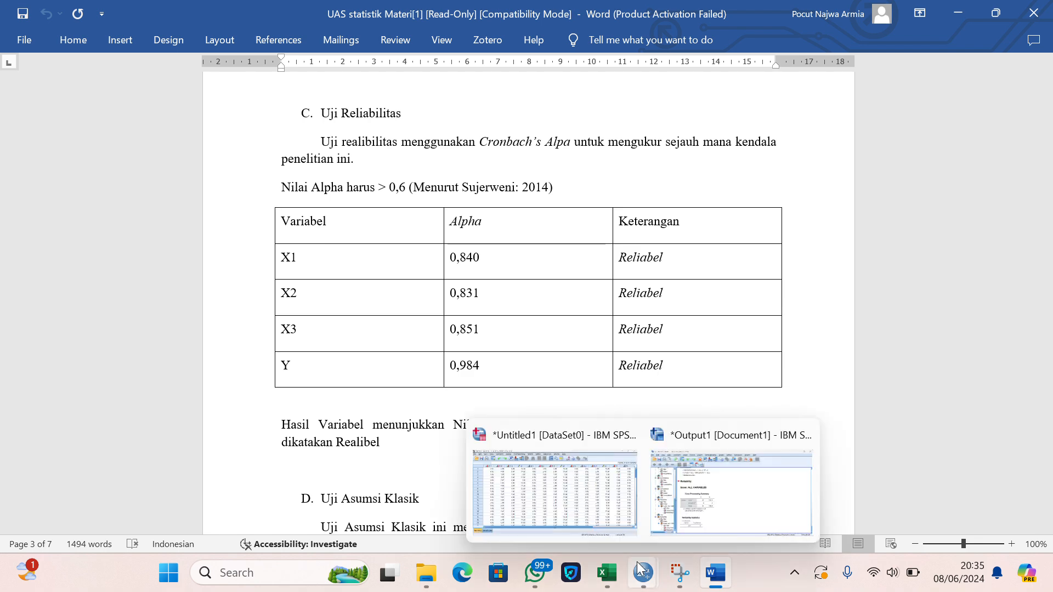
pyautogui.click(611, 517)
pyautogui.click(526, 373)
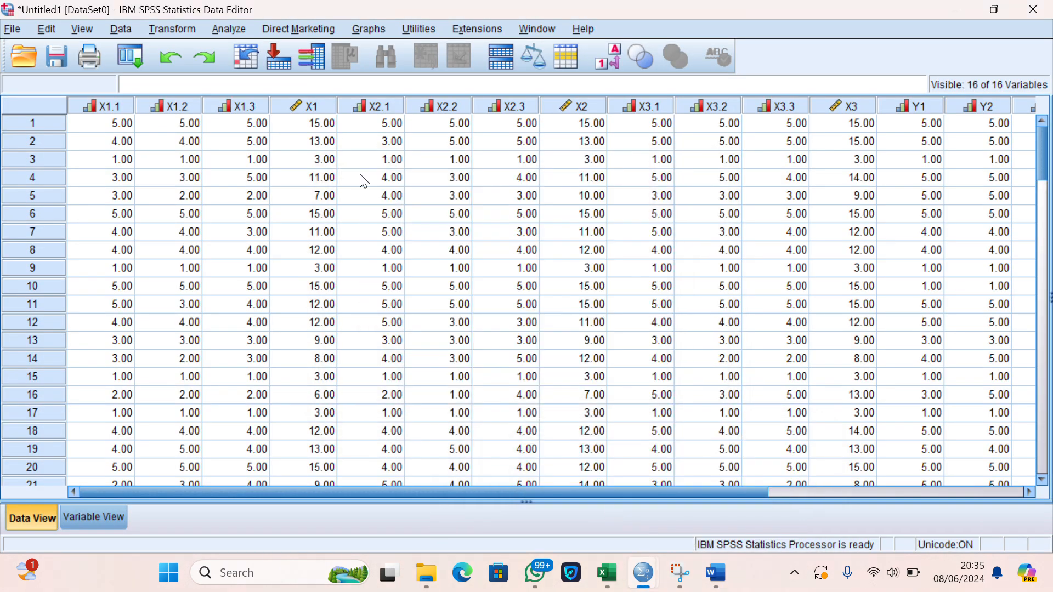
pyautogui.click(229, 28)
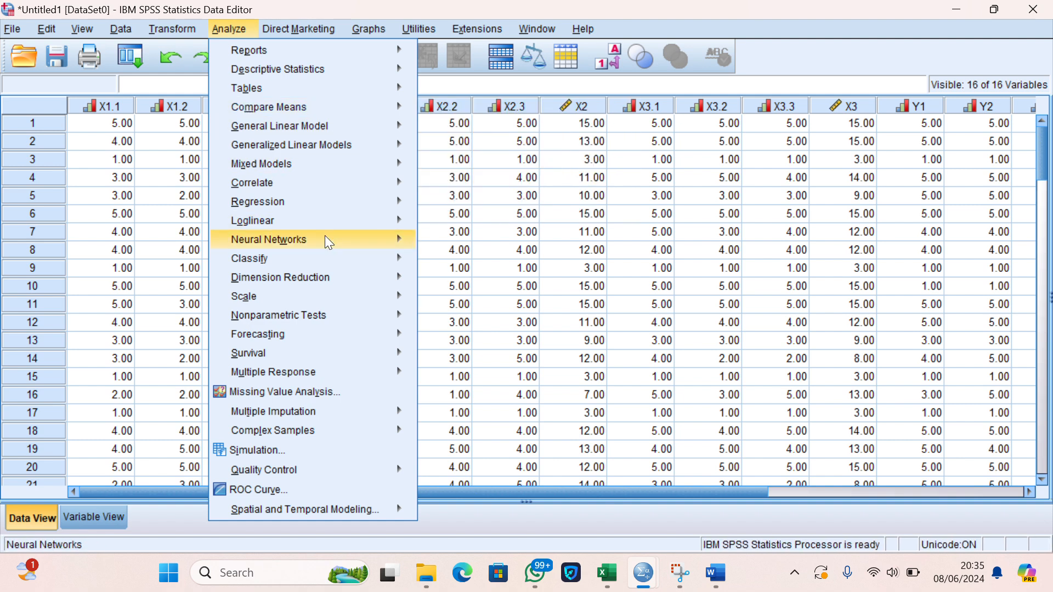
pyautogui.moveTo(369, 297)
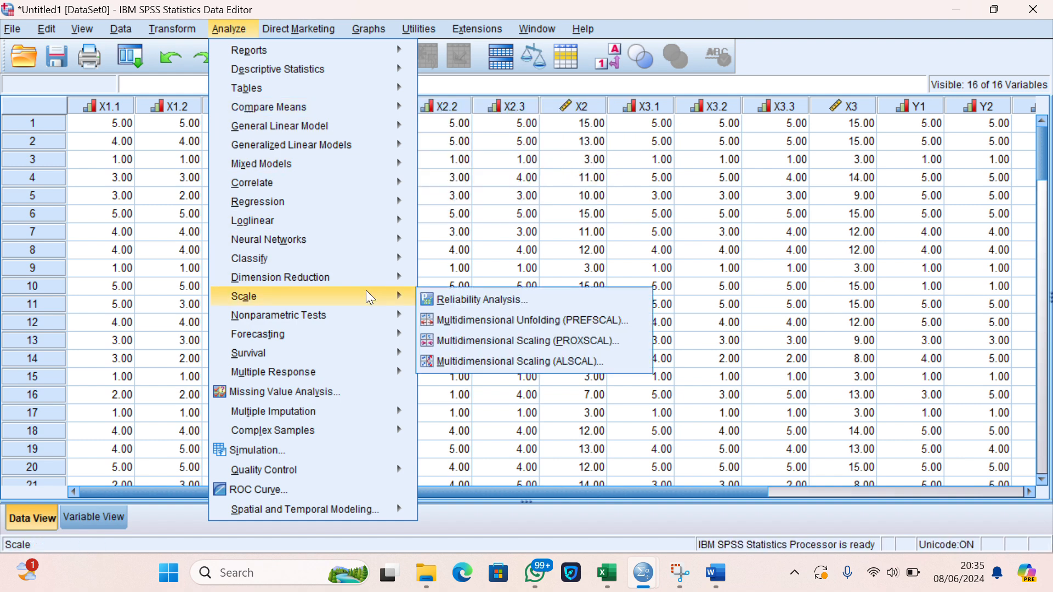
pyautogui.click(432, 292)
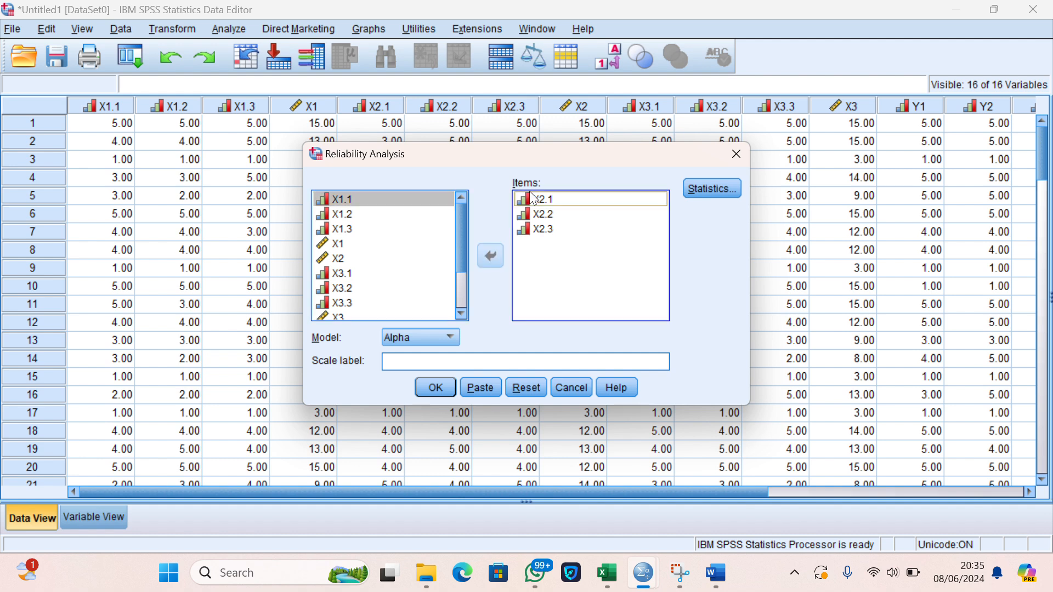
pyautogui.doubleClick(525, 199)
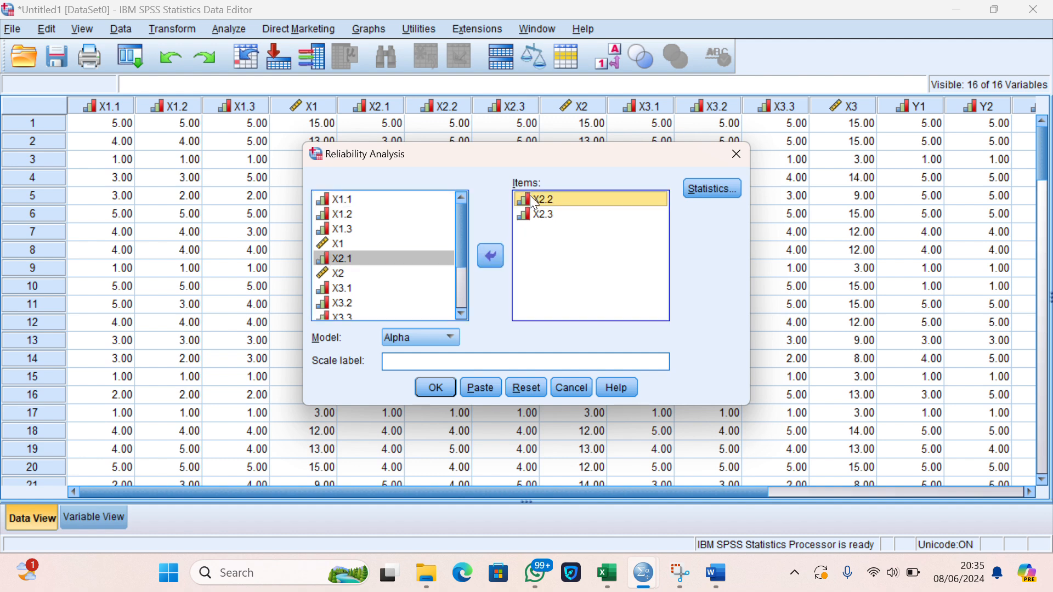
pyautogui.doubleClick(530, 199)
pyautogui.doubleClick(529, 199)
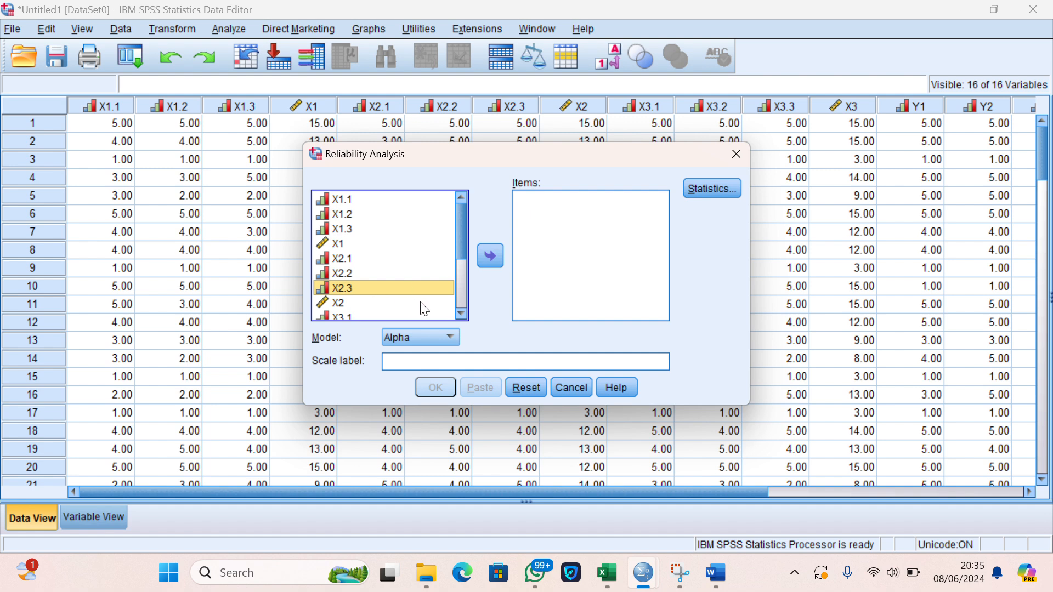
# - Run a Reliability Analysis with the Alpha model on X3.1, X3.2 and X3.3, and compare its output with the Word report's reliability table
pyautogui.doubleClick(462, 314)
pyautogui.click(462, 314)
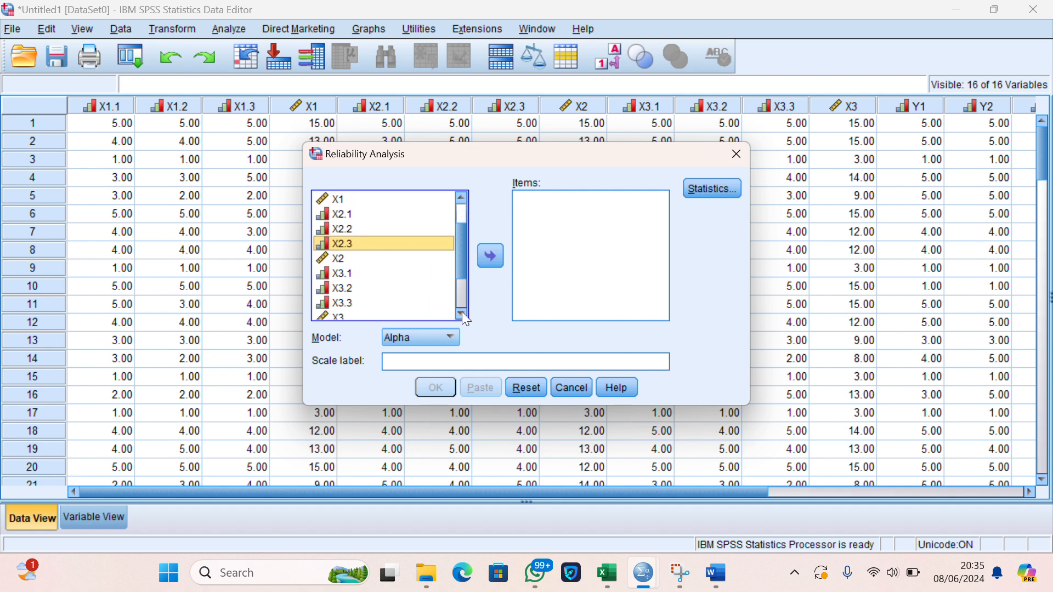
pyautogui.doubleClick(390, 273)
pyautogui.doubleClick(391, 274)
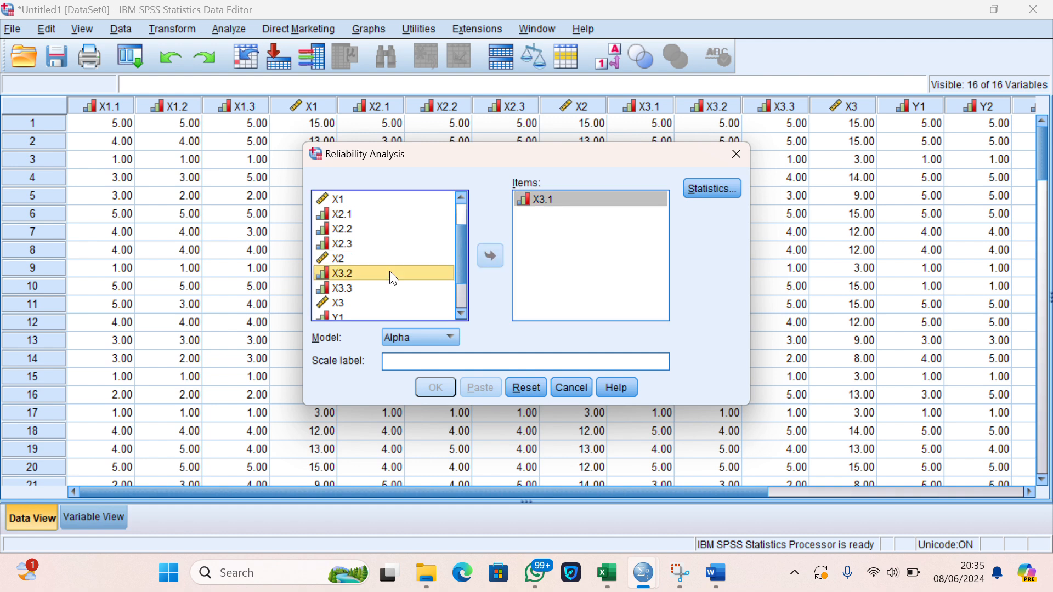
pyautogui.doubleClick(394, 273)
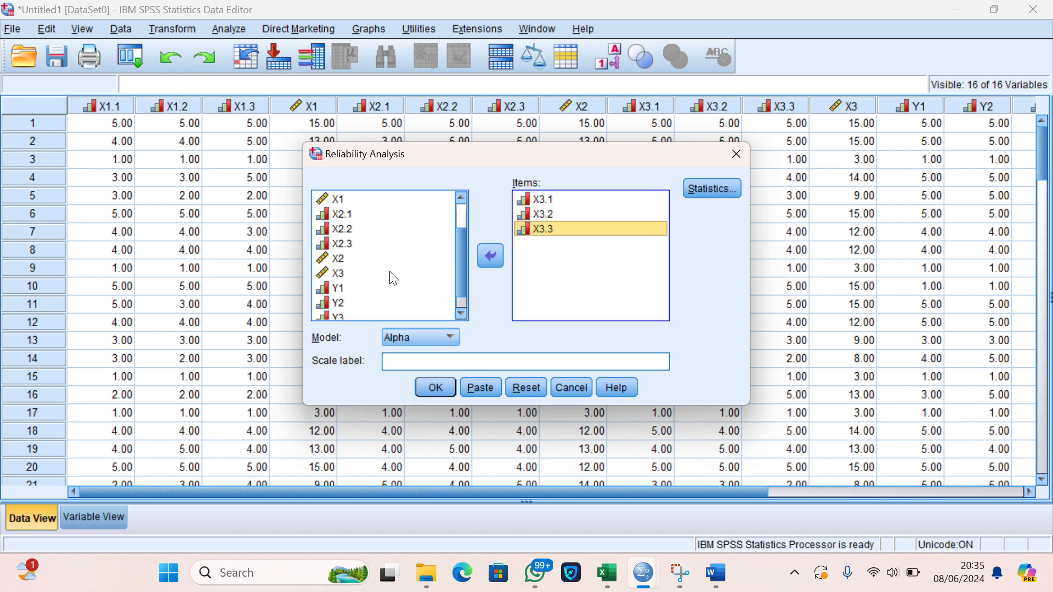
pyautogui.click(433, 387)
pyautogui.scroll(-1, 436, 393)
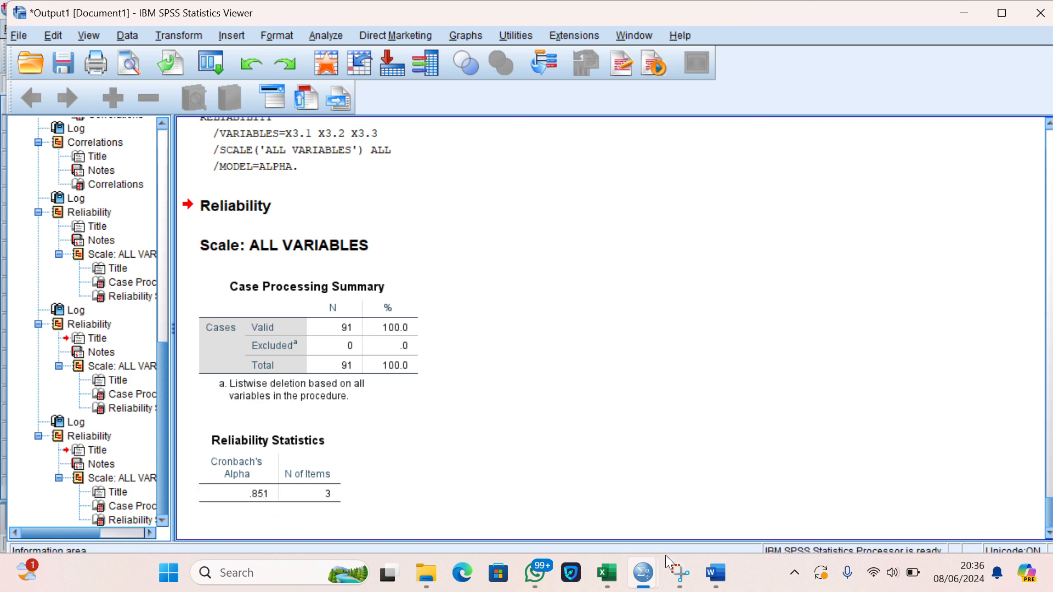
pyautogui.click(715, 573)
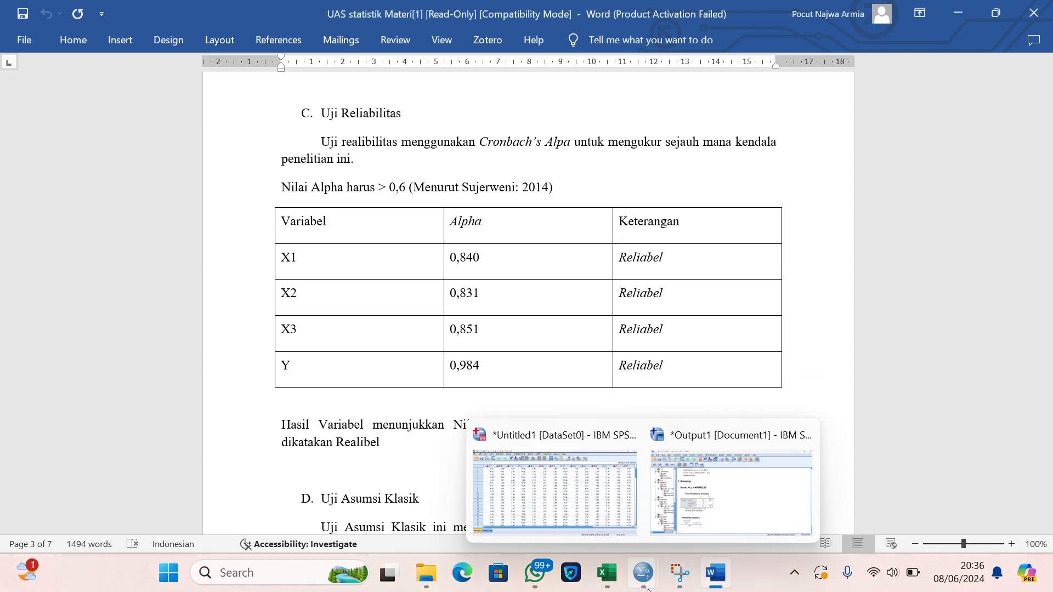
# - Switch back to the SPSS Data Editor, reopen Reliability Analysis and remove X3.1, X3.2 and X3.3 from the items
pyautogui.click(596, 496)
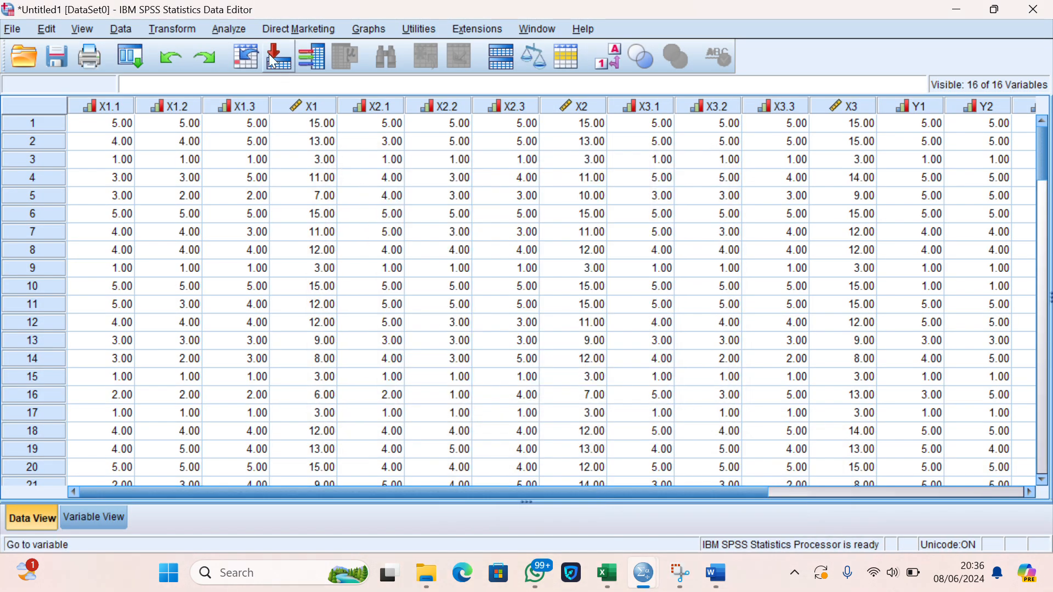
pyautogui.click(243, 33)
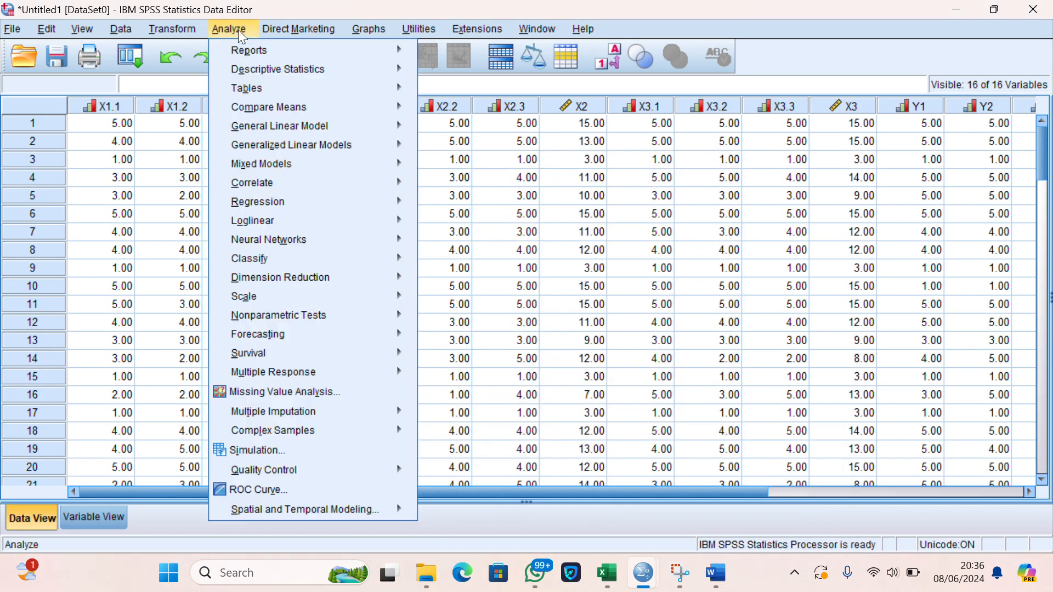
pyautogui.click(238, 29)
pyautogui.click(238, 29)
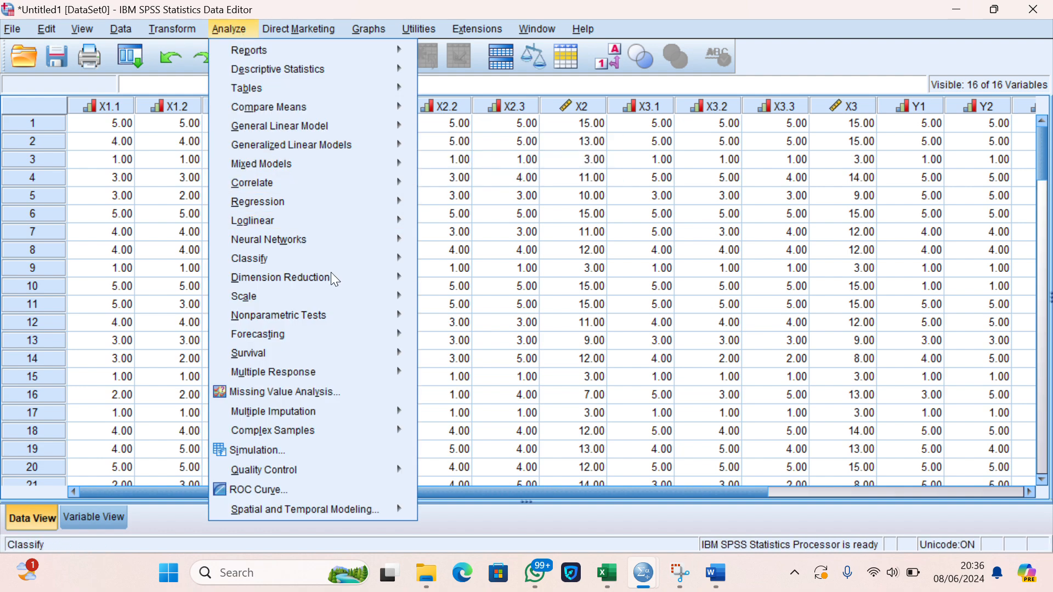
pyautogui.moveTo(367, 294)
pyautogui.click(445, 301)
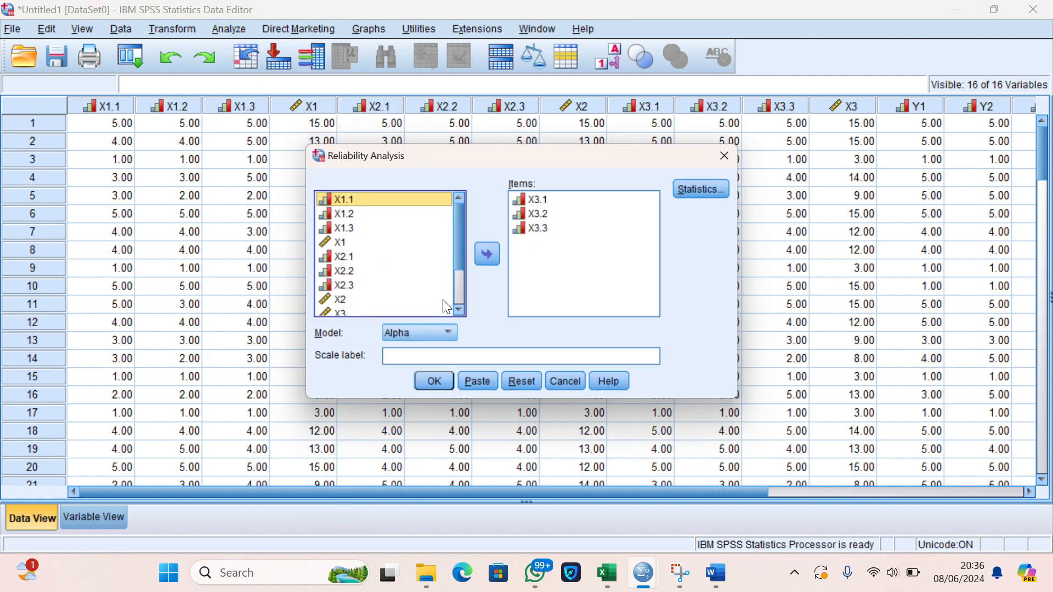
pyautogui.click(557, 210)
pyautogui.doubleClick(554, 206)
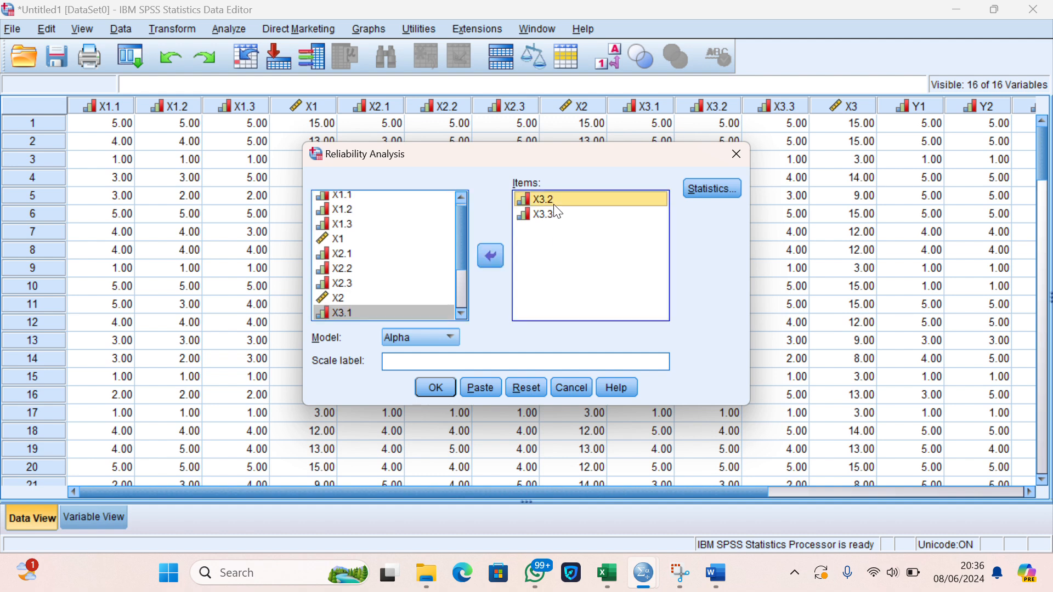
pyautogui.doubleClick(535, 213)
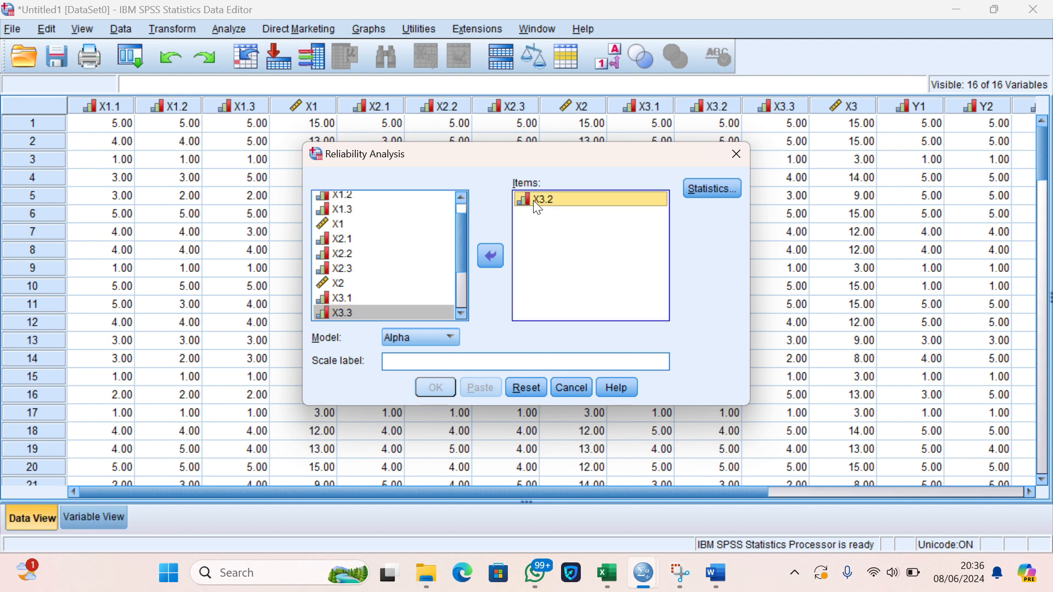
pyautogui.doubleClick(537, 206)
pyautogui.scroll(-6, 463, 316)
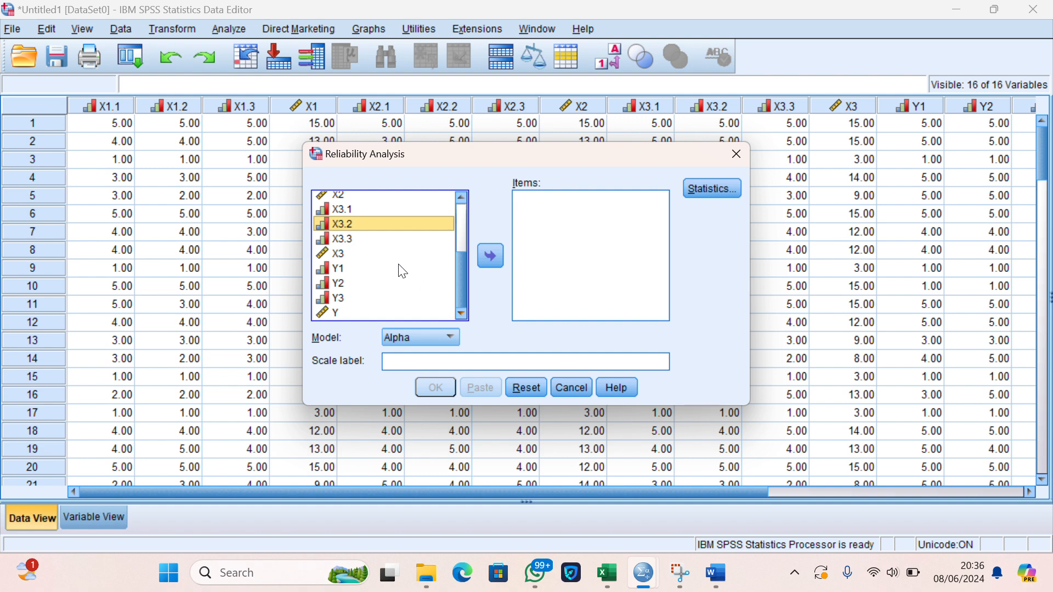
# - Run a Reliability Analysis with the Alpha model on items Y1, Y2 and Y3
pyautogui.click(402, 269)
pyautogui.doubleClick(398, 266)
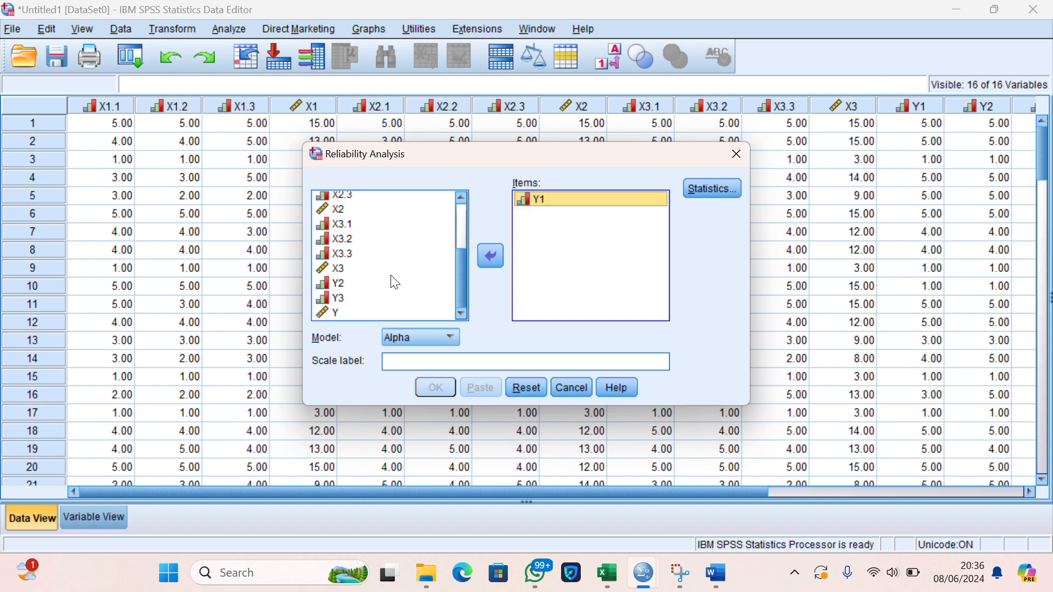
pyautogui.doubleClick(387, 284)
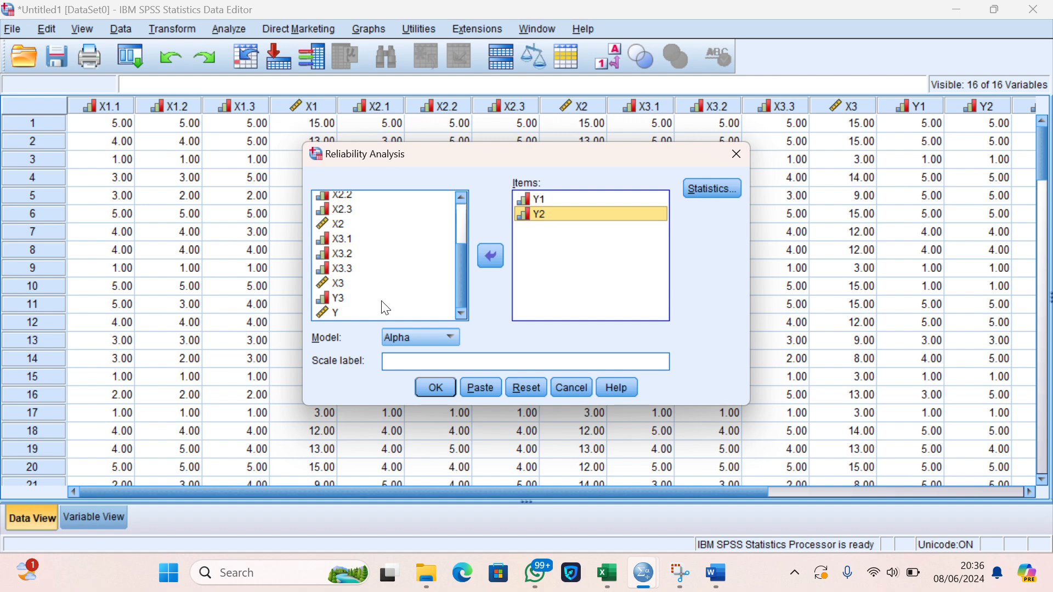
pyautogui.doubleClick(384, 301)
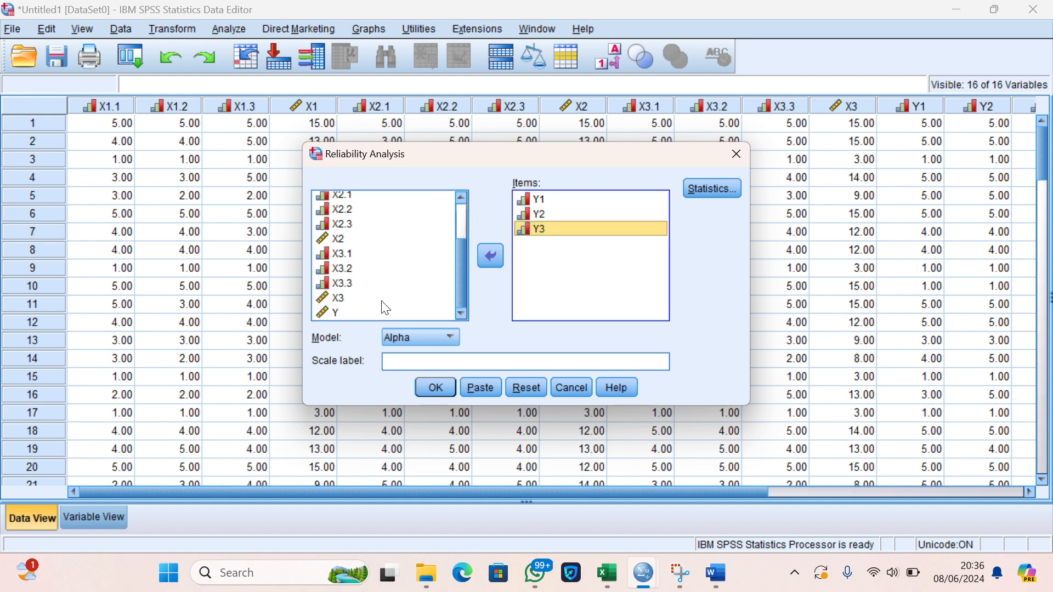
pyautogui.click(429, 385)
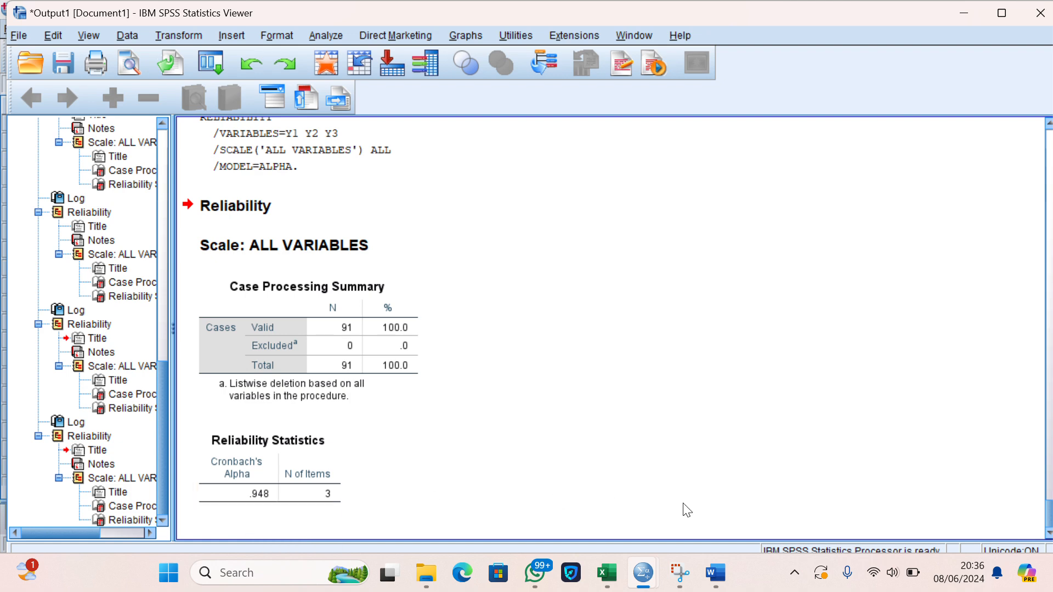
# - Compare the Y Alpha entry in the Word report's Uji Reliabilitas table with the SPSS output, and return to the Data Editor
pyautogui.moveTo(717, 573)
pyautogui.click(713, 518)
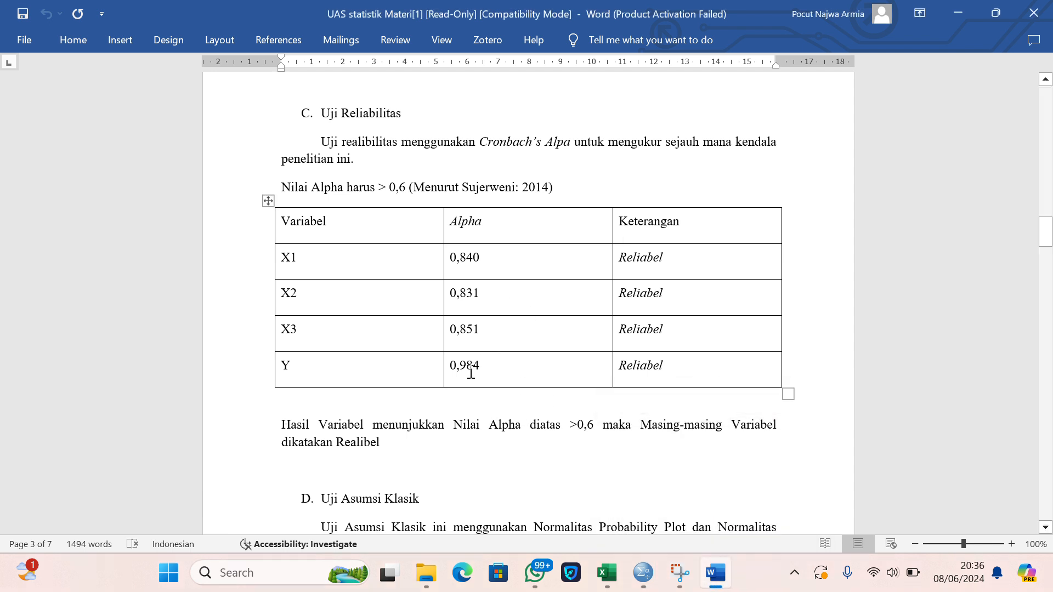
pyautogui.moveTo(643, 573)
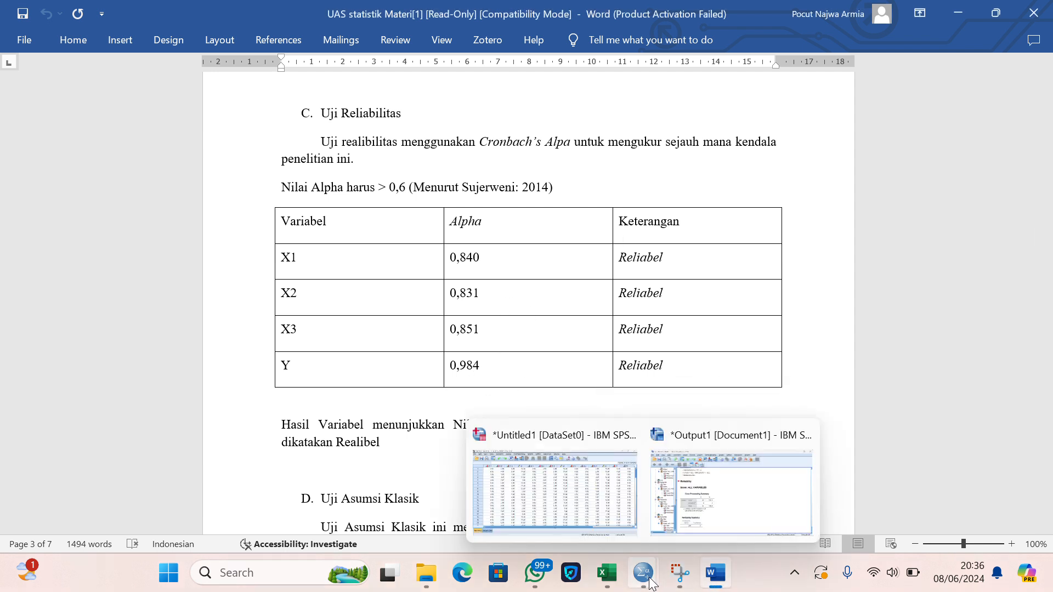
pyautogui.moveTo(681, 504)
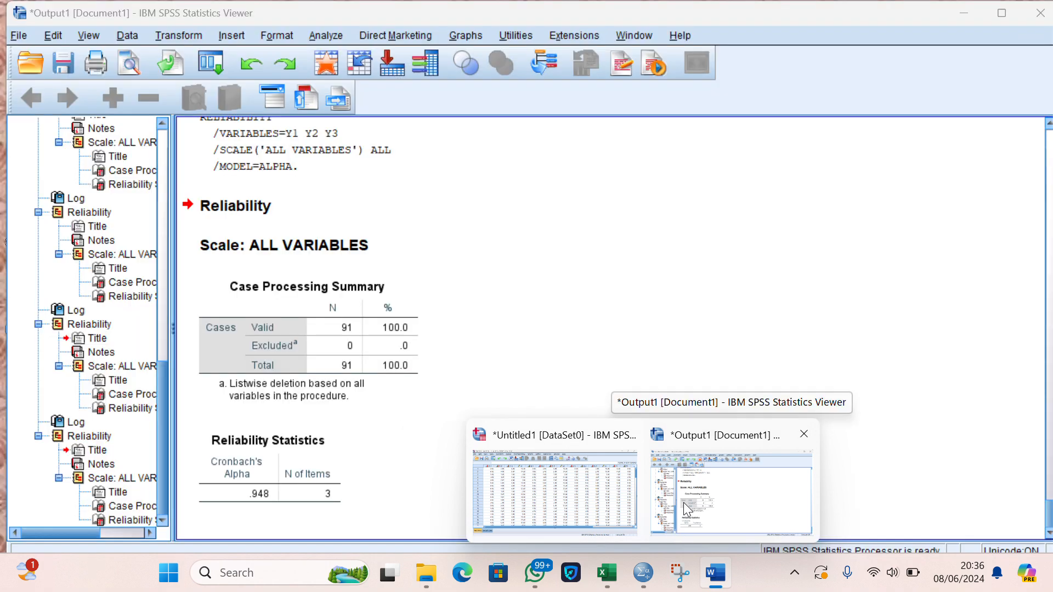
pyautogui.click(683, 503)
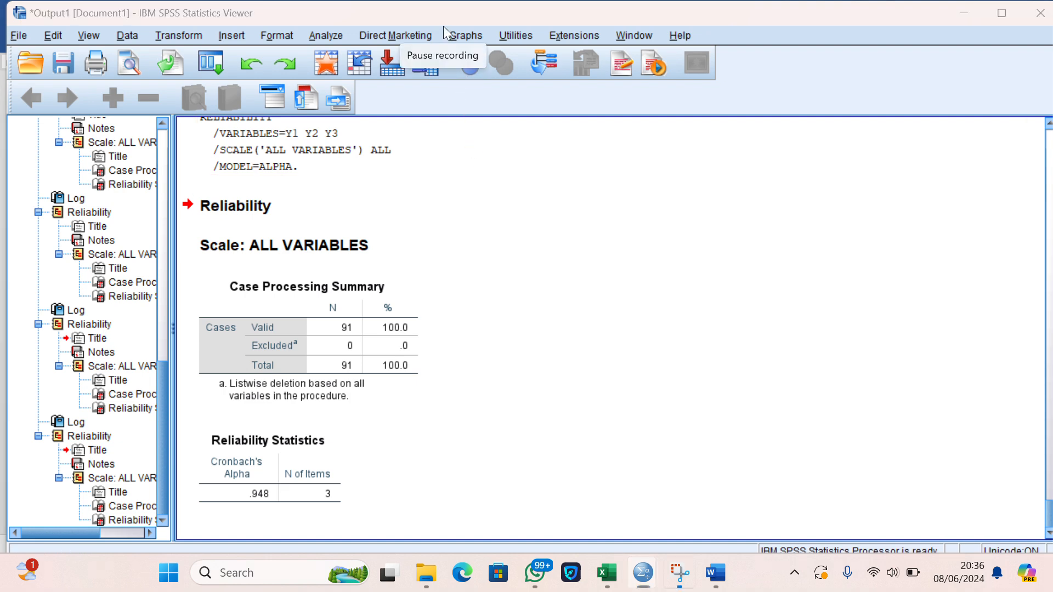
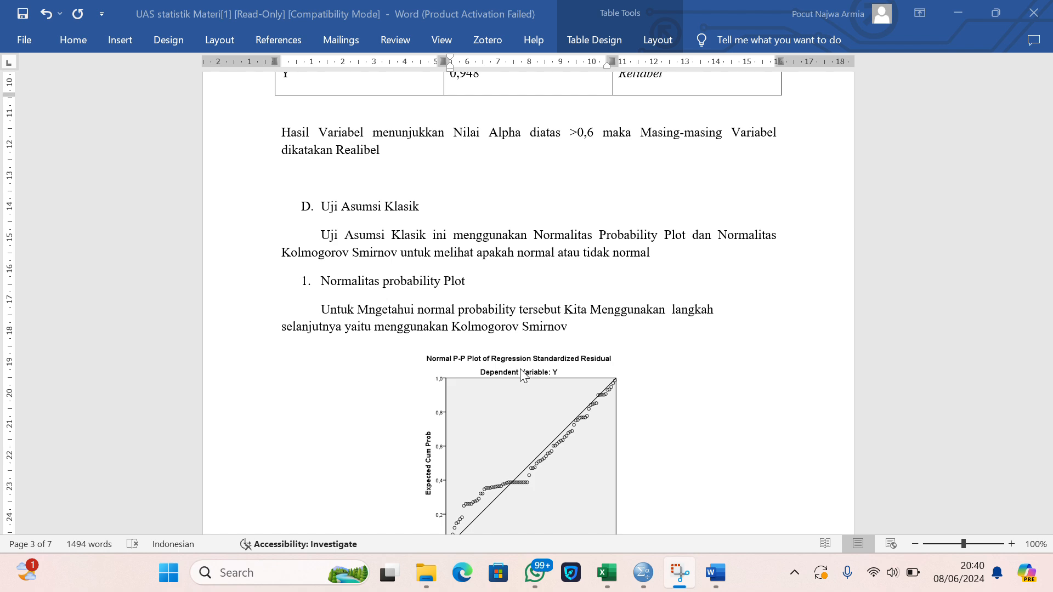
pyautogui.moveTo(648, 576)
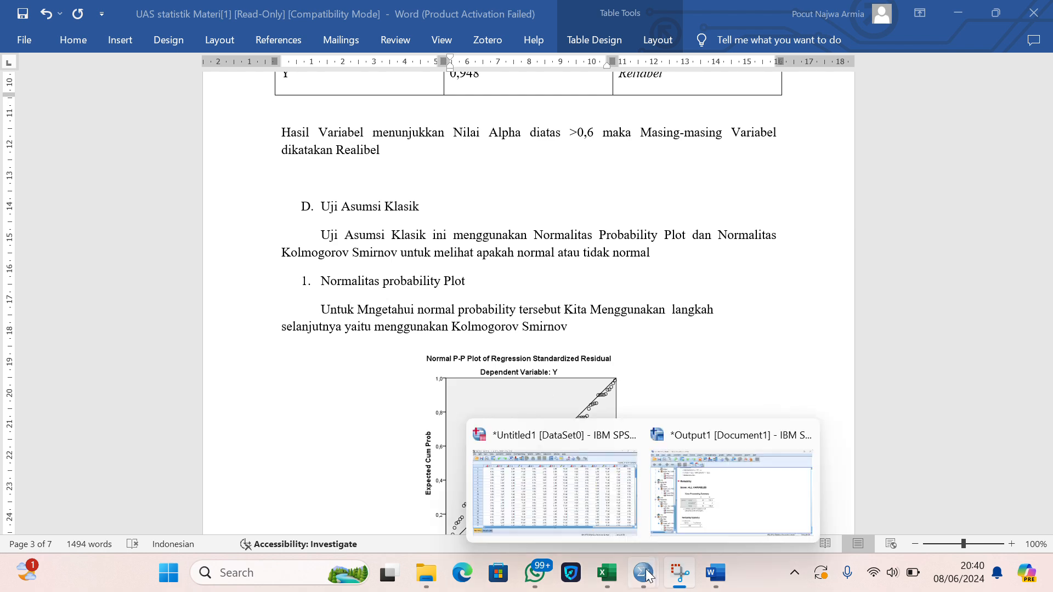
pyautogui.click(593, 480)
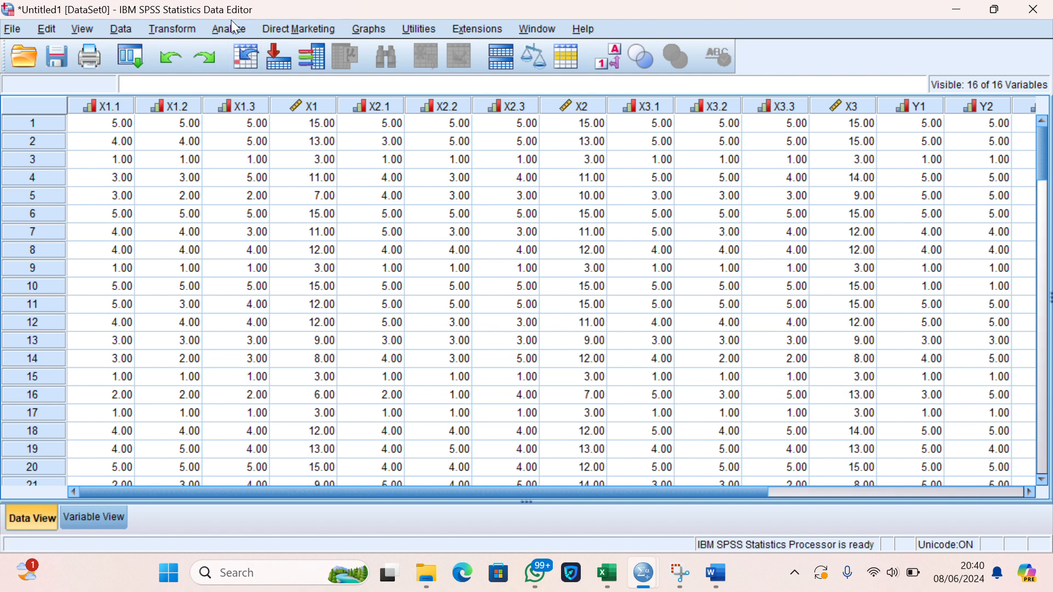
pyautogui.click(232, 28)
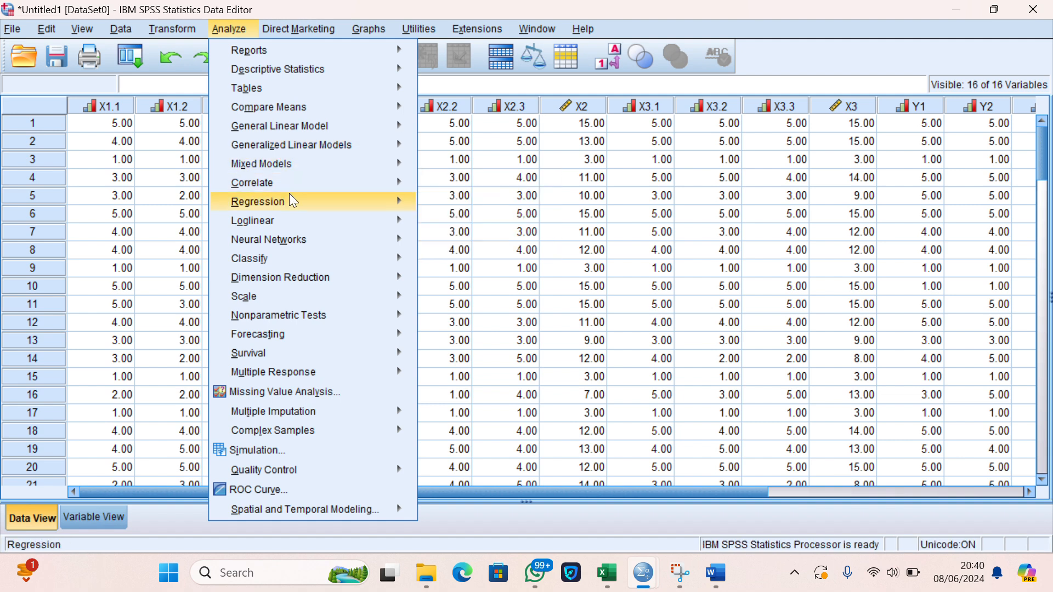
pyautogui.moveTo(316, 201)
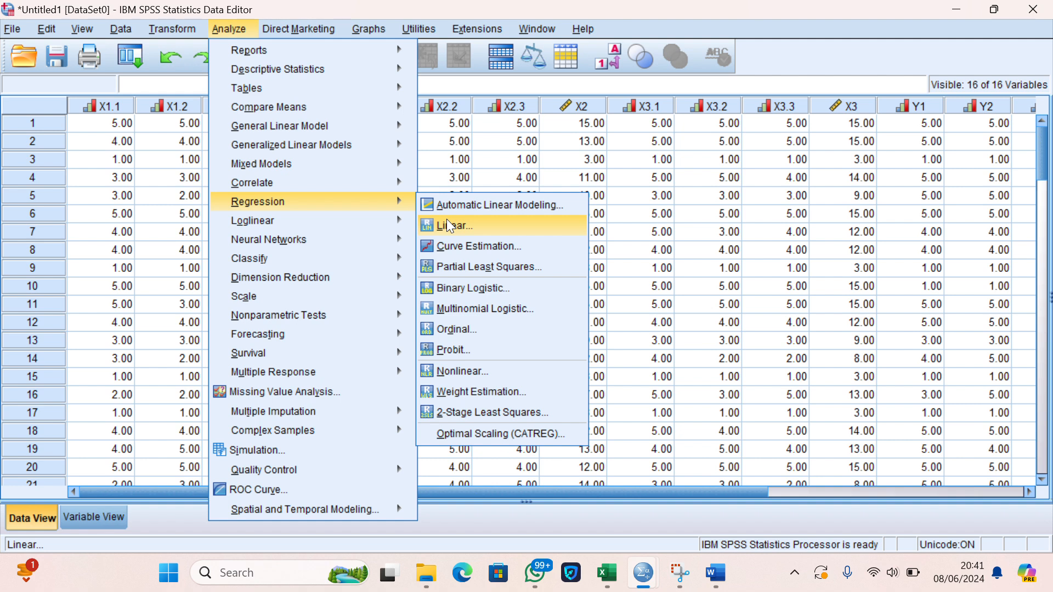
pyautogui.click(443, 25)
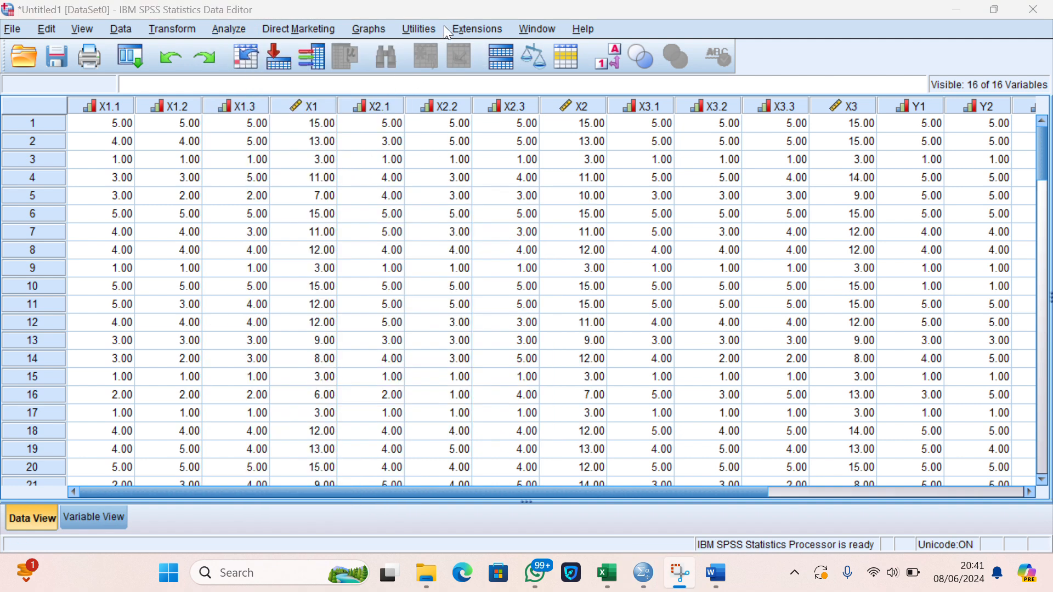
# - Start a Linear Regression and set Y as the dependent variable
pyautogui.click(220, 23)
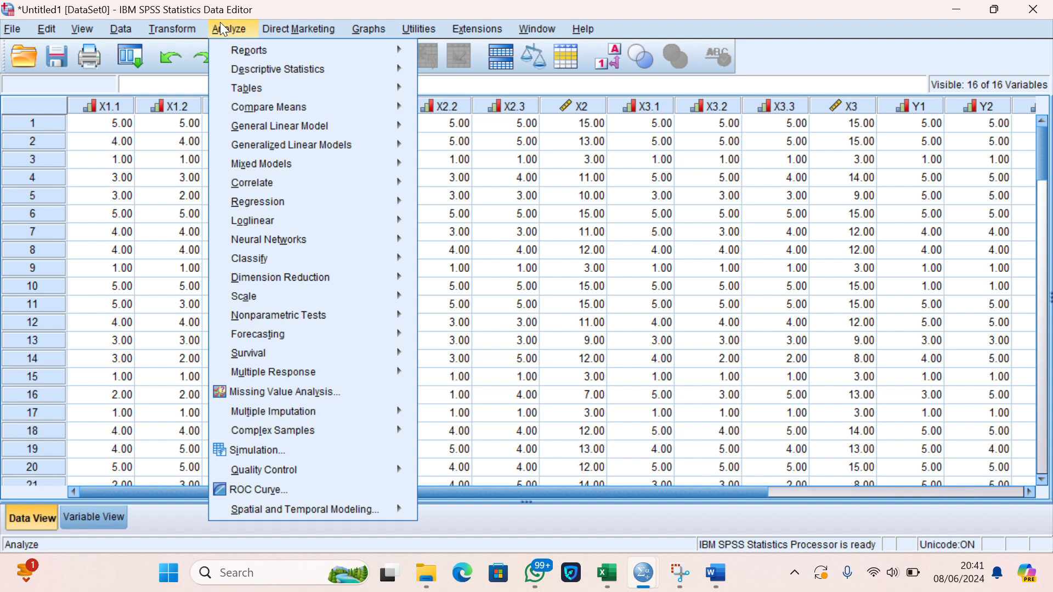
pyautogui.moveTo(265, 204)
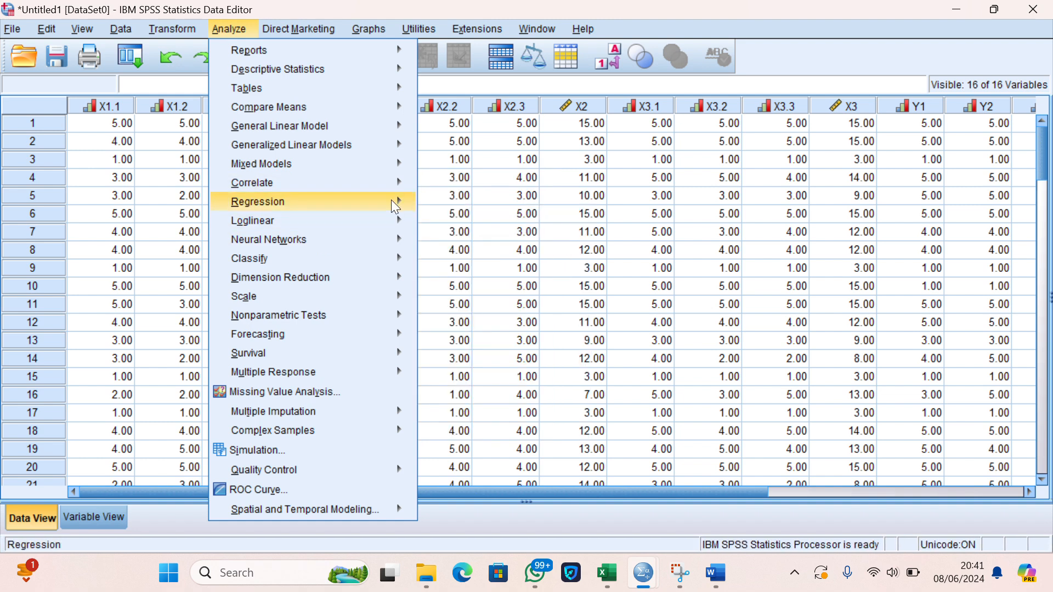
pyautogui.moveTo(386, 202)
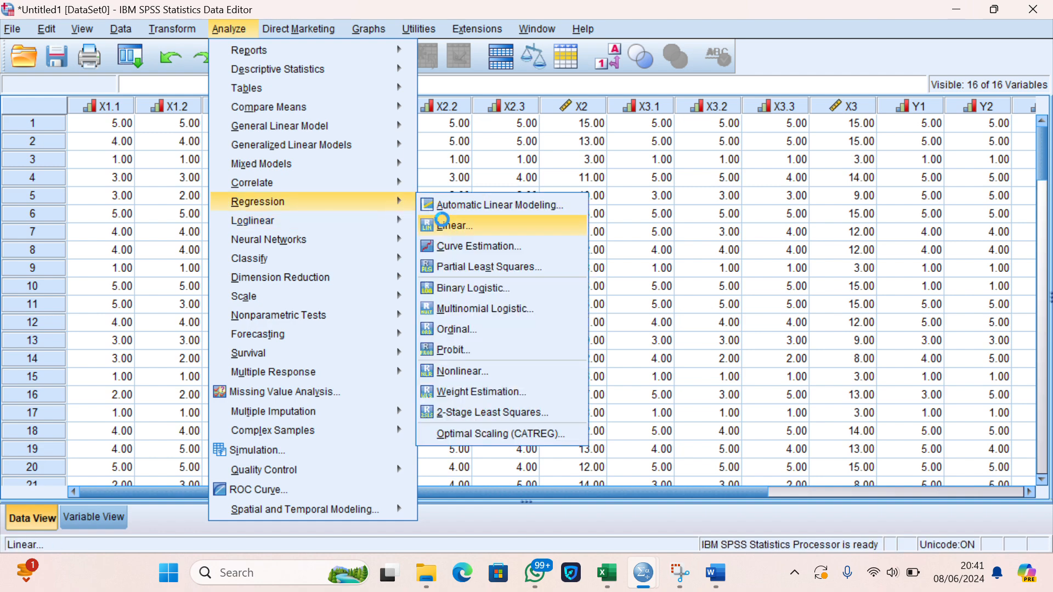
pyautogui.click(444, 225)
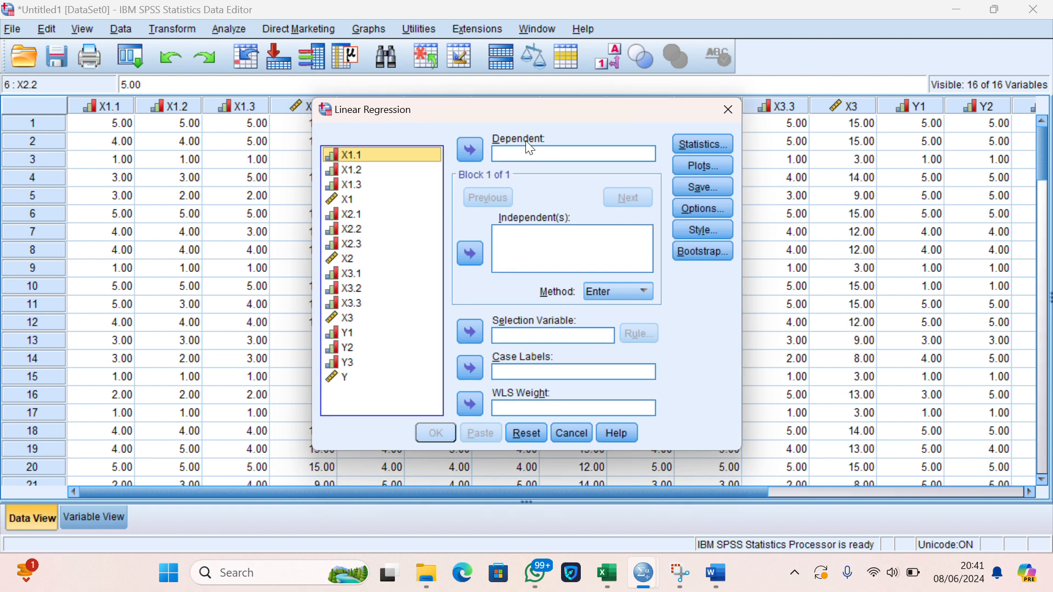
pyautogui.click(340, 376)
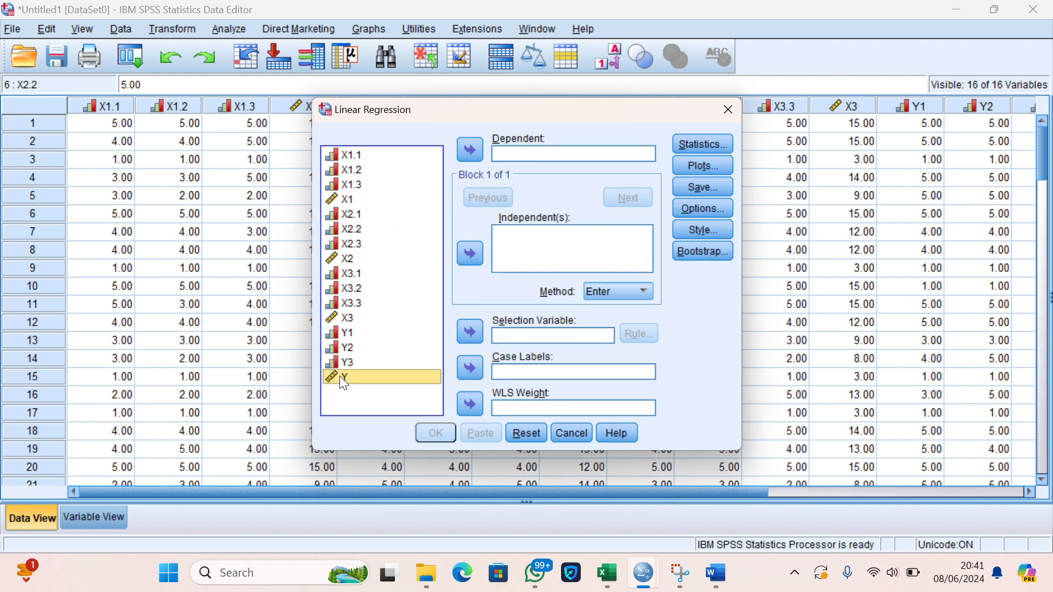
pyautogui.click(470, 149)
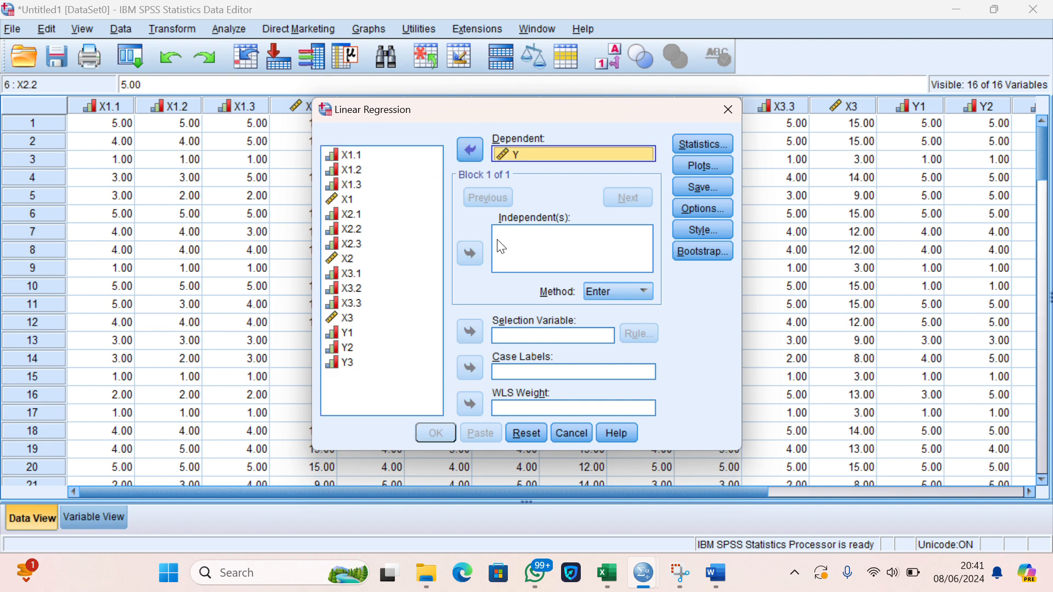
pyautogui.click(435, 26)
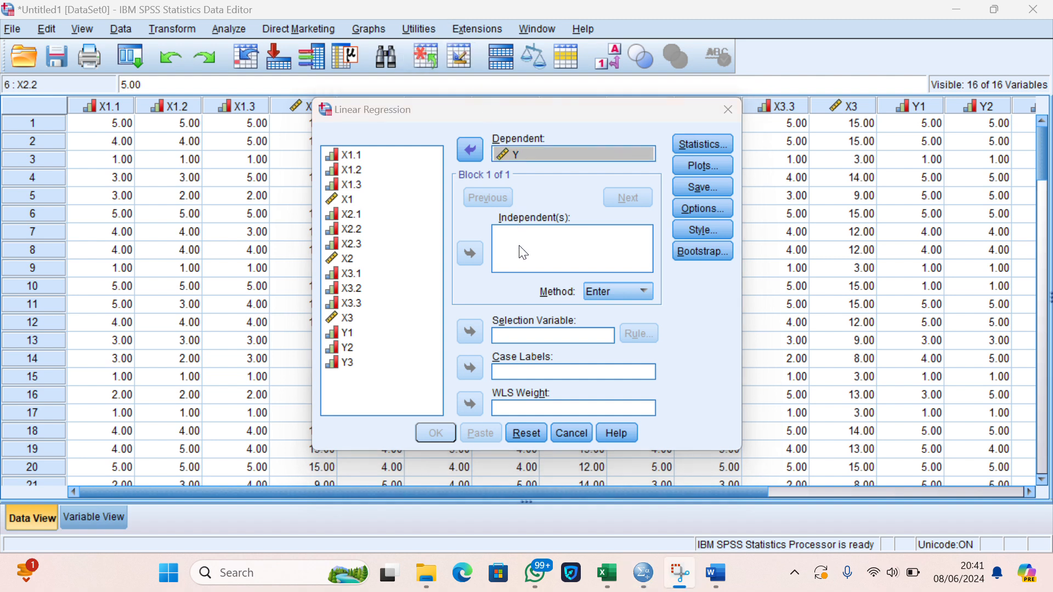
# - Add the totals X1, X2 and X3 as independent variables of the regression, using the Enter method
pyautogui.click(398, 198)
pyautogui.click(398, 198)
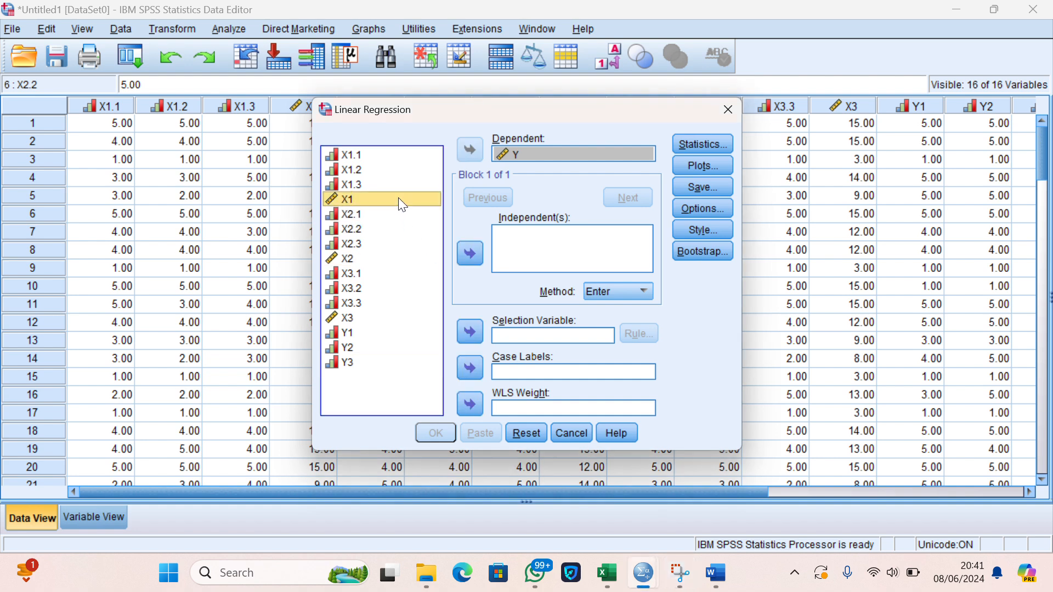
pyautogui.click(467, 256)
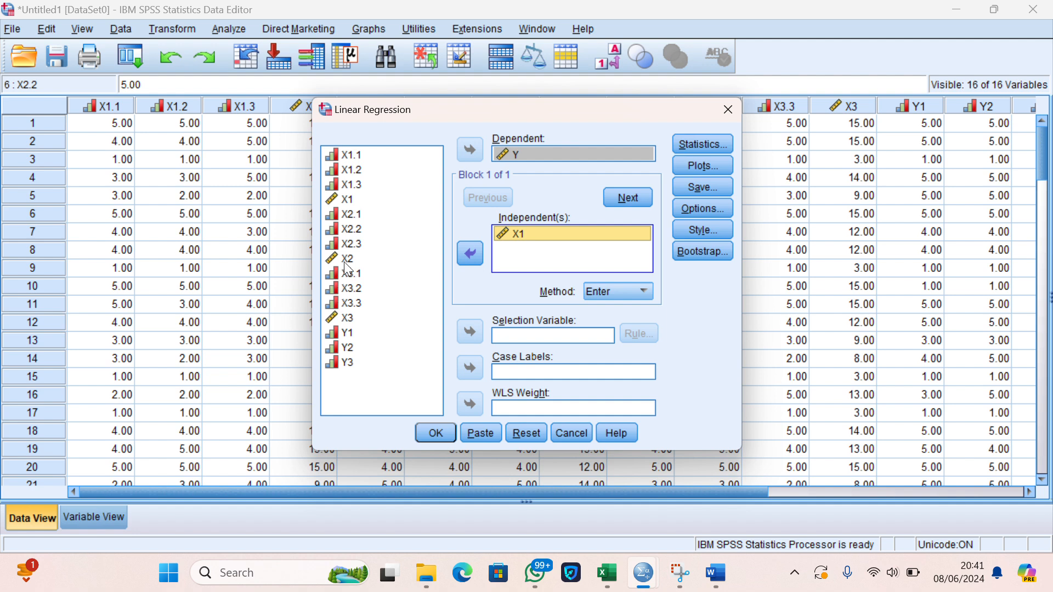
pyautogui.click(359, 258)
pyautogui.click(470, 254)
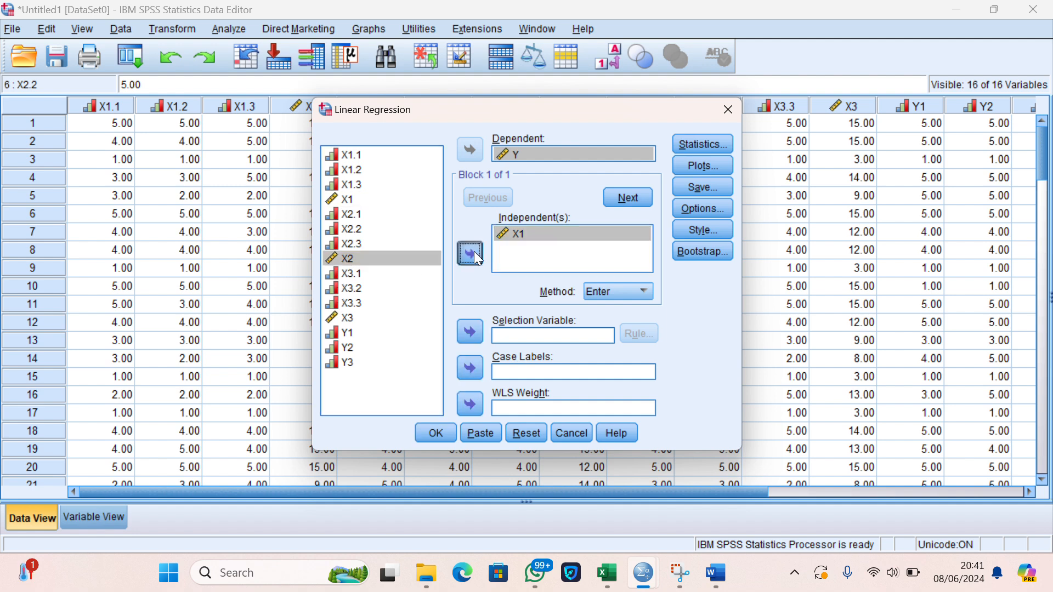
pyautogui.click(384, 318)
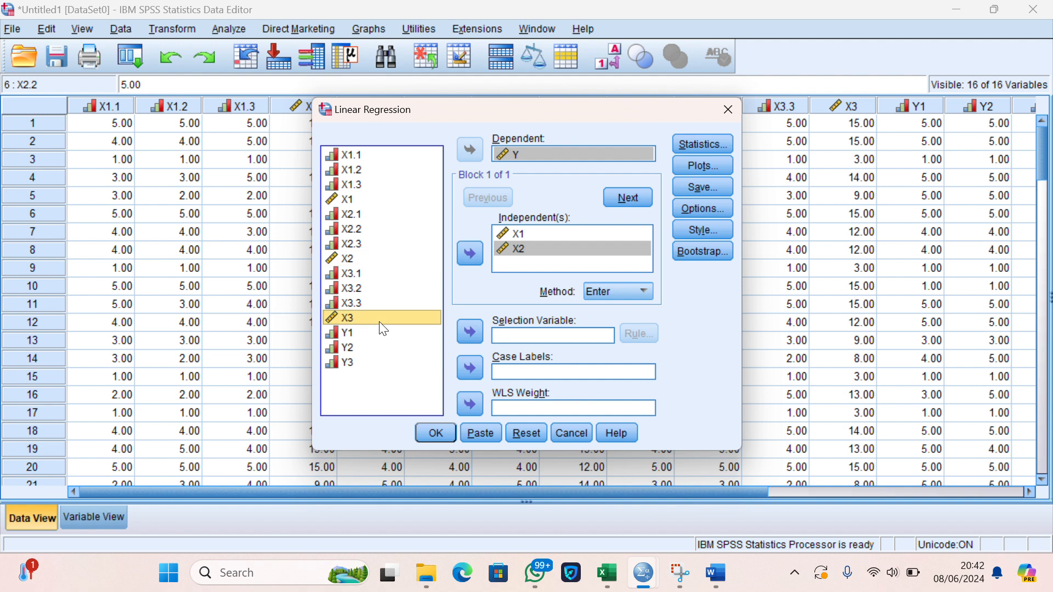
pyautogui.click(466, 255)
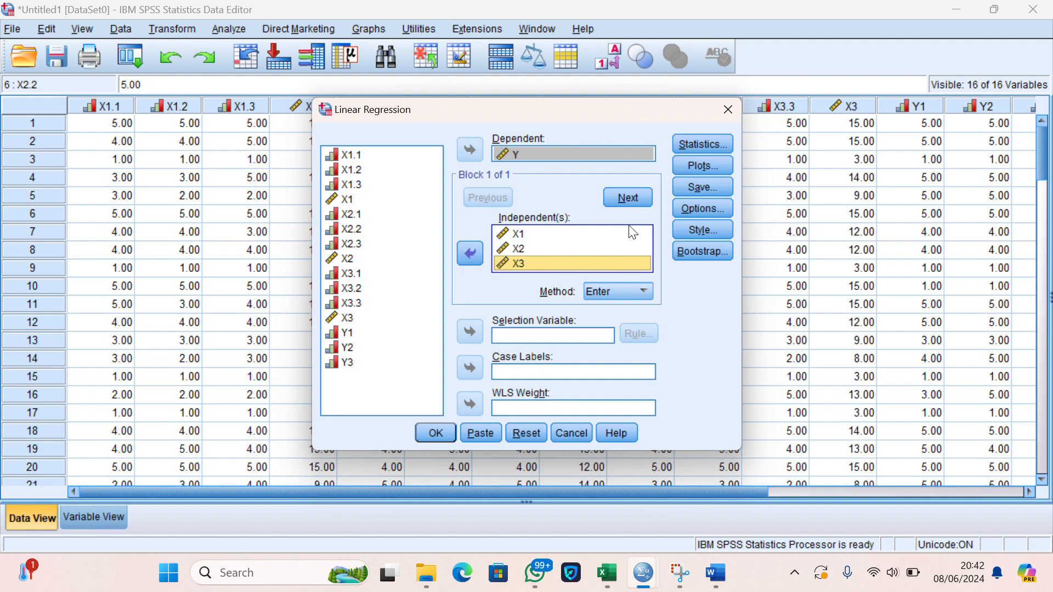
# - Enable the normal probability plot of the standardized residuals and run the linear regression
pyautogui.click(695, 164)
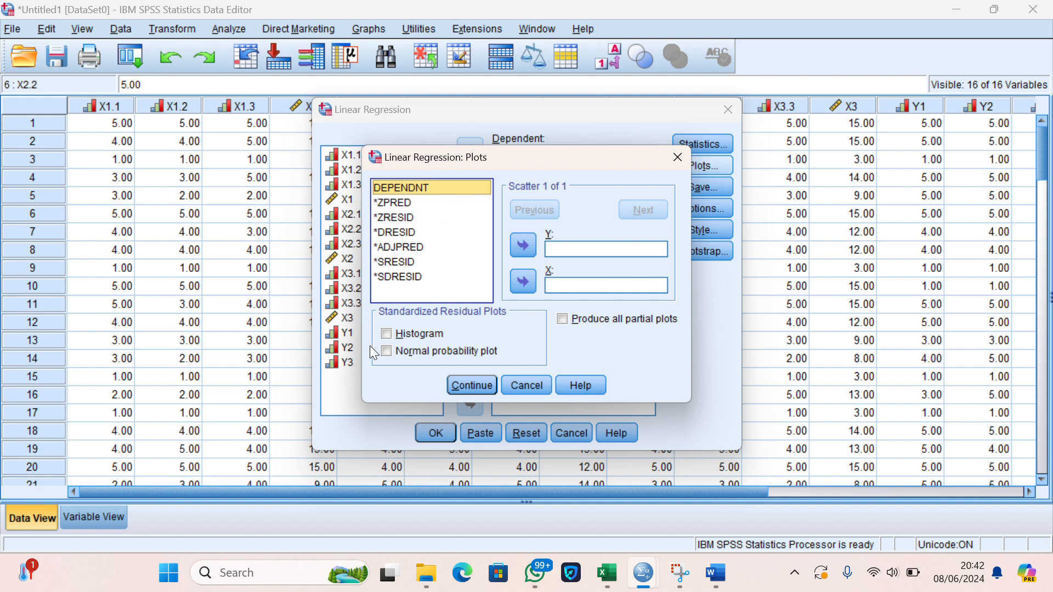
pyautogui.click(386, 352)
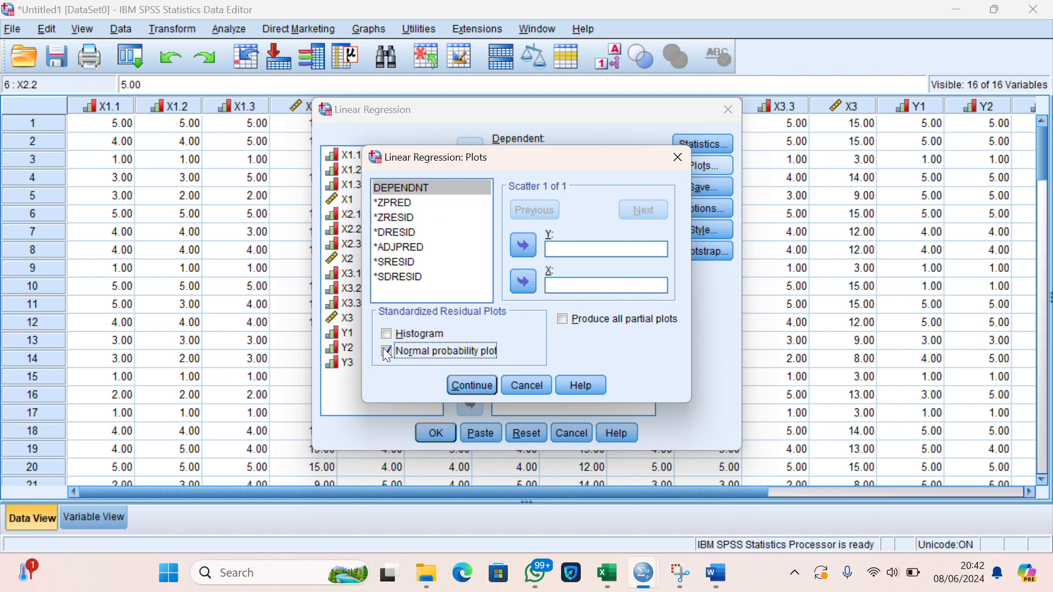
pyautogui.click(468, 383)
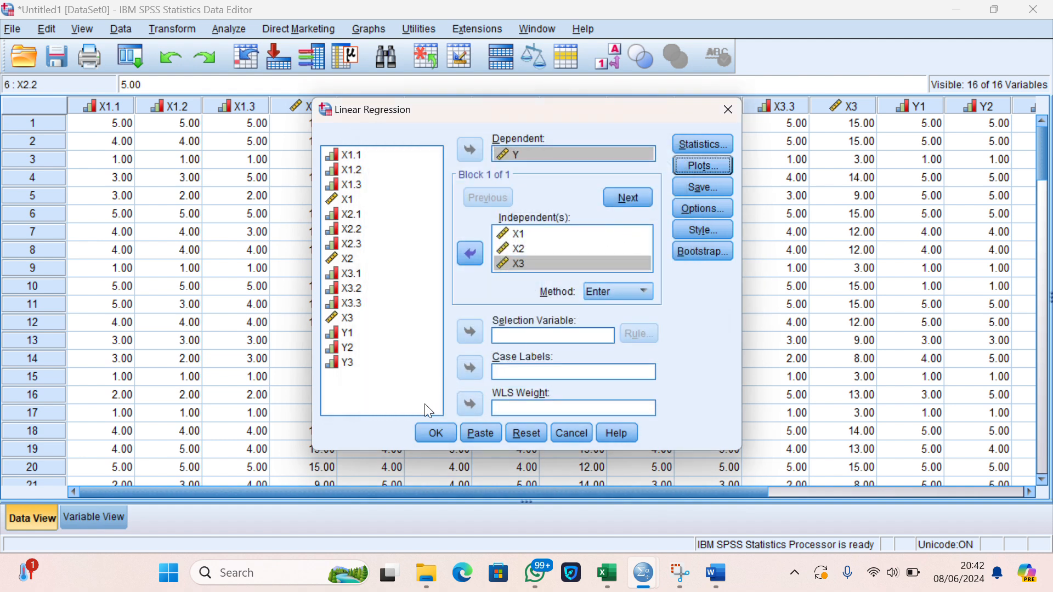
pyautogui.click(431, 436)
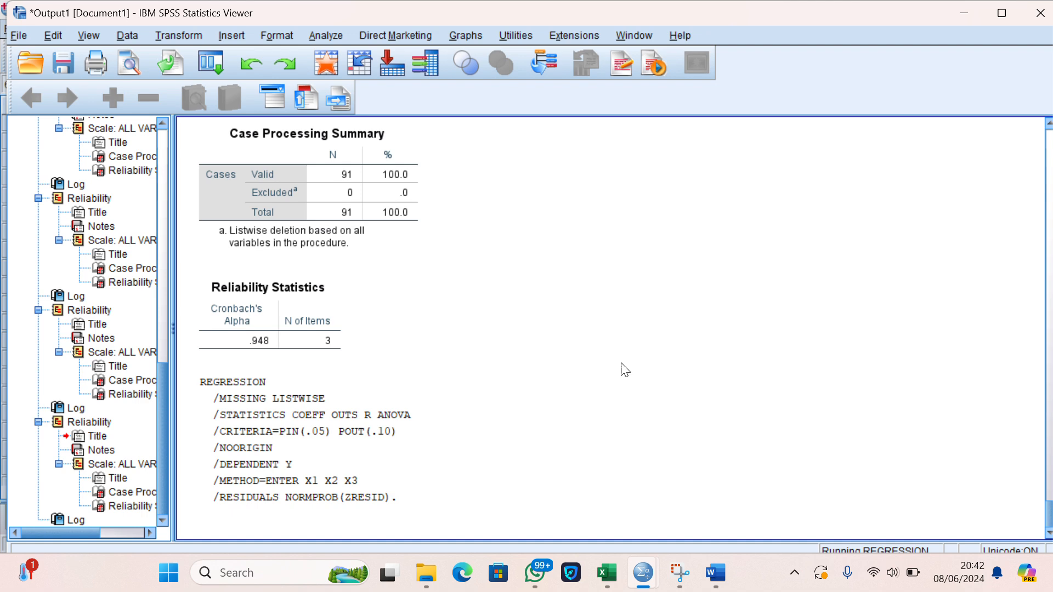
# - Rerun the linear regression of Y on X1, X2 and X3 from the Data Editor, keeping the normal probability plot enabled
pyautogui.moveTo(641, 568)
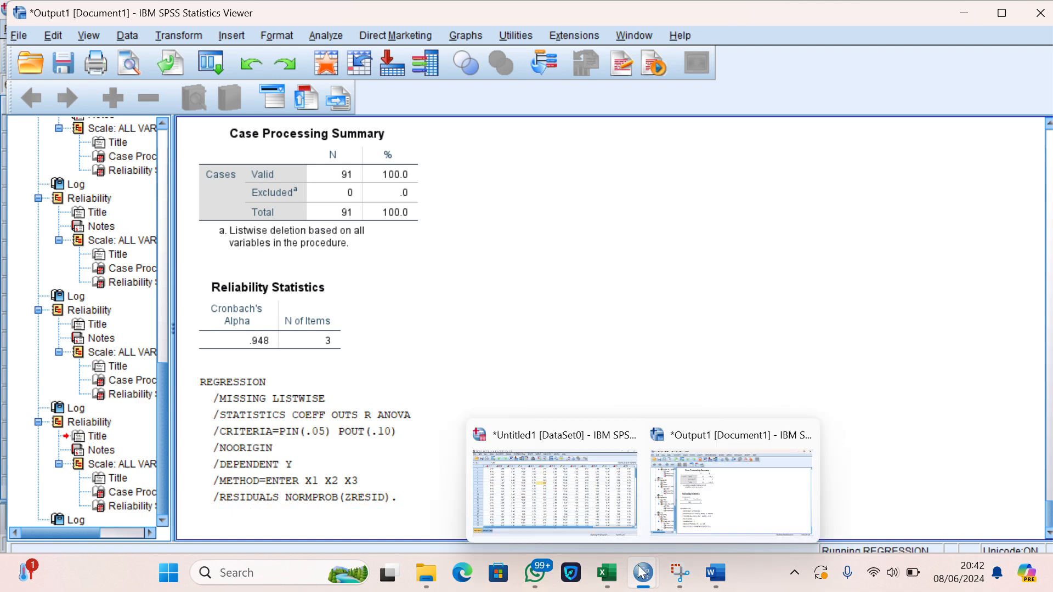
pyautogui.click(574, 477)
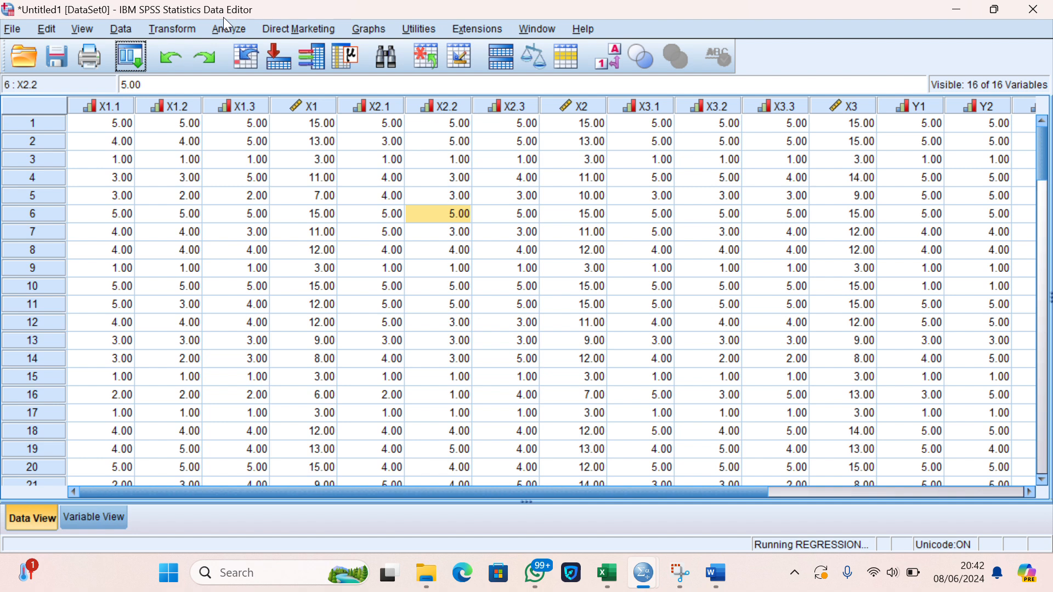
pyautogui.click(224, 23)
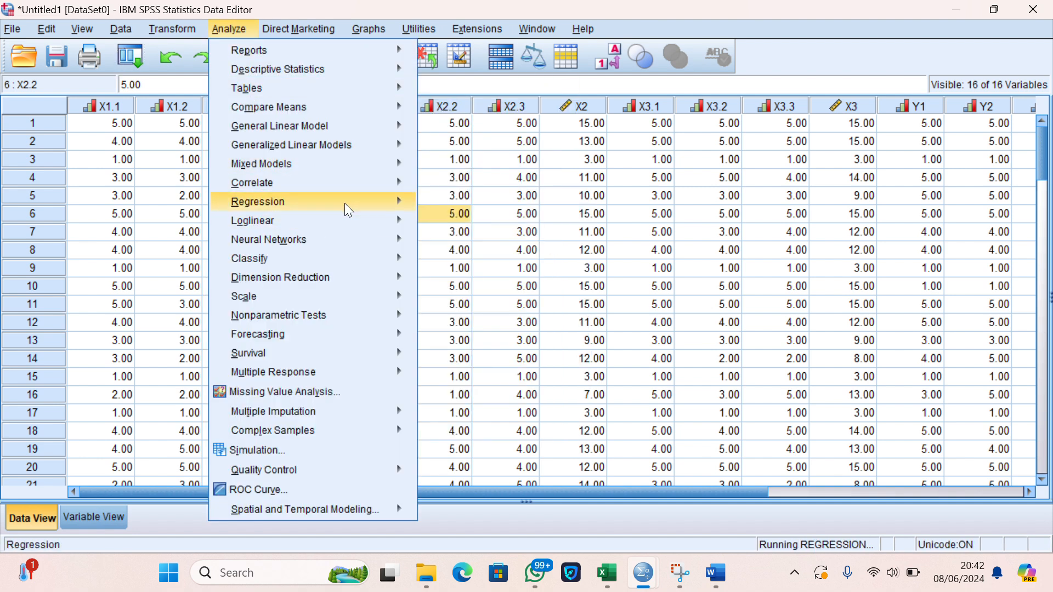
pyautogui.moveTo(347, 202)
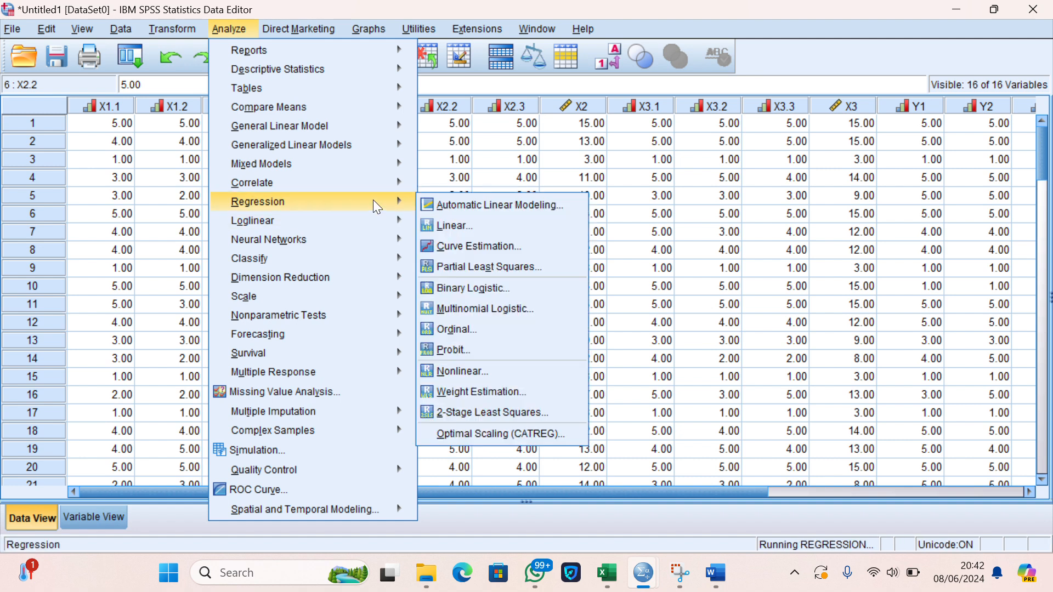
pyautogui.moveTo(403, 200)
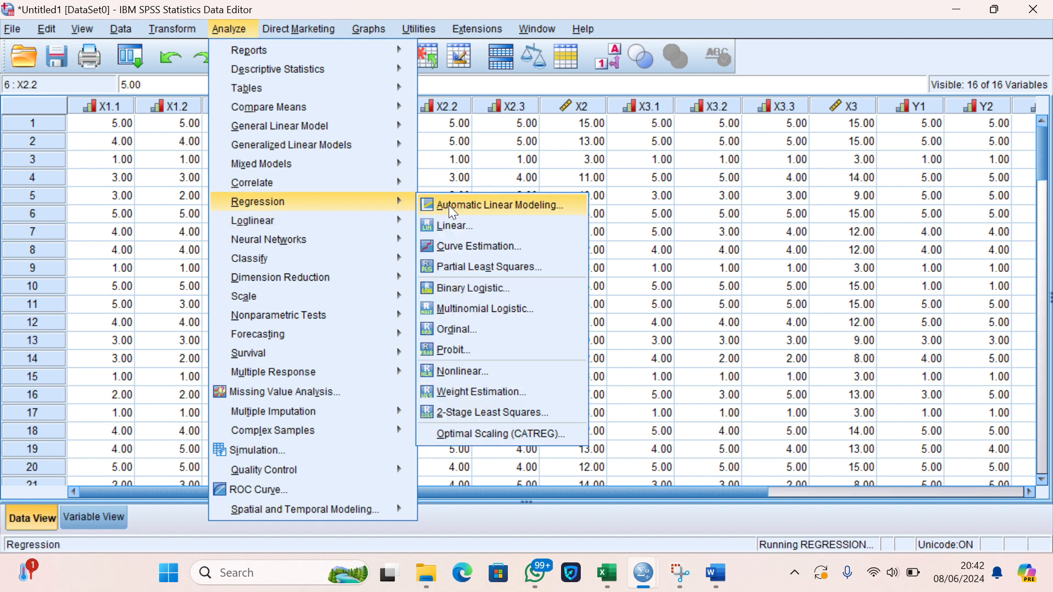
pyautogui.click(454, 227)
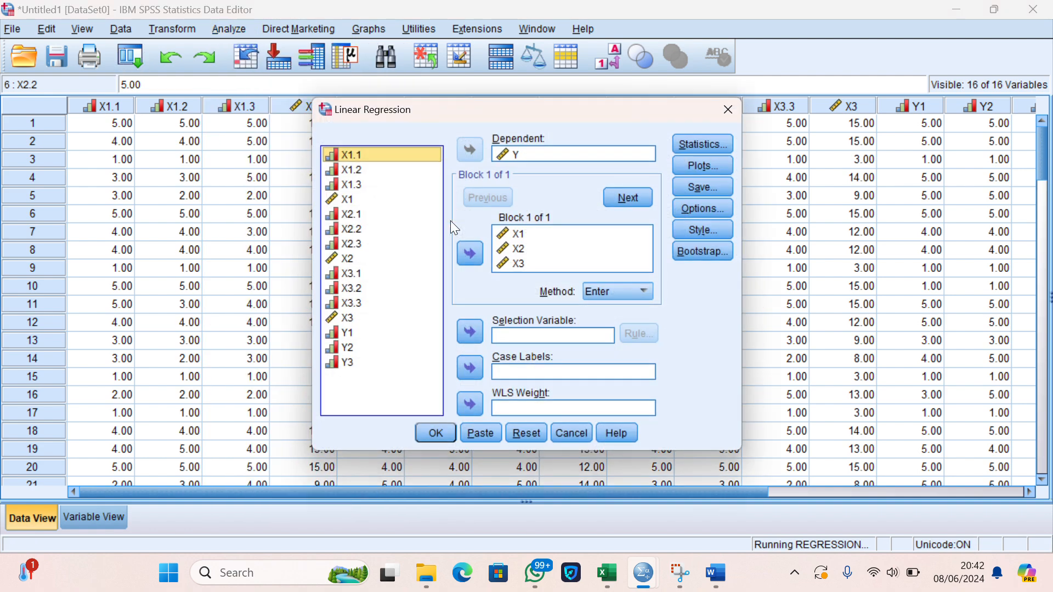
pyautogui.hotkey('alt', 't')
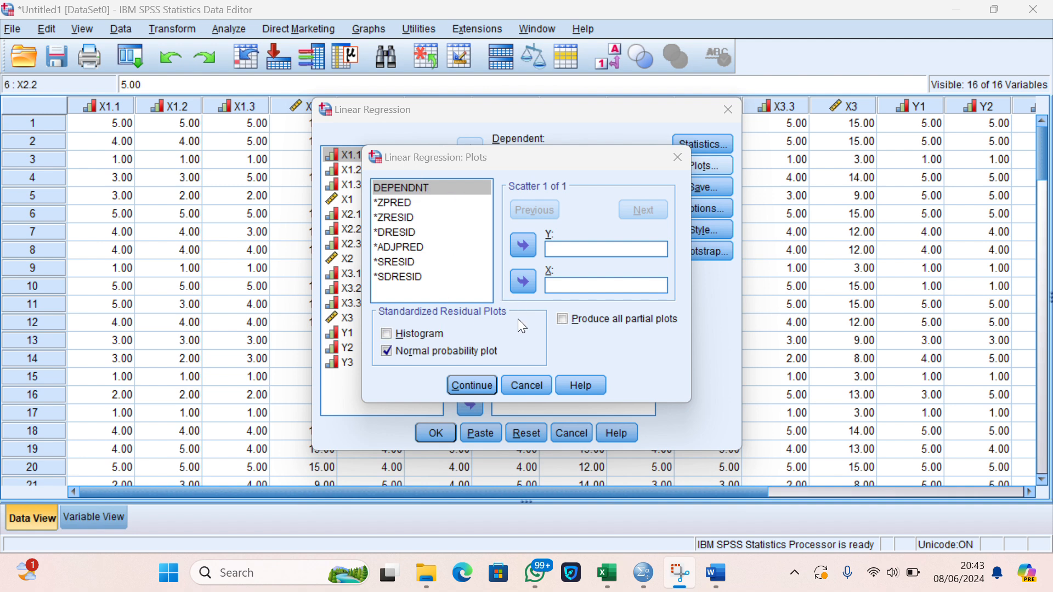
pyautogui.click(472, 384)
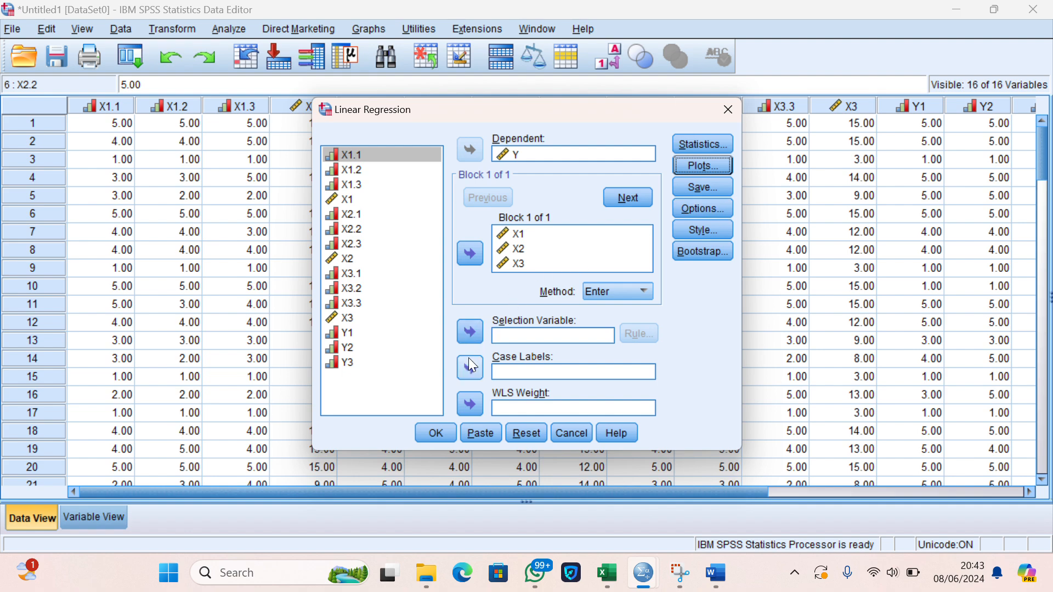
pyautogui.click(436, 433)
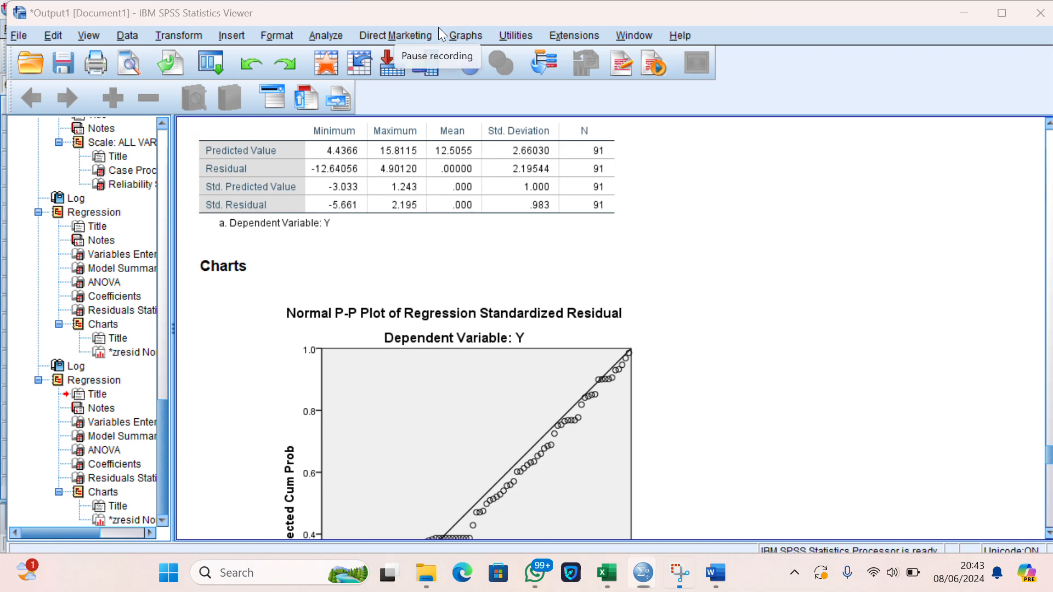
# - Examine the Normal P-P plot in the output and compare it with the Word report's probability plot and Kolmogorov Smirnov sections
pyautogui.click(488, 242)
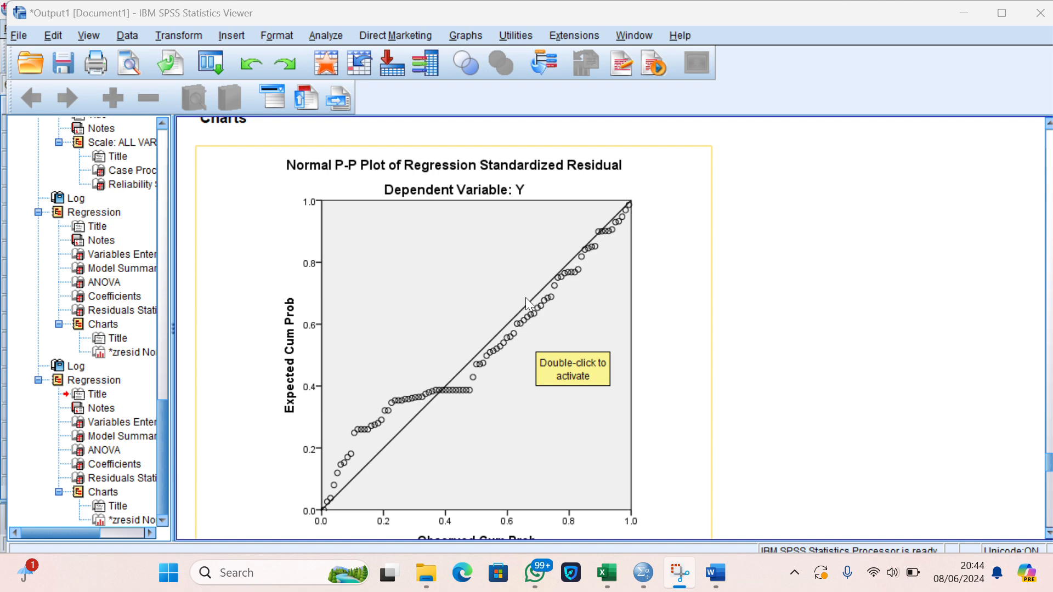
pyautogui.click(331, 486)
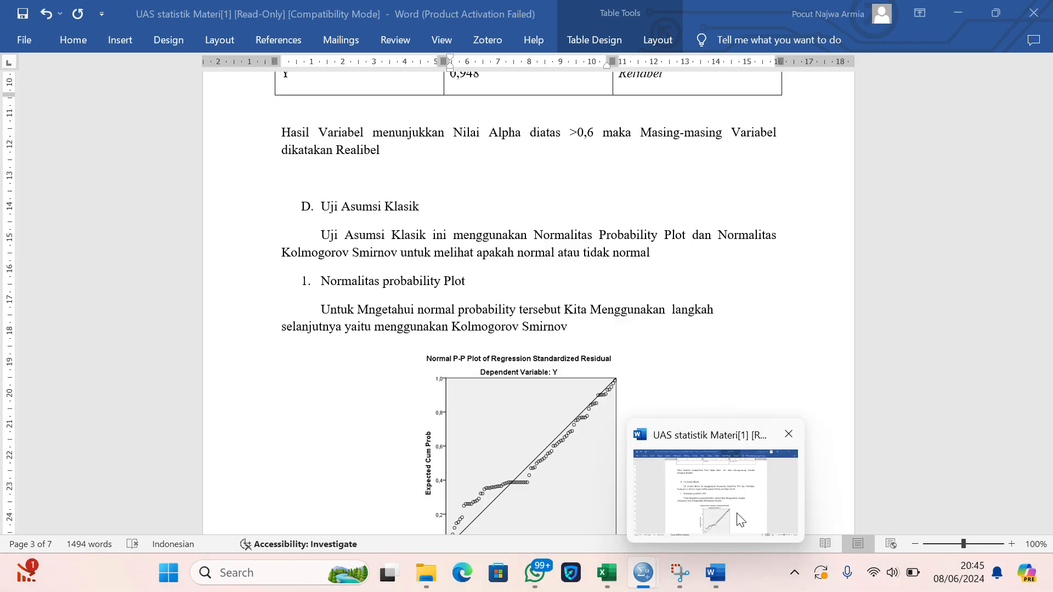
pyautogui.click(738, 513)
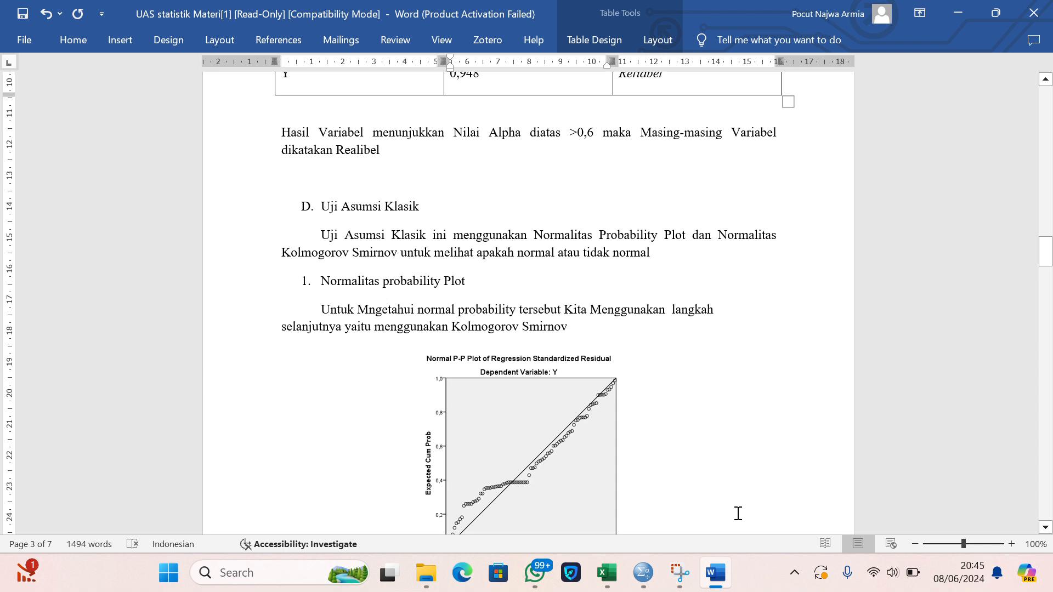
pyautogui.scroll(-7, 738, 513)
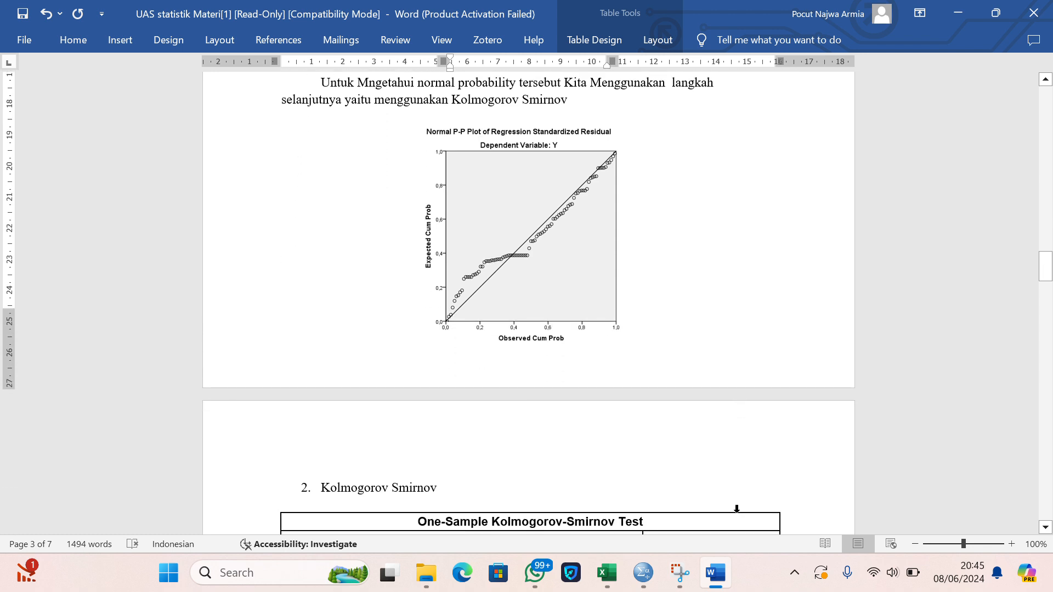
pyautogui.scroll(-5, 737, 509)
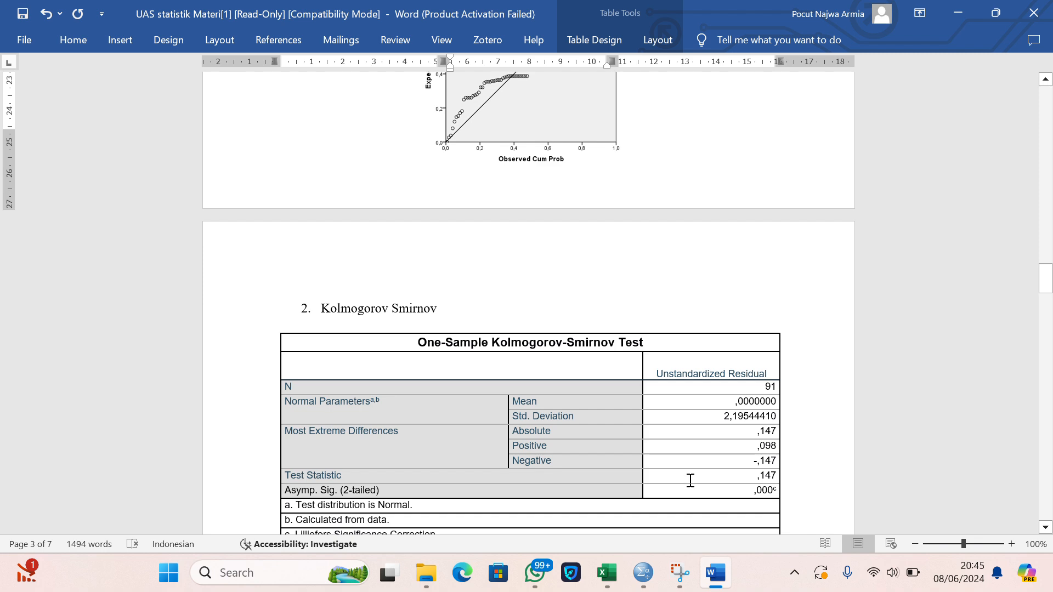
# - Switch back to the SPSS Data Editor and reopen the Linear Regression setup for Y with X1, X2 and X3
pyautogui.moveTo(643, 573)
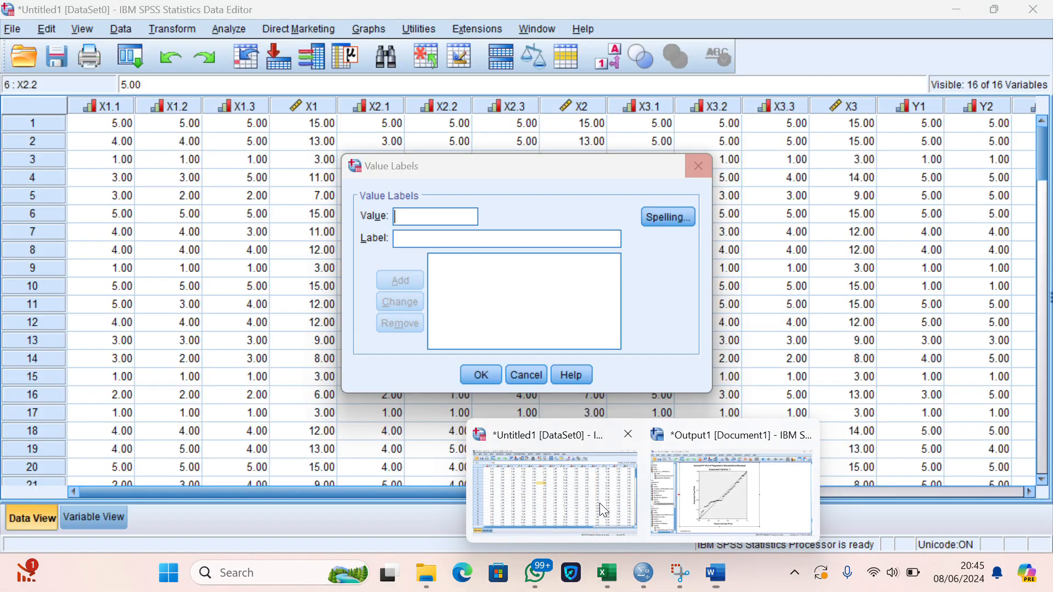
pyautogui.click(600, 502)
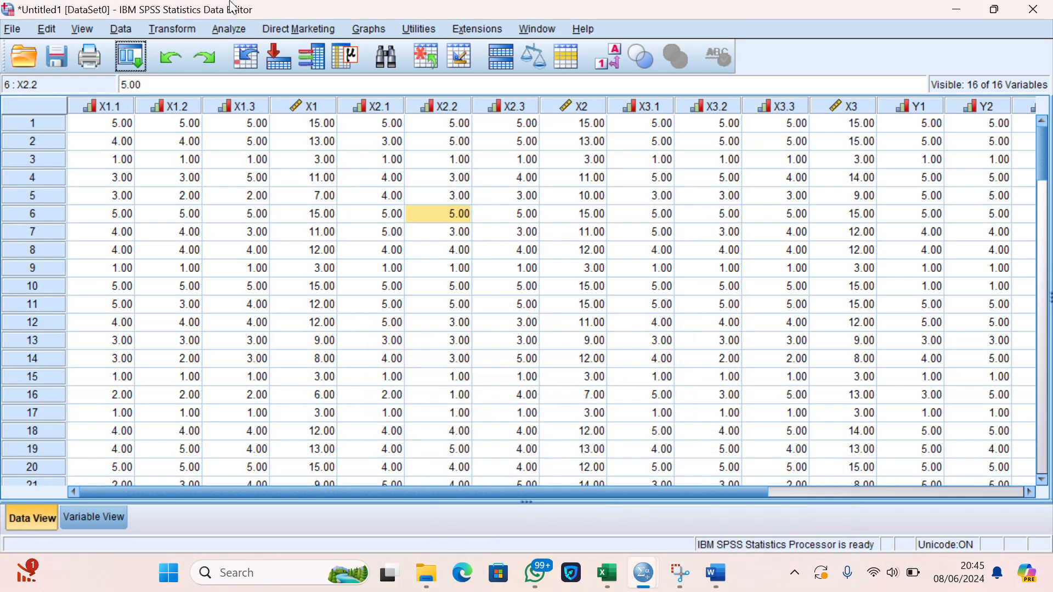
pyautogui.click(228, 28)
pyautogui.moveTo(298, 29)
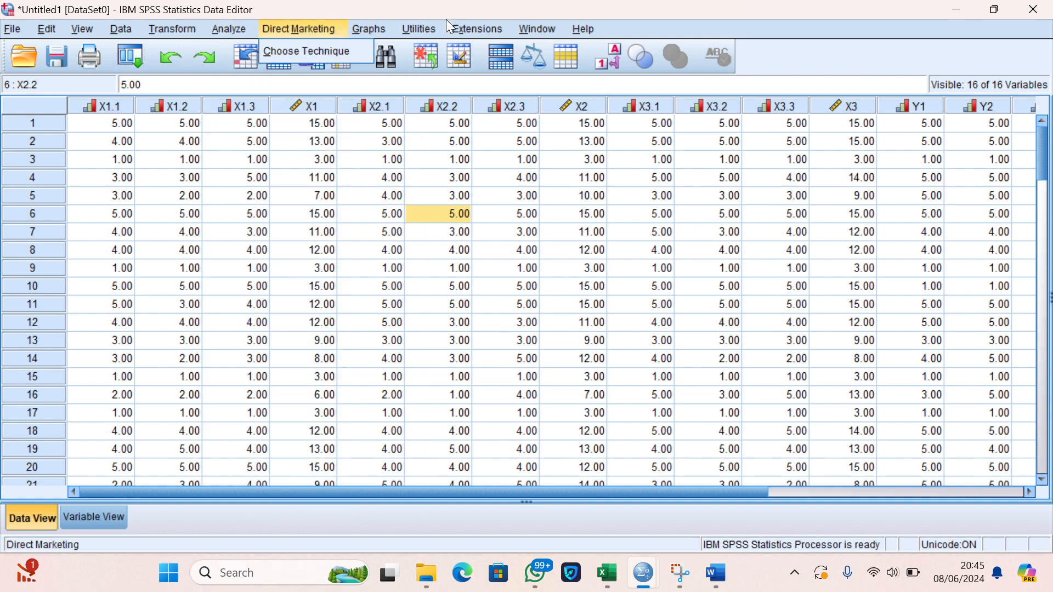
pyautogui.click(444, 20)
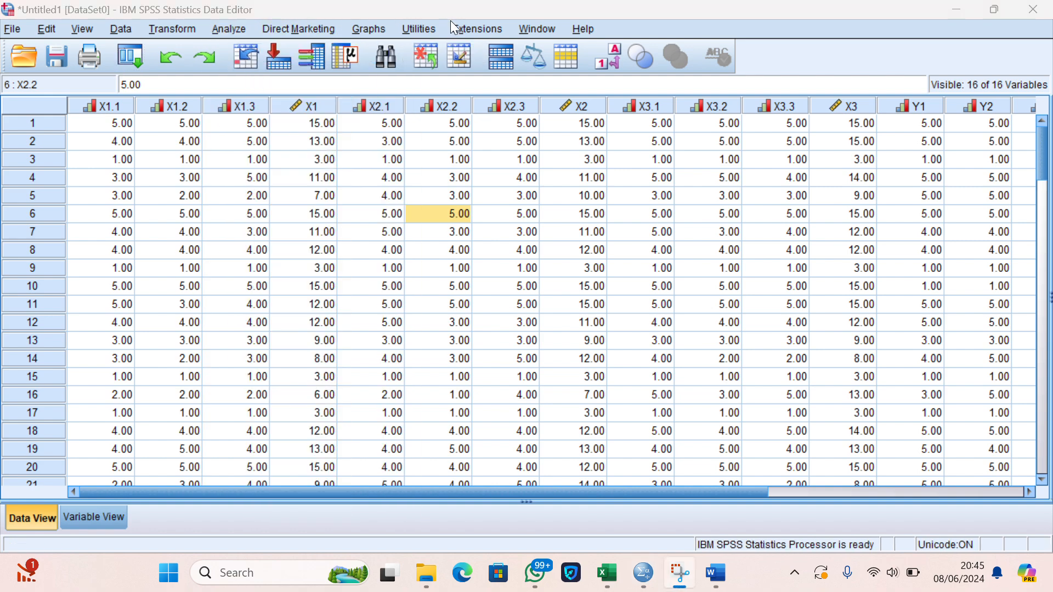
pyautogui.click(226, 29)
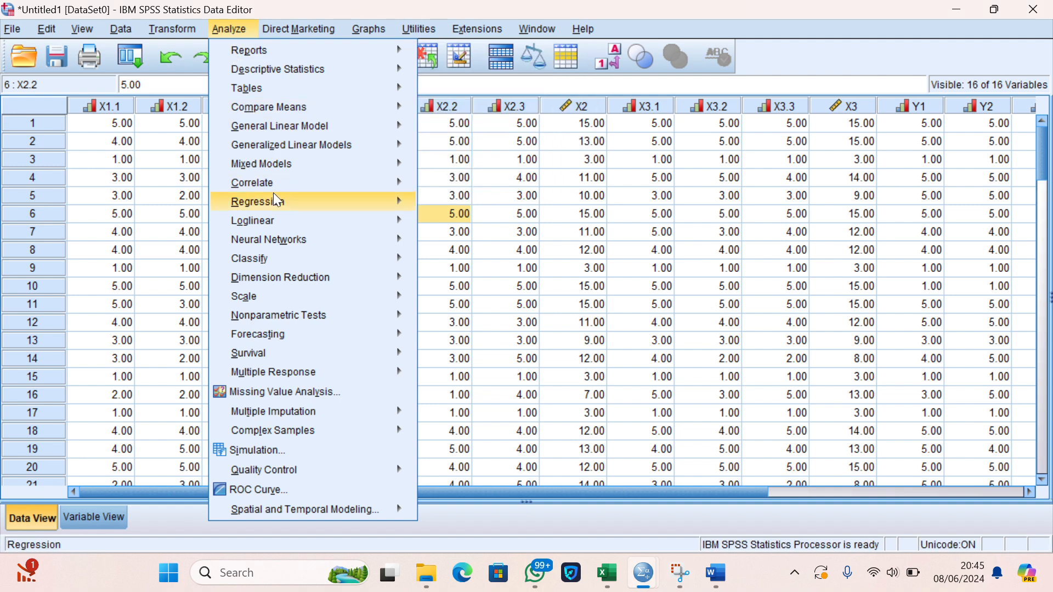
pyautogui.moveTo(275, 200)
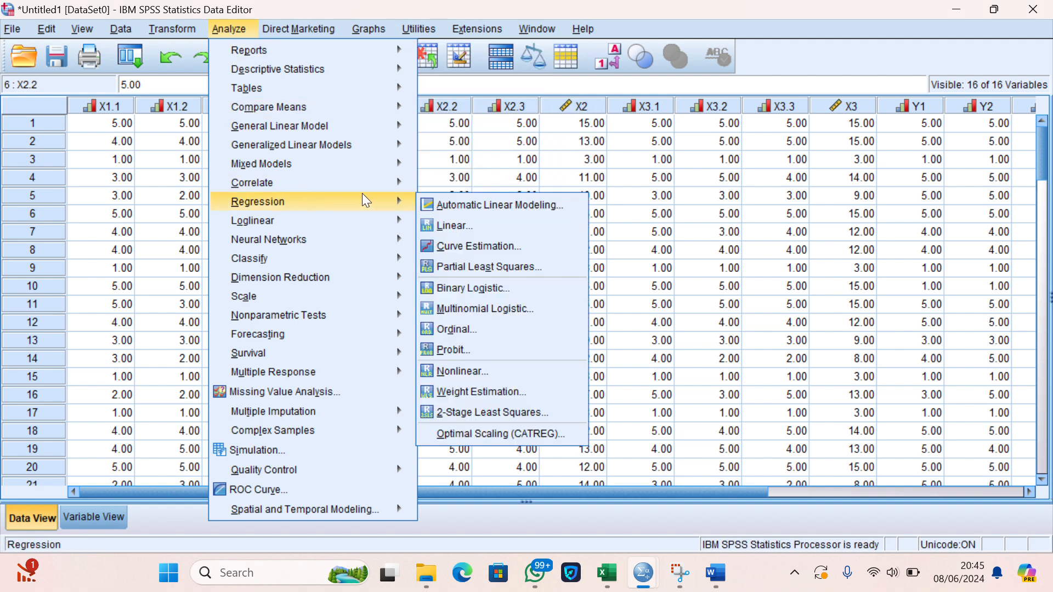
pyautogui.click(439, 223)
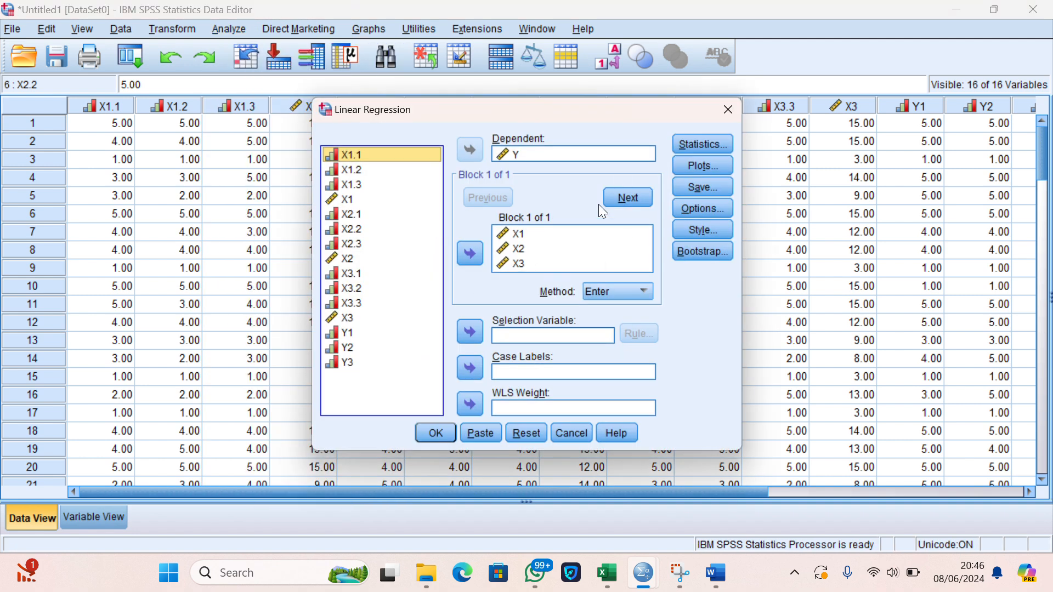
# - Set the regression to save unstandardized residuals, without creating coefficient statistics, and run it
pyautogui.click(694, 189)
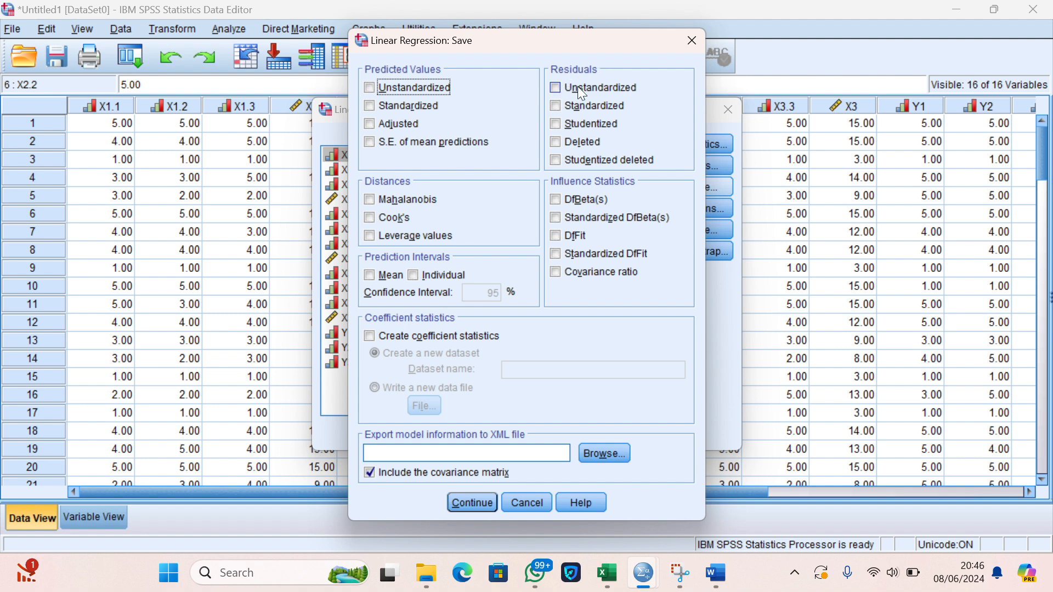
pyautogui.click(556, 87)
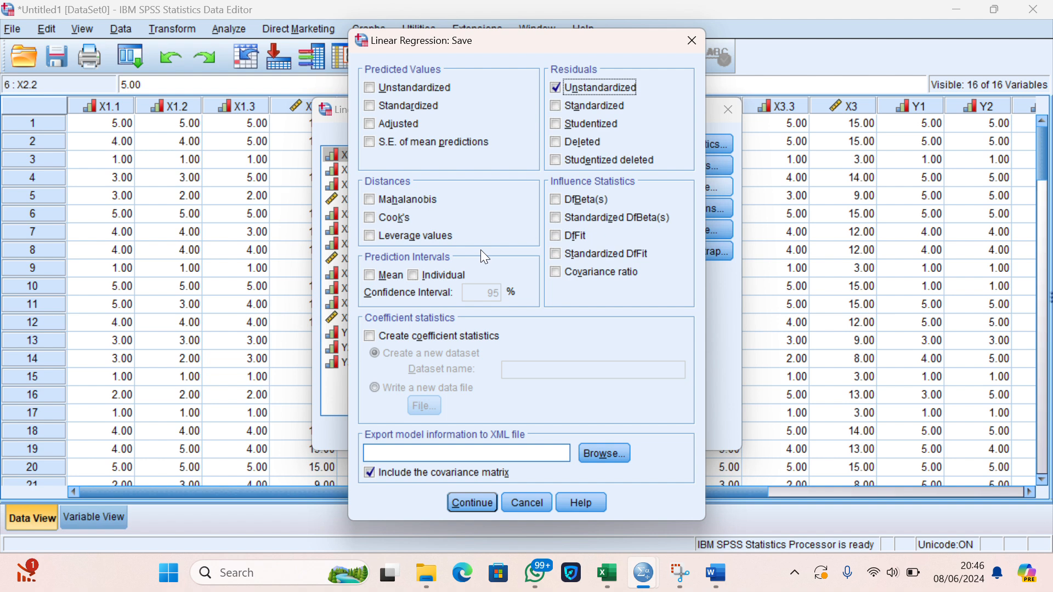
pyautogui.click(364, 338)
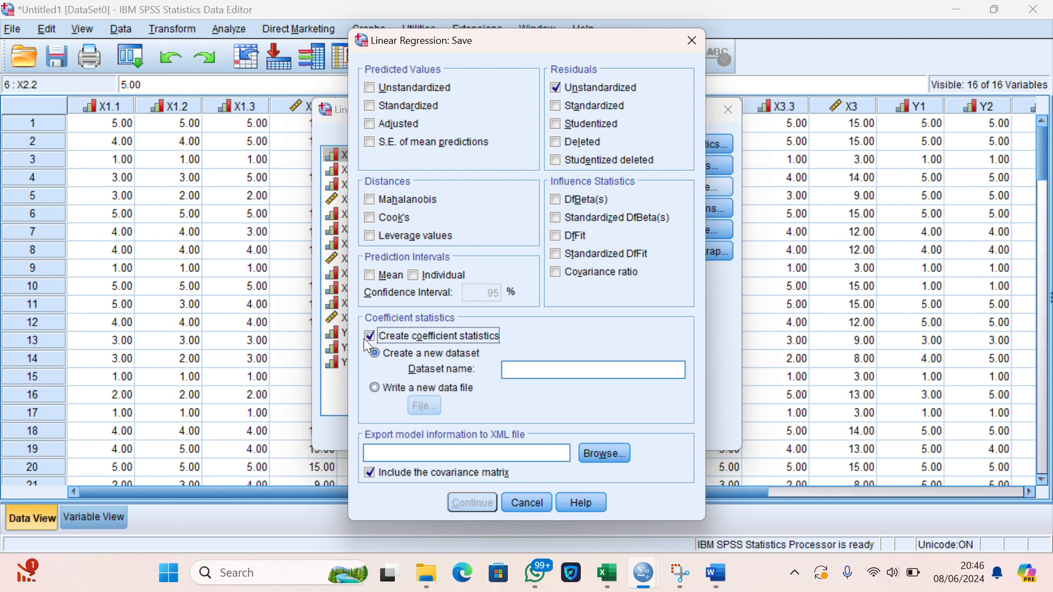
pyautogui.click(440, 29)
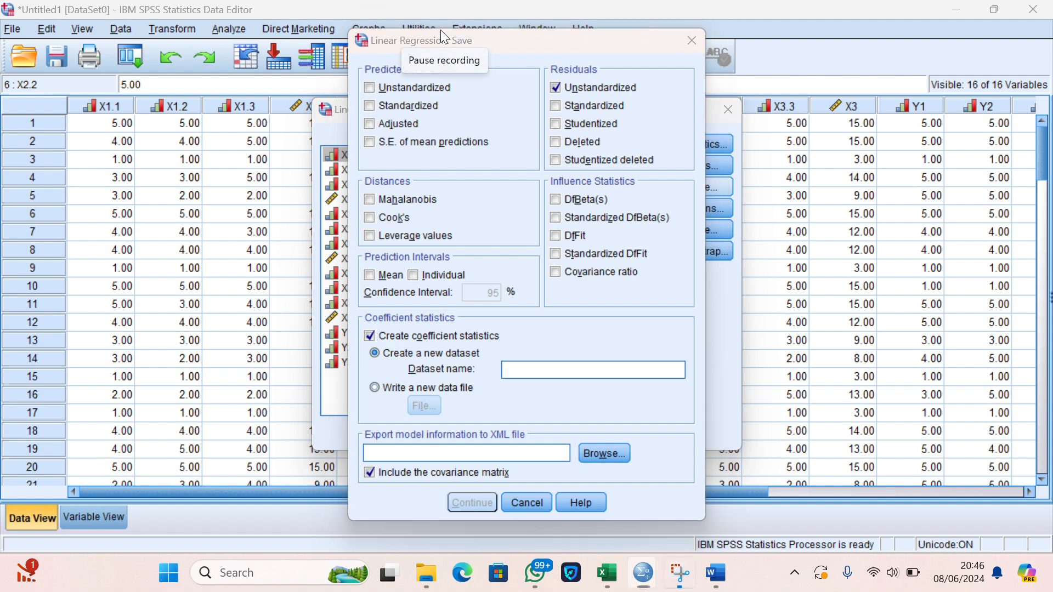
pyautogui.click(370, 336)
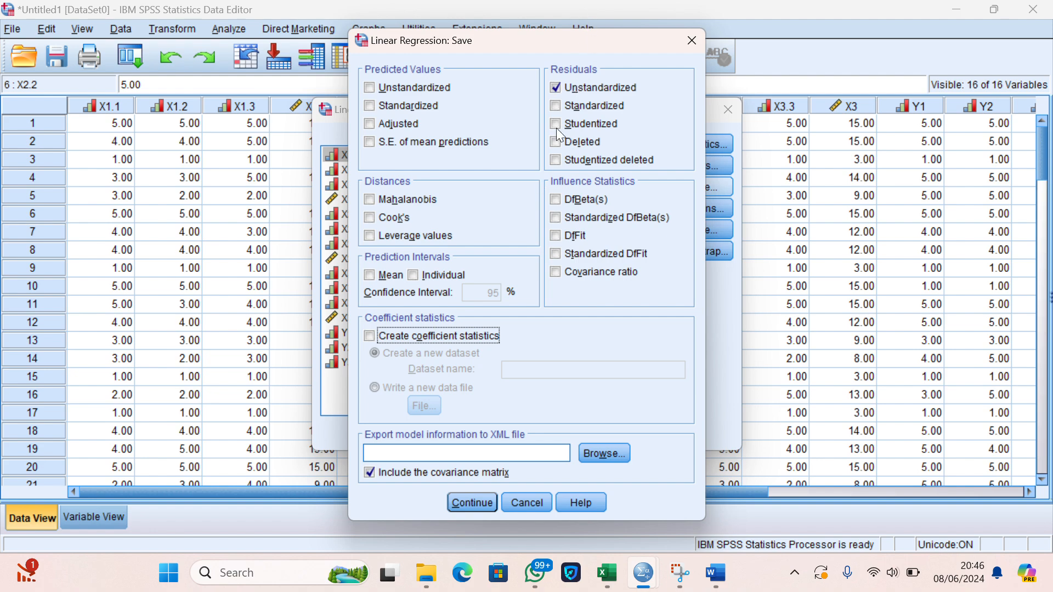
pyautogui.click(478, 499)
pyautogui.click(437, 433)
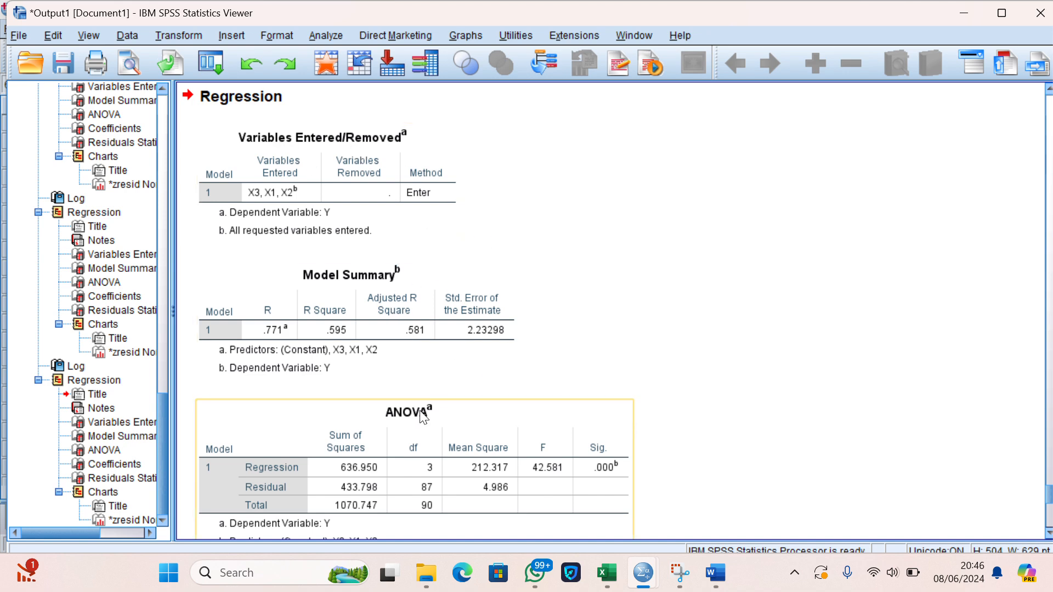
# - Review the Model Summary, ANOVA, Coefficients and Residuals Statistics tables of the new regression output
pyautogui.scroll(-10, 597, 403)
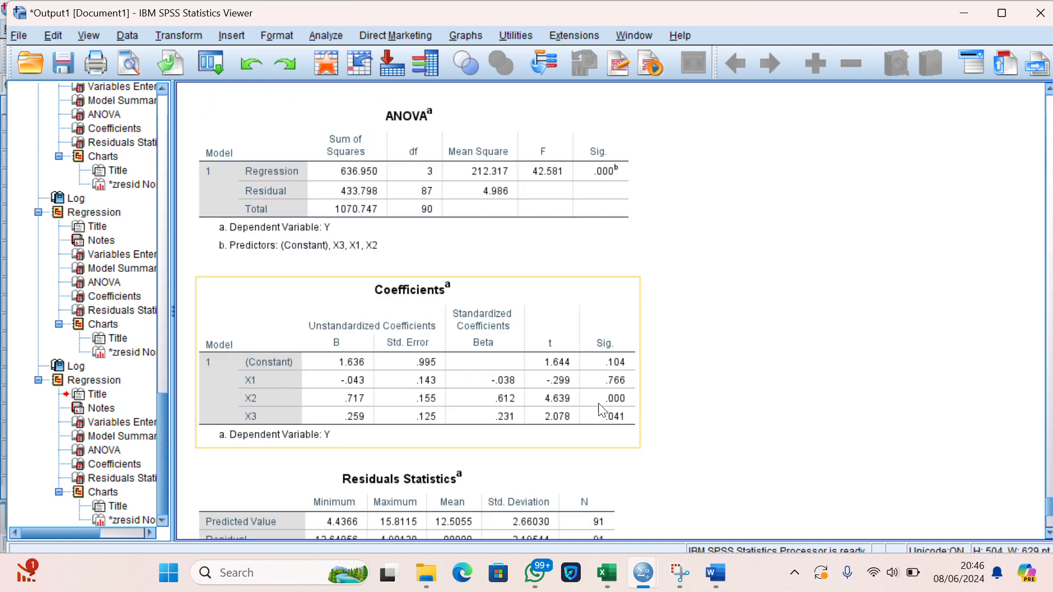
pyautogui.scroll(-3, 598, 404)
pyautogui.scroll(-5, 598, 403)
pyautogui.scroll(8, 598, 403)
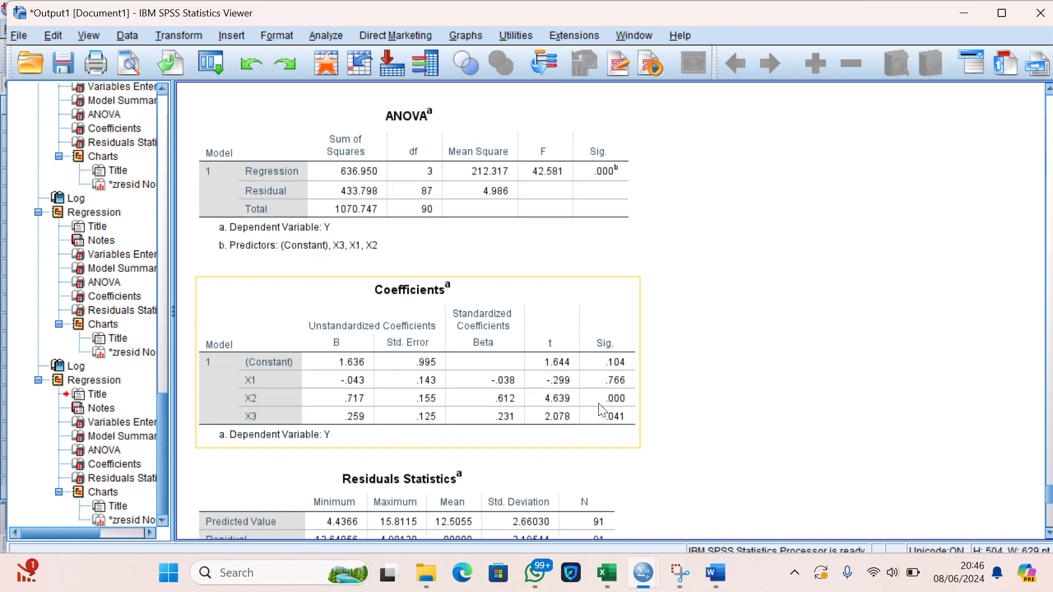
pyautogui.scroll(10, 599, 409)
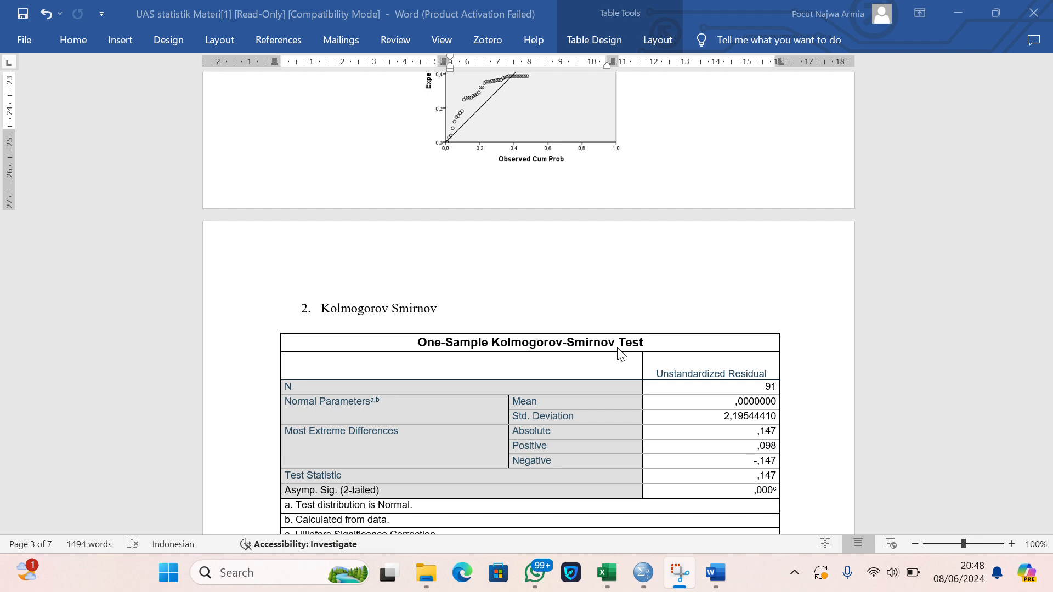
# - Switch to the SPSS Data Editor and open the legacy nonparametric One-Sample Kolmogorov-Smirnov test
pyautogui.moveTo(642, 575)
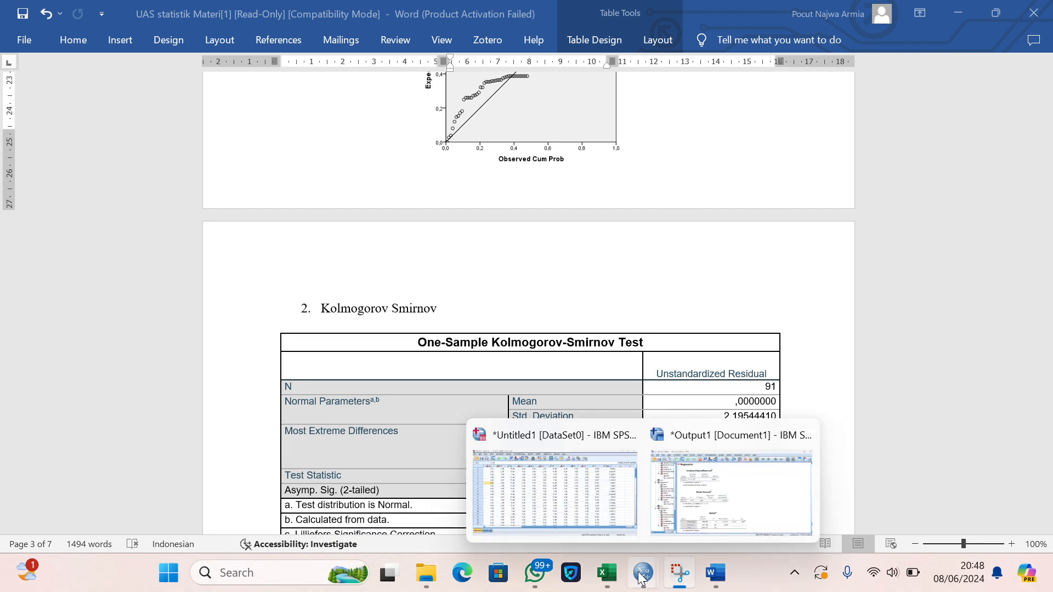
pyautogui.click(592, 509)
pyautogui.click(526, 374)
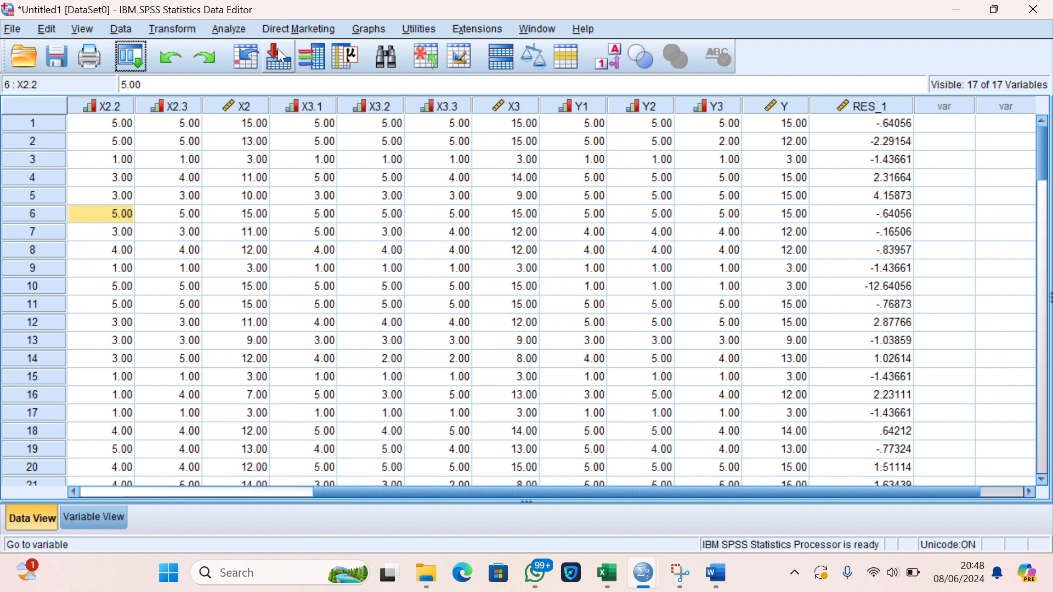
pyautogui.click(235, 26)
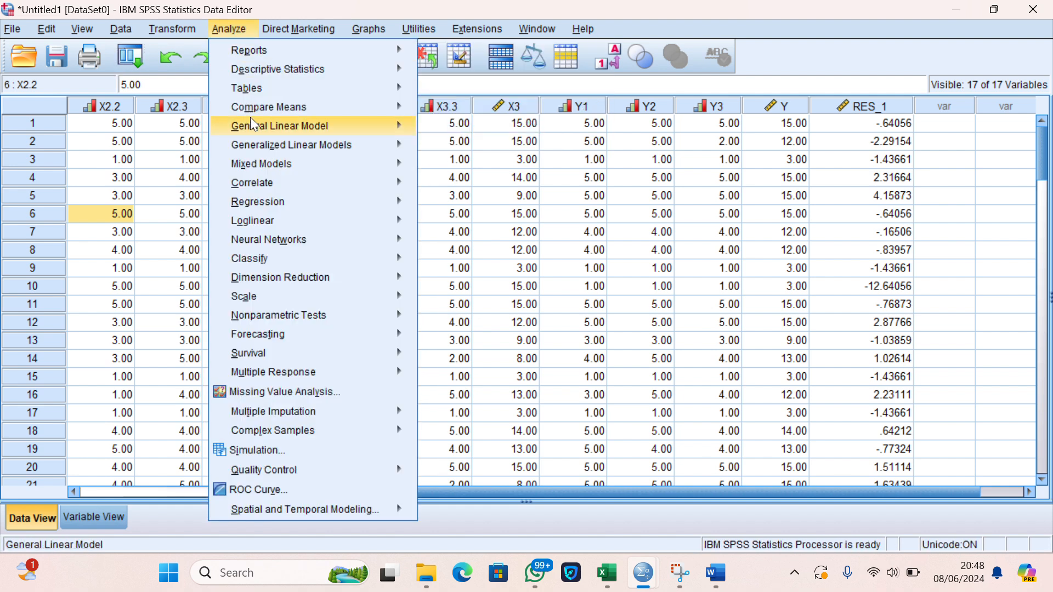
pyautogui.moveTo(298, 321)
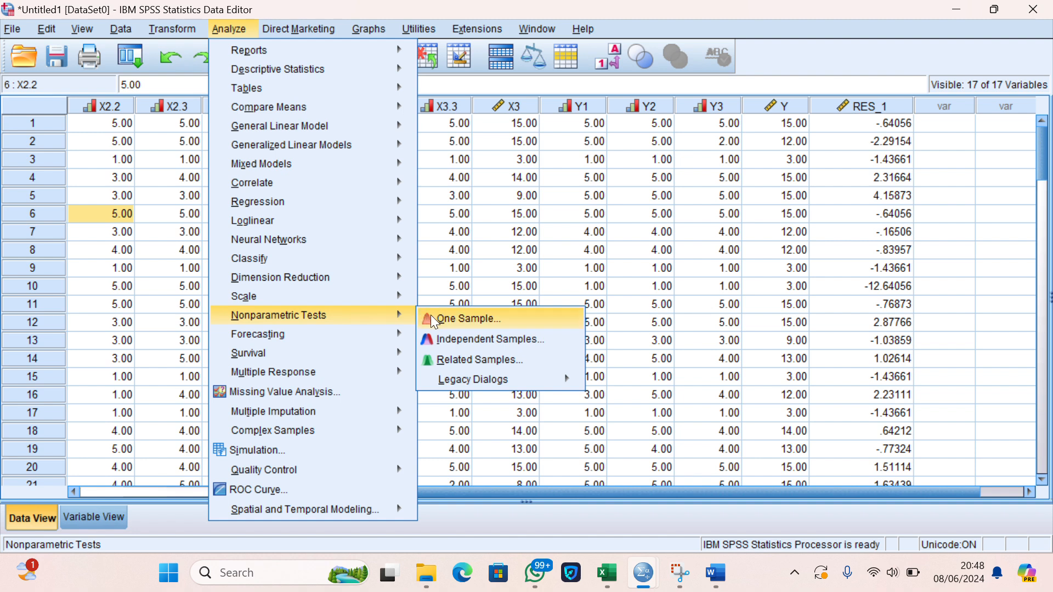
pyautogui.moveTo(478, 378)
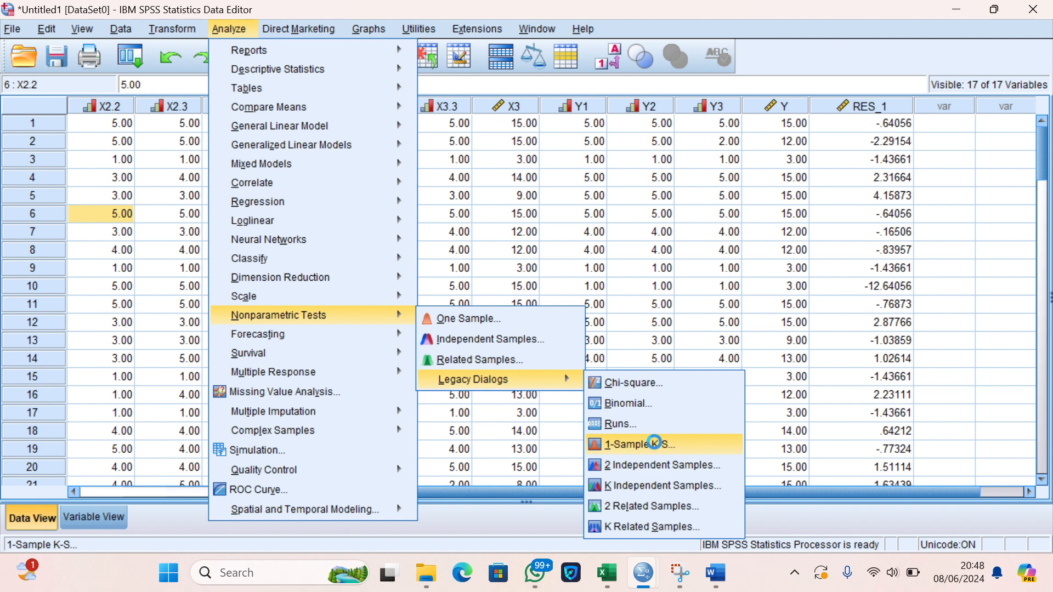
pyautogui.click(658, 446)
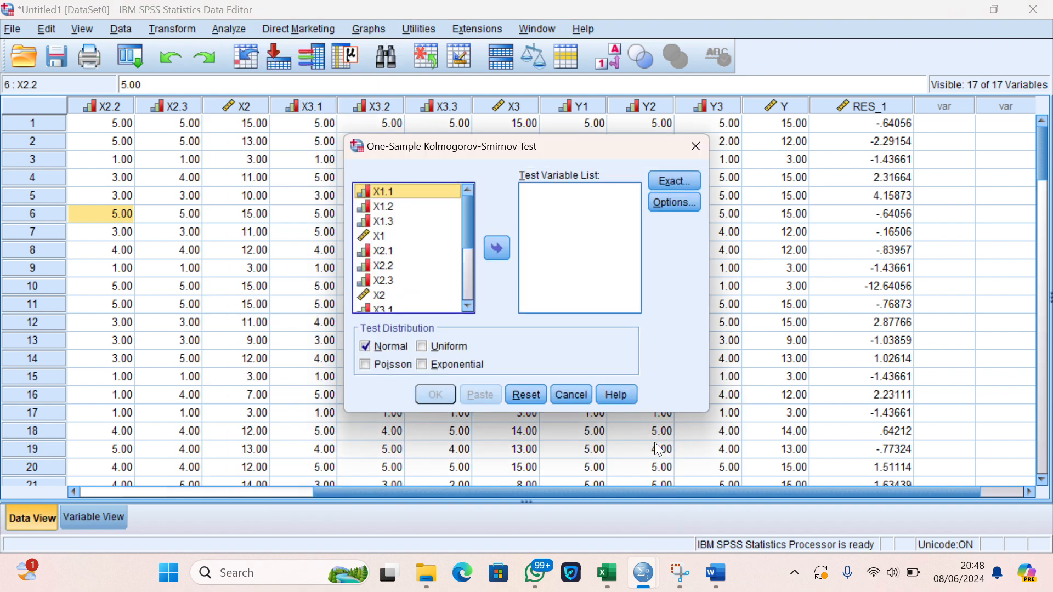
pyautogui.click(443, 26)
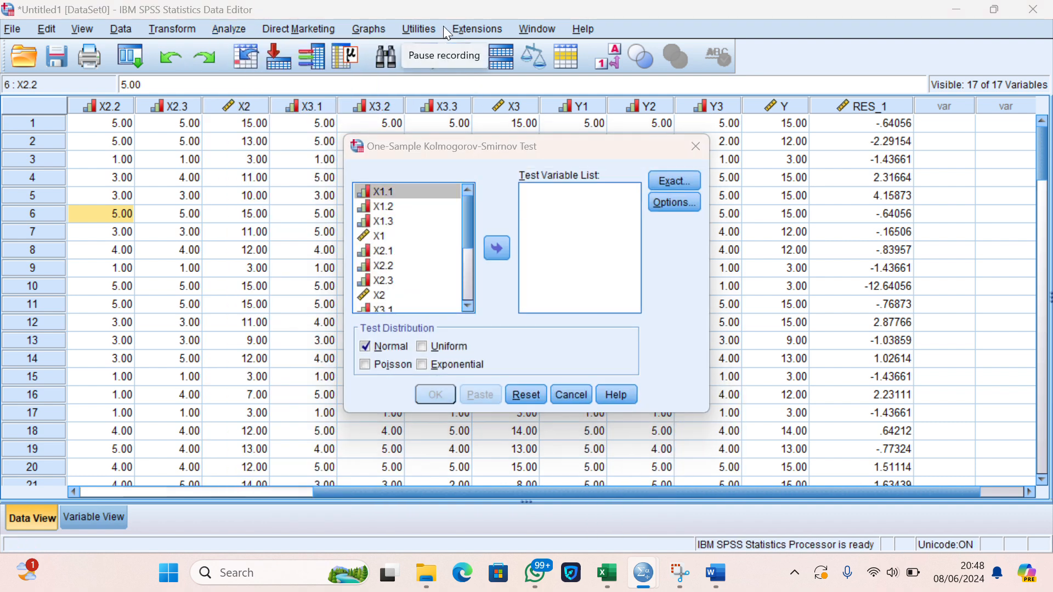
# - Add Unstandardized Residual as the test variable and run the Kolmogorov-Smirnov test against the Normal distribution
pyautogui.click(469, 306)
pyautogui.click(469, 305)
pyautogui.click(469, 306)
pyautogui.click(469, 305)
pyautogui.click(469, 306)
pyautogui.click(469, 305)
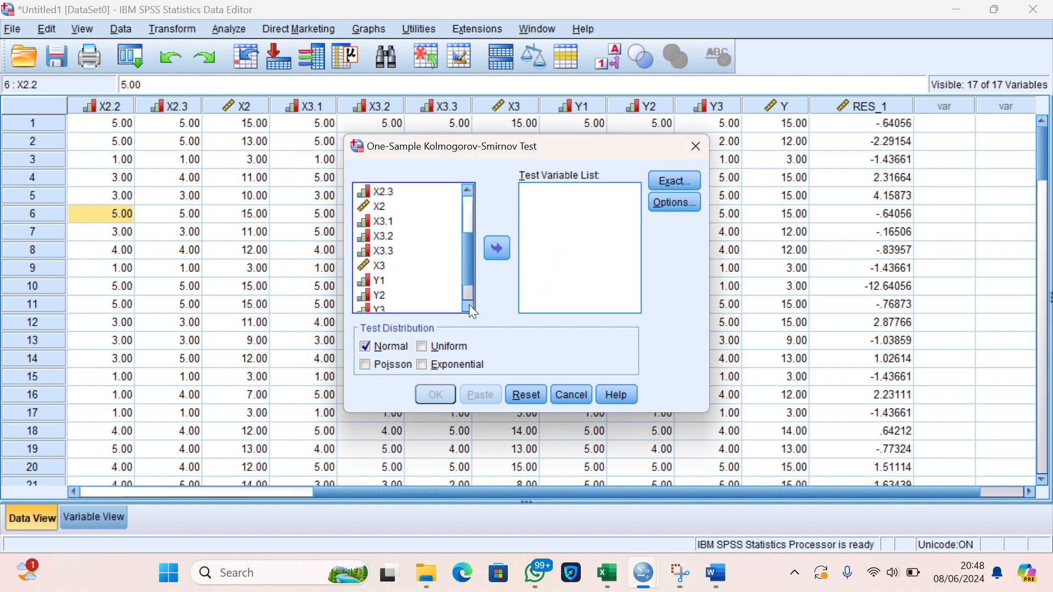
pyautogui.click(469, 306)
pyautogui.click(469, 305)
pyautogui.click(469, 306)
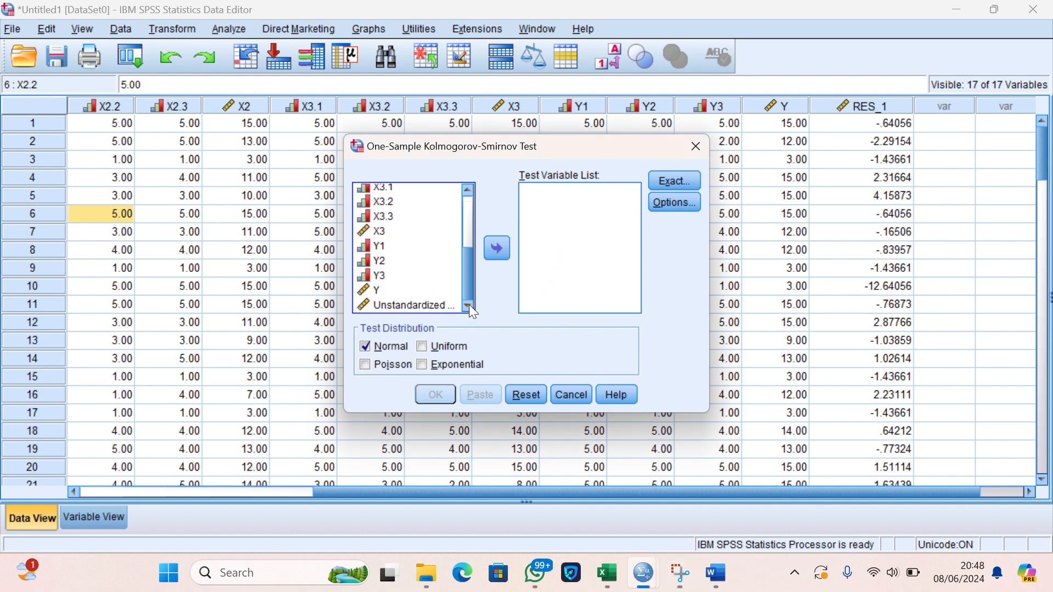
pyautogui.click(439, 300)
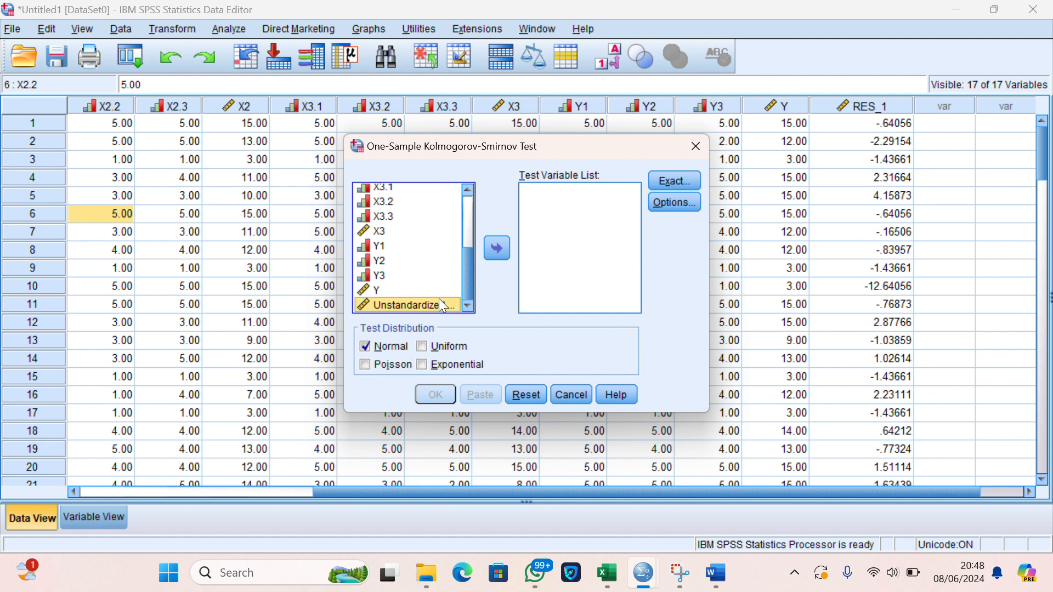
pyautogui.click(502, 251)
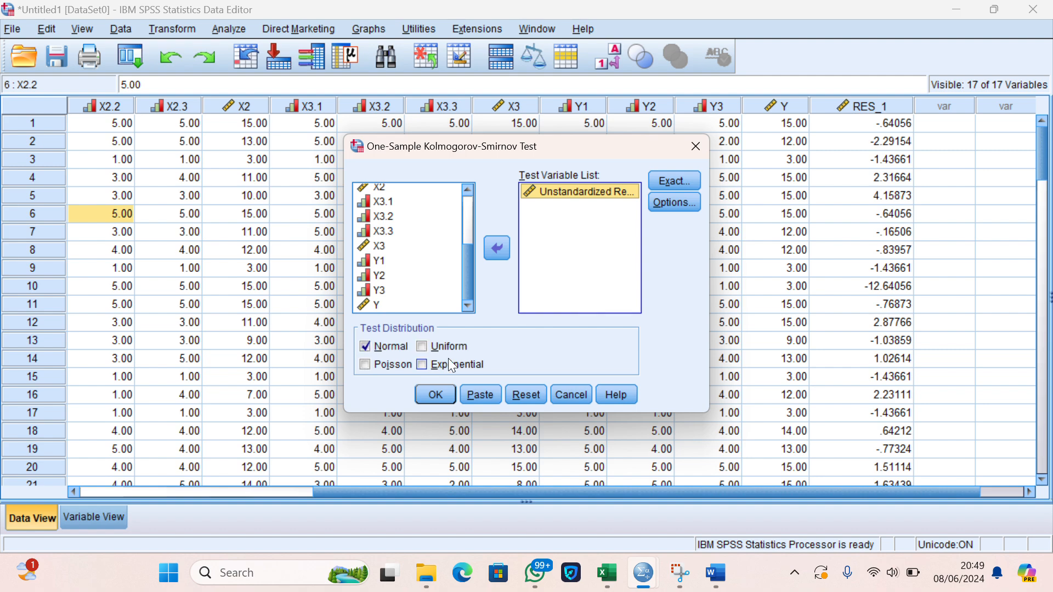
pyautogui.click(437, 393)
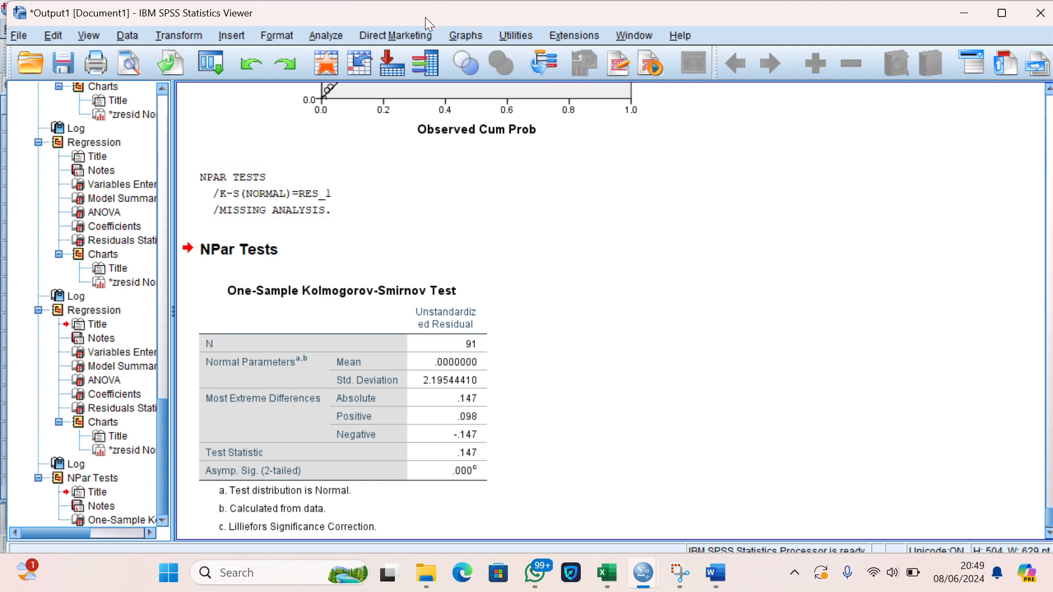
# - Compare the Kolmogorov-Smirnov output with the Kolmogorov Smirnov table and interpretation in the Word report, including the probability plot section before it
pyautogui.click(437, 25)
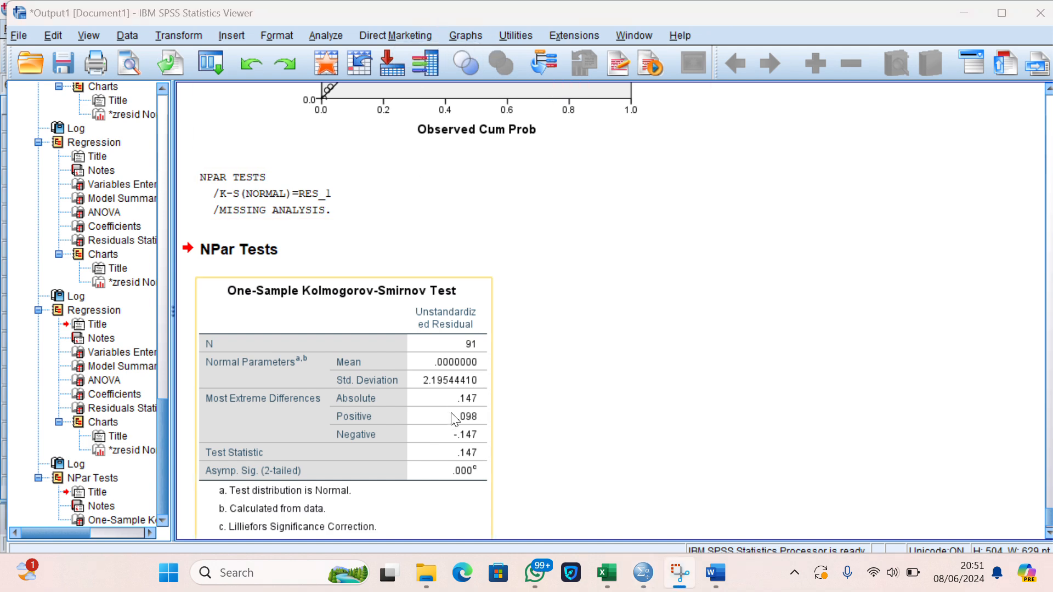
pyautogui.moveTo(713, 589)
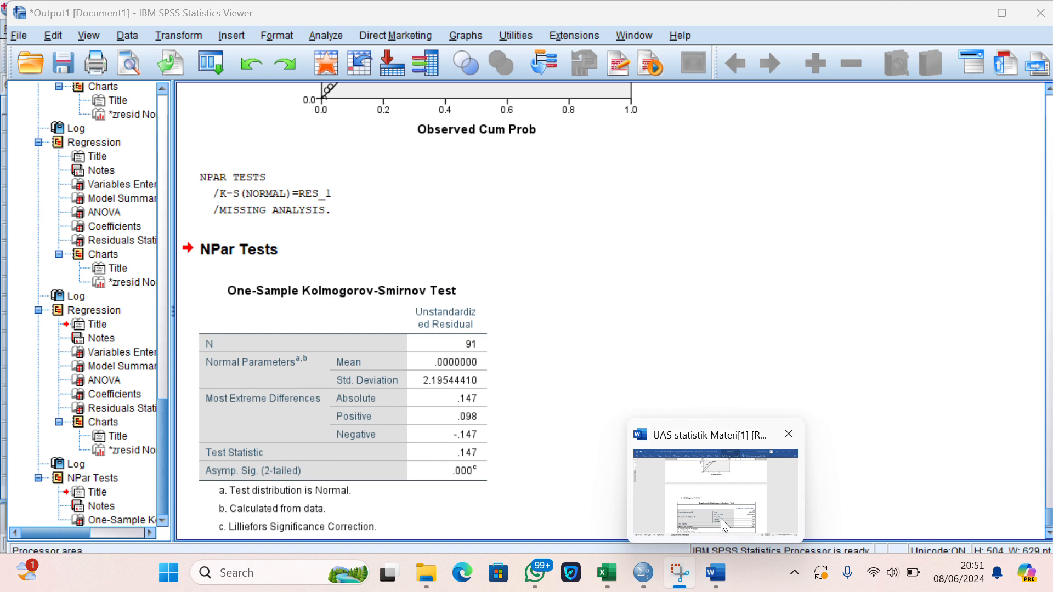
pyautogui.click(722, 504)
pyautogui.scroll(-3, 723, 505)
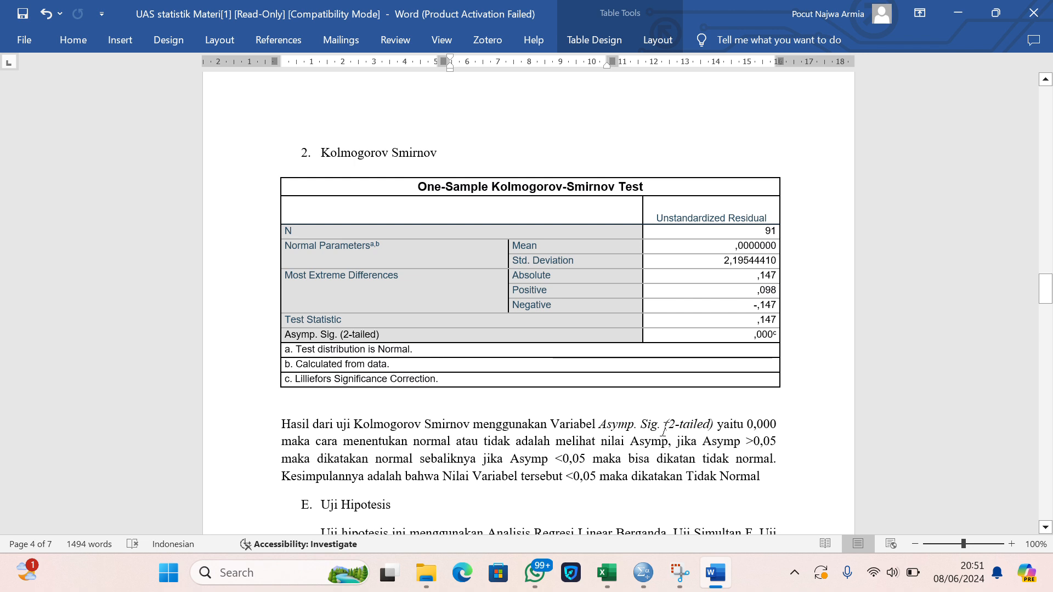
pyautogui.press('super+shift+s')
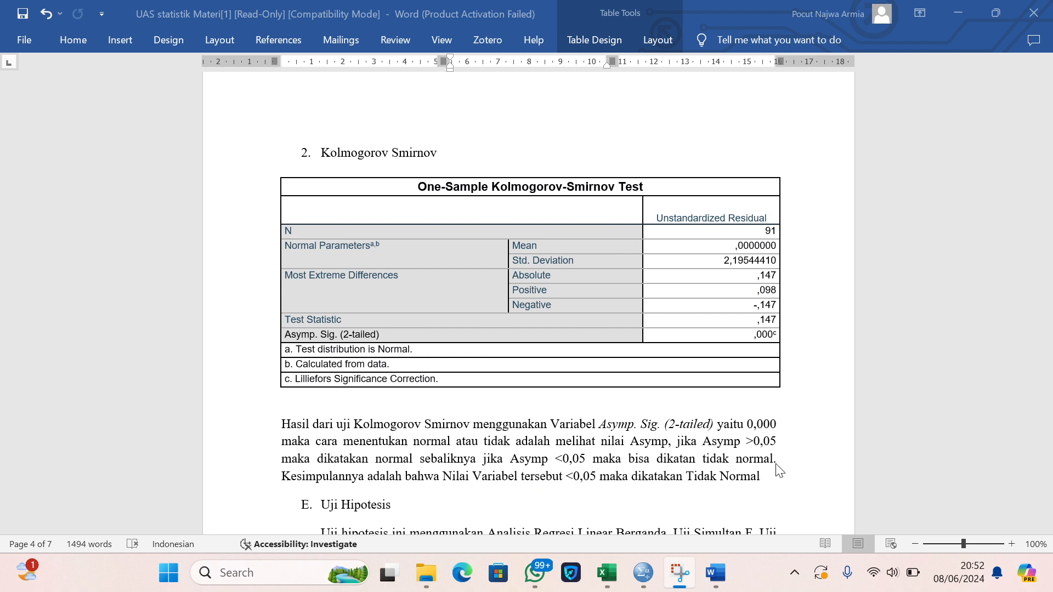
pyautogui.scroll(5, 786, 468)
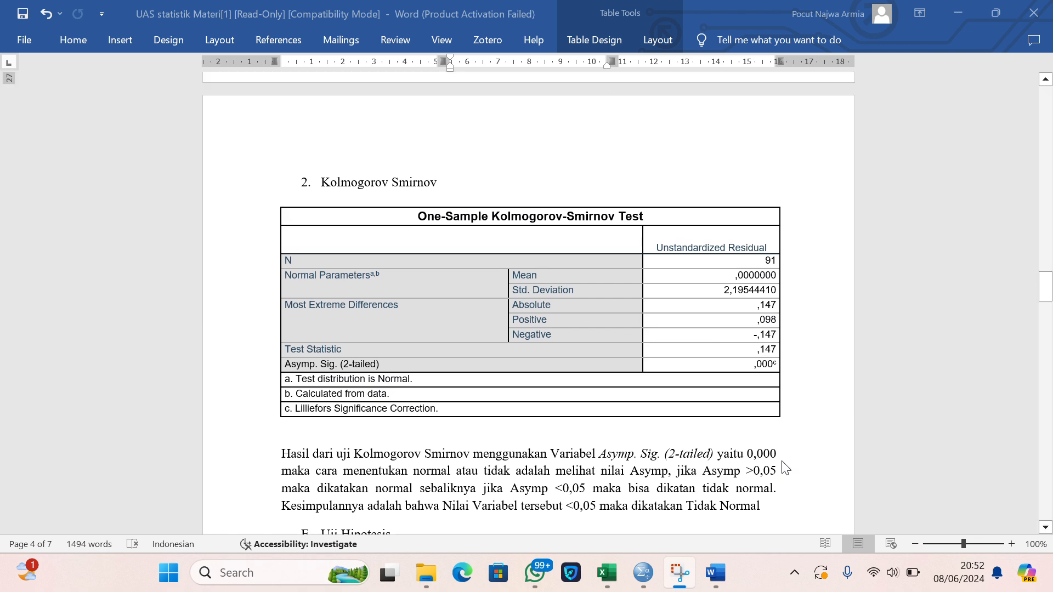
pyautogui.scroll(10, 786, 468)
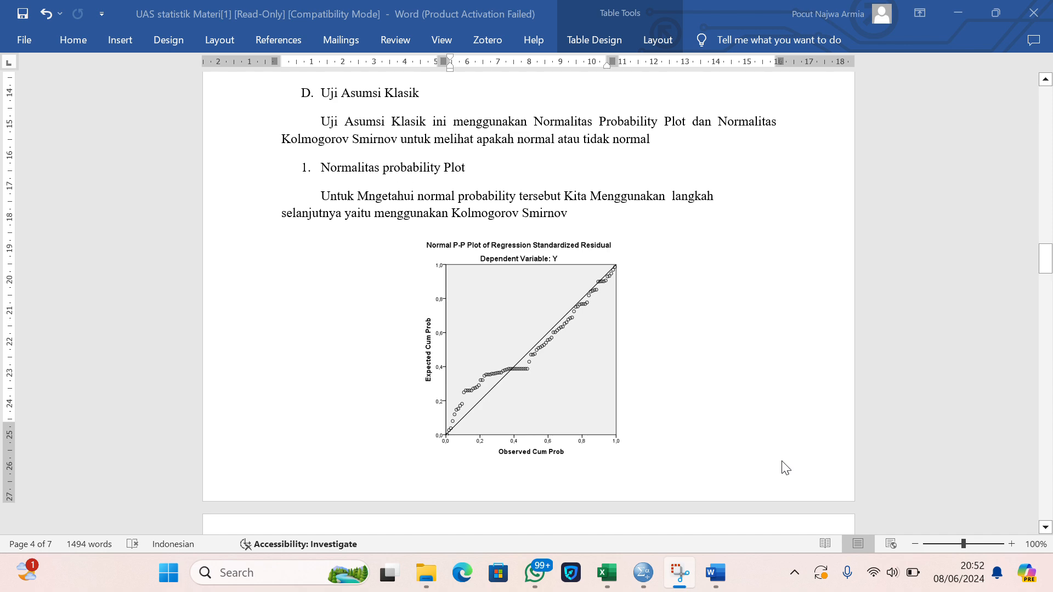
# - Look through the report's Uji Hipotesis section, covering linear regression, the simultaneous F test, the R2 coefficient and the partial t test
pyautogui.scroll(-20, 786, 468)
pyautogui.scroll(-5, 786, 468)
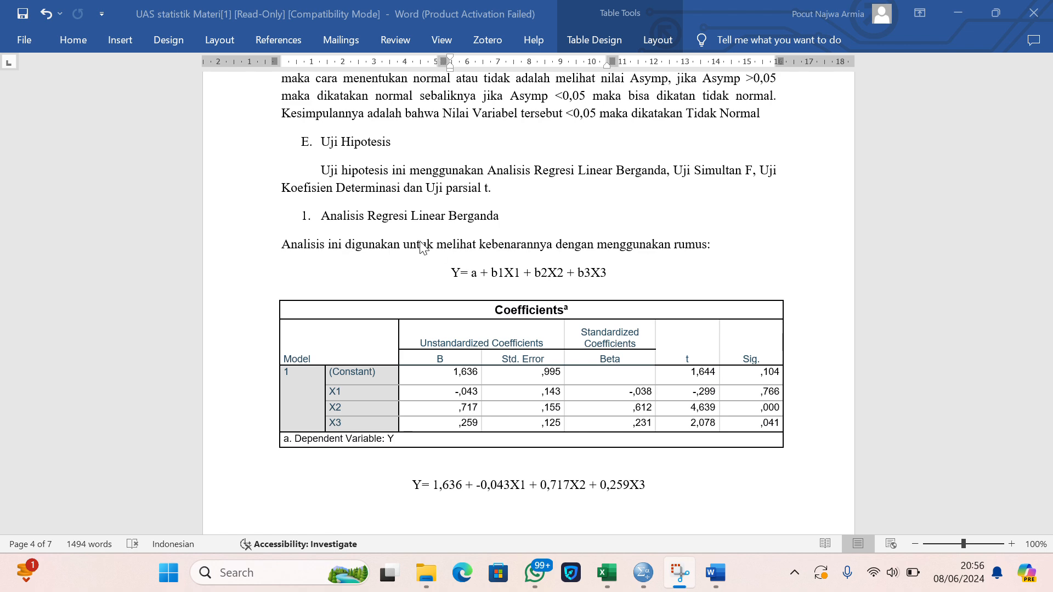
pyautogui.scroll(-4, 417, 239)
pyautogui.scroll(-12, 417, 239)
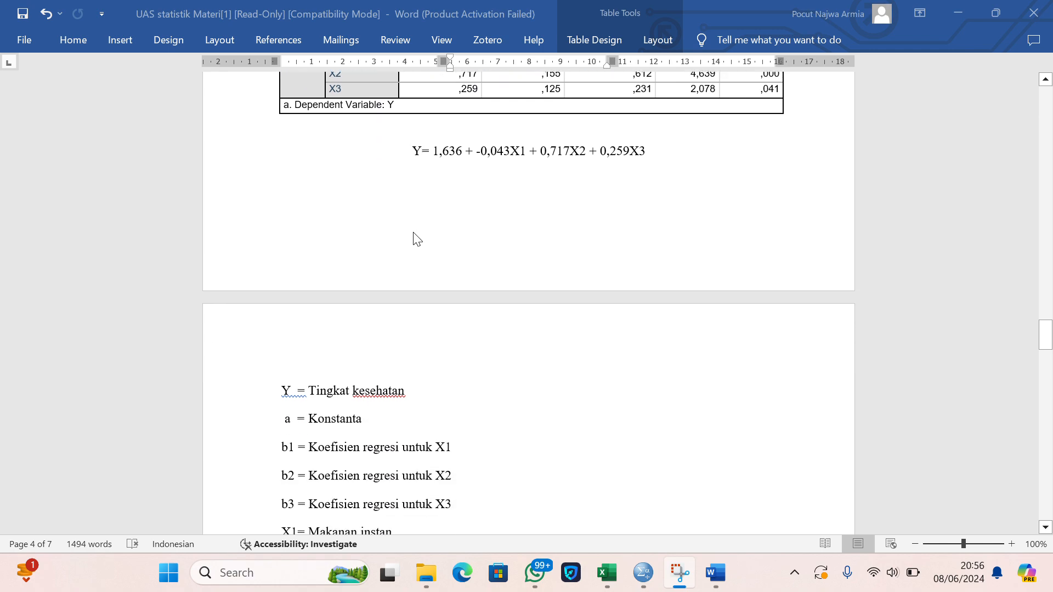
pyautogui.scroll(-14, 417, 239)
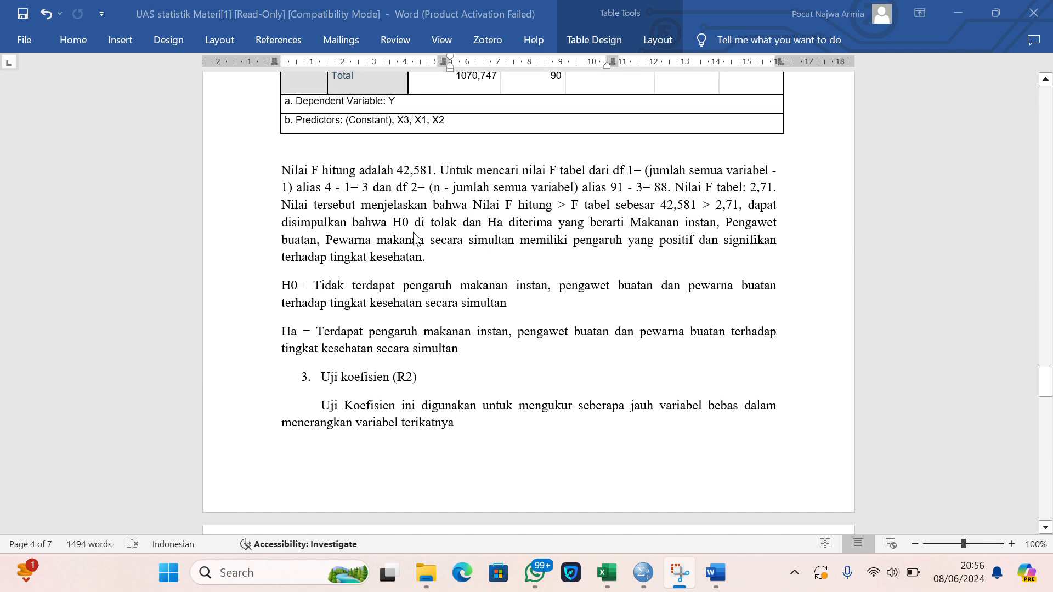
pyautogui.scroll(15, 417, 239)
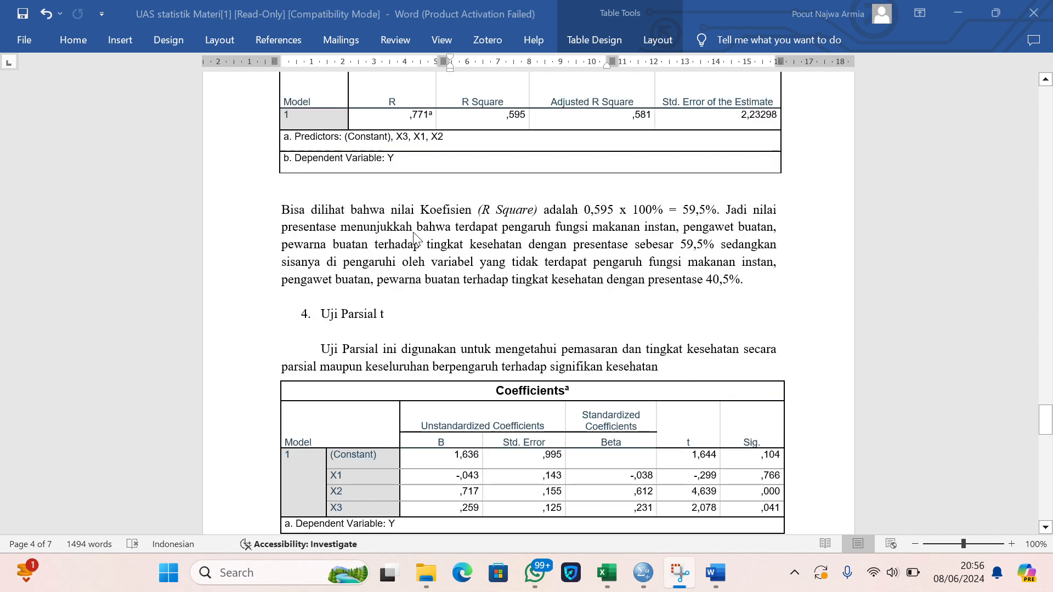
pyautogui.scroll(11, 414, 233)
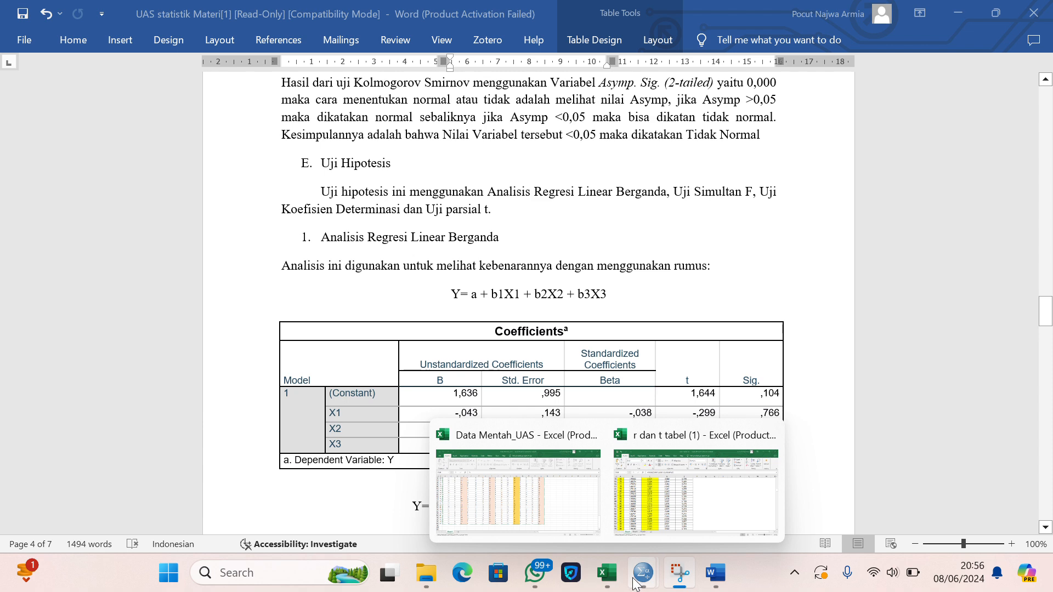
# - Switch to the SPSS output and examine the regression's Model Summary, ANOVA and Coefficients tables for the hypothesis tests
pyautogui.moveTo(643, 572)
pyautogui.click(716, 508)
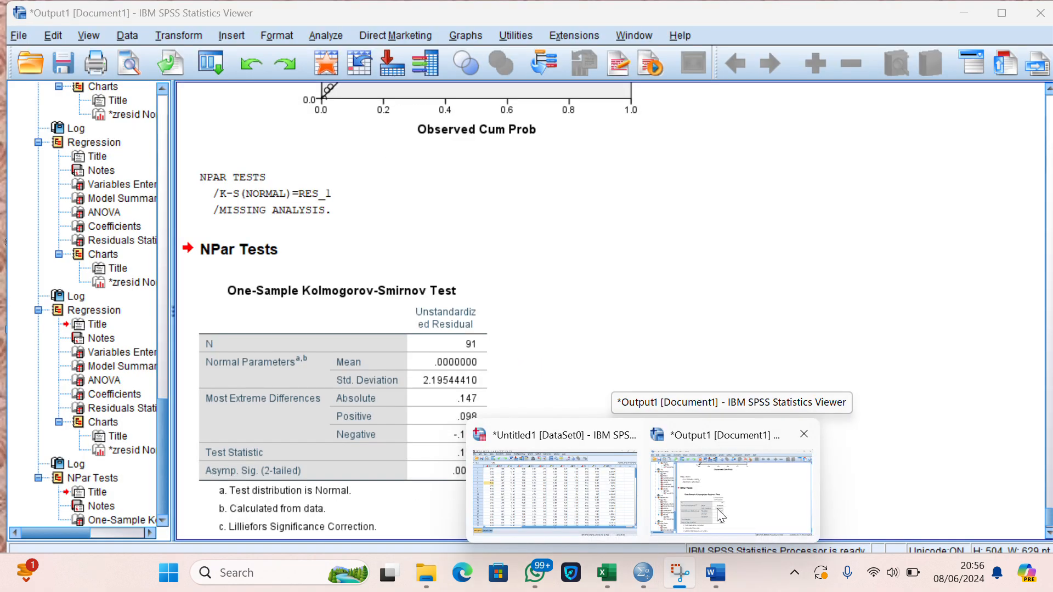
pyautogui.click(716, 508)
pyautogui.scroll(-1, 718, 512)
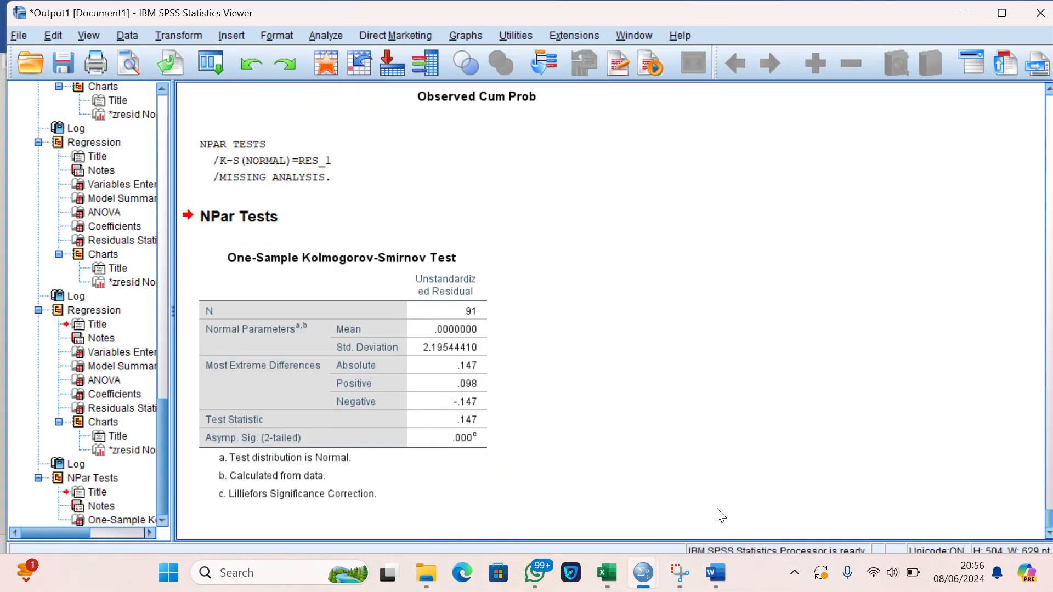
pyautogui.scroll(20, 721, 516)
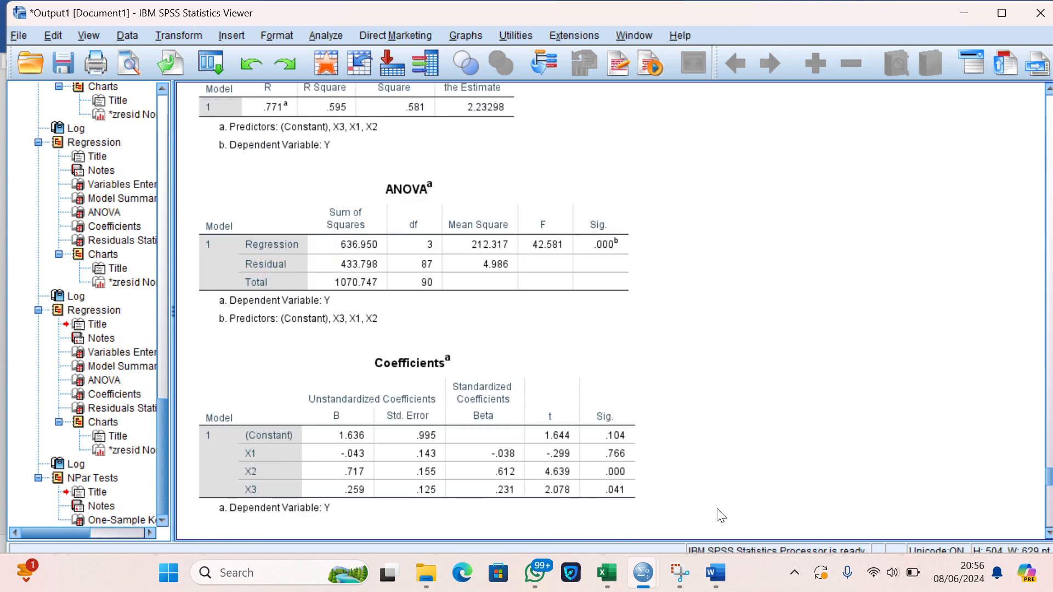
pyautogui.scroll(3, 721, 515)
pyautogui.scroll(2, 721, 516)
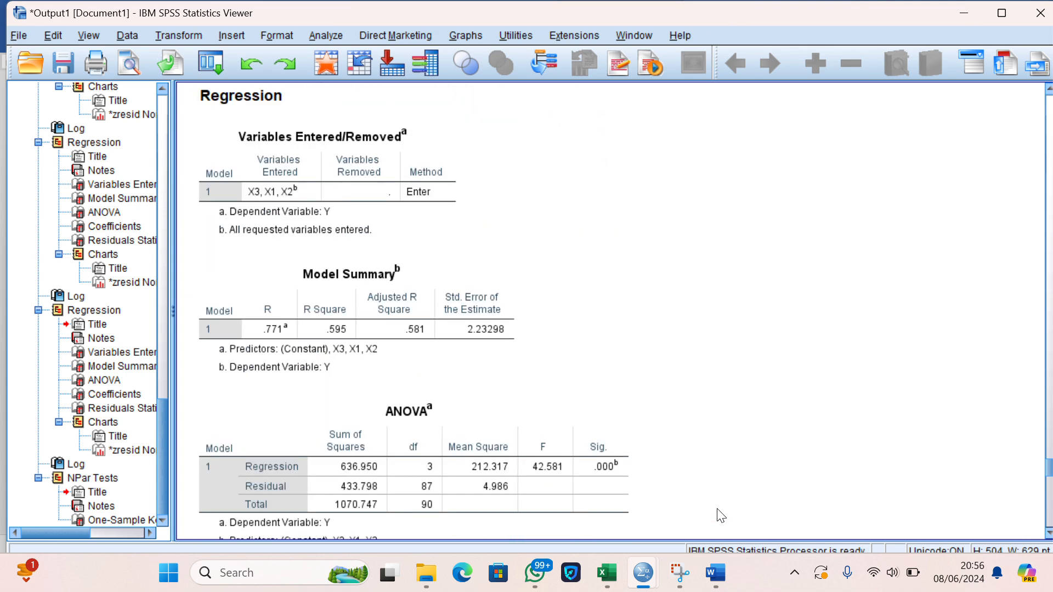
pyautogui.click(574, 460)
pyautogui.scroll(-6, 576, 465)
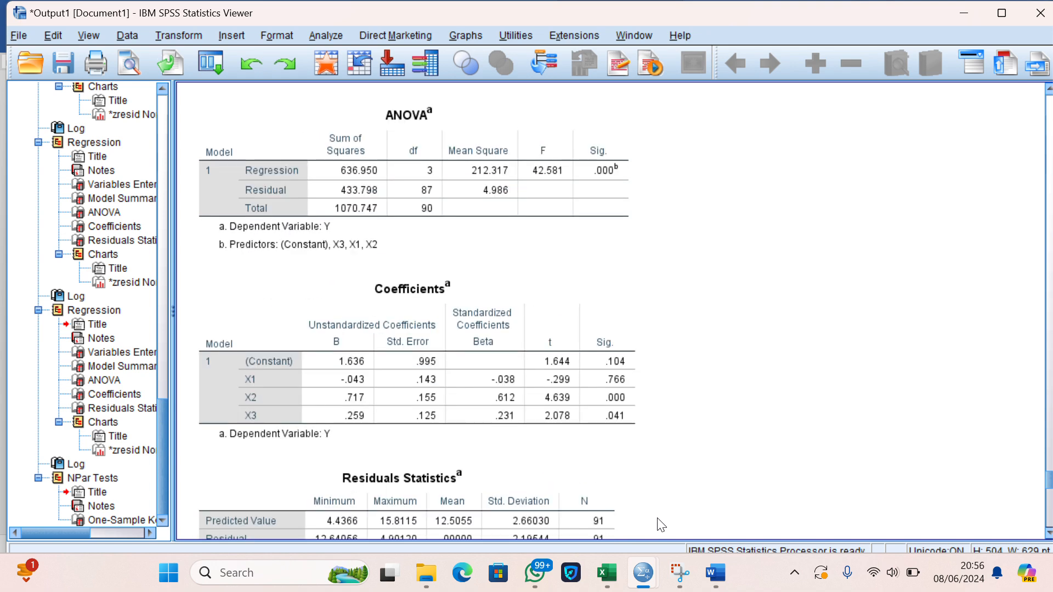
# - Return to the Word report and read the Analisis Regresi Linear Berganda section's formula, Coefficients table, regression equation and variable definitions
pyautogui.moveTo(716, 574)
pyautogui.click(727, 485)
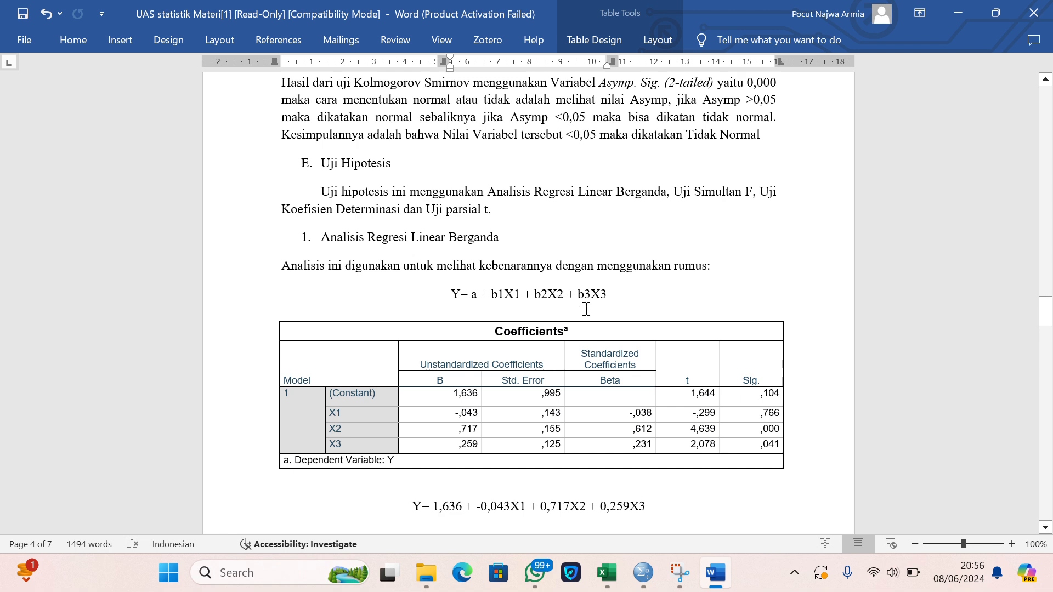
pyautogui.scroll(-2, 617, 375)
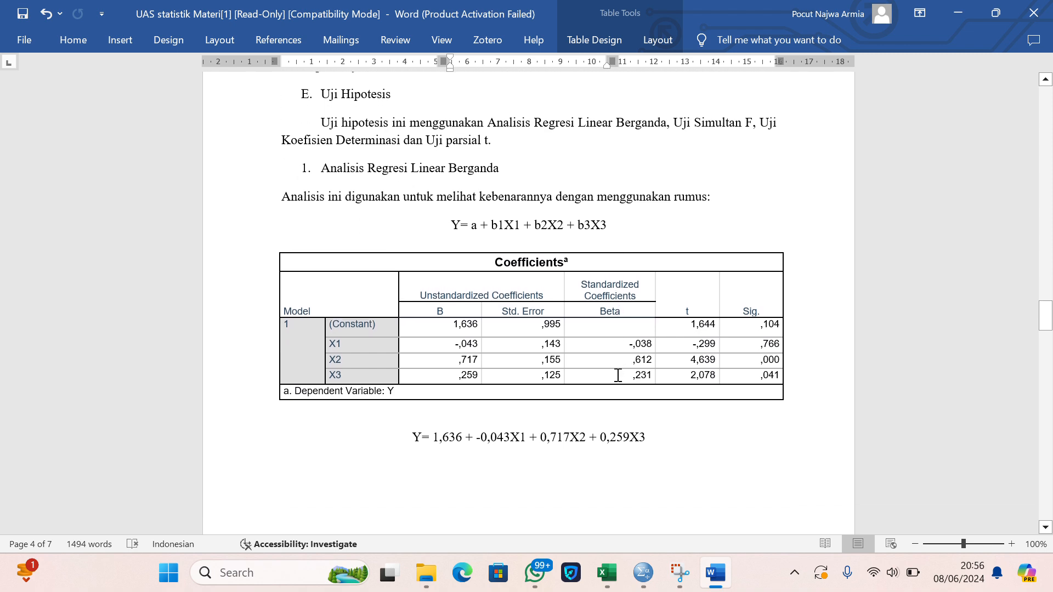
pyautogui.scroll(-5, 617, 375)
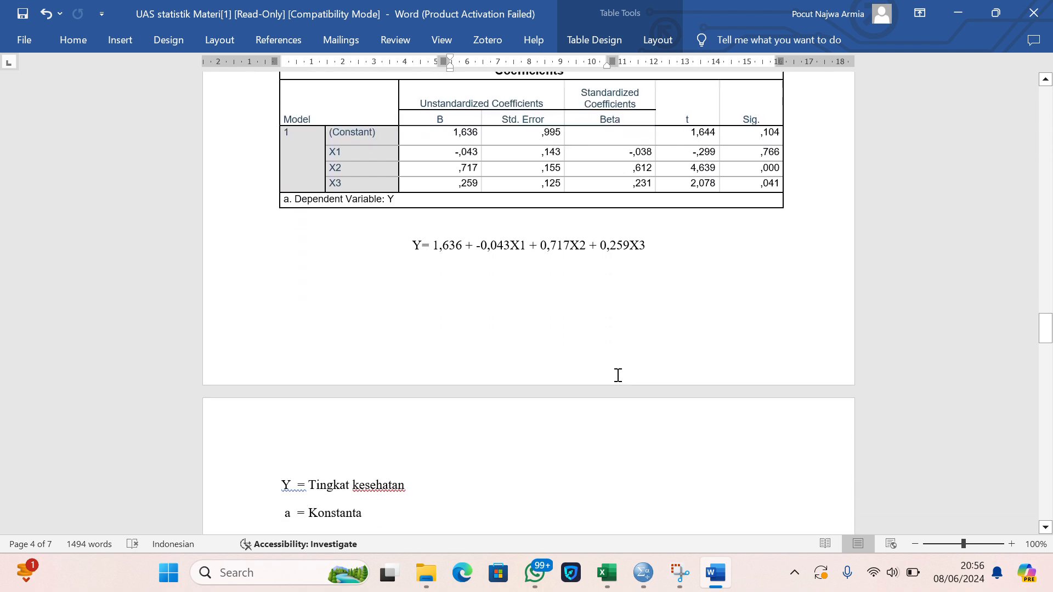
pyautogui.scroll(-8, 618, 375)
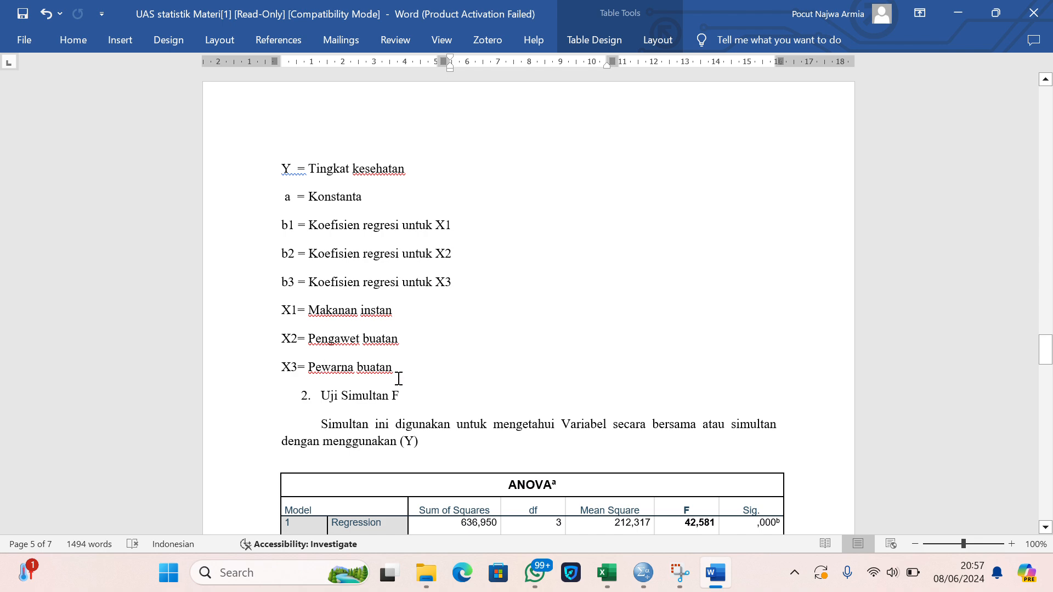
pyautogui.scroll(-2, 398, 378)
pyautogui.scroll(10, 398, 378)
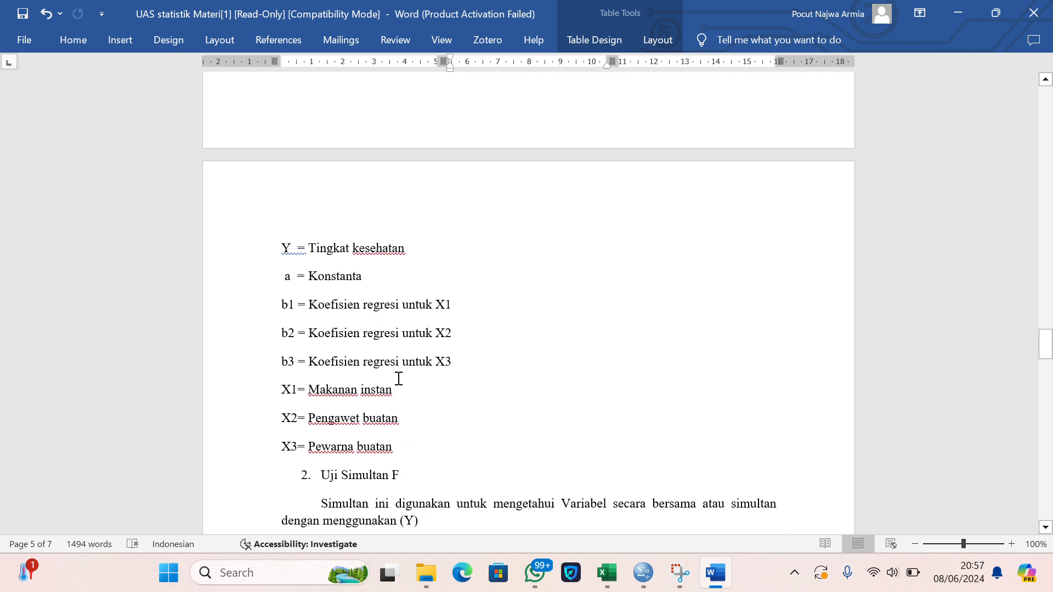
pyautogui.scroll(3, 399, 378)
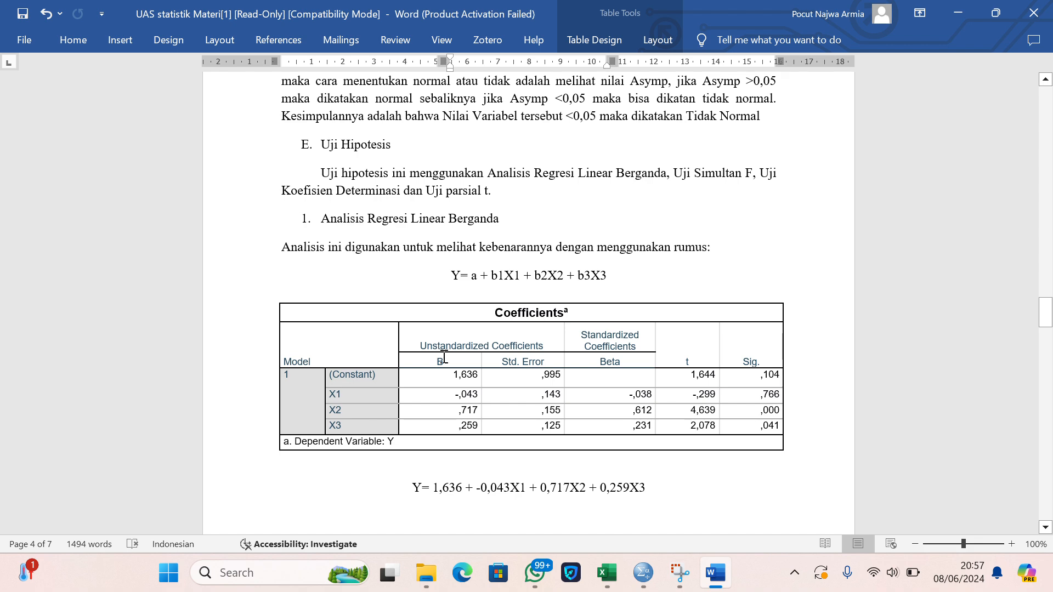
pyautogui.scroll(-5, 469, 431)
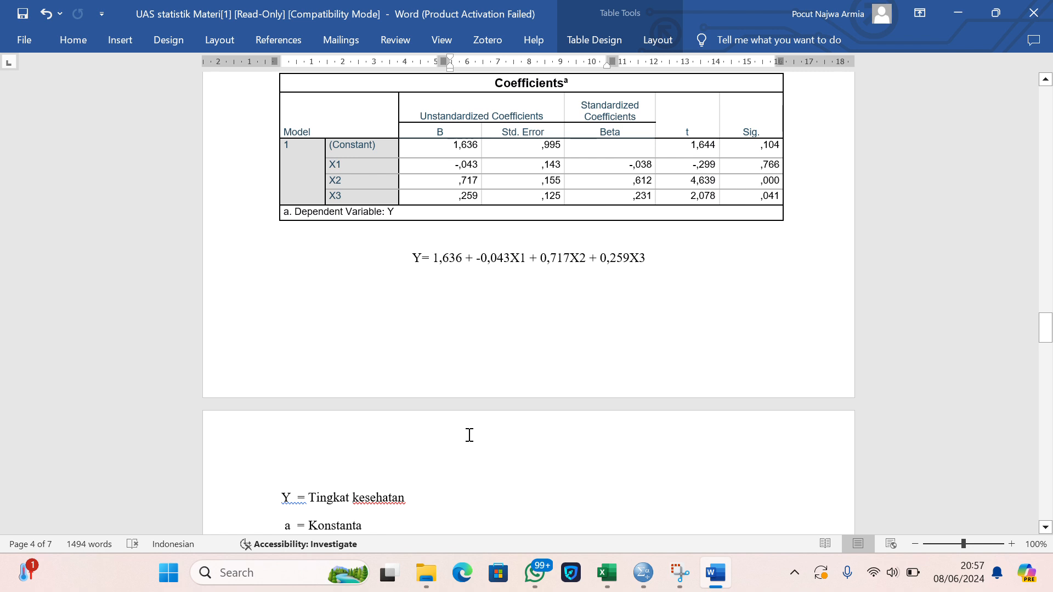
# - Read the report's Uji Simultan F, Uji koefisien (R2) and Uji Parsial t sections, including their tables and interpretations
pyautogui.click(441, 38)
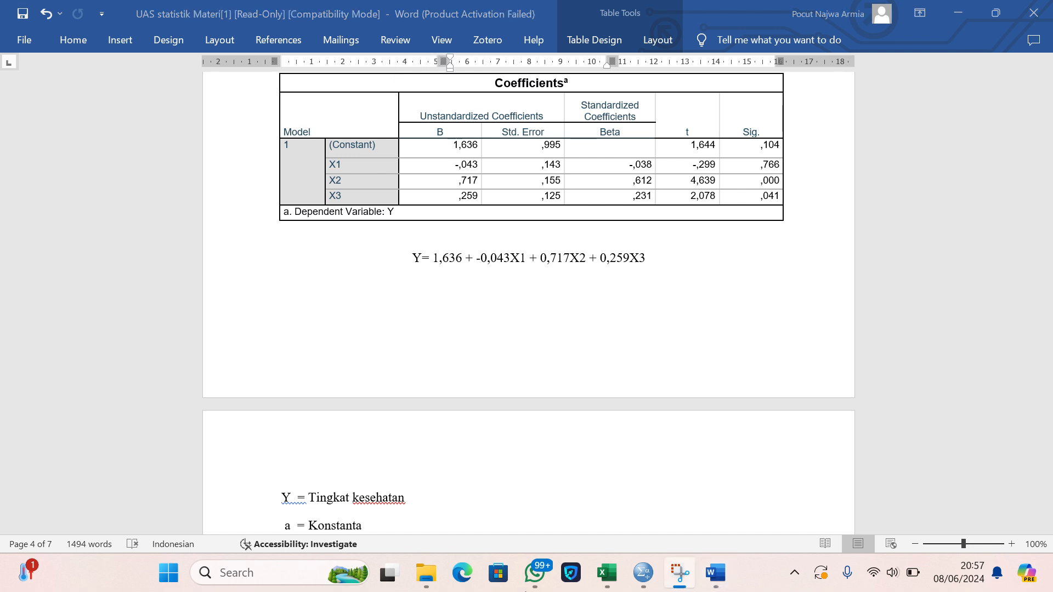
pyautogui.moveTo(525, 590)
pyautogui.scroll(-13, 341, 453)
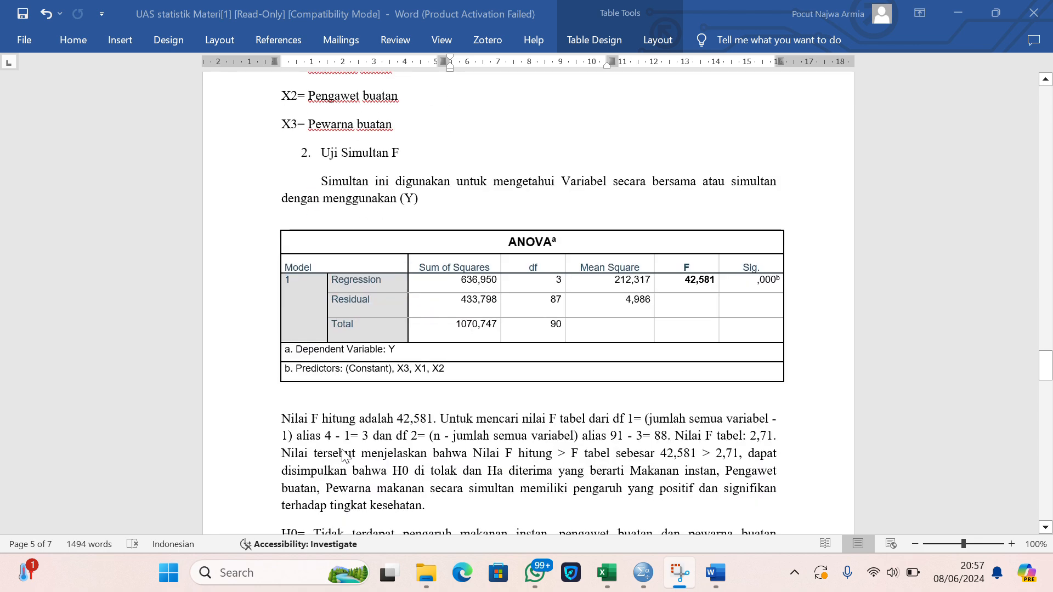
pyautogui.scroll(-1, 341, 453)
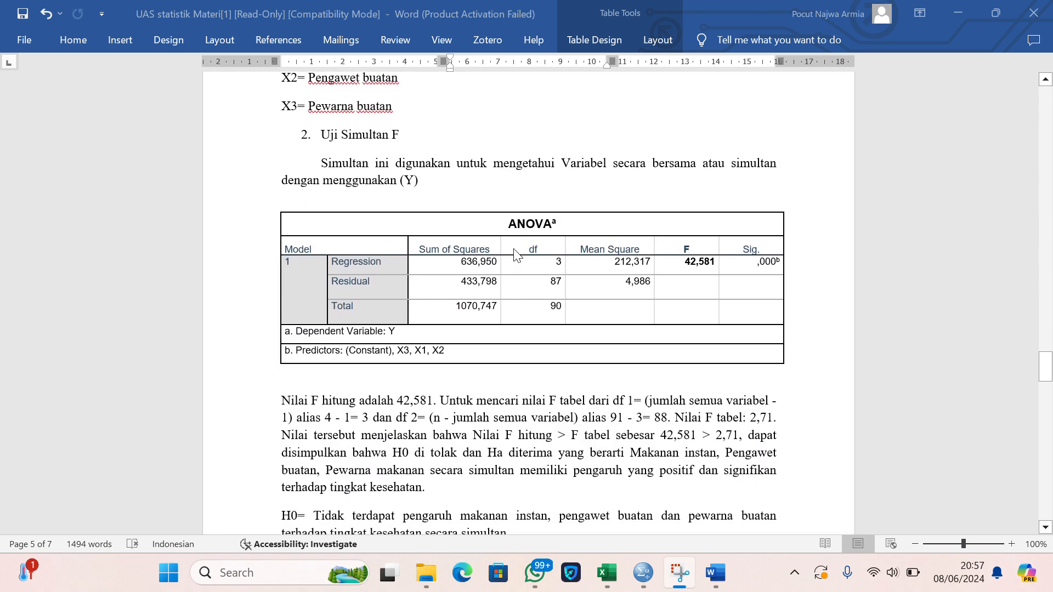
pyautogui.moveTo(417, 591)
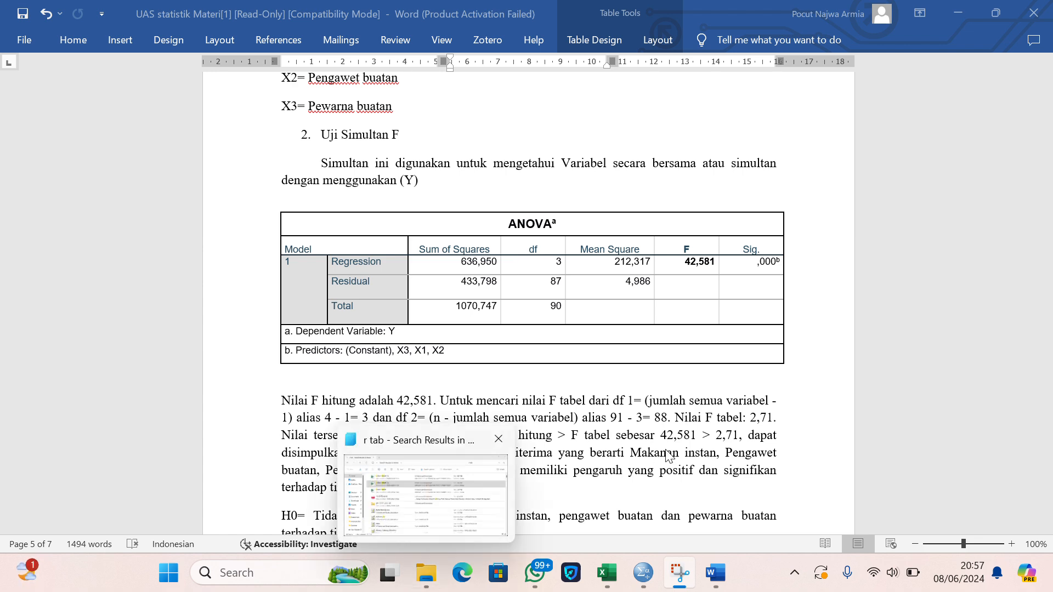
pyautogui.scroll(-3, 669, 456)
pyautogui.scroll(-10, 669, 456)
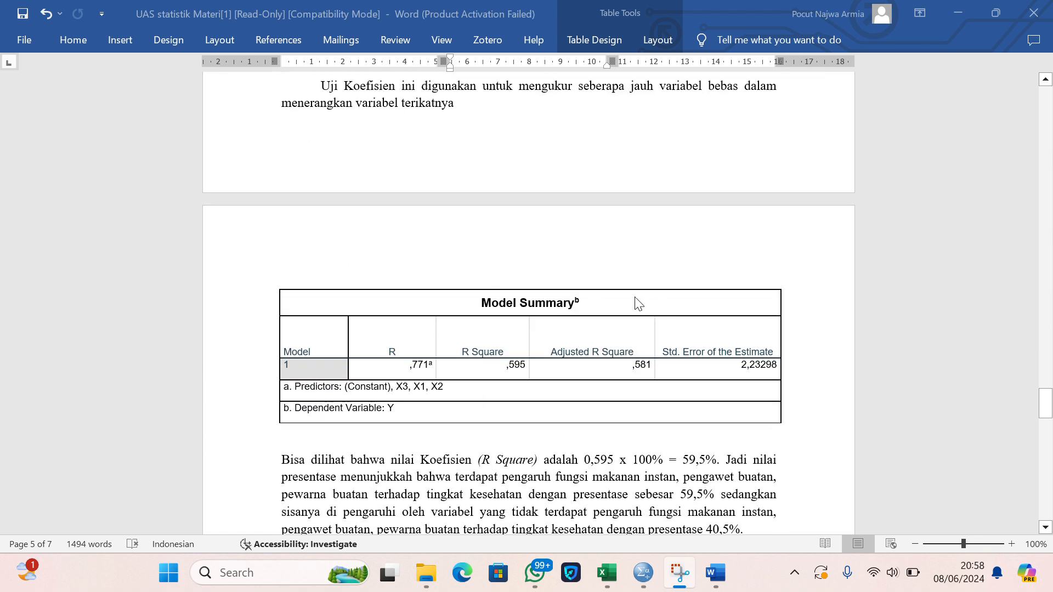
pyautogui.scroll(-5, 675, 449)
pyautogui.scroll(-1, 675, 450)
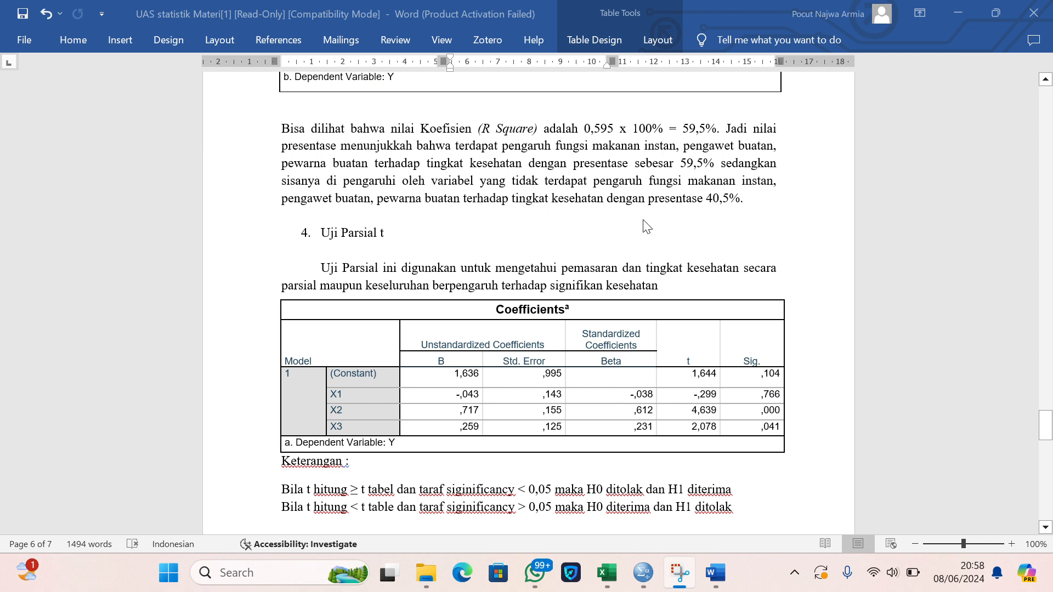
# - Switch to the SPSS output and examine the regression results, from the Model Summary, ANOVA and Coefficients tables to the P-P plot
pyautogui.moveTo(647, 588)
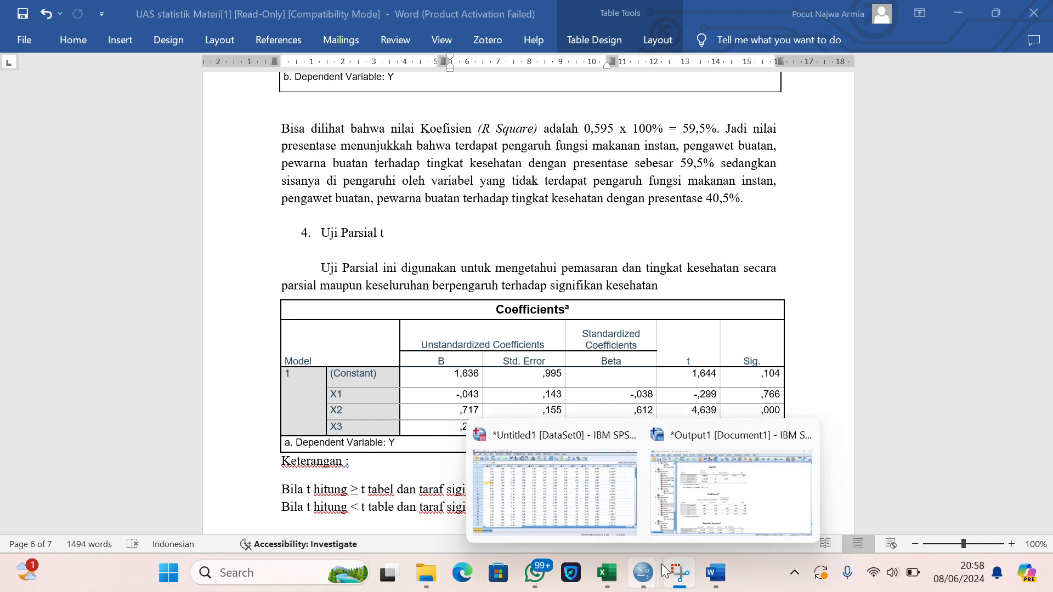
pyautogui.click(695, 494)
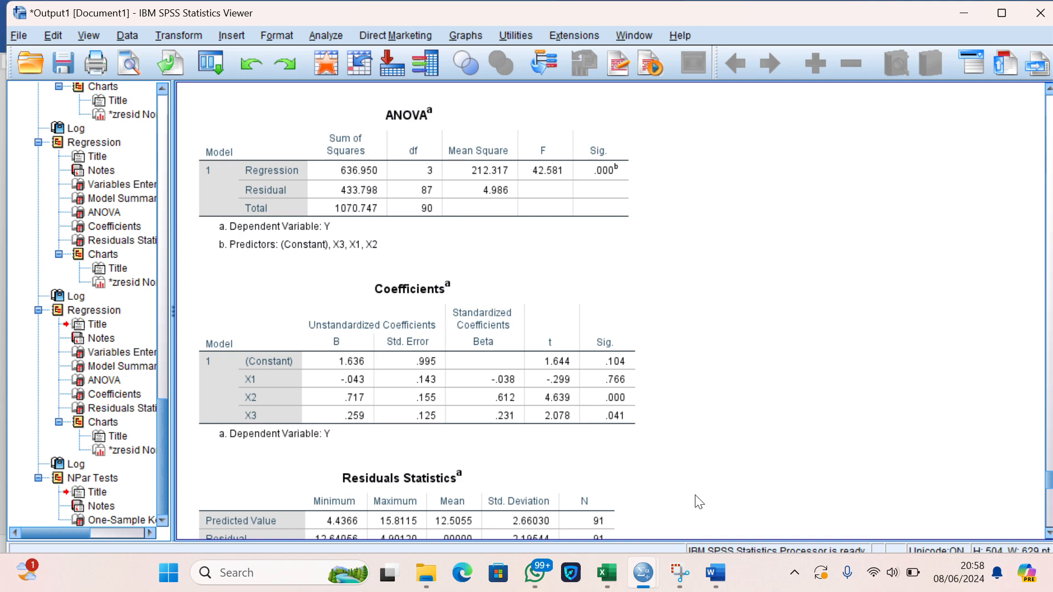
pyautogui.scroll(-10, 697, 502)
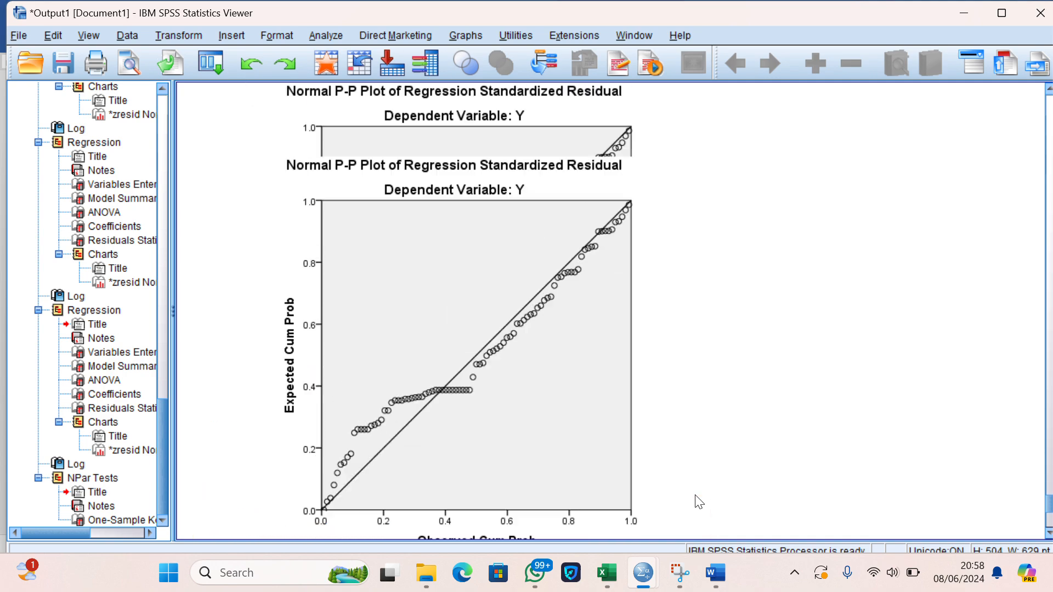
pyautogui.scroll(12, 697, 502)
pyautogui.scroll(4, 698, 502)
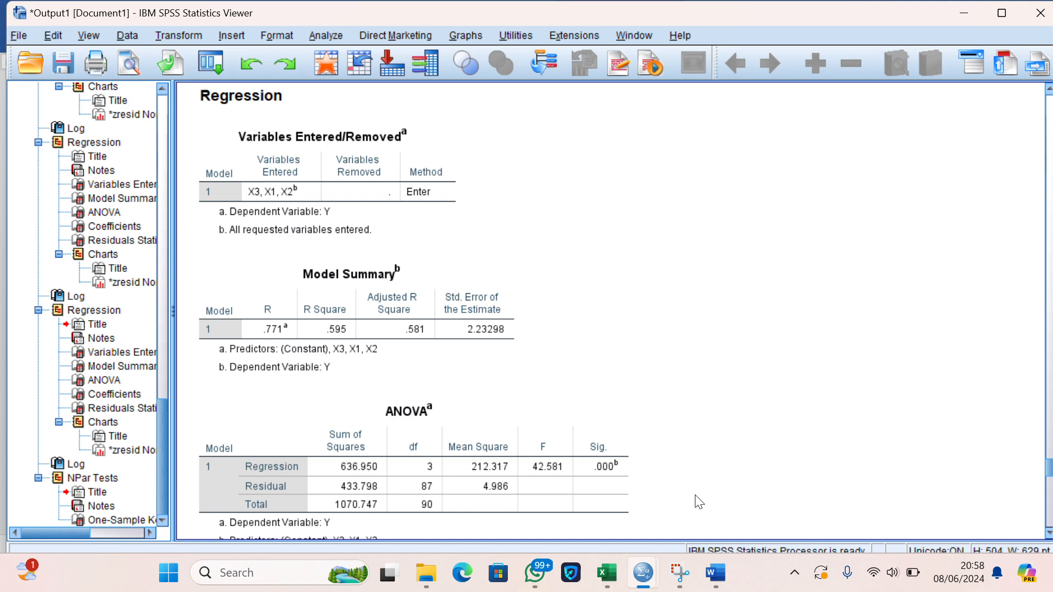
pyautogui.scroll(4, 697, 502)
pyautogui.scroll(-8, 697, 502)
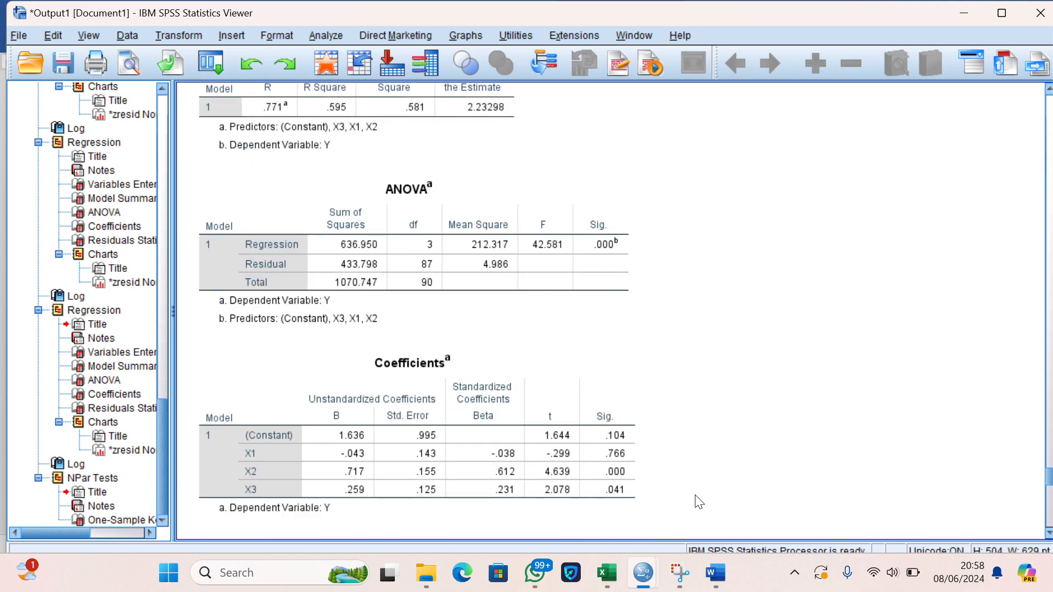
# - Return to the Word report and review it backwards from the closing conclusion to the Kolmogorov Smirnov section
pyautogui.moveTo(715, 573)
pyautogui.click(706, 512)
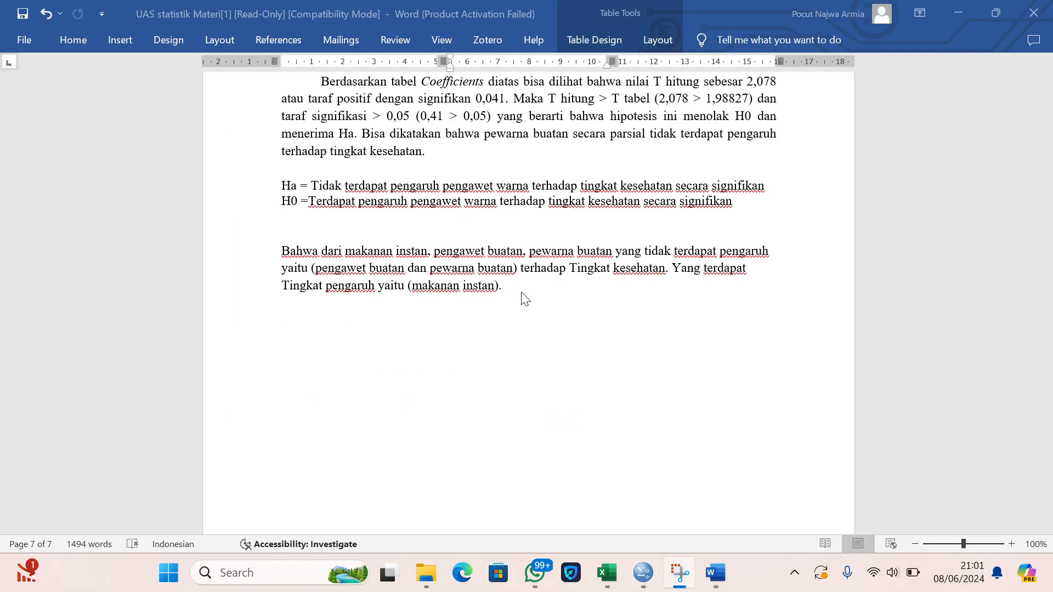
pyautogui.scroll(20, 525, 299)
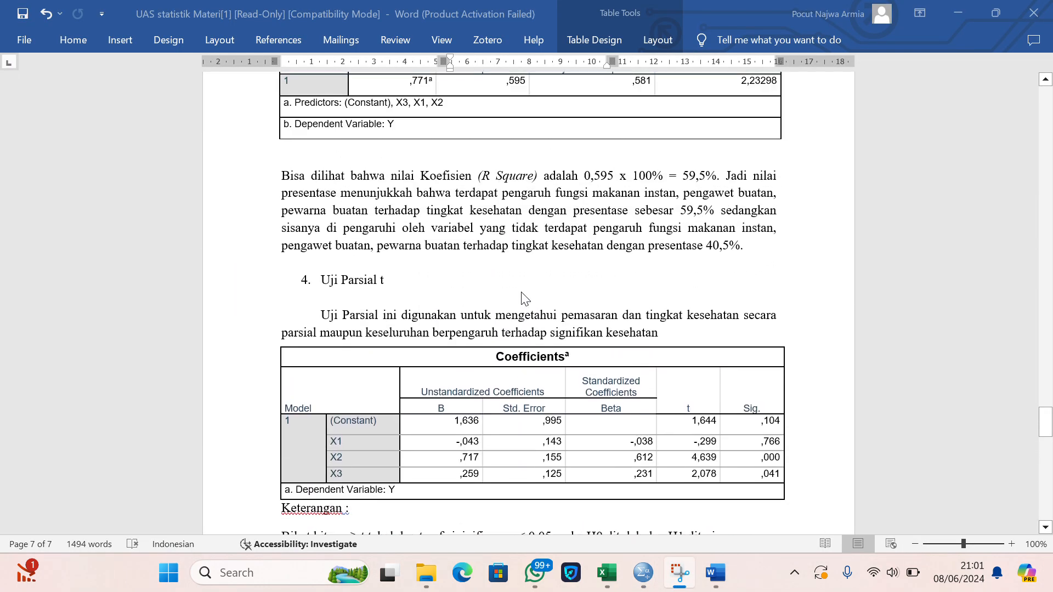
pyautogui.scroll(20, 525, 299)
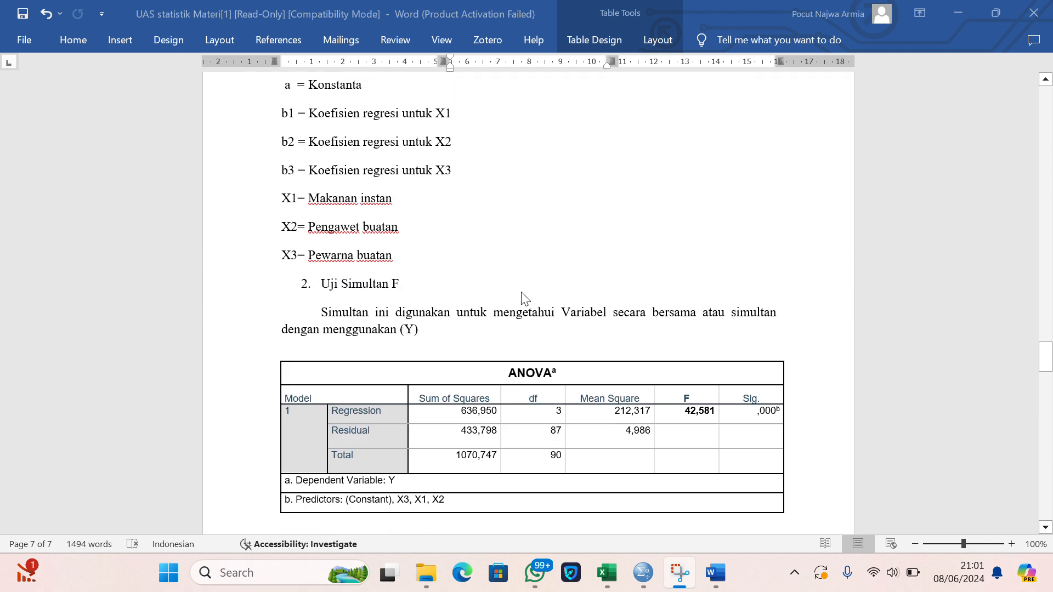
pyautogui.scroll(15, 525, 299)
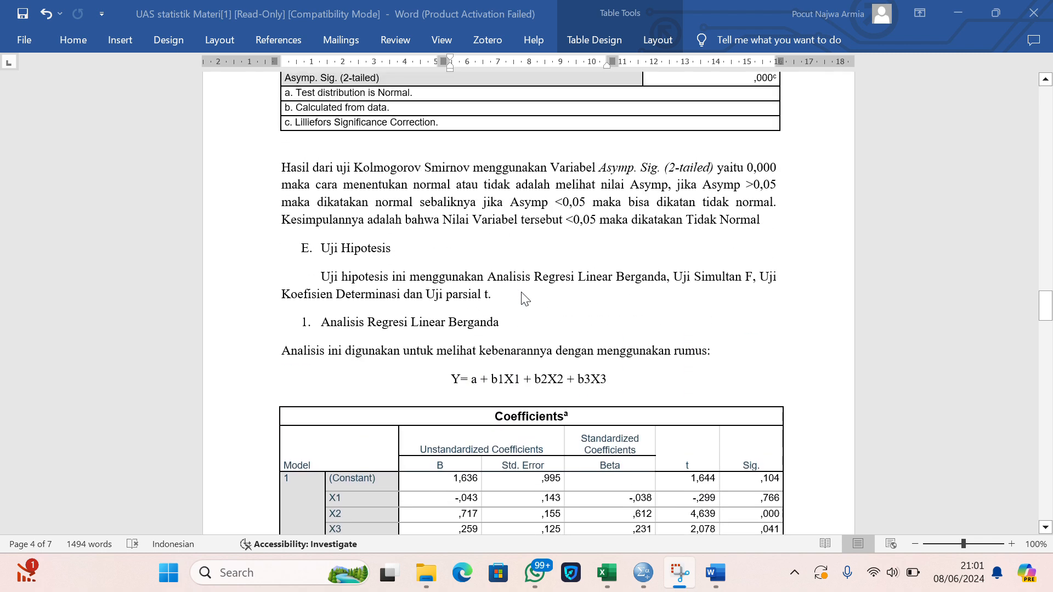
pyautogui.scroll(8, 525, 299)
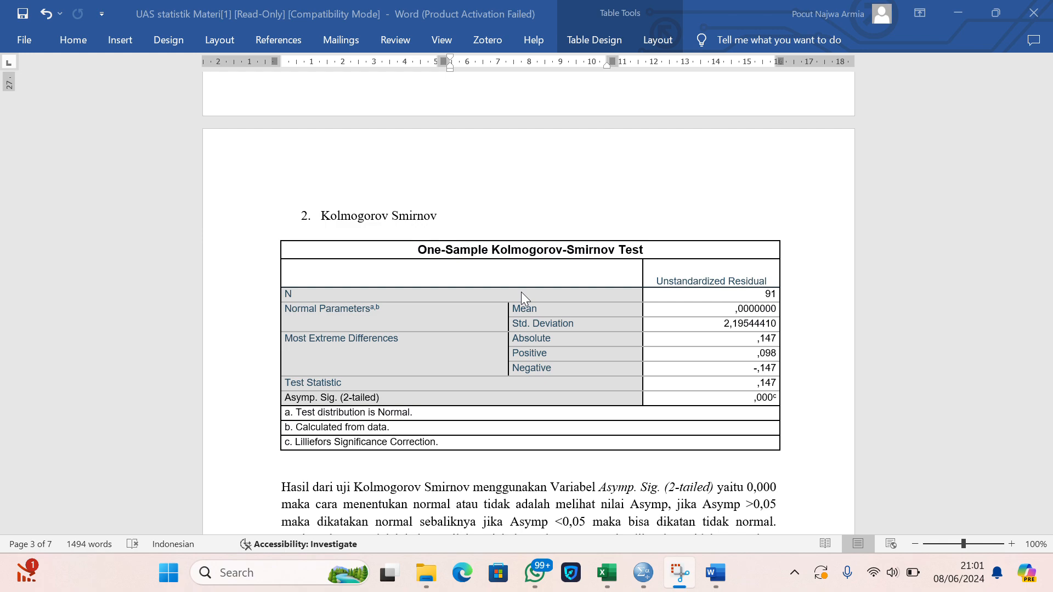
# - Look through the report from the Kolmogorov Smirnov test to the Uji Hipotesis H3 section and final conclusion
pyautogui.scroll(-10, 522, 299)
pyautogui.scroll(20, 522, 298)
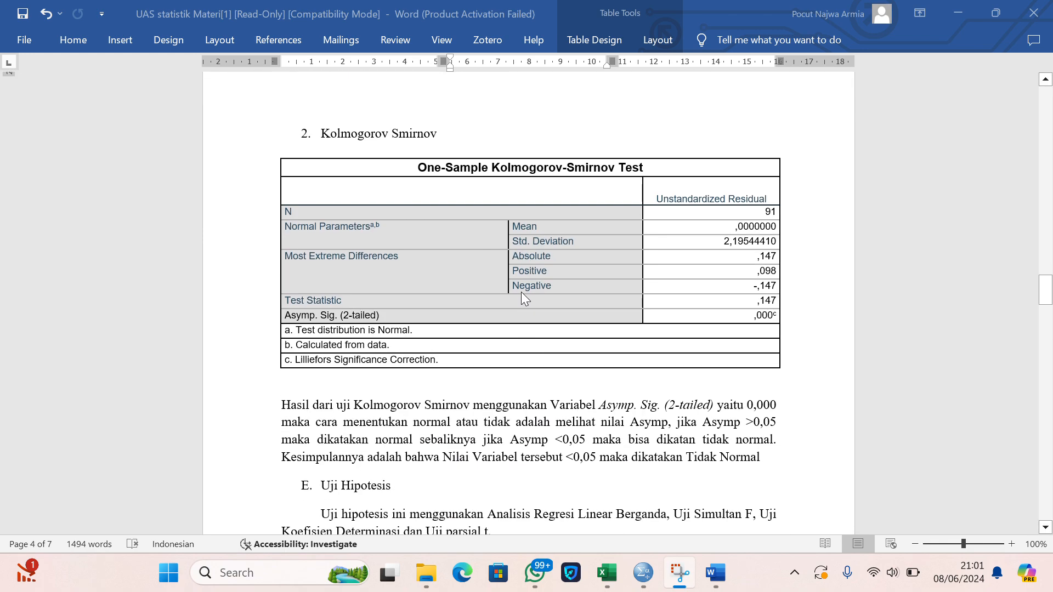
pyautogui.scroll(-18, 525, 299)
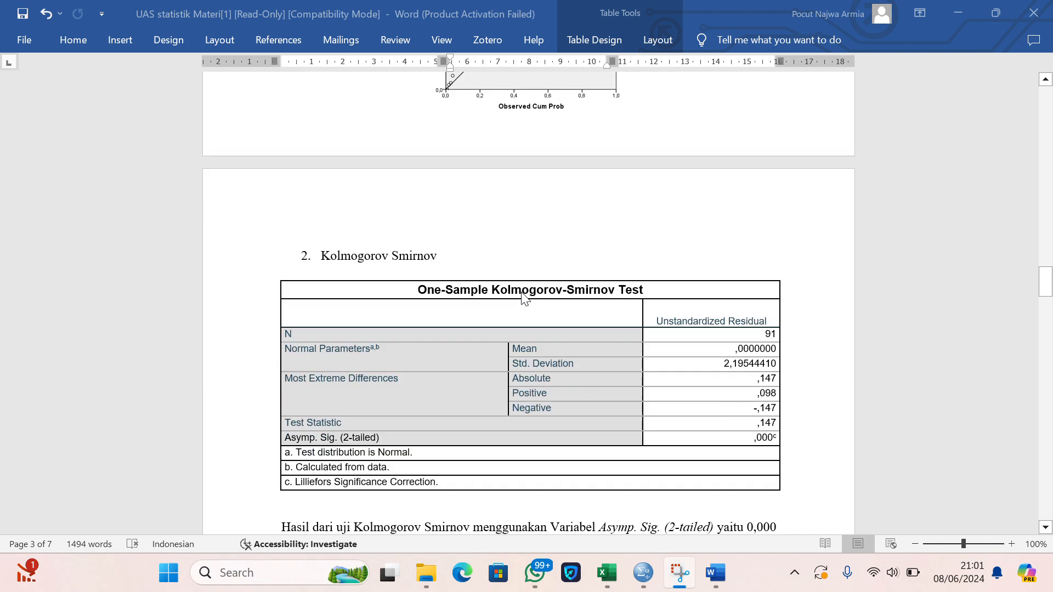
pyautogui.scroll(-20, 525, 299)
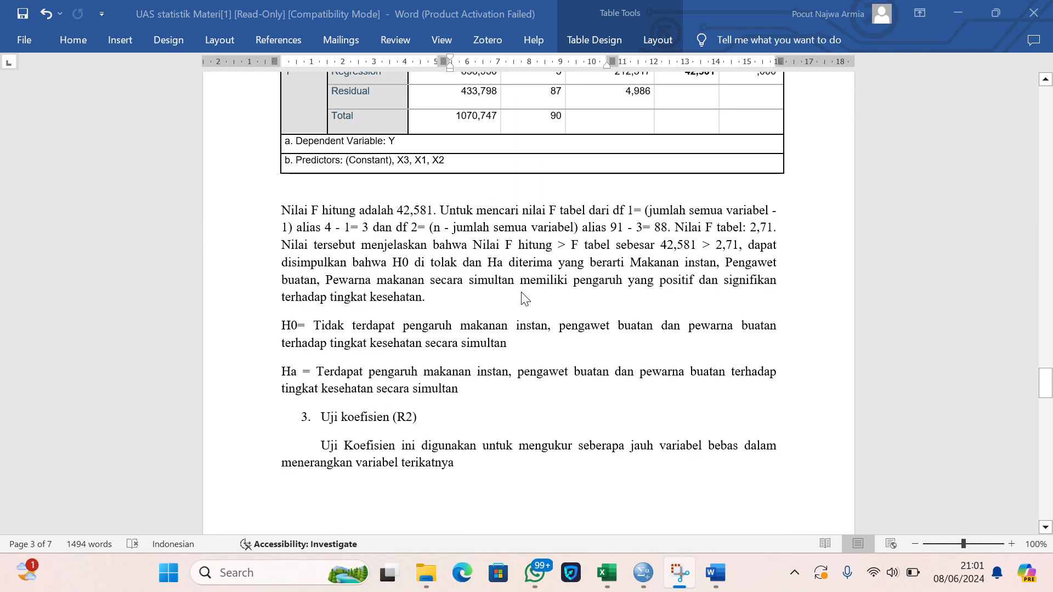
pyautogui.scroll(-10, 521, 298)
pyautogui.scroll(6, 521, 298)
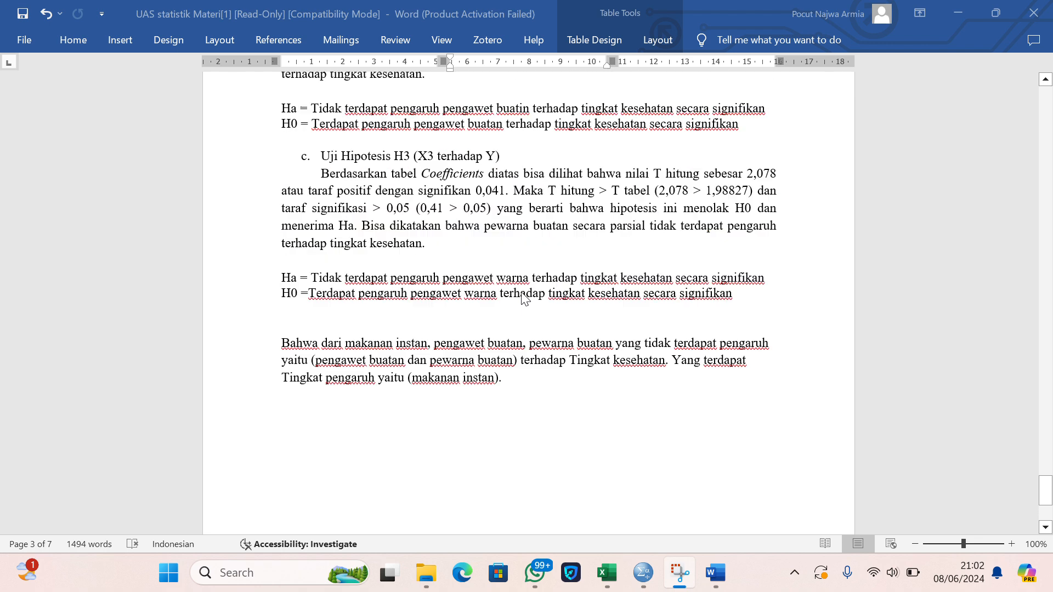
# - Bring up the SPSS output window with the regression's ANOVA and Coefficients tables
pyautogui.moveTo(630, 577)
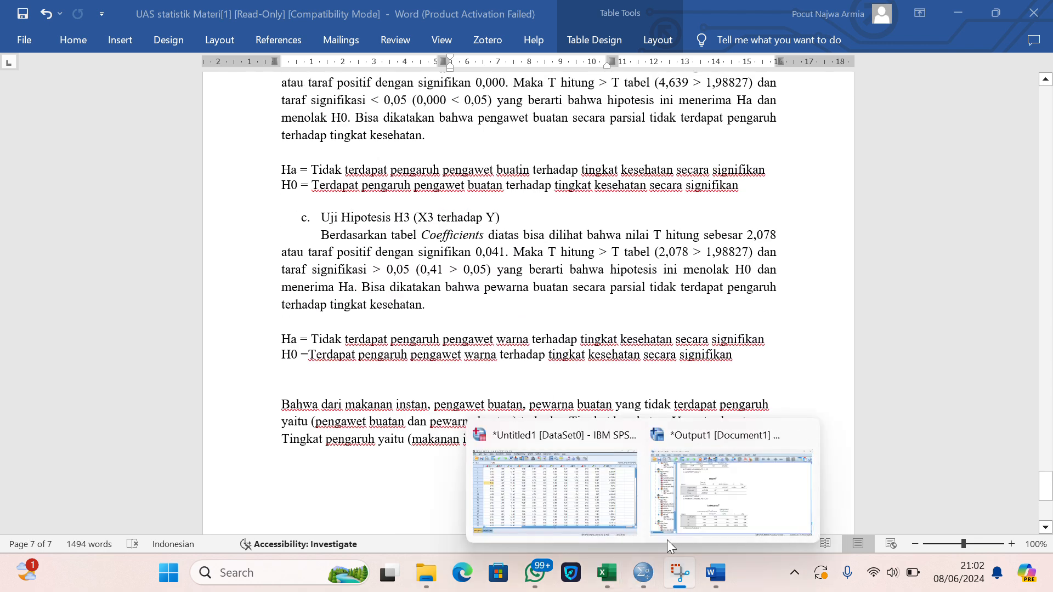
pyautogui.moveTo(679, 524)
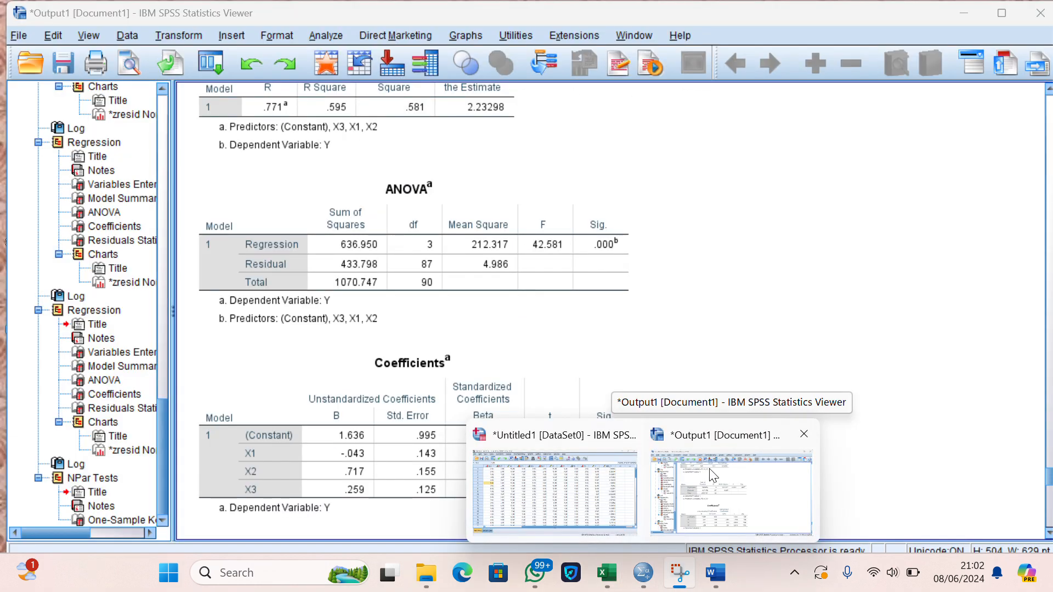